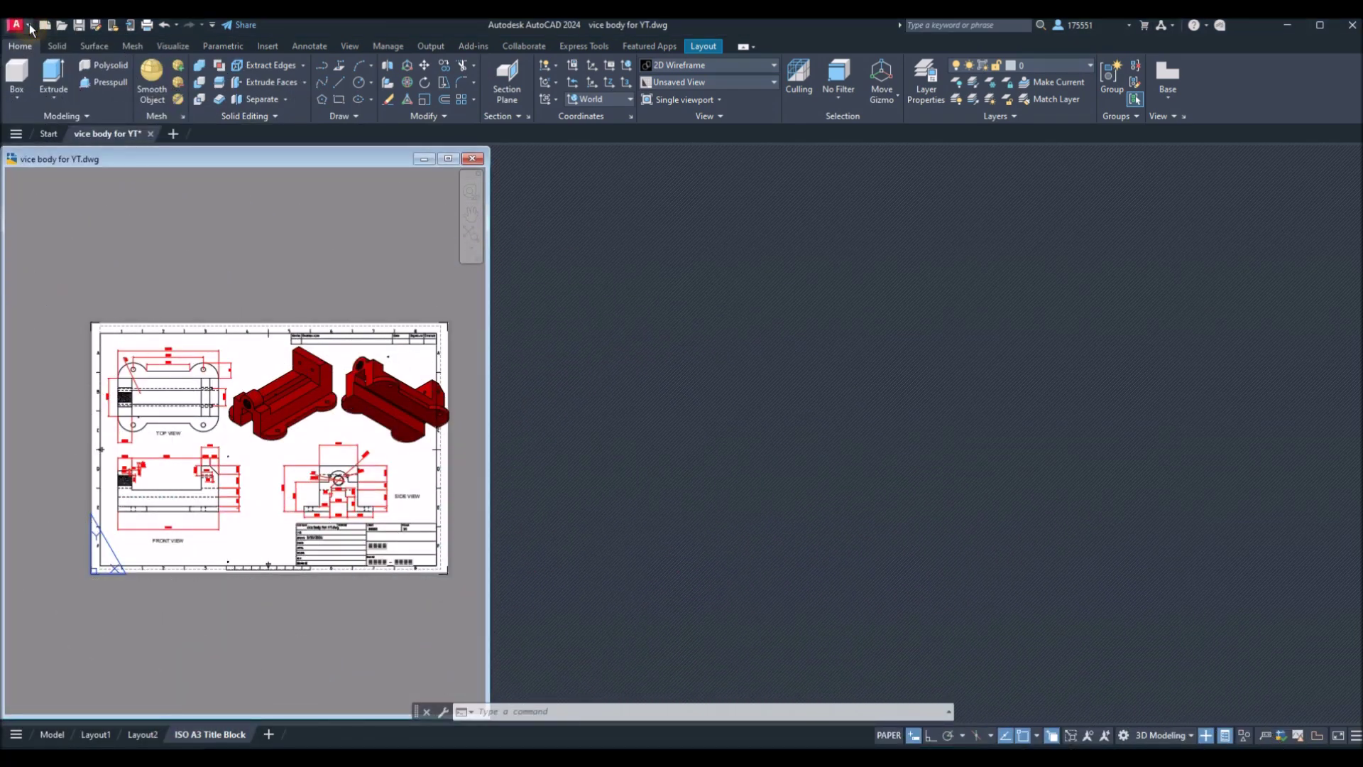
Step: Create a new drawing from the acadiso3D template
left_click(30, 27)
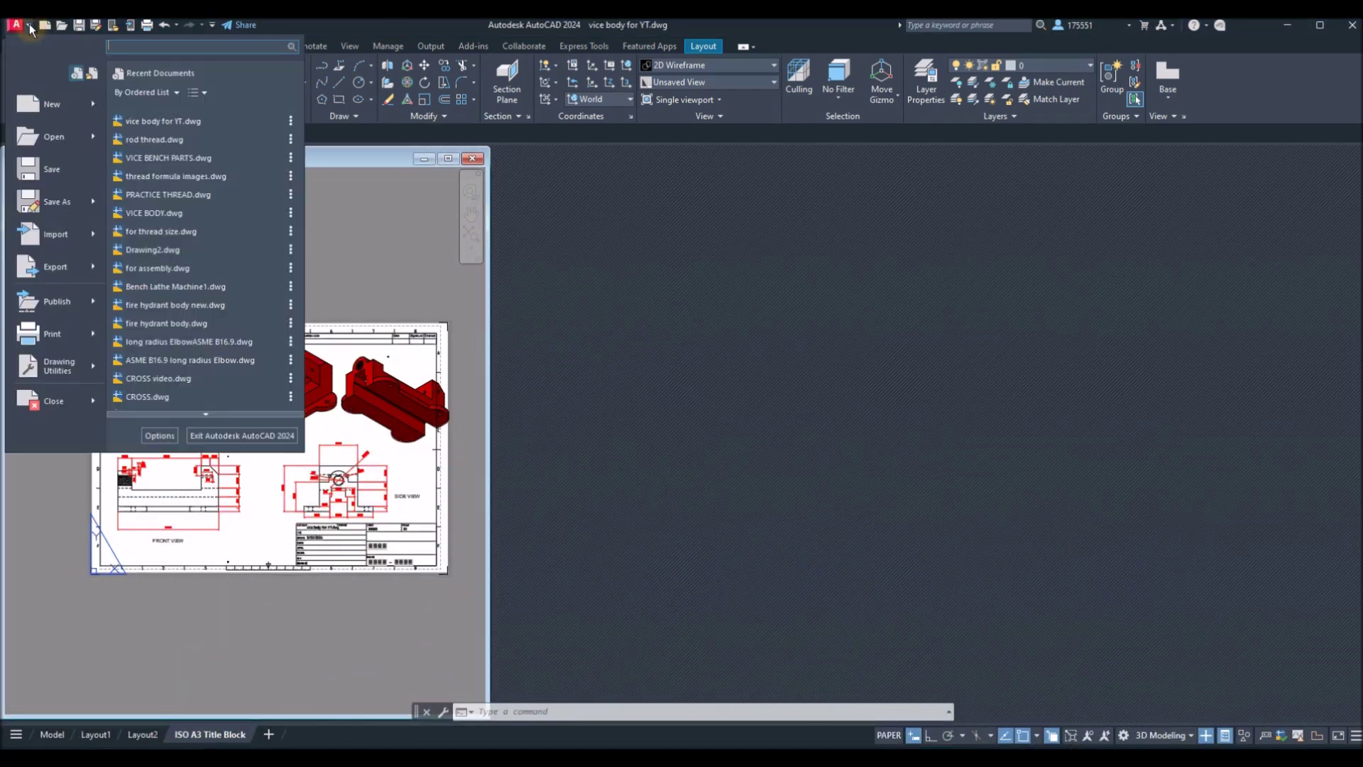
left_click(967, 371)
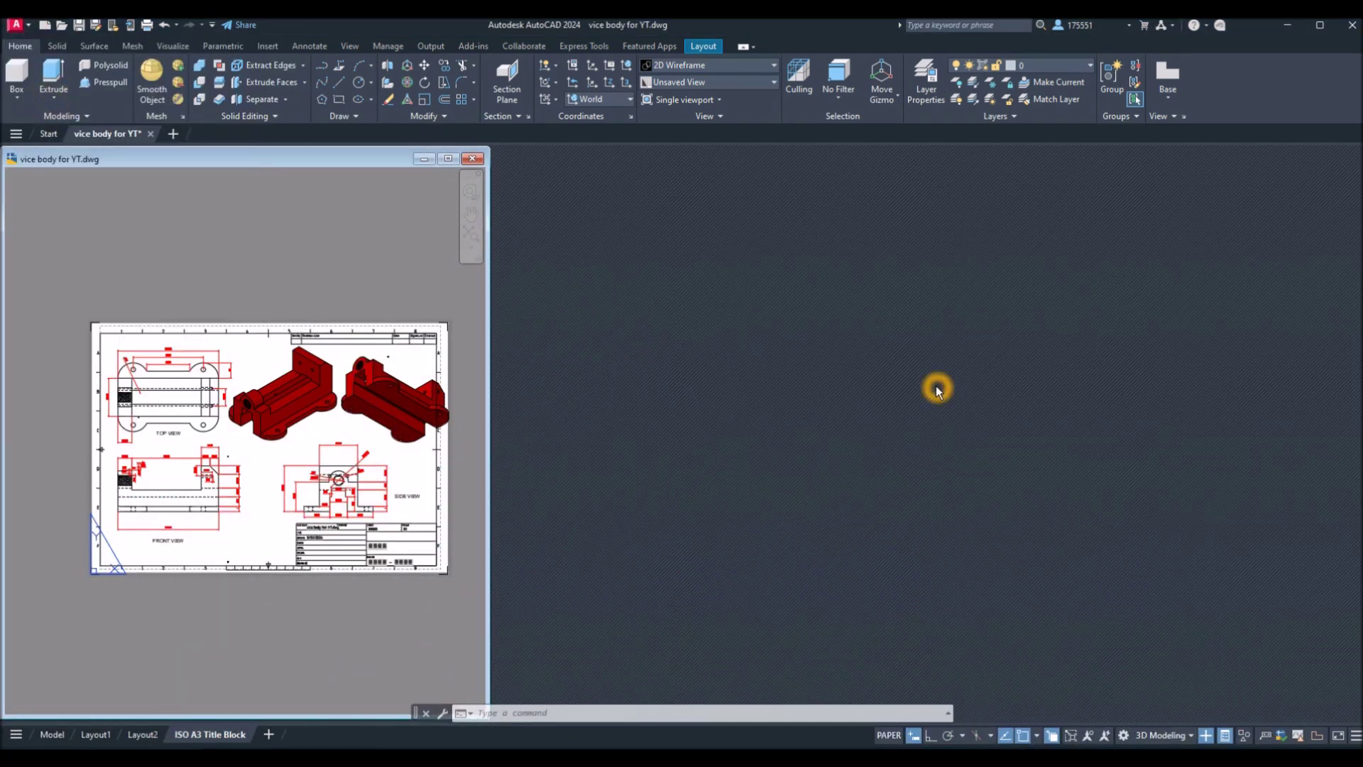
key("ctrl+n")
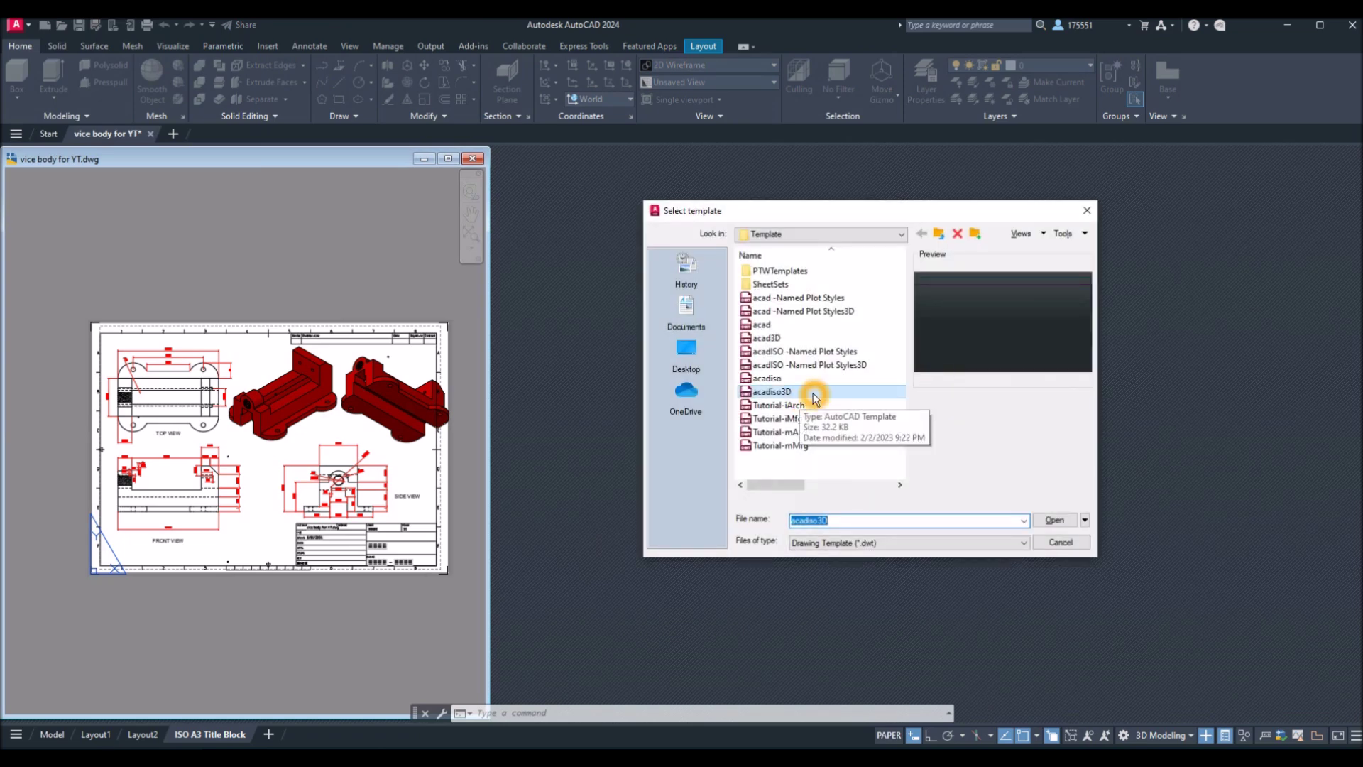
left_click(814, 394)
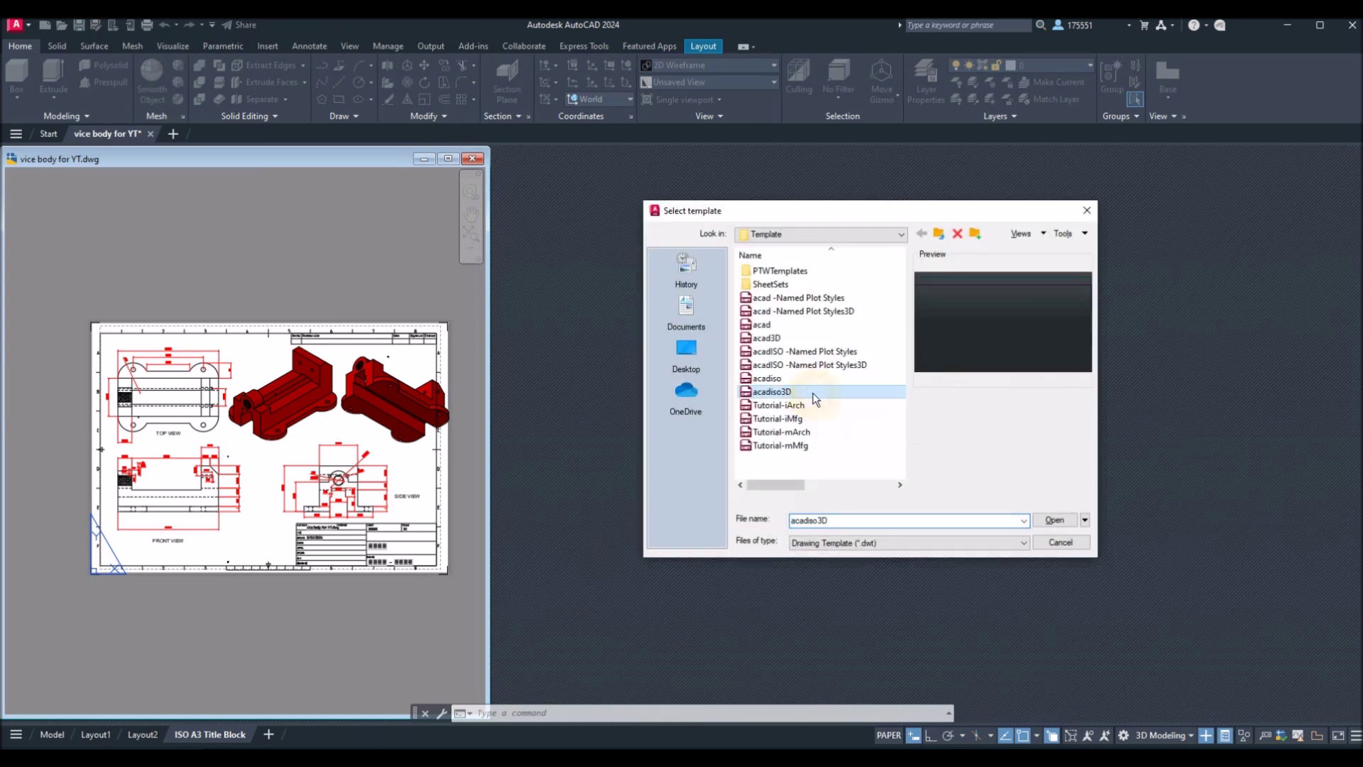
left_click(1055, 520)
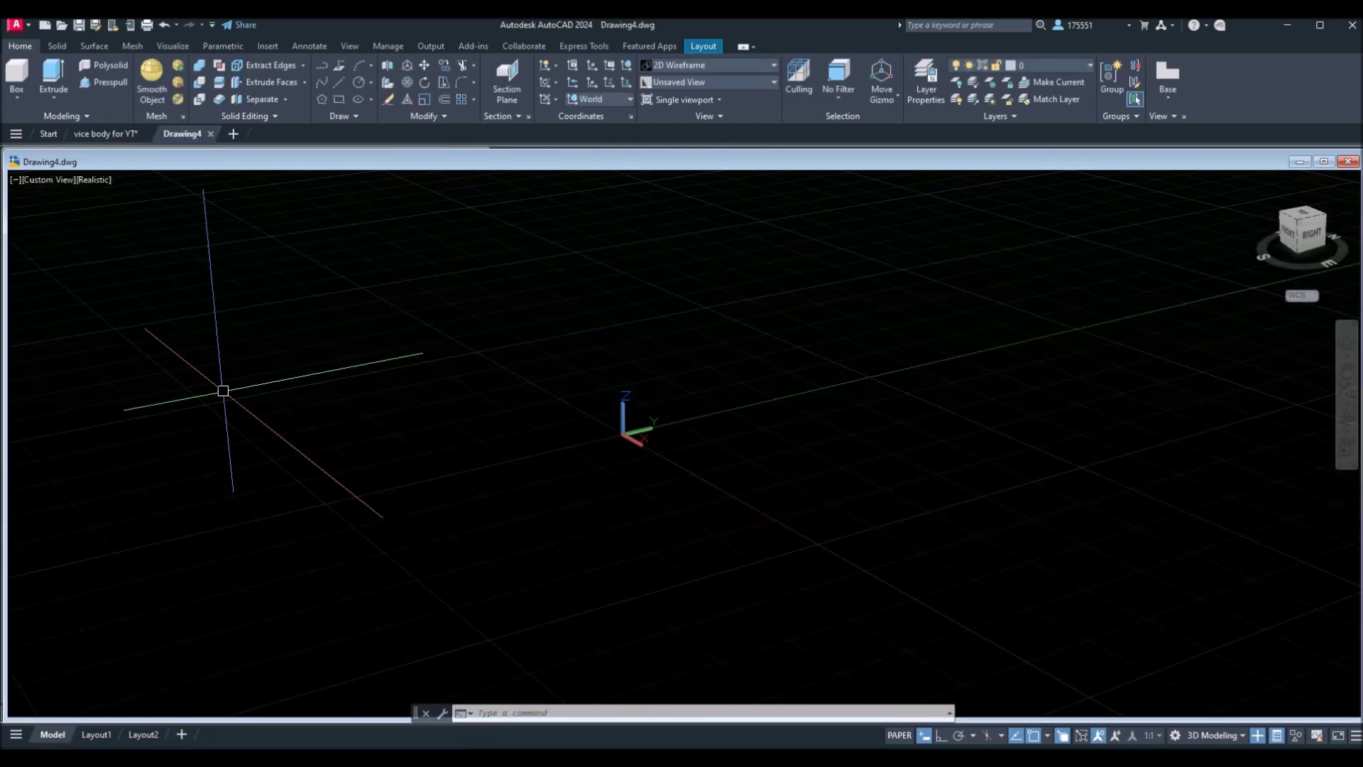
Step: Fit the new drawing's window beside the vice body reference drawing and set its view to parallel projection
mouse_move(10, 441)
left_mouse_down()
mouse_move(508, 448)
mouse_move(496, 450)
left_mouse_up()
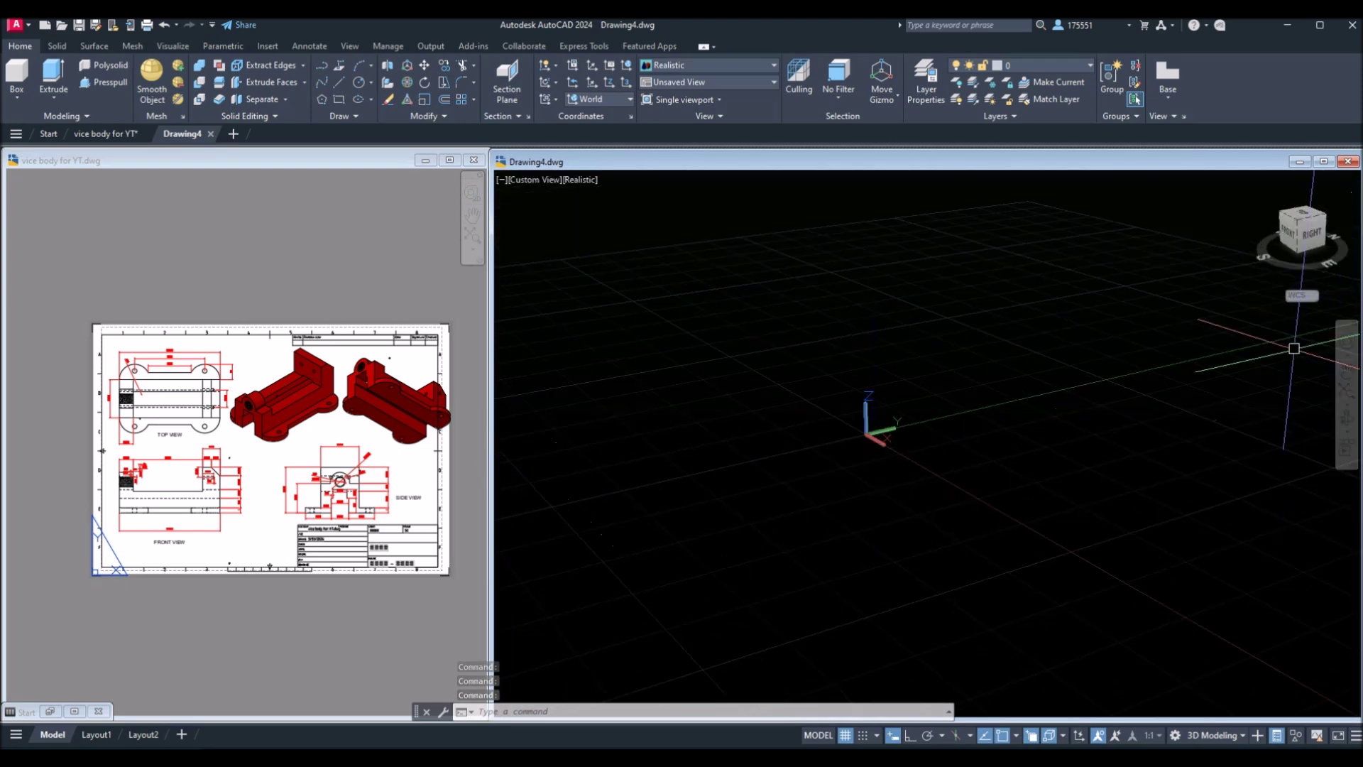
left_click_drag(1222, 167, 1093, 173)
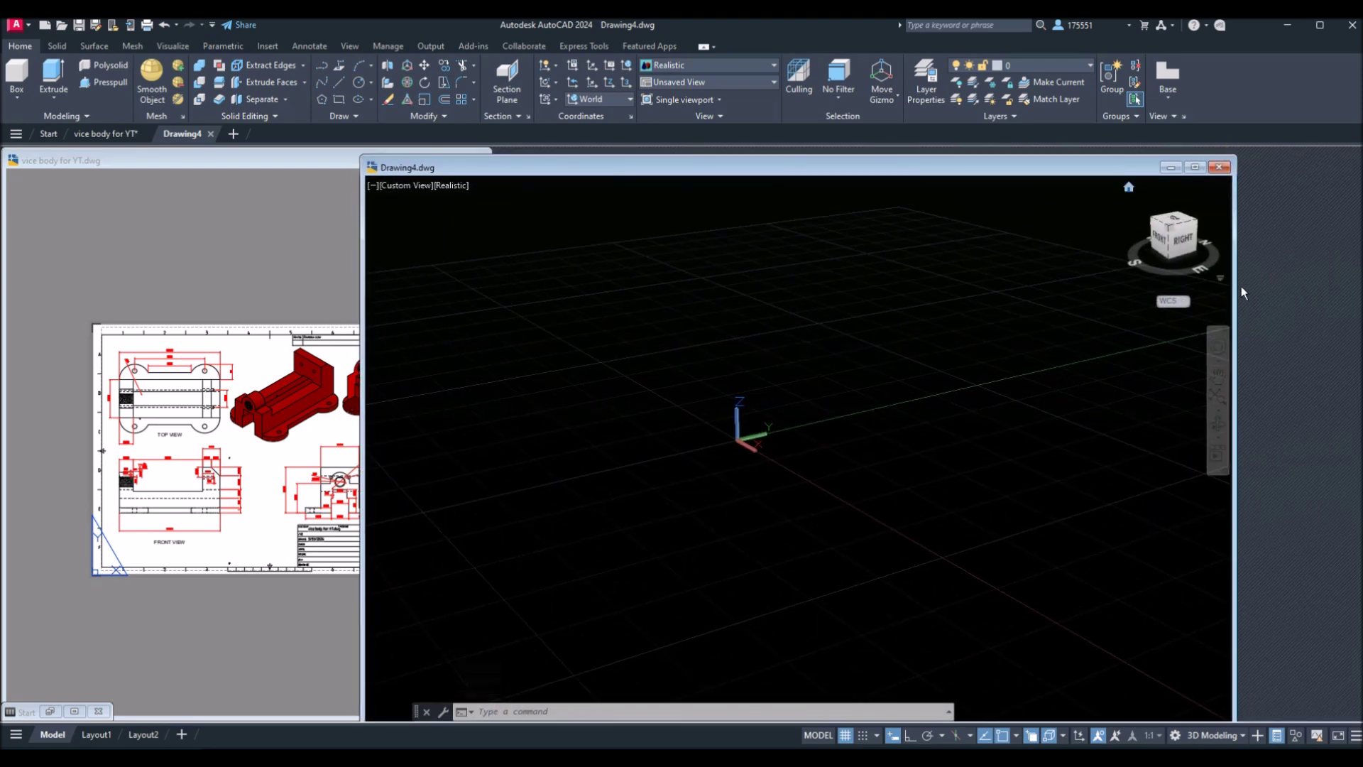
left_click(1219, 281)
left_click(1262, 307)
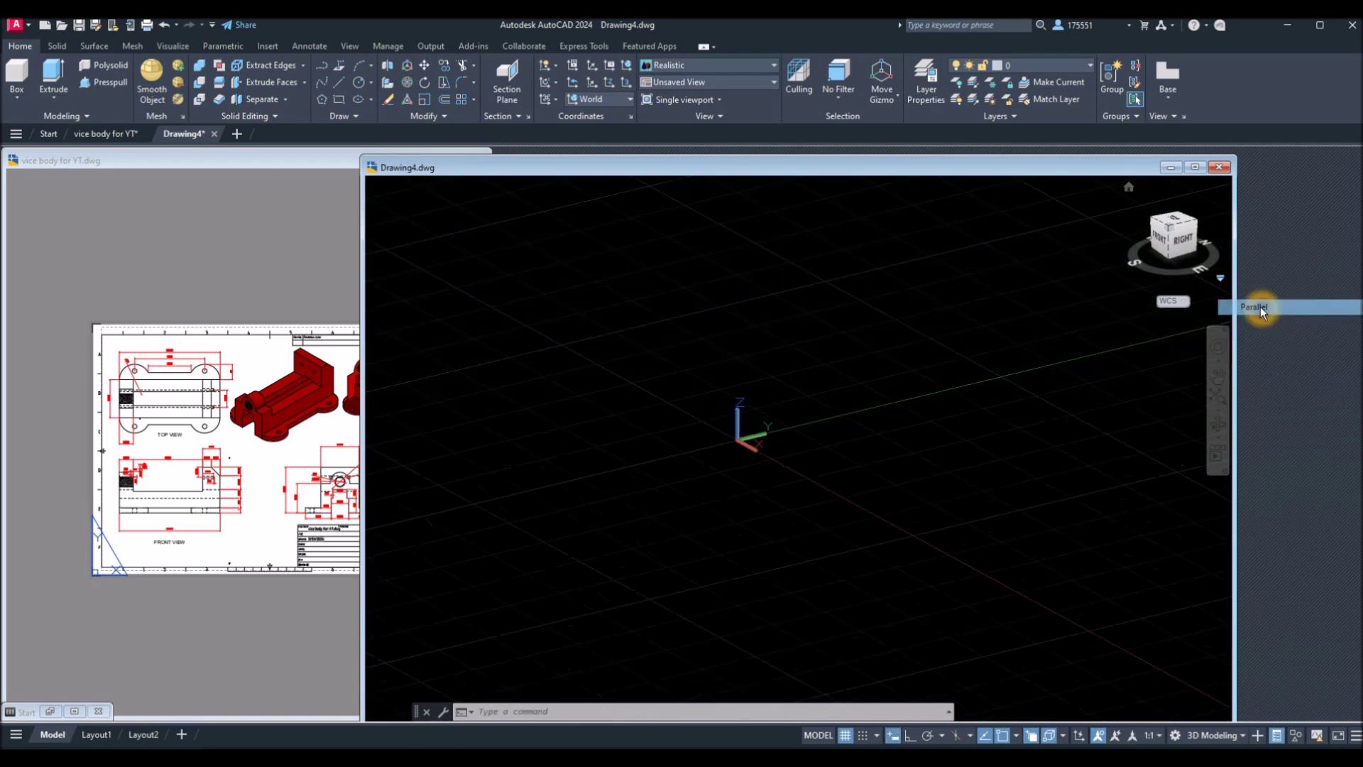
mouse_move(964, 173)
left_mouse_down()
mouse_move(1131, 168)
mouse_move(1097, 165)
left_mouse_up()
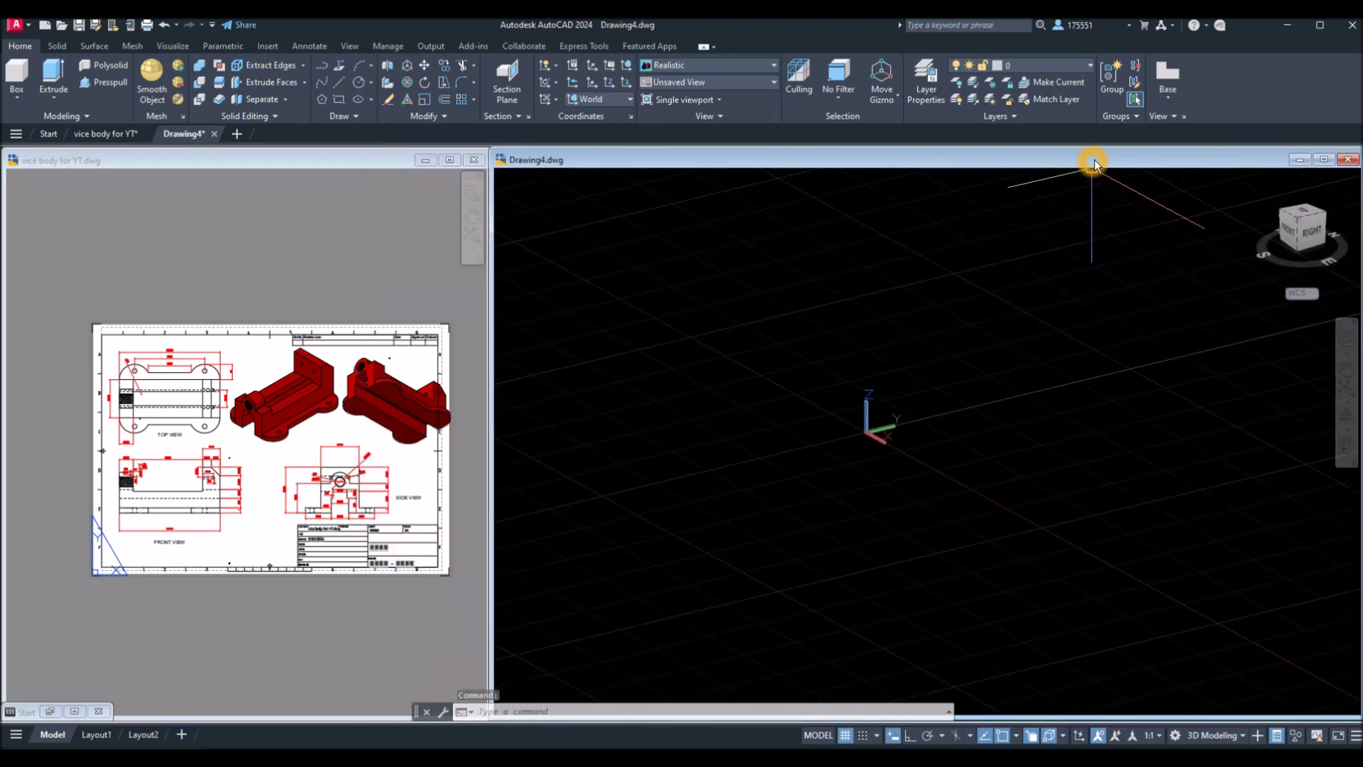
Step: Switch the new drawing to the Left view, to match the side view in the reference drawing
left_click(331, 453)
scroll(312, 440, "up", 5)
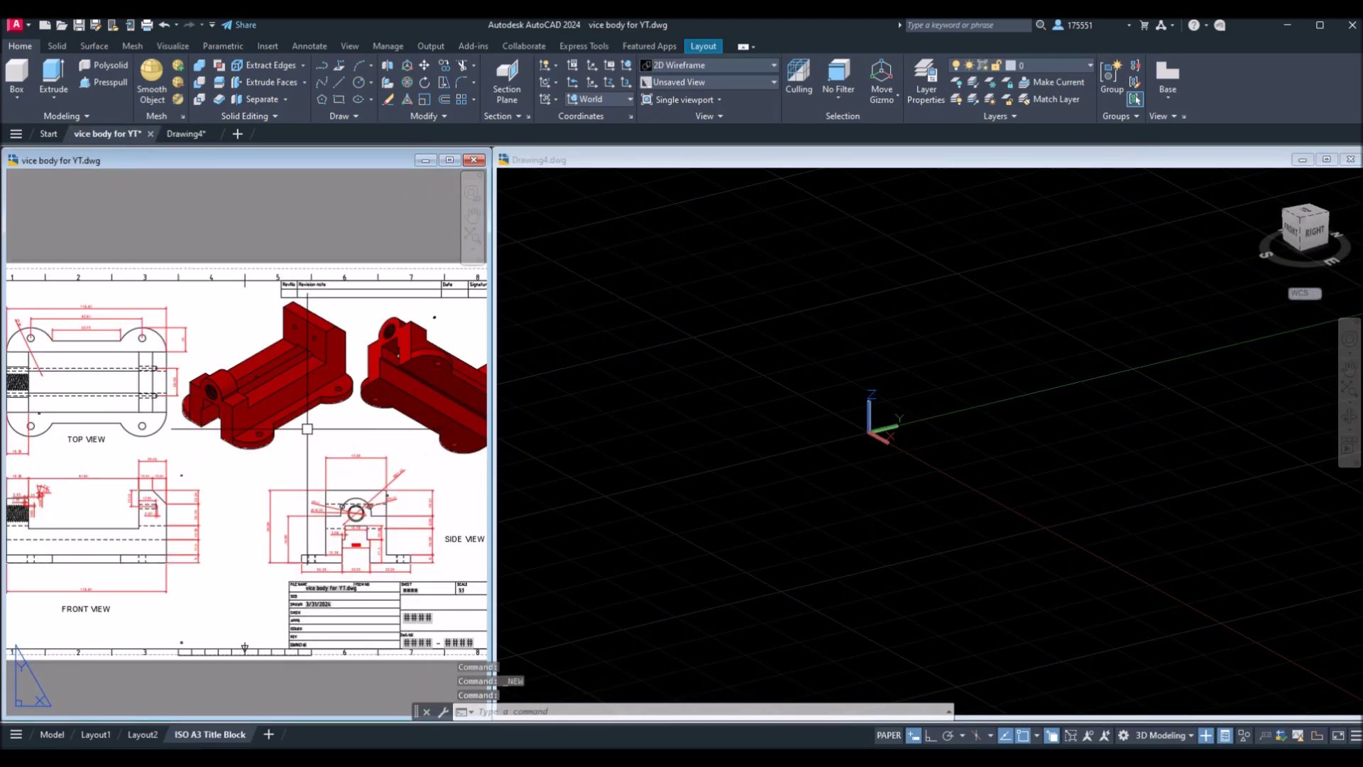
mouse_move(260, 470)
middle_mouse_down()
mouse_move(216, 469)
mouse_move(207, 386)
middle_mouse_up()
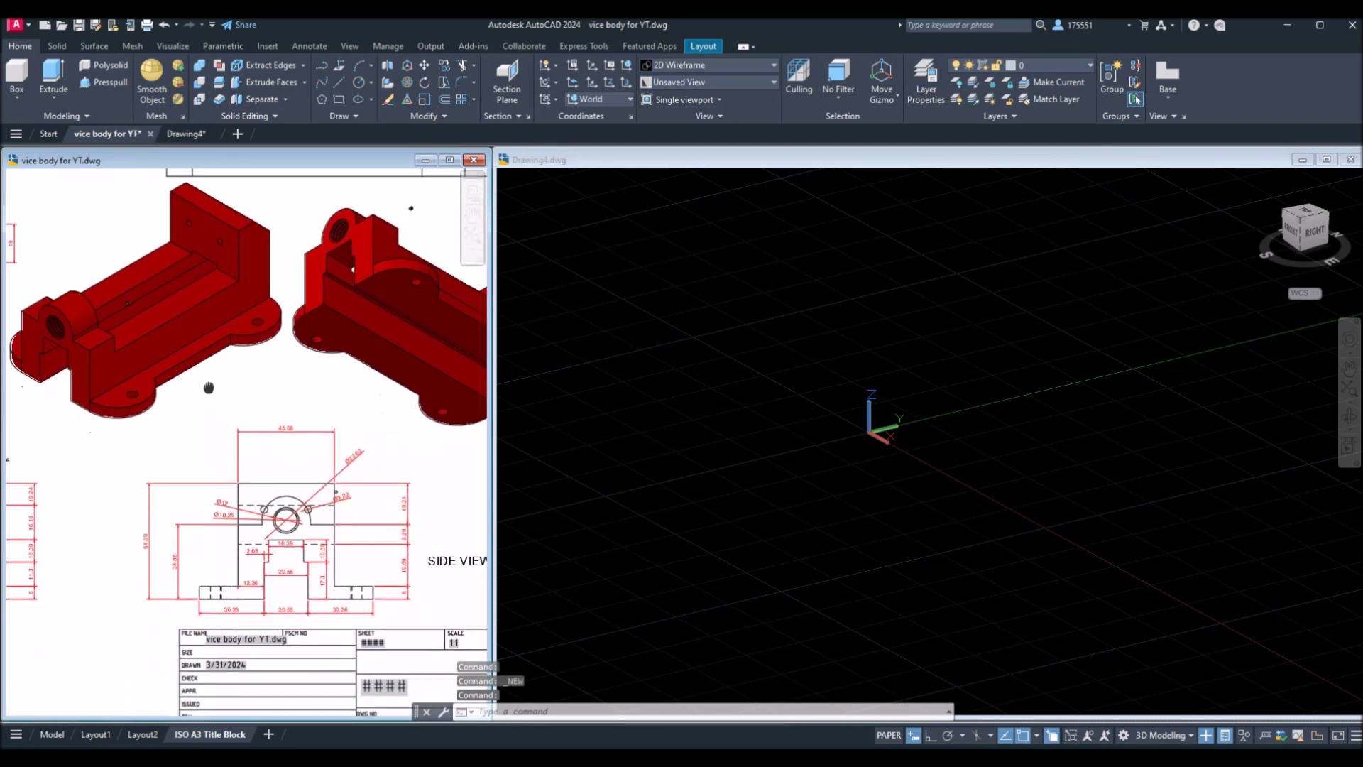
middle_click_drag(241, 465, 211, 490)
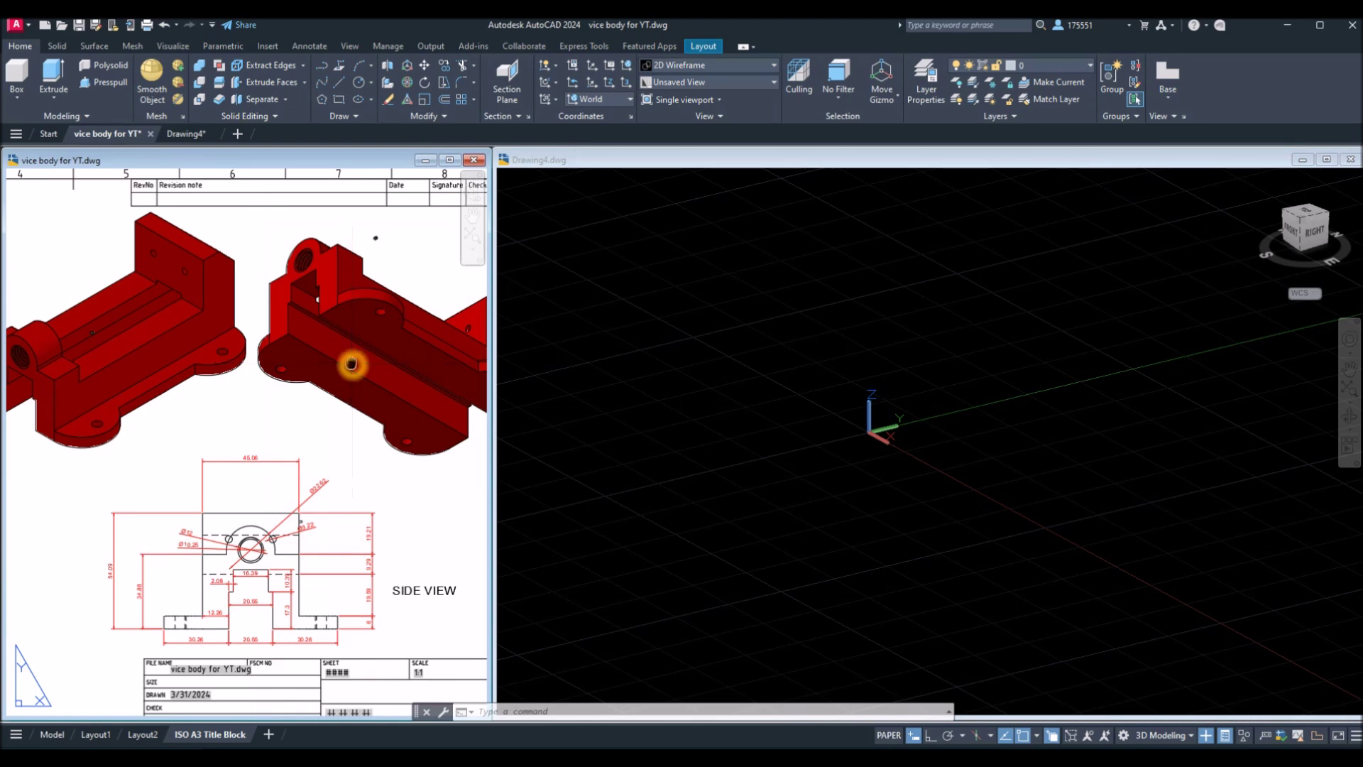
scroll(353, 365, "up", 2)
left_click(521, 181)
left_click(521, 181)
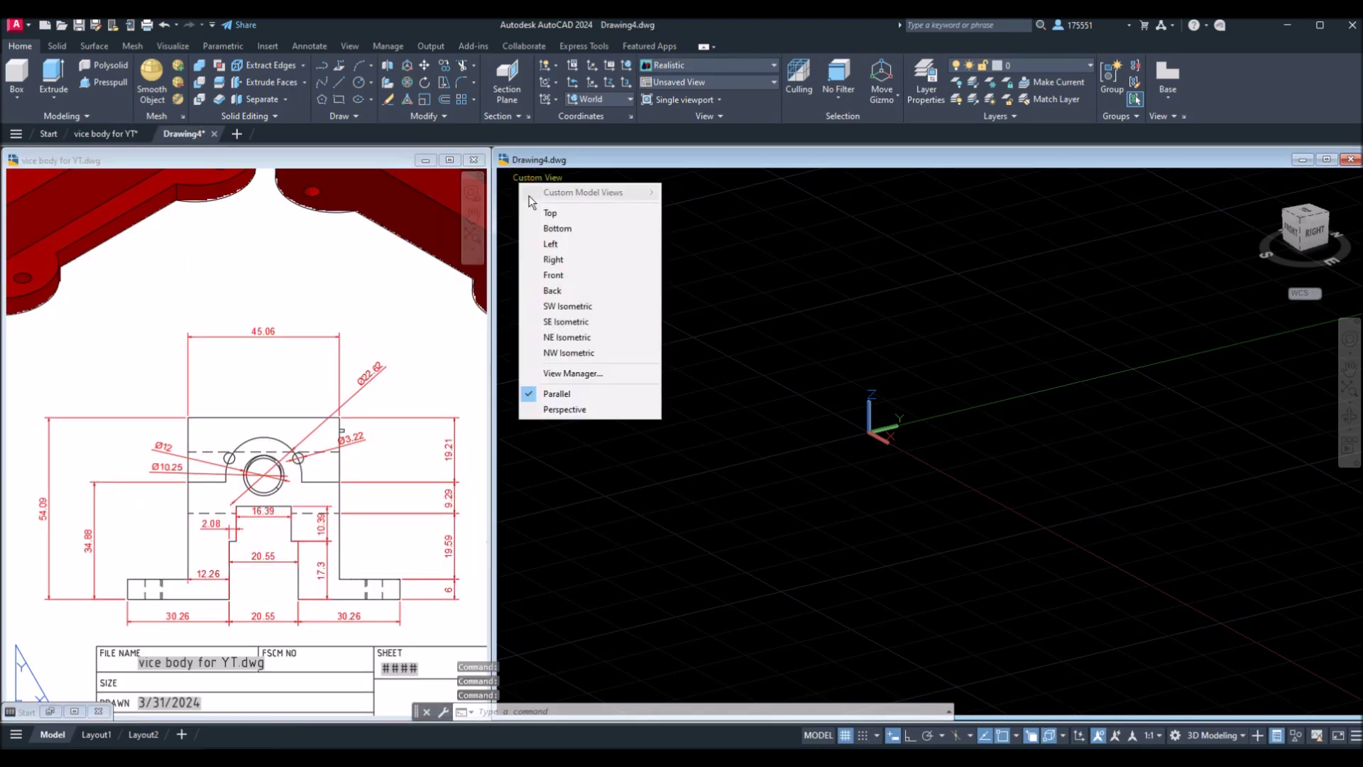
left_click(564, 240)
middle_click_drag(981, 488, 677, 513)
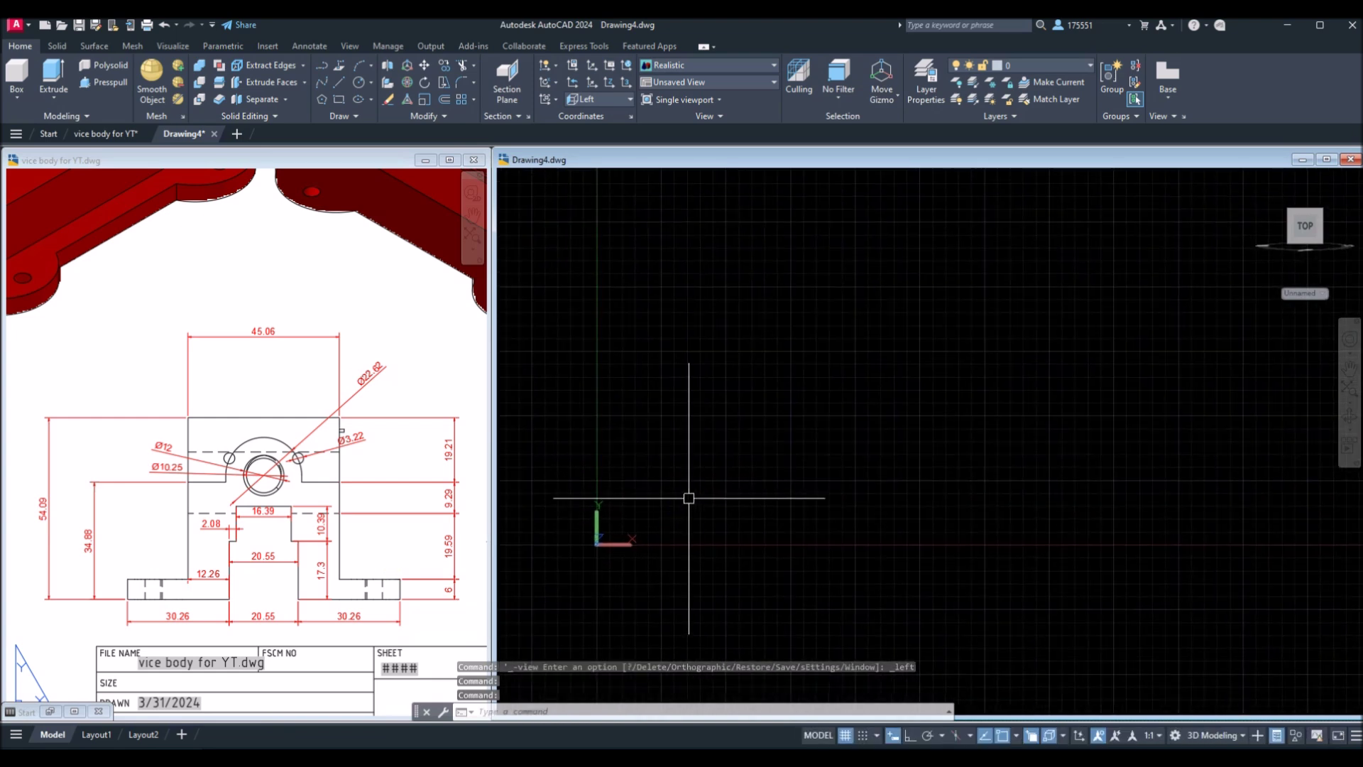
Step: Turn on ortho mode and draw a vertical line 34.88 long upward from the horizontal axis
left_click(911, 736)
type("l")
key("Return")
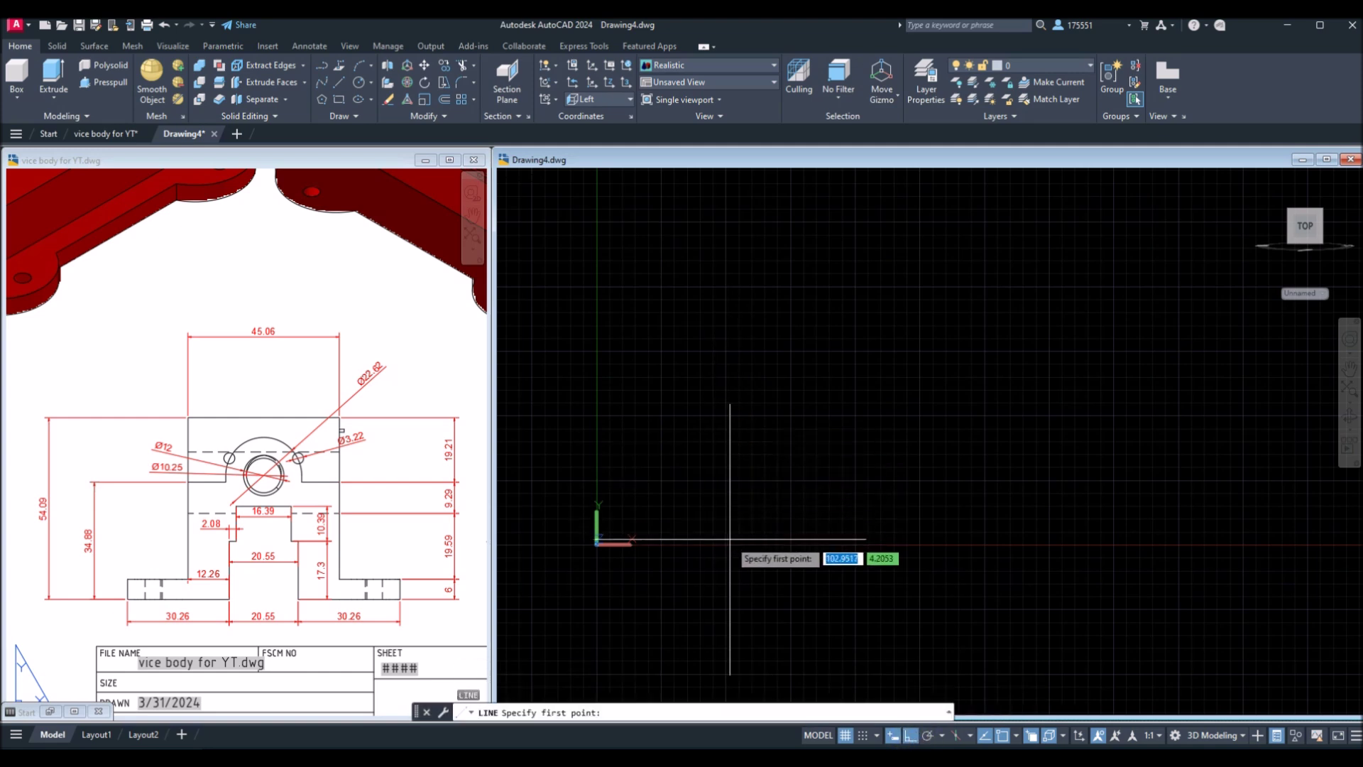
left_click(747, 546)
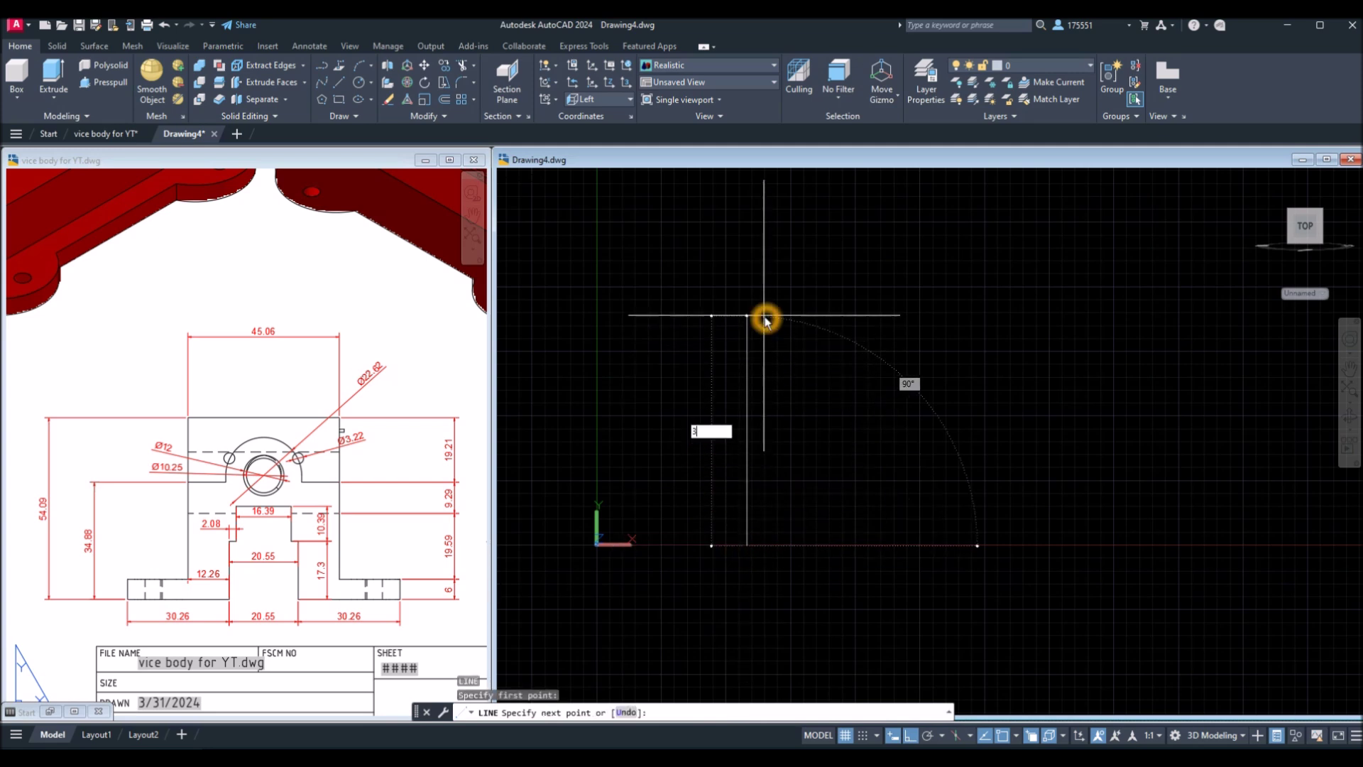
key("Return")
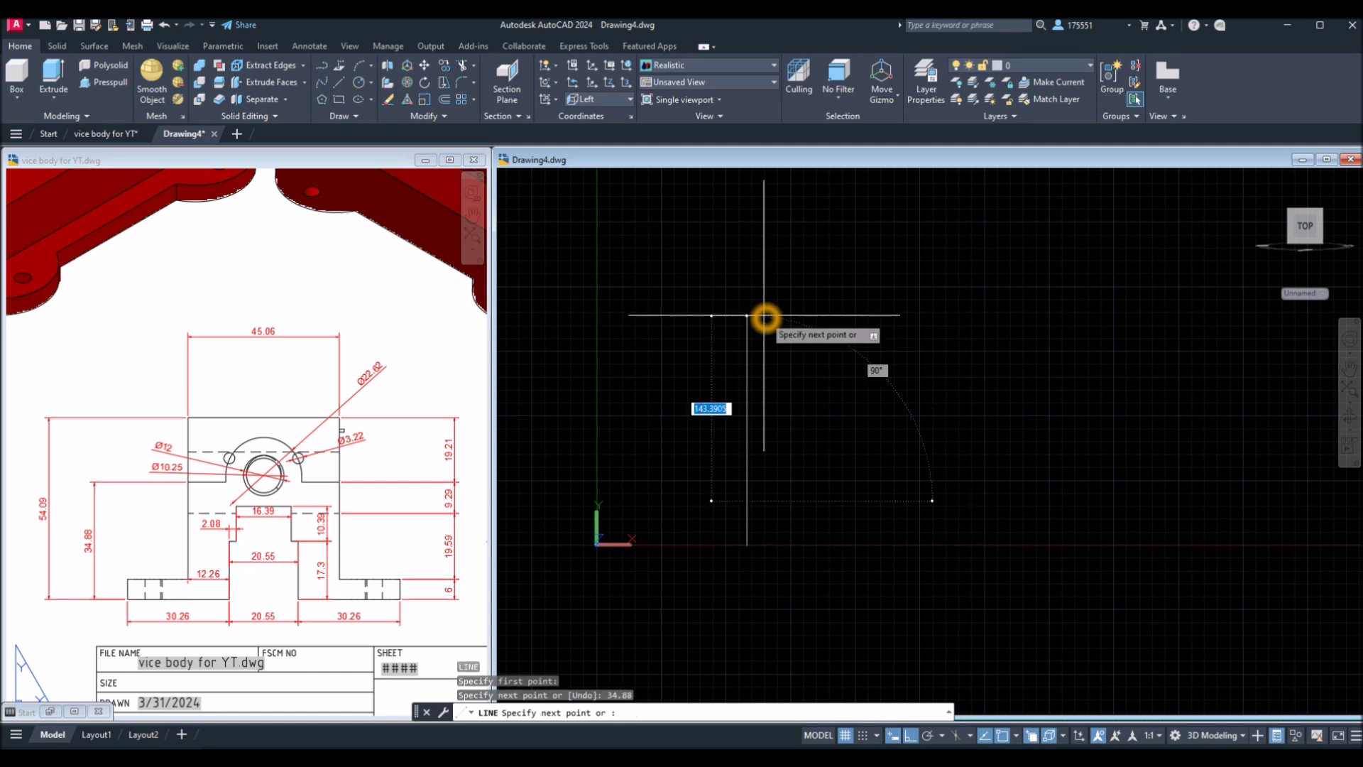
right_click(852, 365)
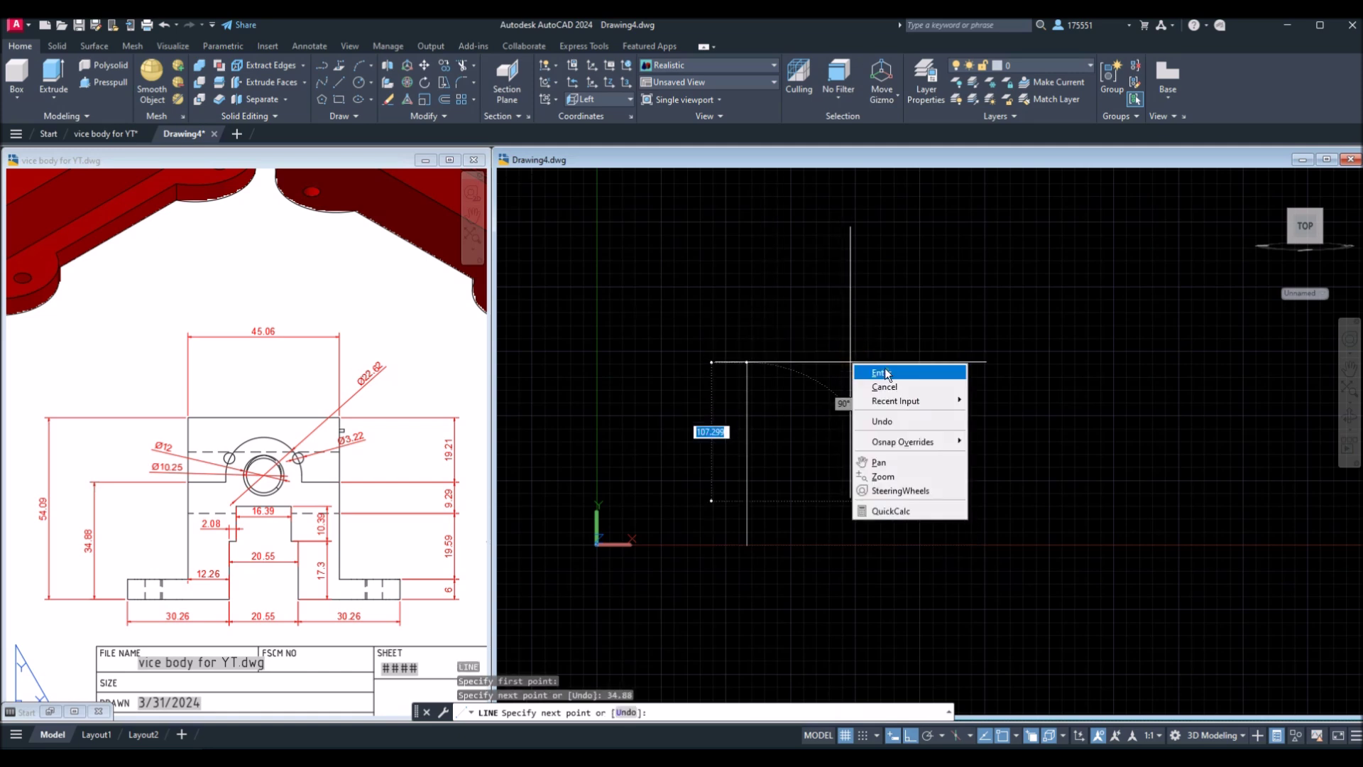
left_click(862, 370)
scroll(745, 535, "up", 3)
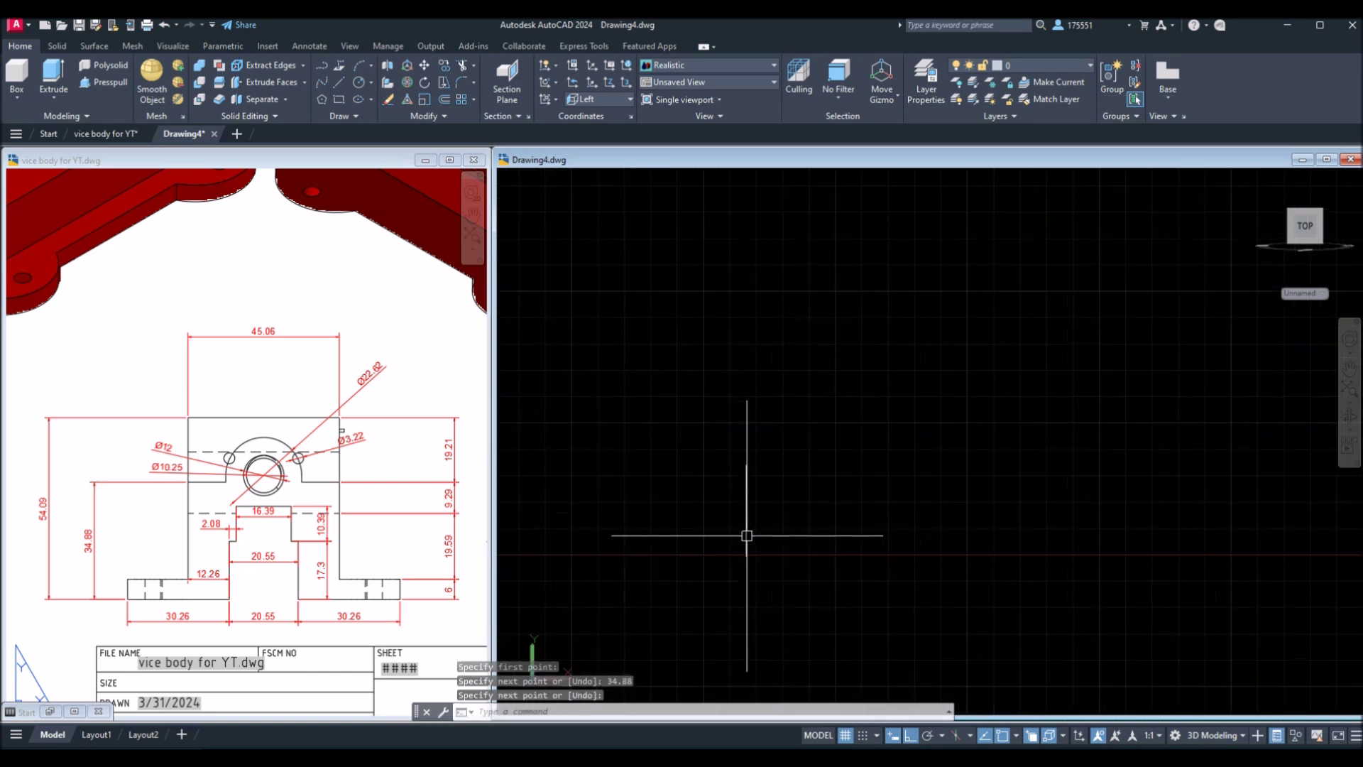
Step: Examine the 34.88 height dimension of the side view in the reference drawing
left_click(85, 563)
left_click(90, 547)
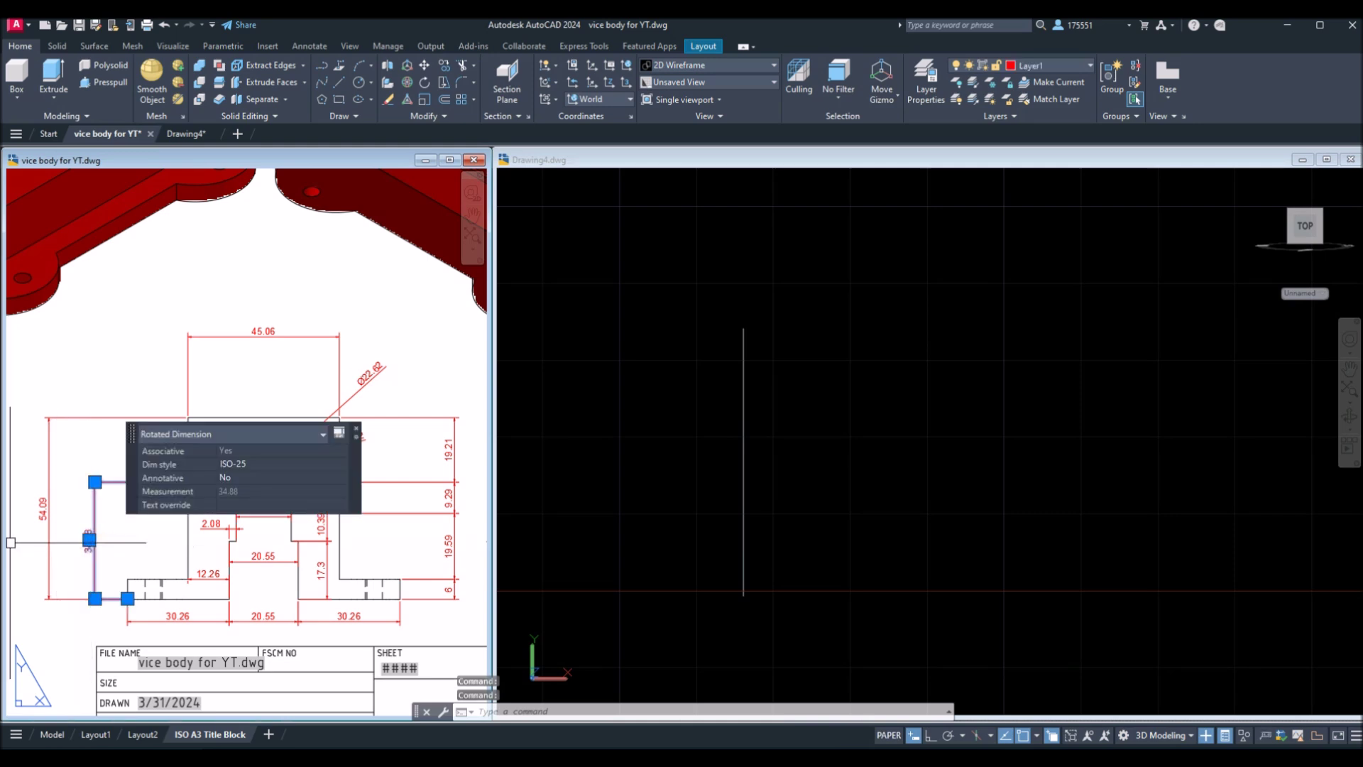
key("Escape")
left_click(842, 522)
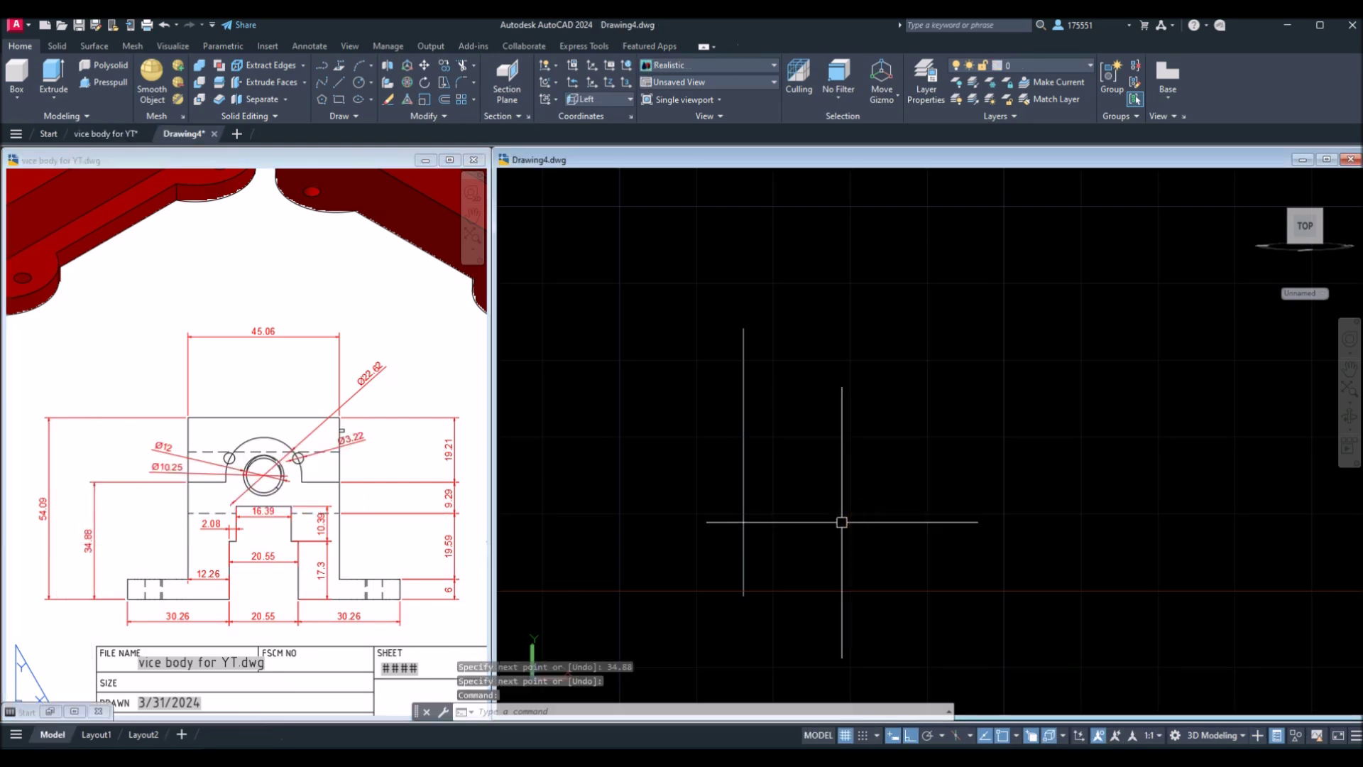
middle_click_drag(847, 517, 776, 518)
left_click(41, 563)
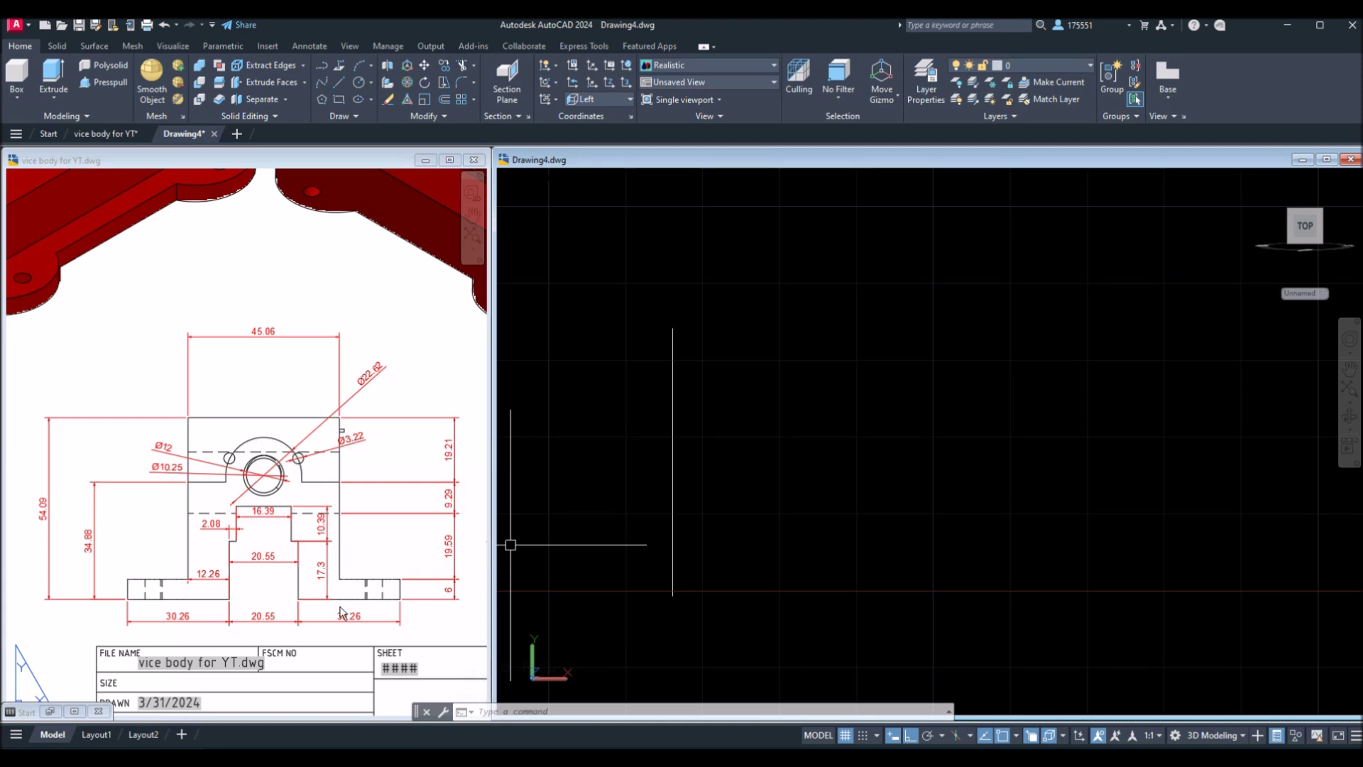
left_click(858, 436)
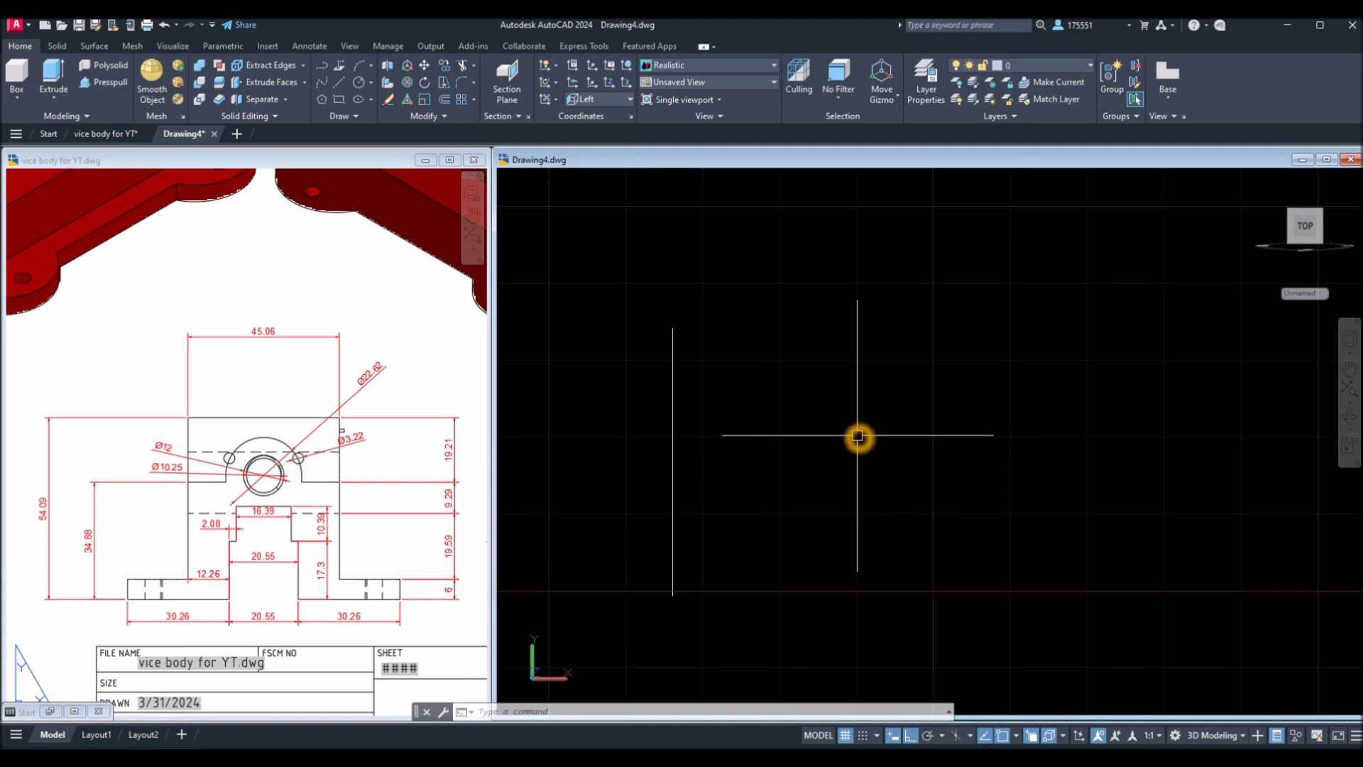
Step: Draw a horizontal line 45.06 long to the right from the upper end of the vertical line
type("l")
key("Return")
left_click(673, 328)
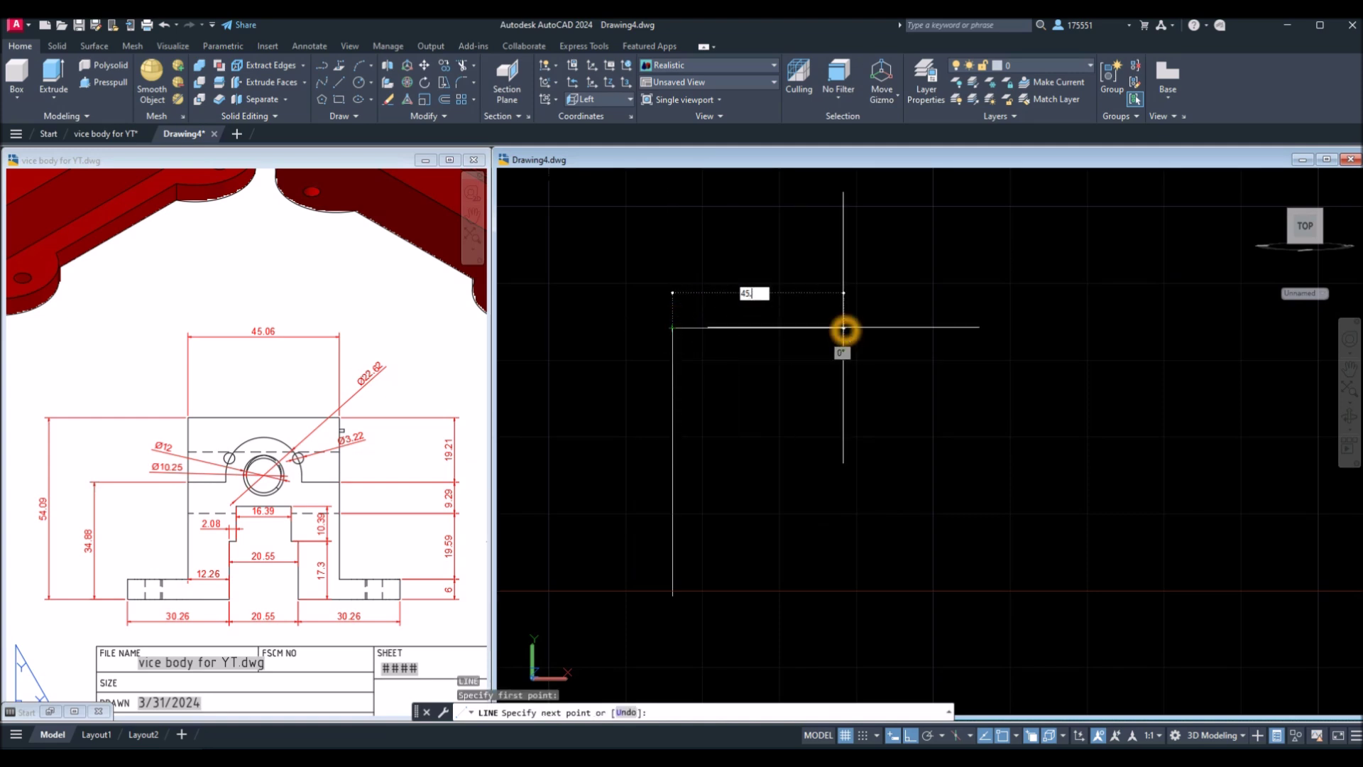
type("45.06")
key("Return")
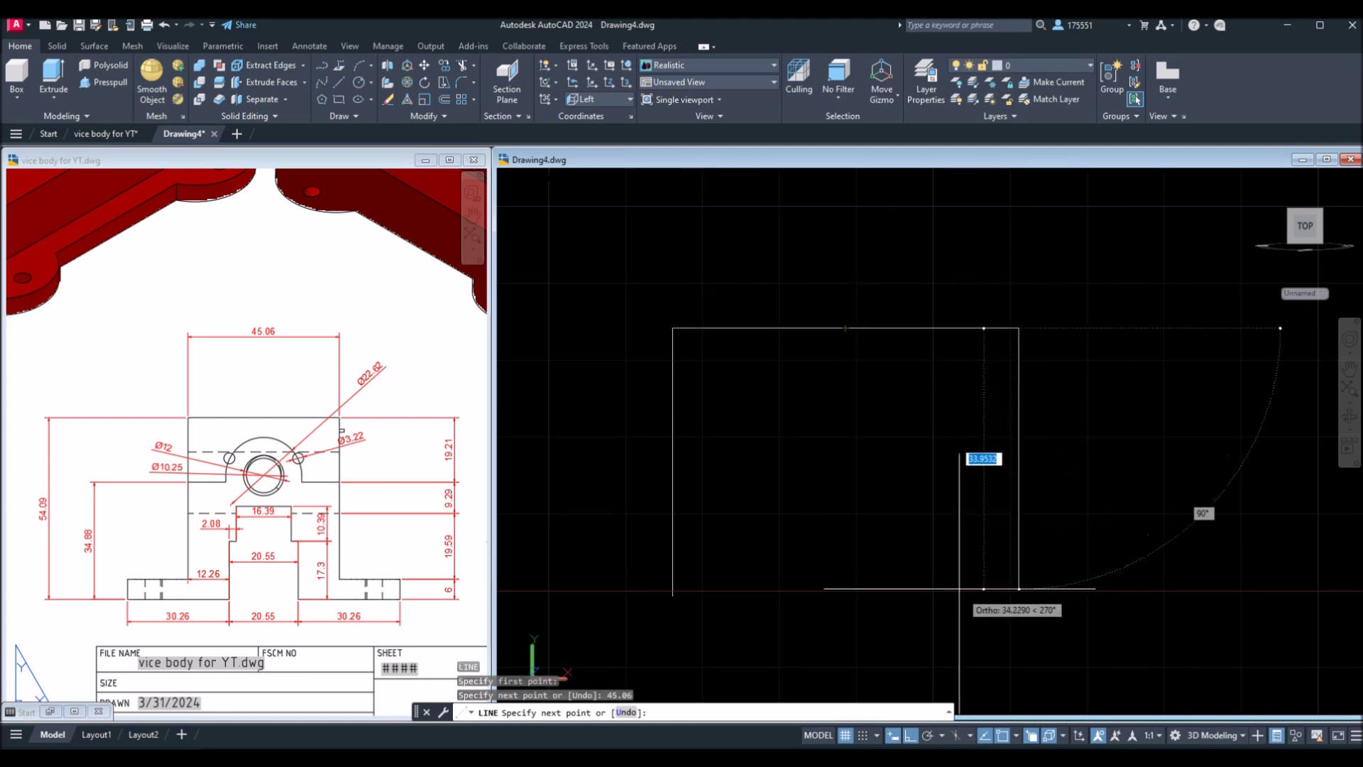
right_click(930, 509)
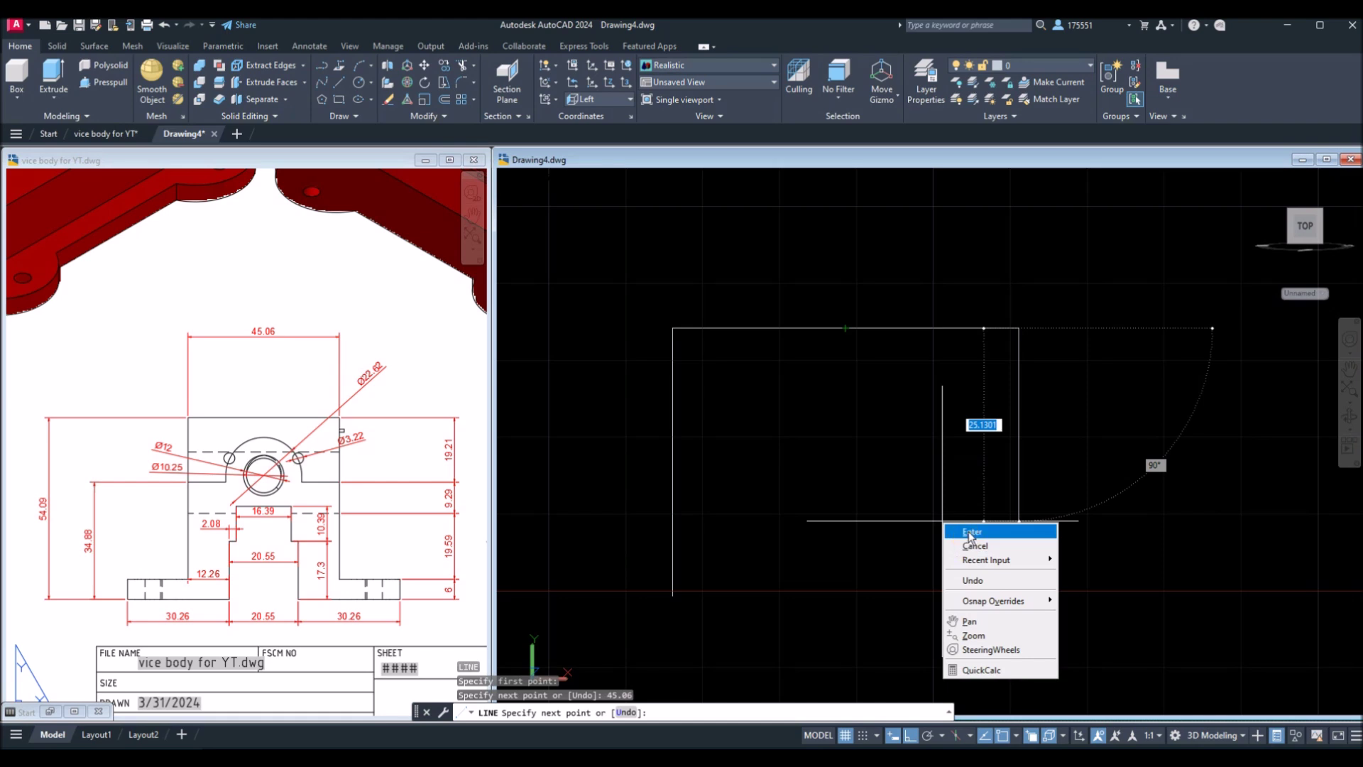
left_click(955, 530)
Step: Draw a vertical line from the right end of the horizontal line down to the level of the first line's lower end
type("l")
key("Return")
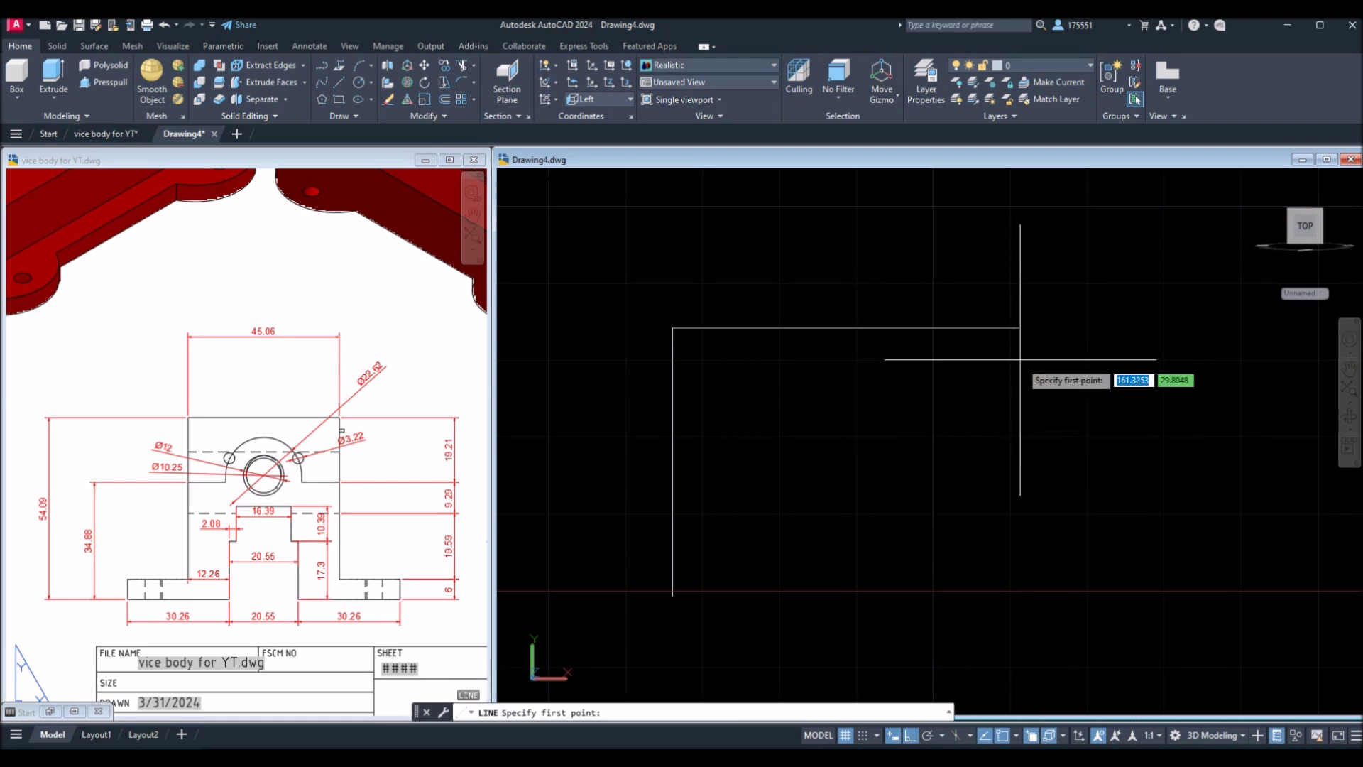
left_click(1021, 329)
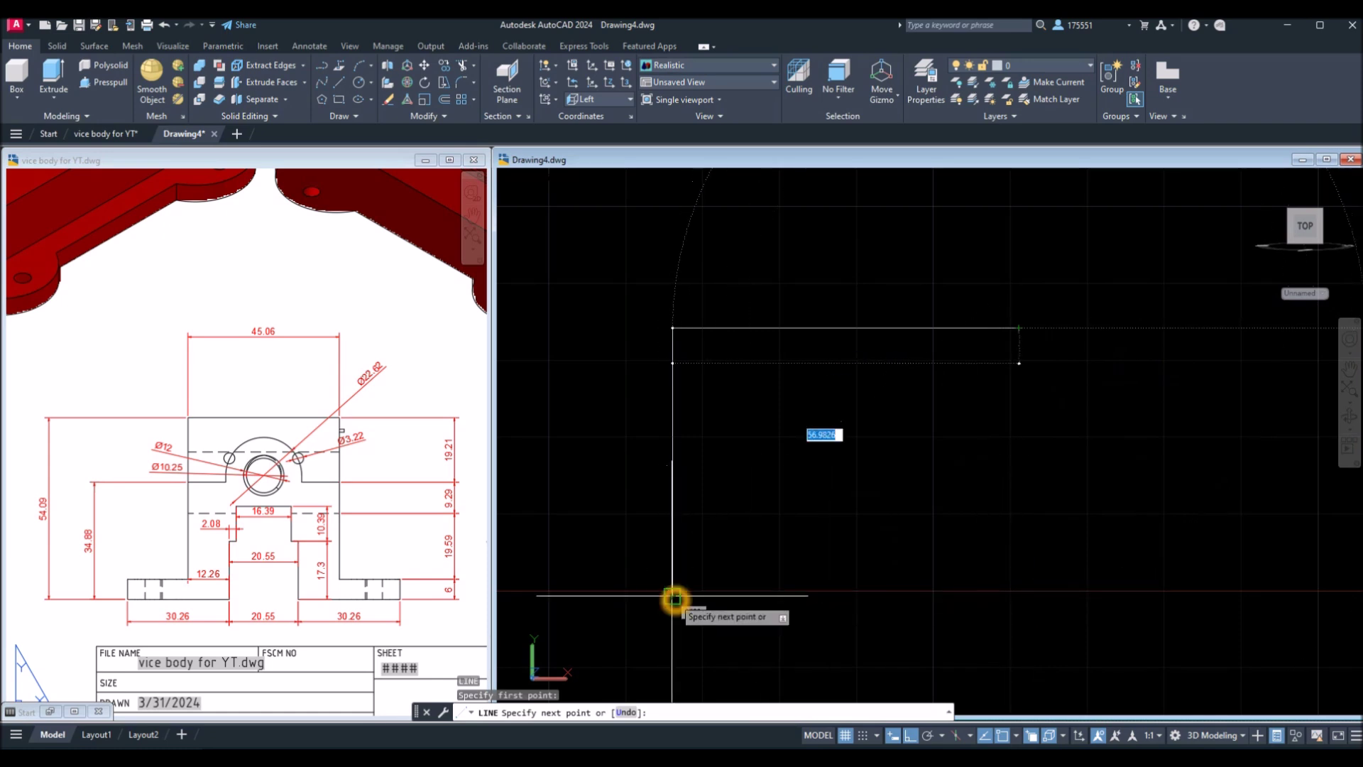
left_click(867, 598)
right_click(925, 567)
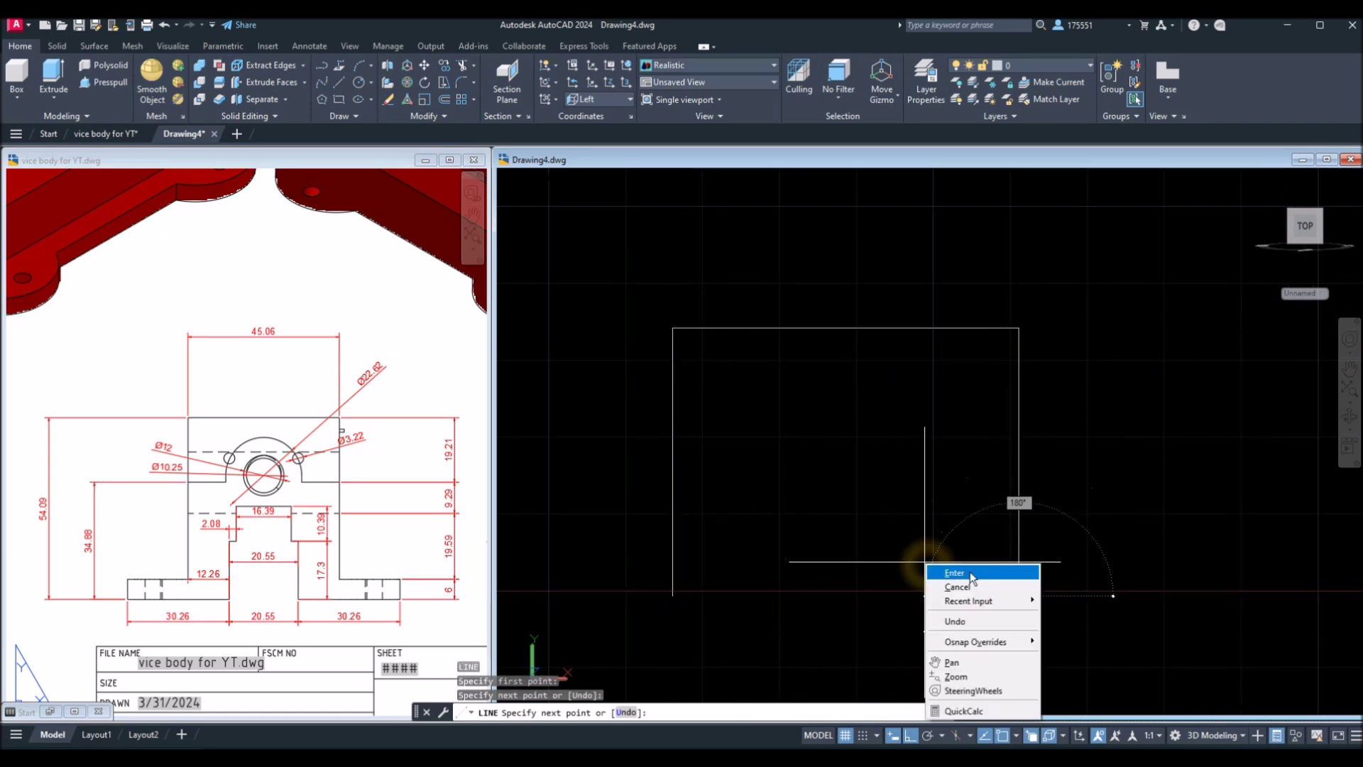
left_click(962, 572)
Step: In the reference side view, move the left origin of the 12.26 dimension down to the base's bottom edge, then return to the new drawing
left_click(201, 600)
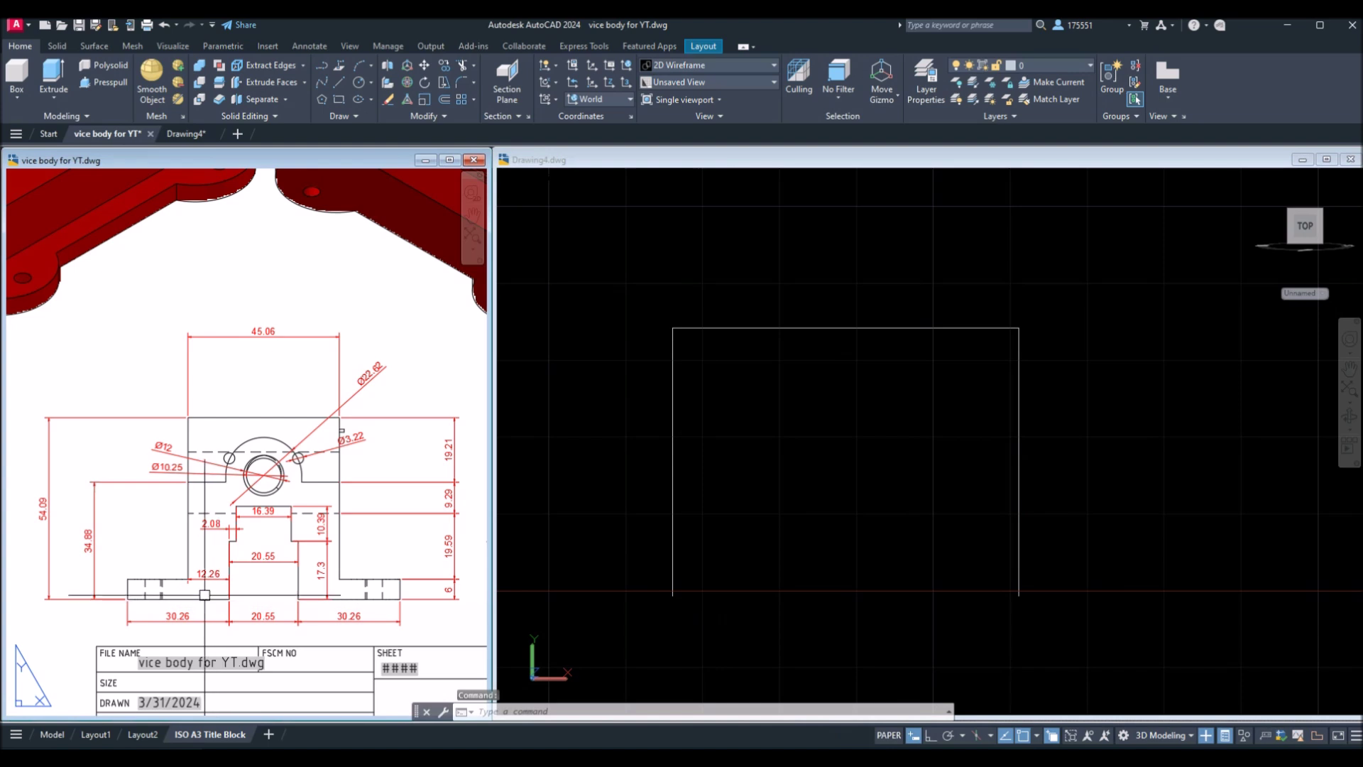
scroll(203, 588, "down", 5)
scroll(203, 588, "up", 6)
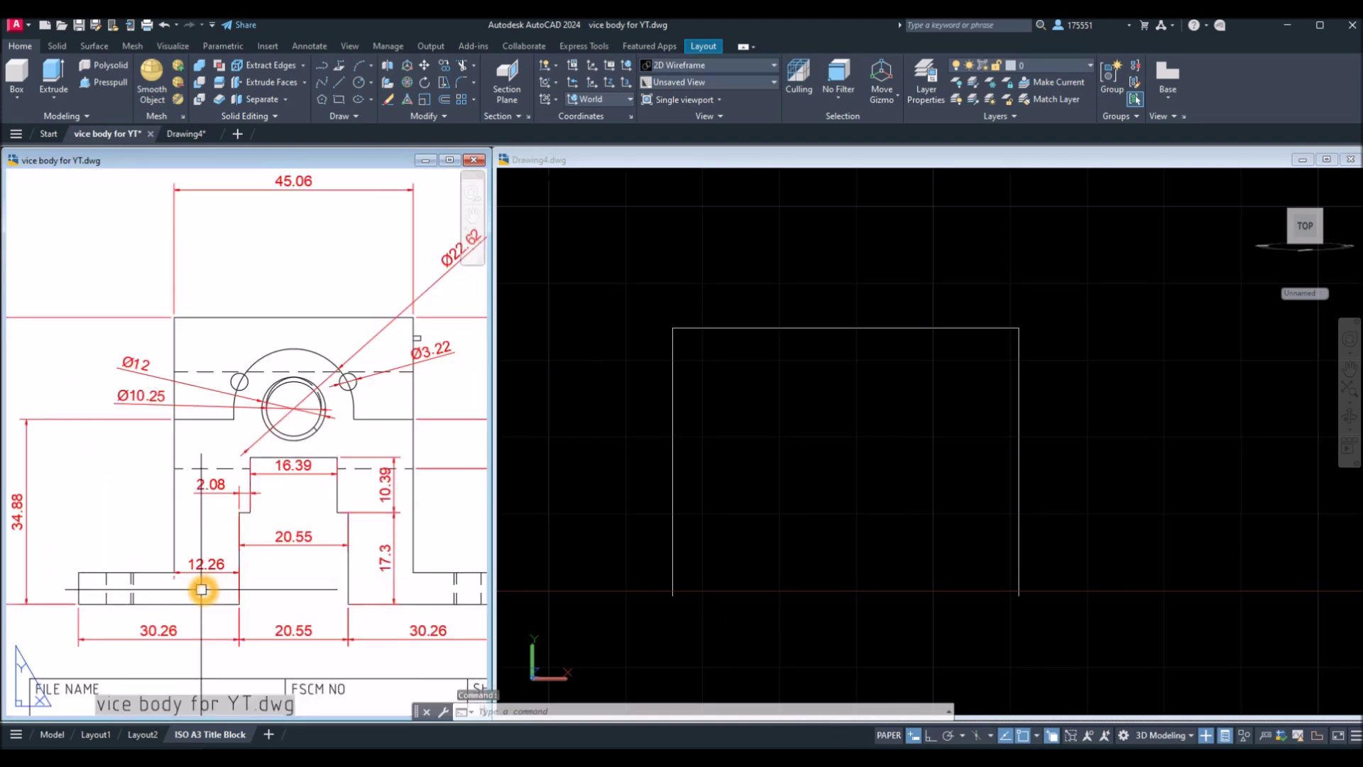
left_click(203, 572)
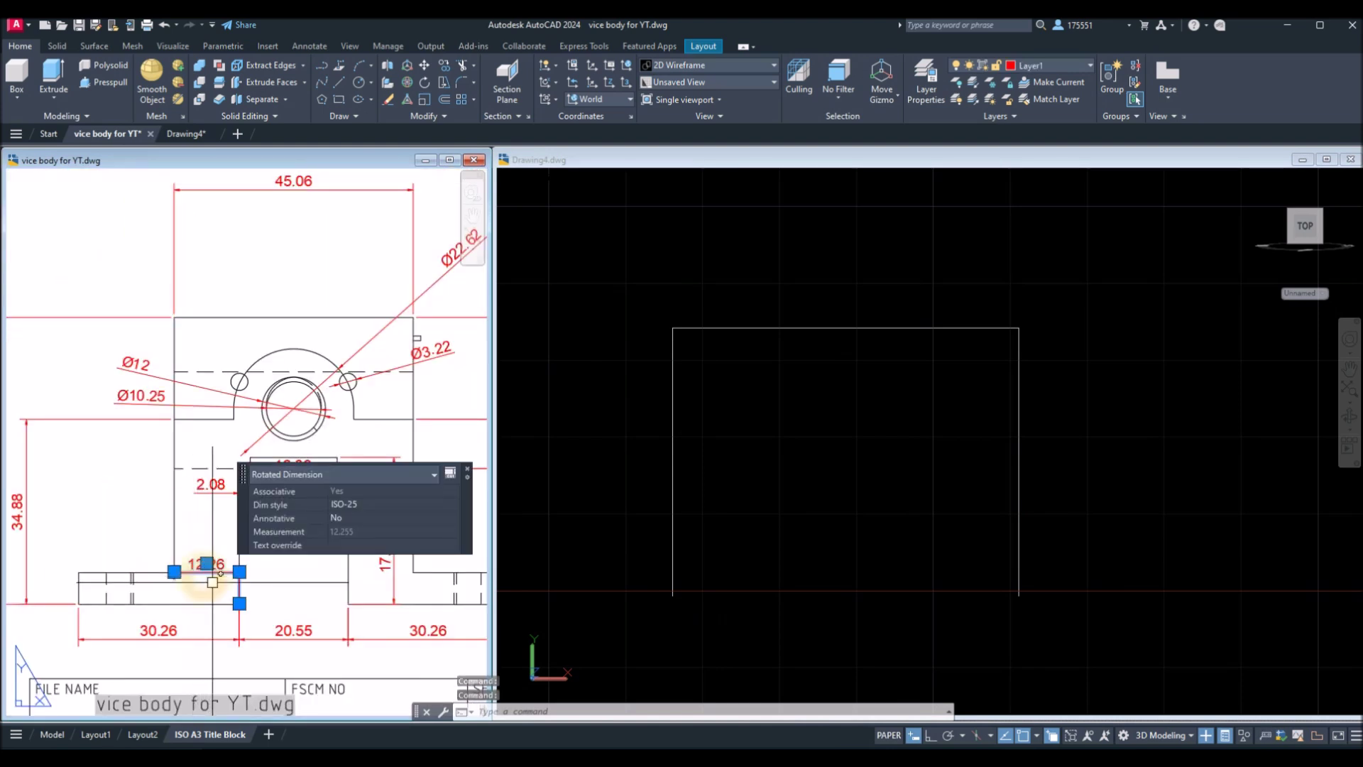
left_click(174, 571)
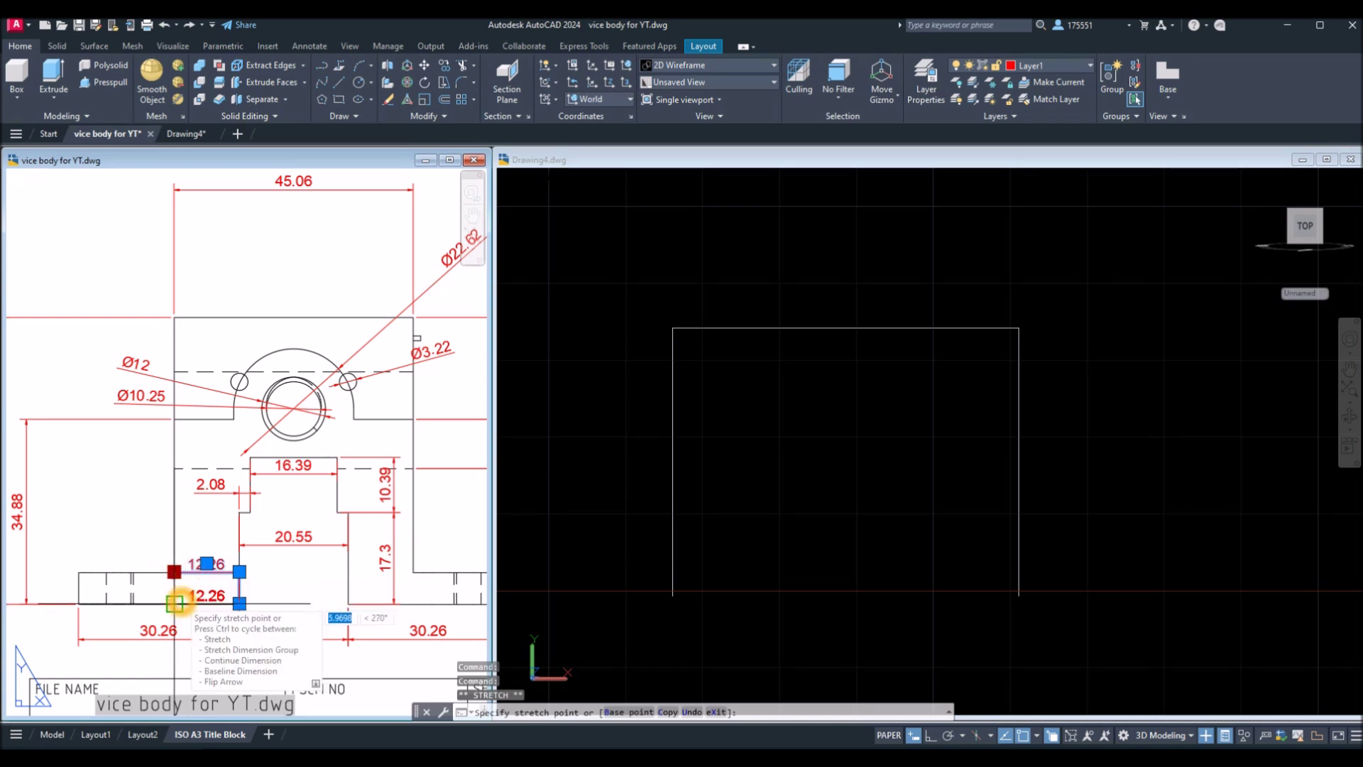
left_click(175, 604)
key("Escape")
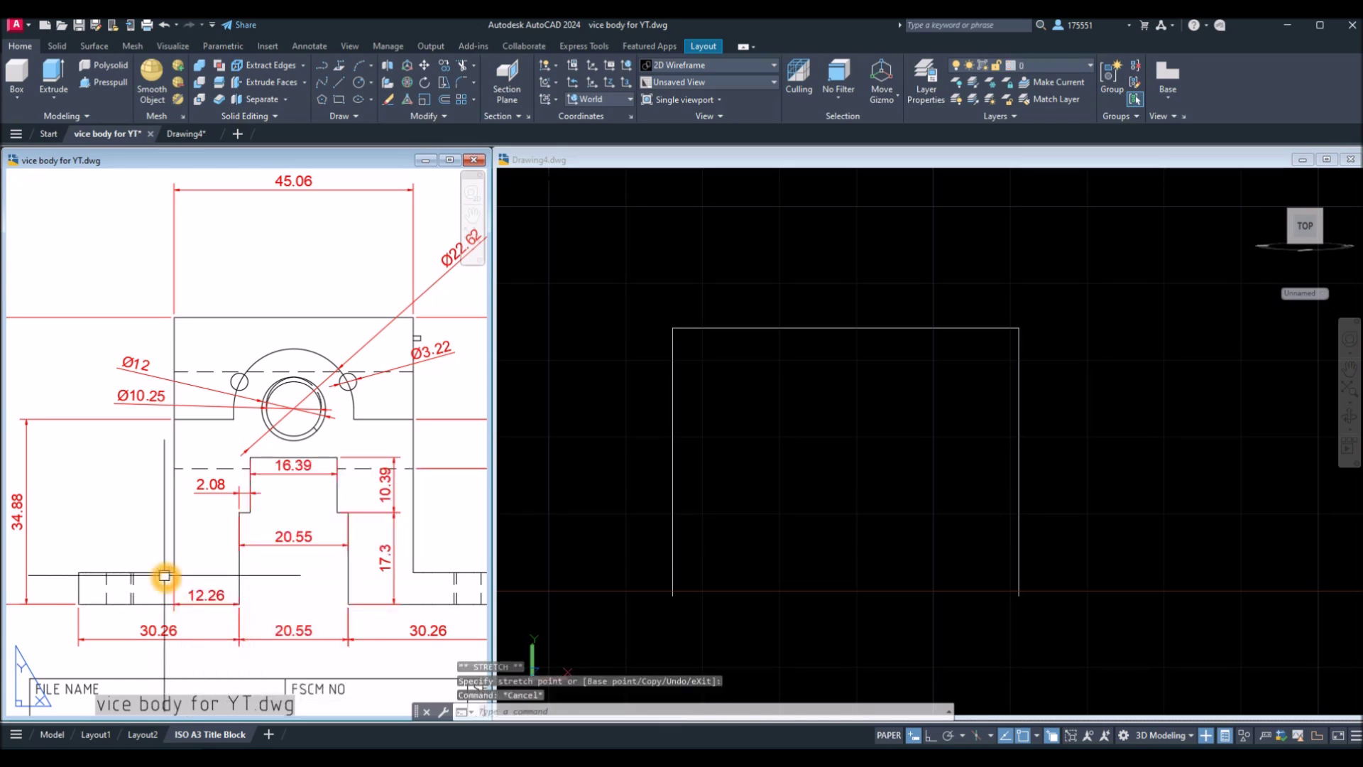
left_click(751, 557)
double_click(754, 524)
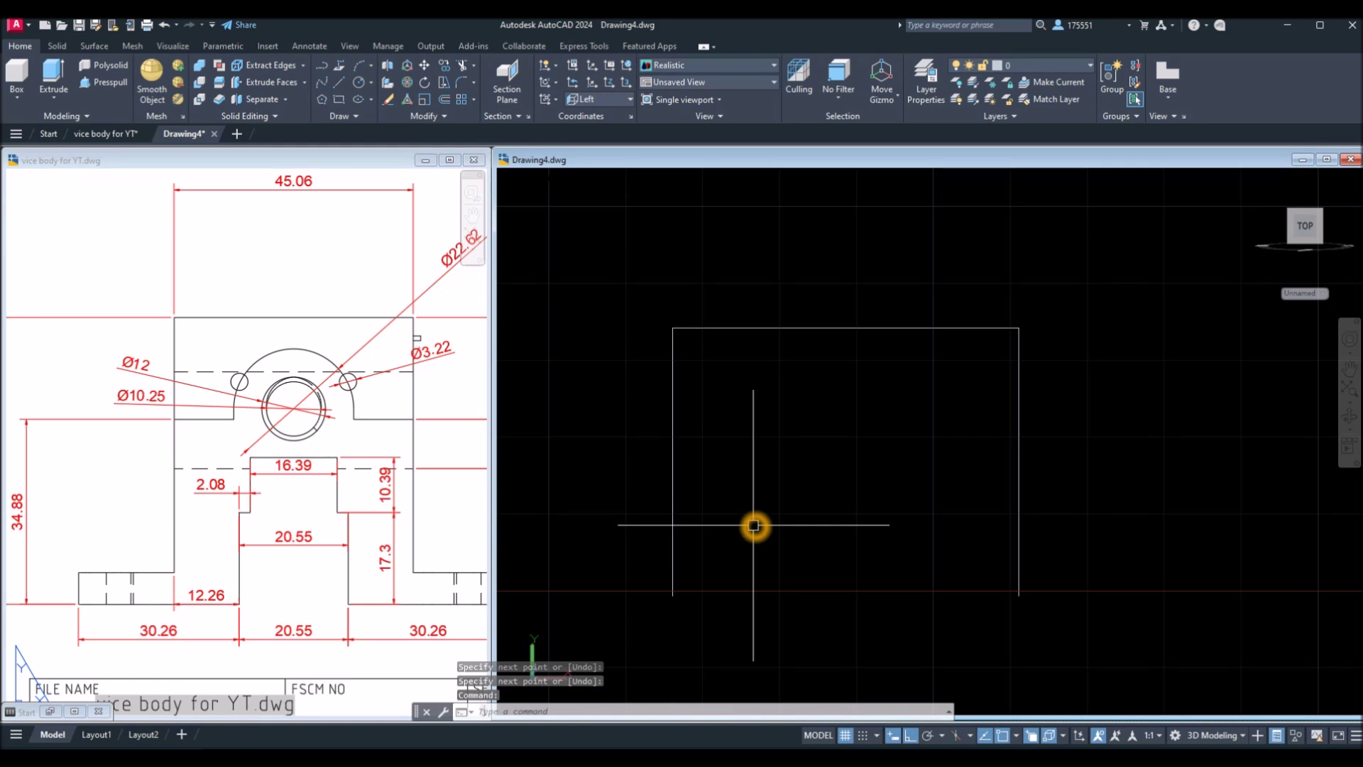
Step: From the left vertical line's lower end, draw connected lines 12.26 right, 17.3 up, 2.08 right and 10.39 up
key("space")
left_click(674, 595)
left_click(754, 597)
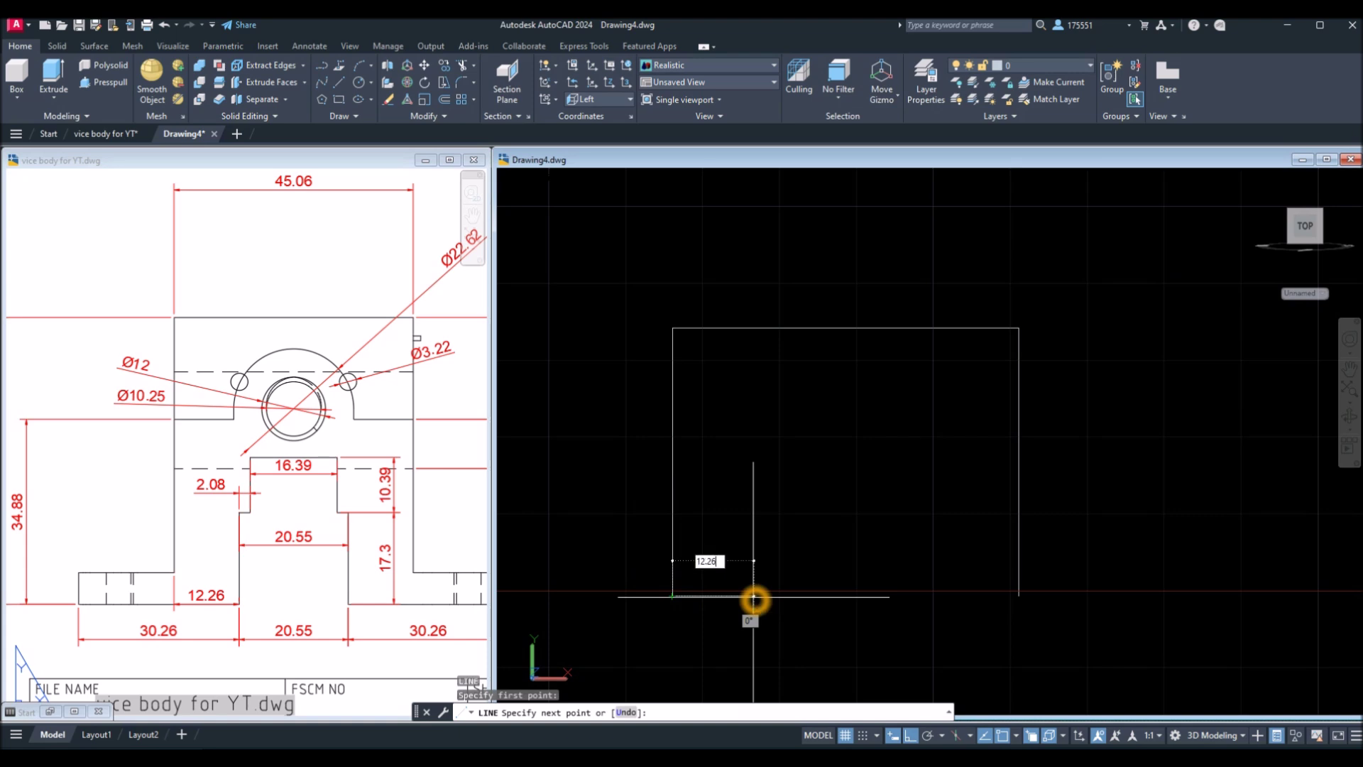
type("12.26")
key("Return")
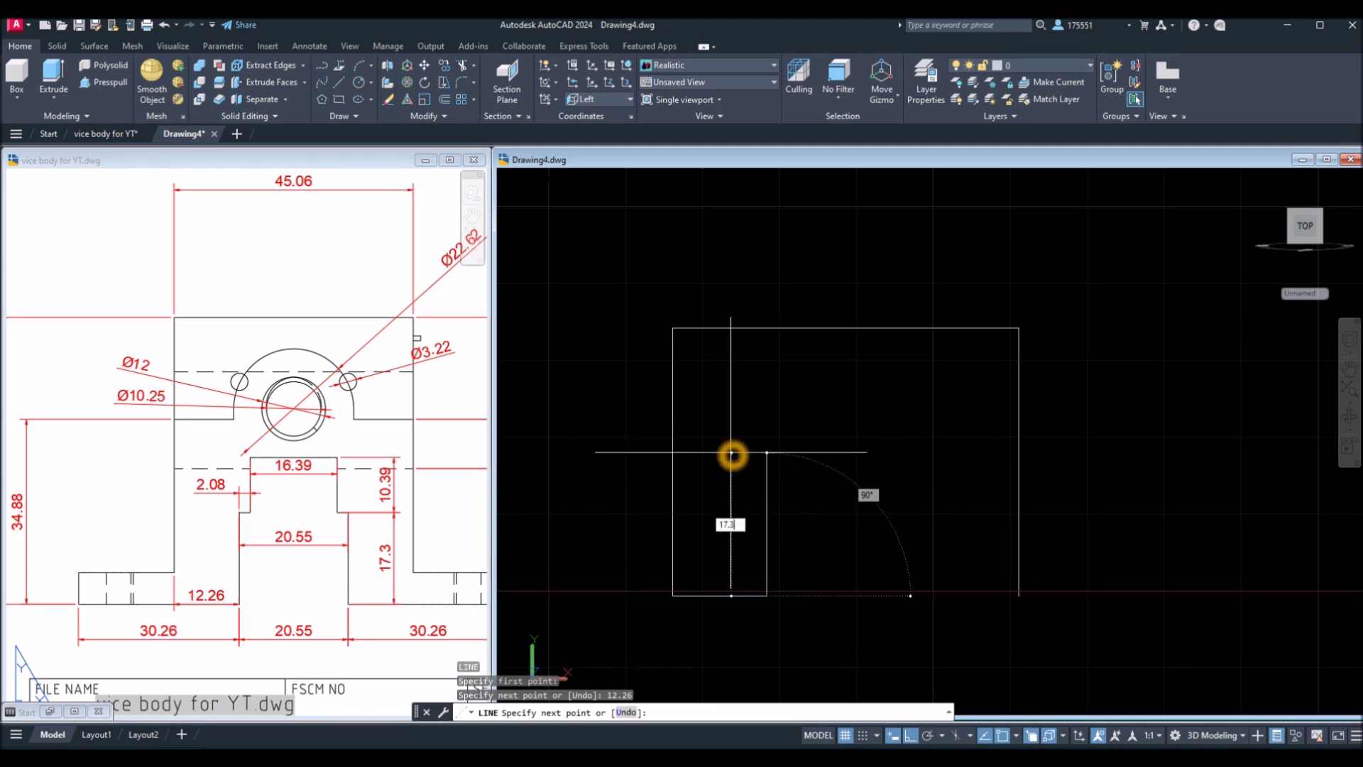
key("Return")
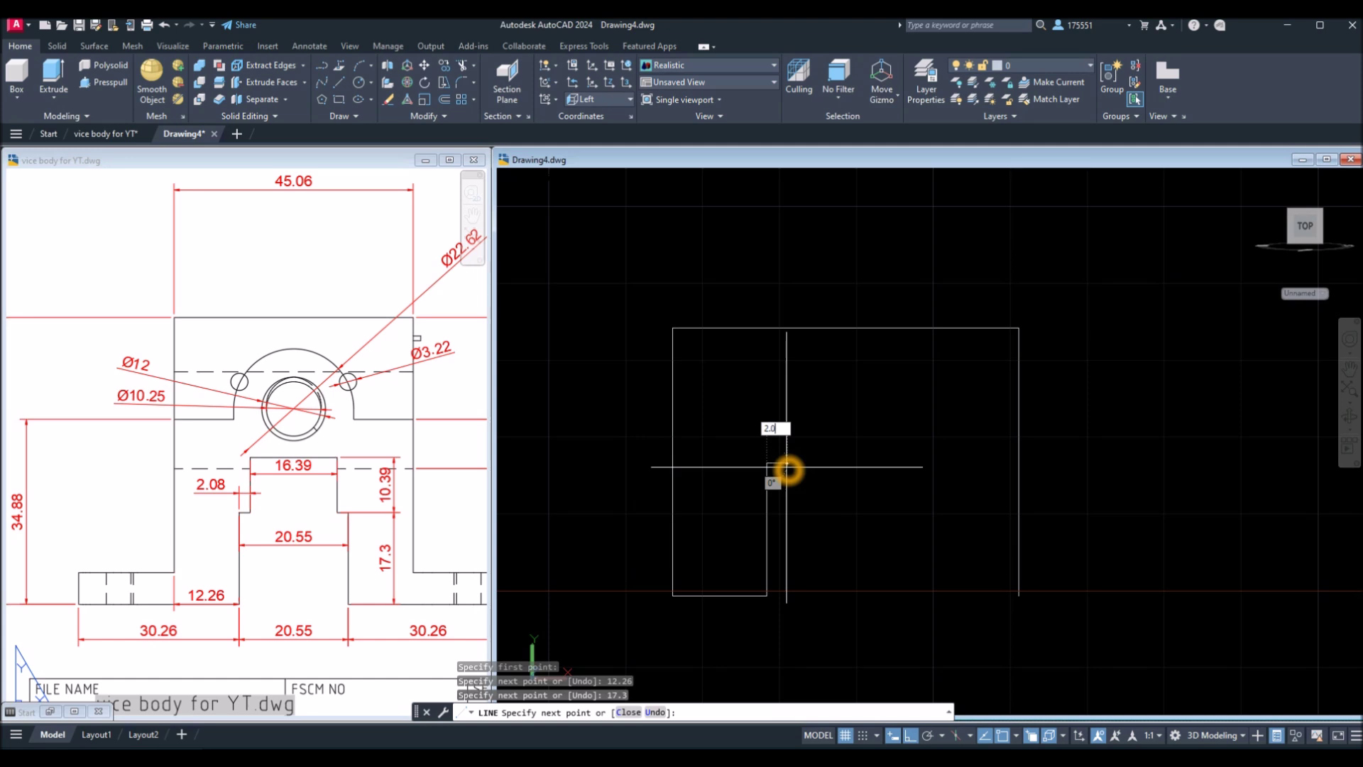
key("Return")
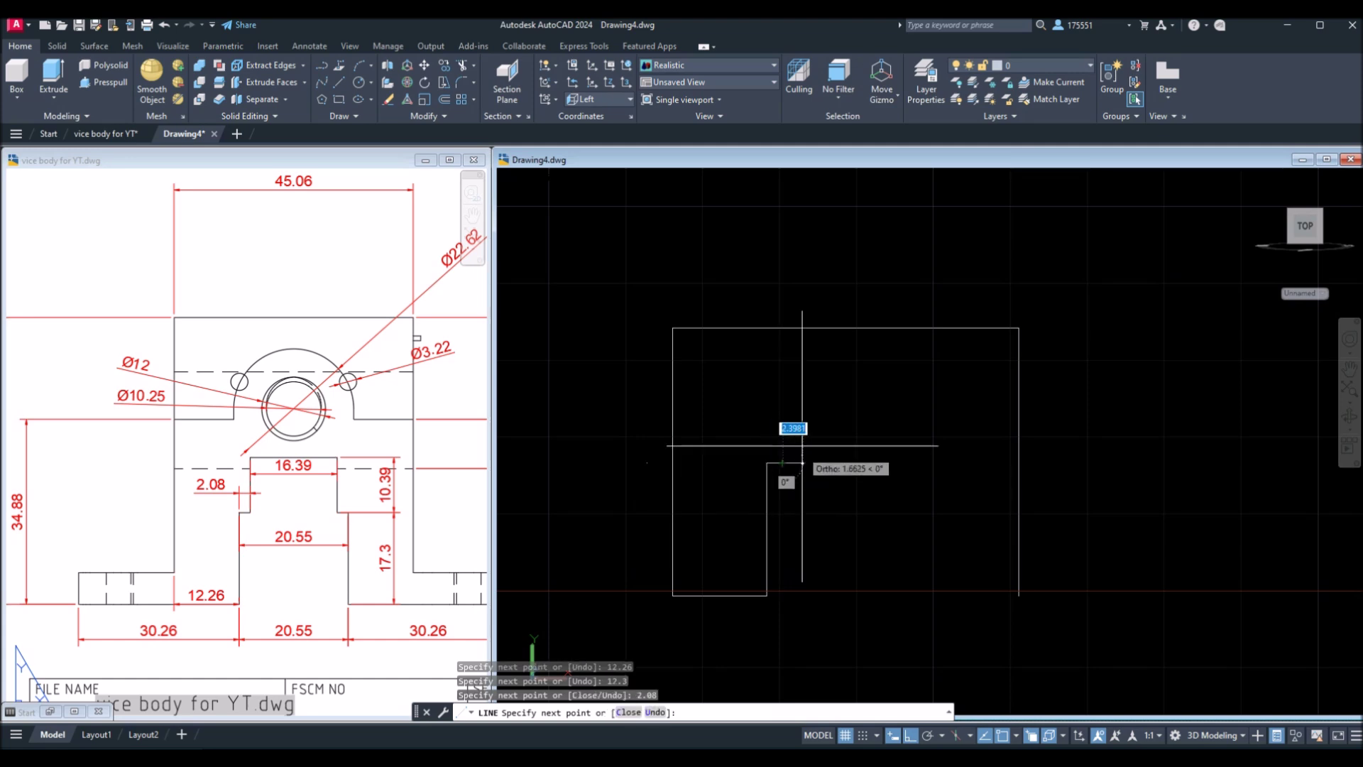
left_click(810, 392)
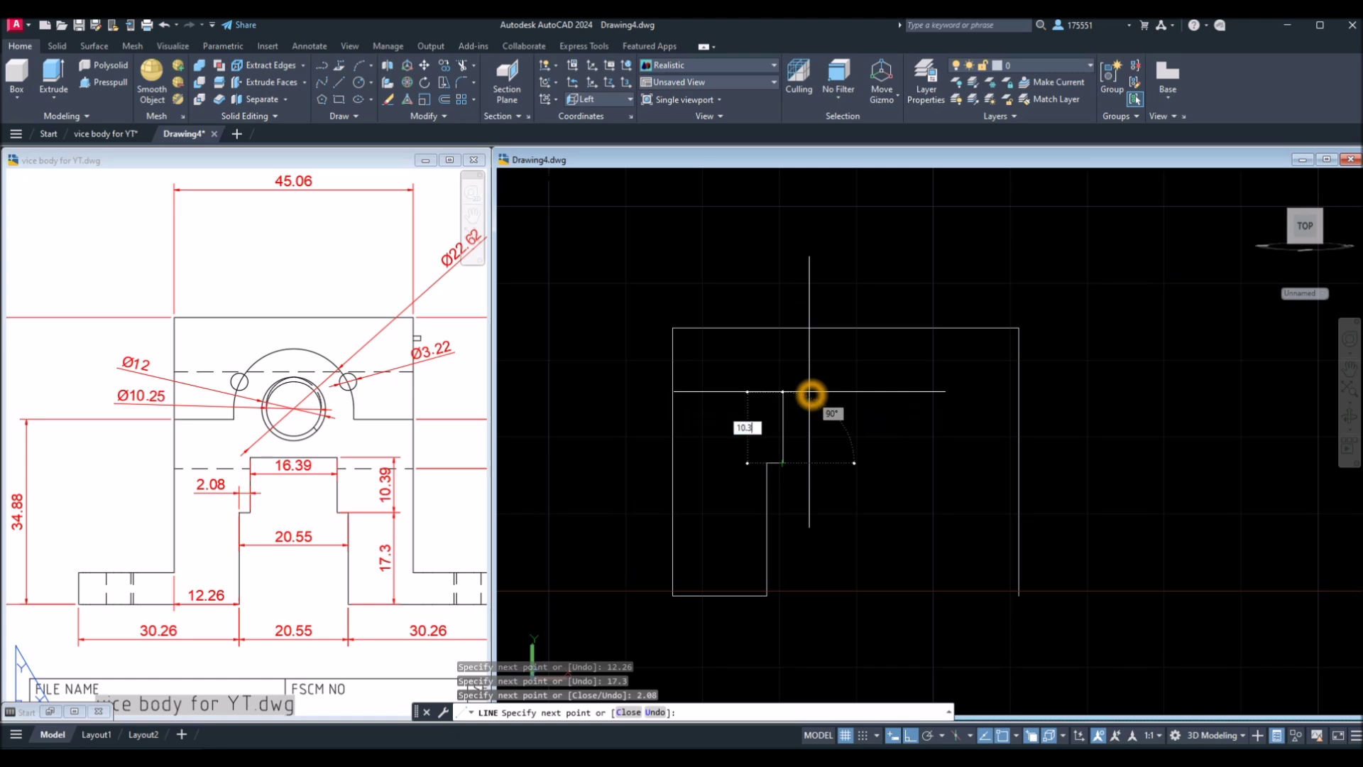
key("Return")
right_click(882, 359)
left_click(901, 369)
left_click(836, 631)
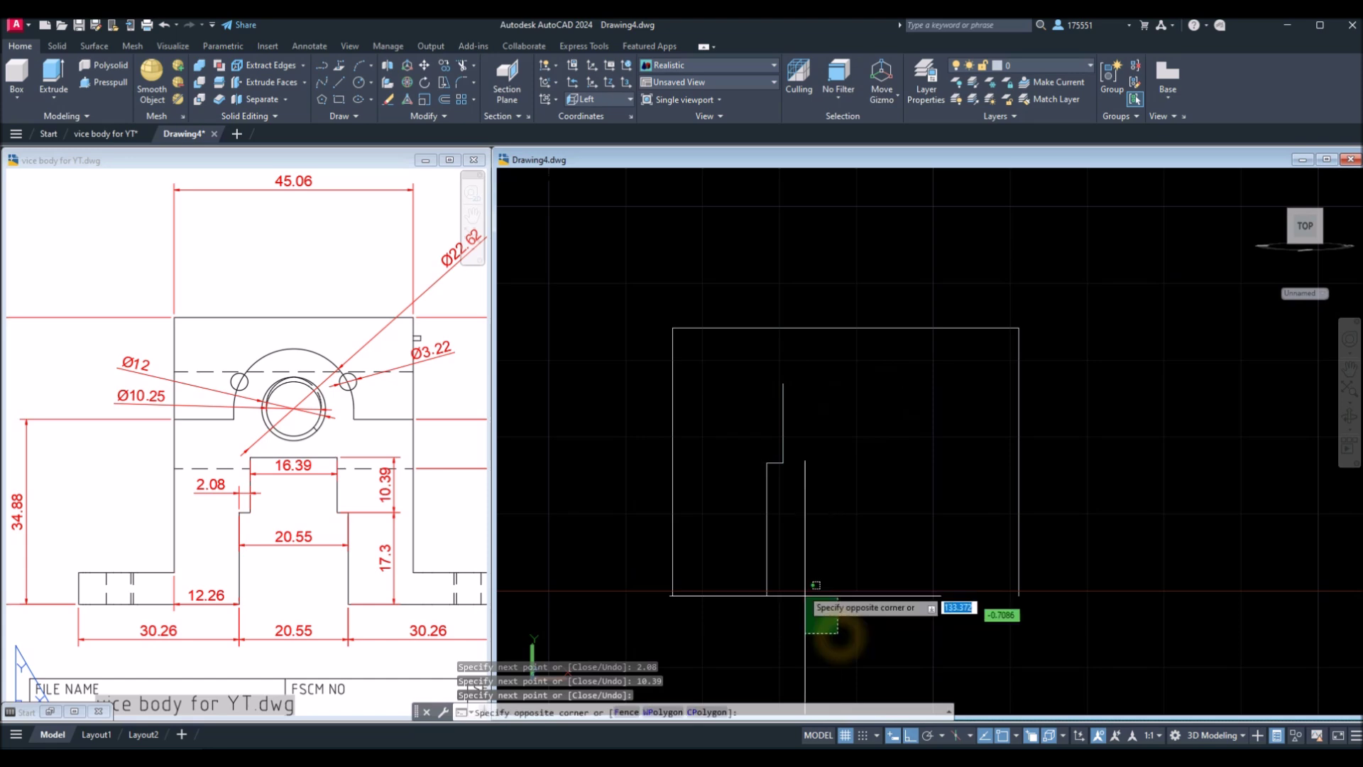
left_click(722, 355)
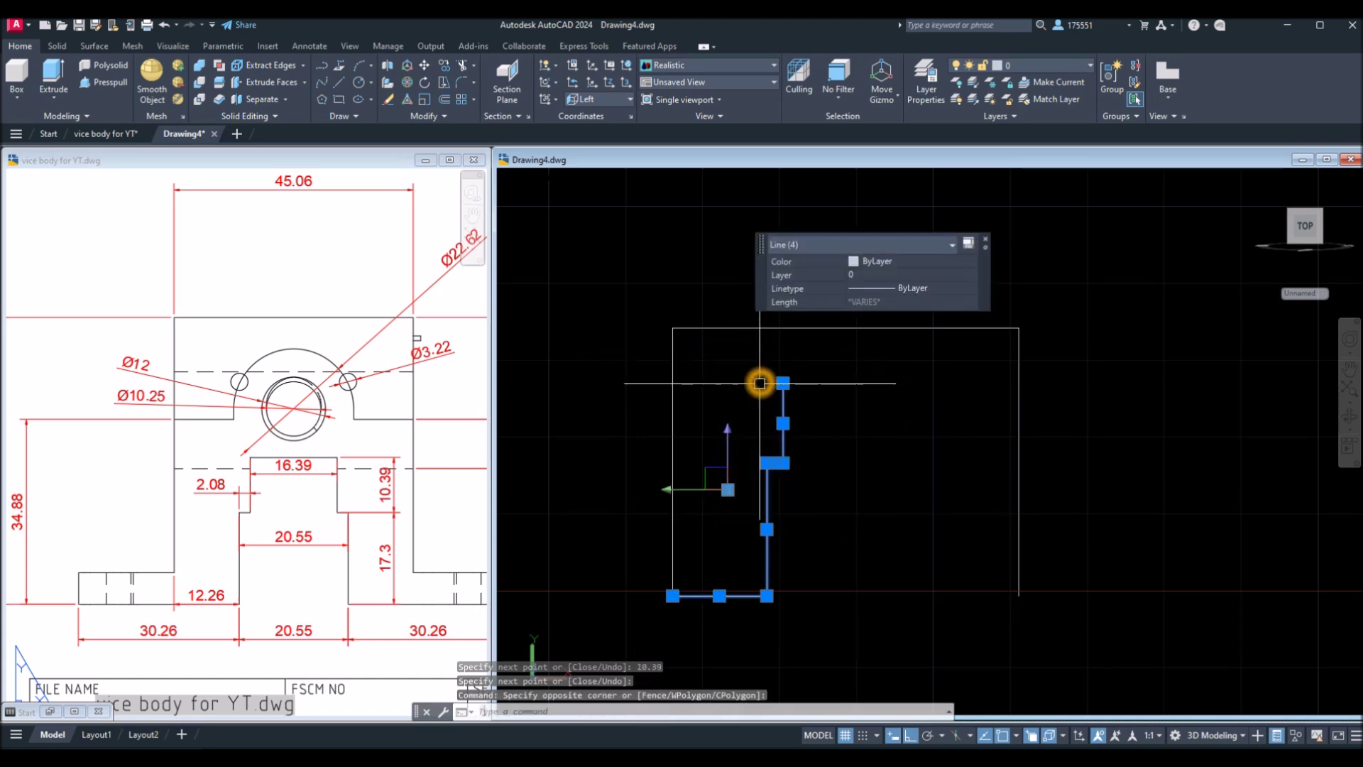
key("Escape")
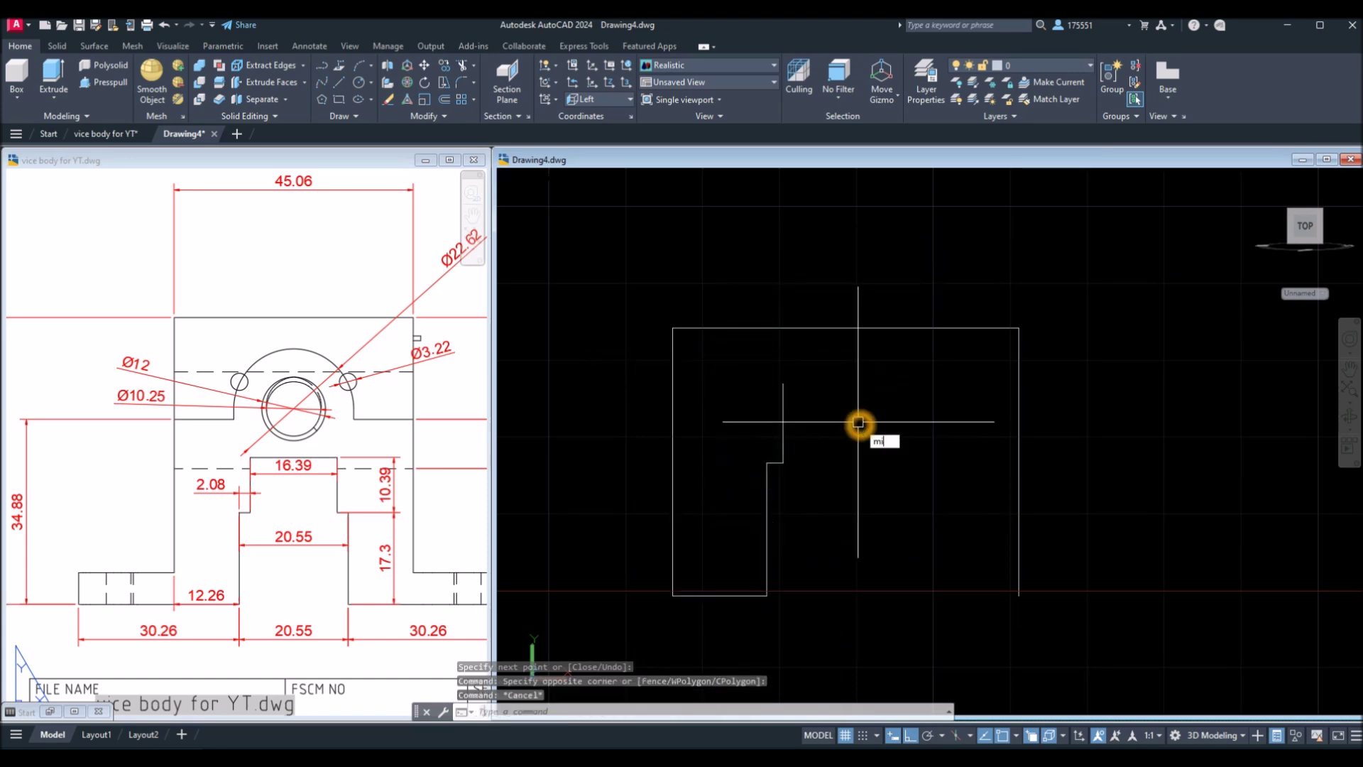
Step: Mirror the four stepped lines about the vertical axis through the top edge's midpoint, keeping the source objects
key("Return")
left_click(859, 625)
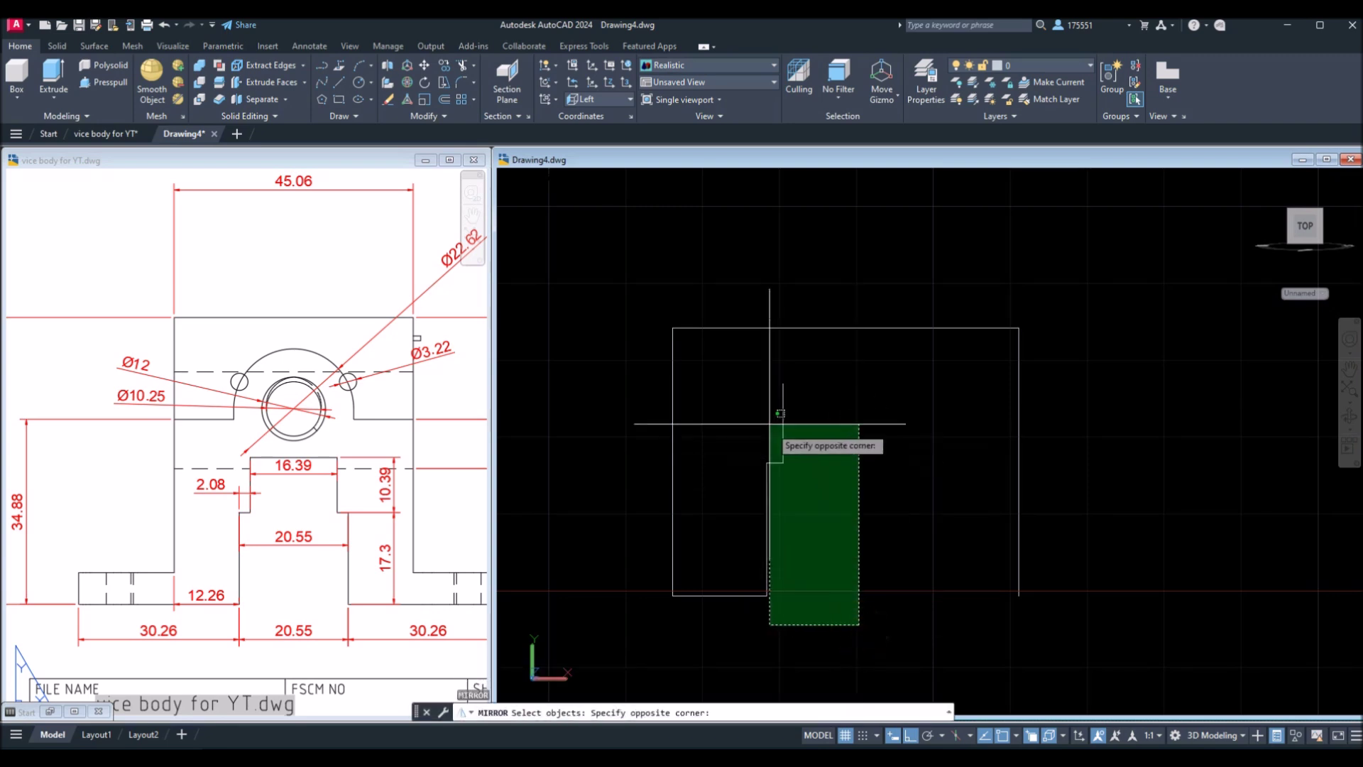
left_click(785, 431)
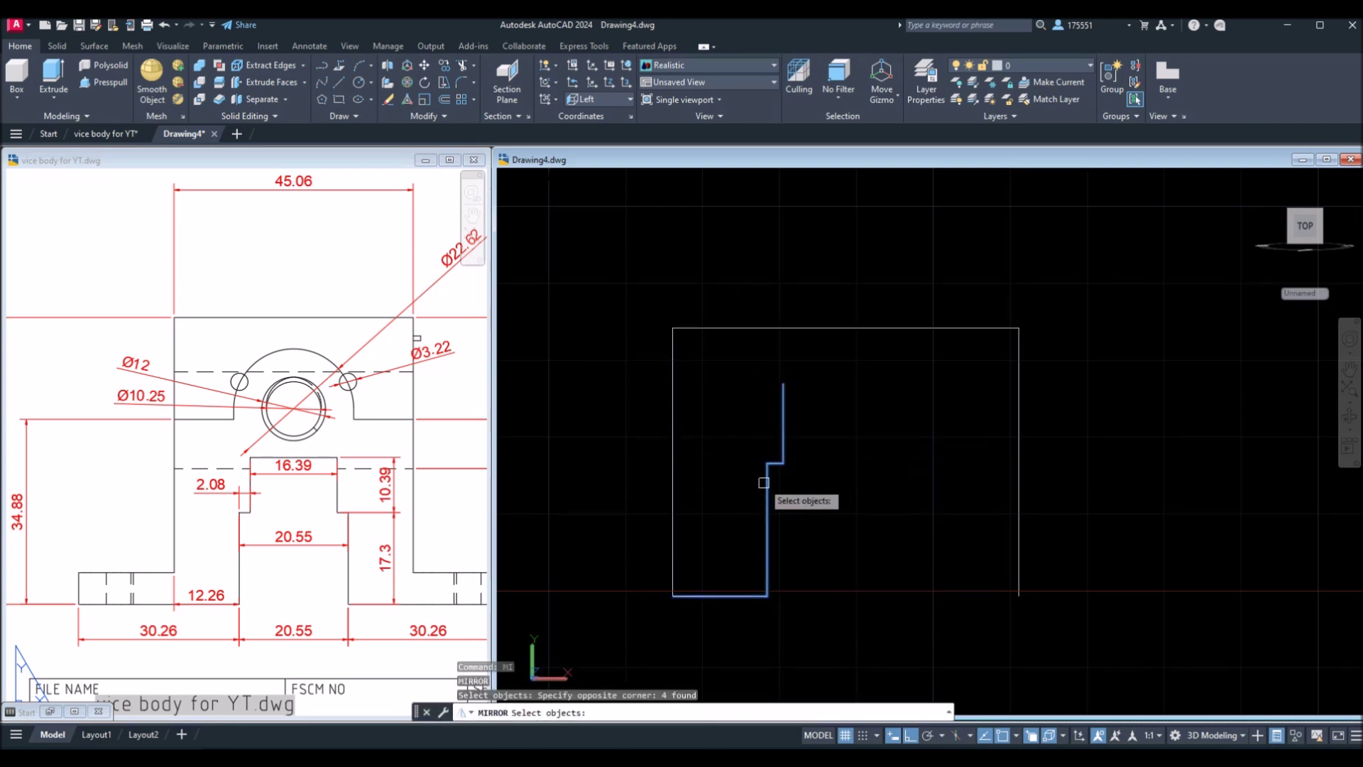
key("Return")
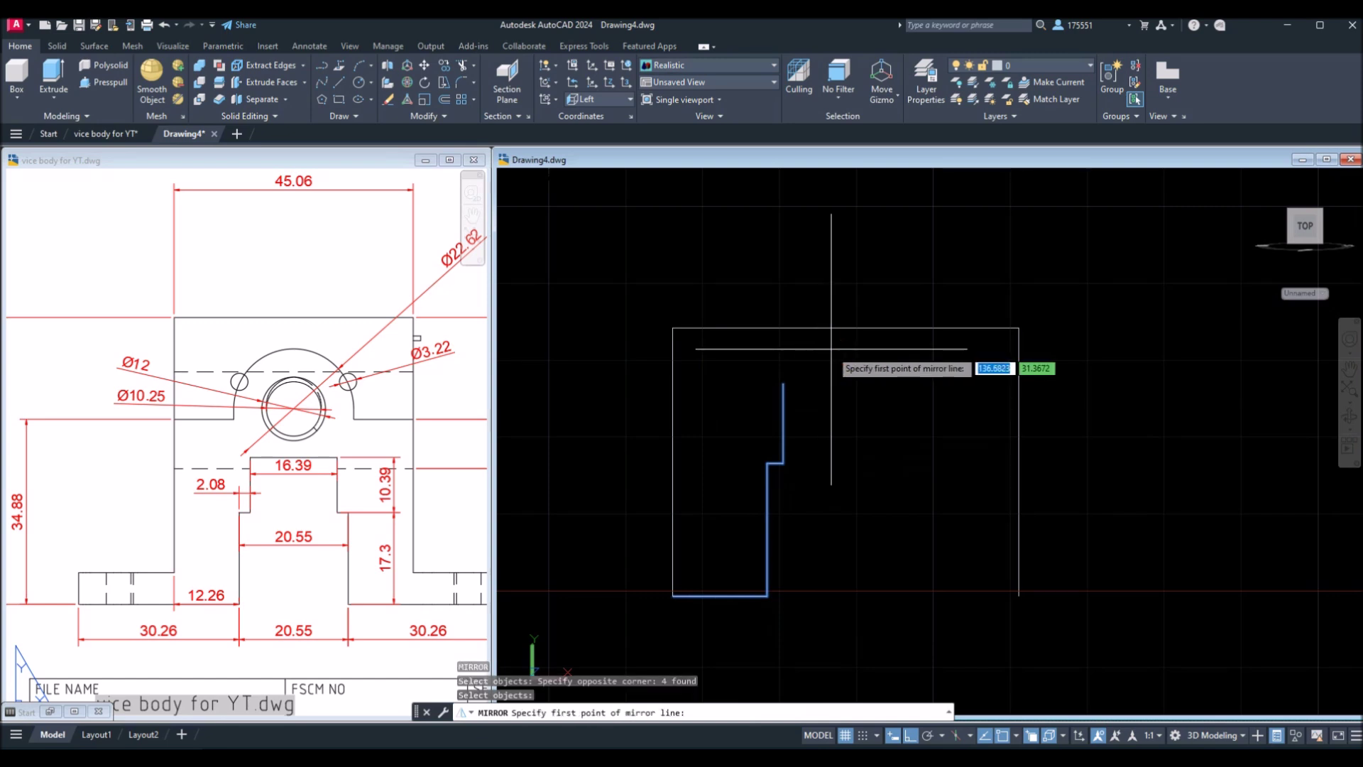
left_click(850, 330)
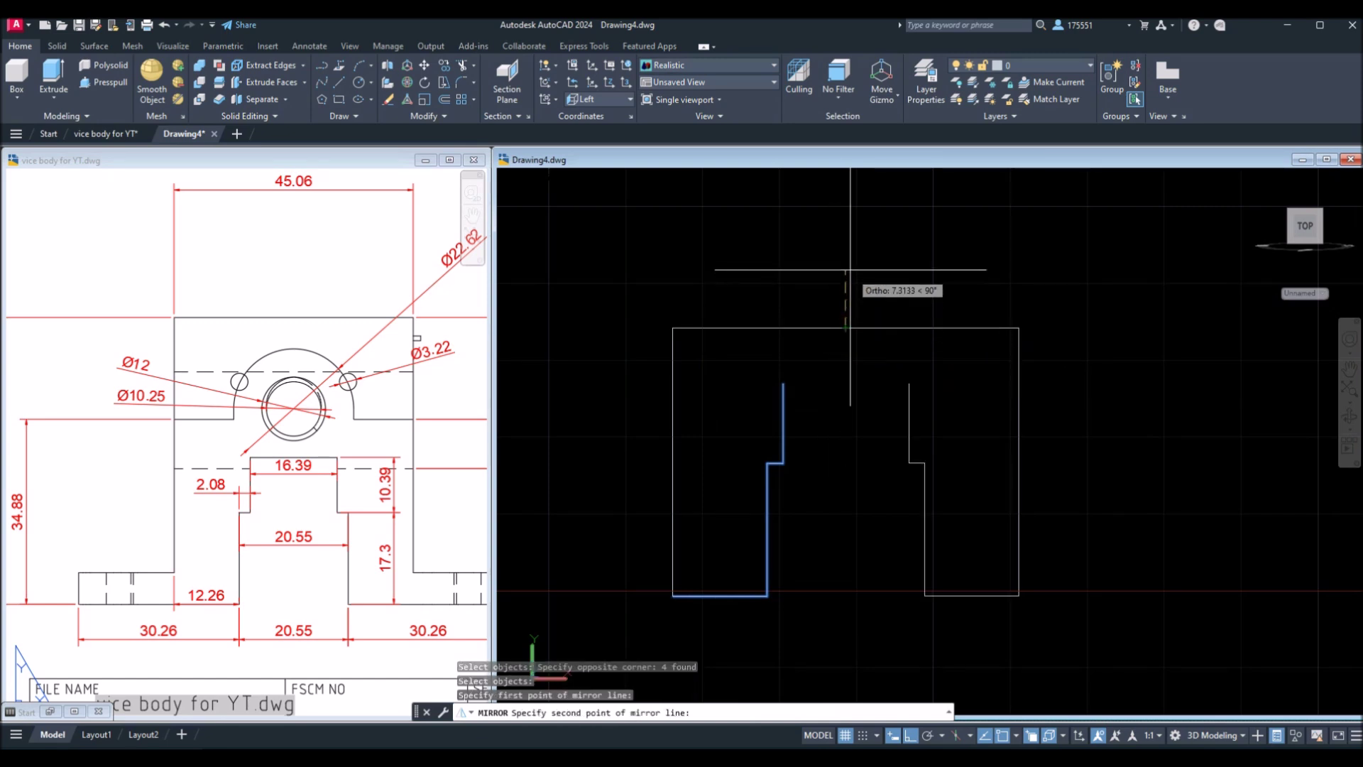
left_click(845, 396)
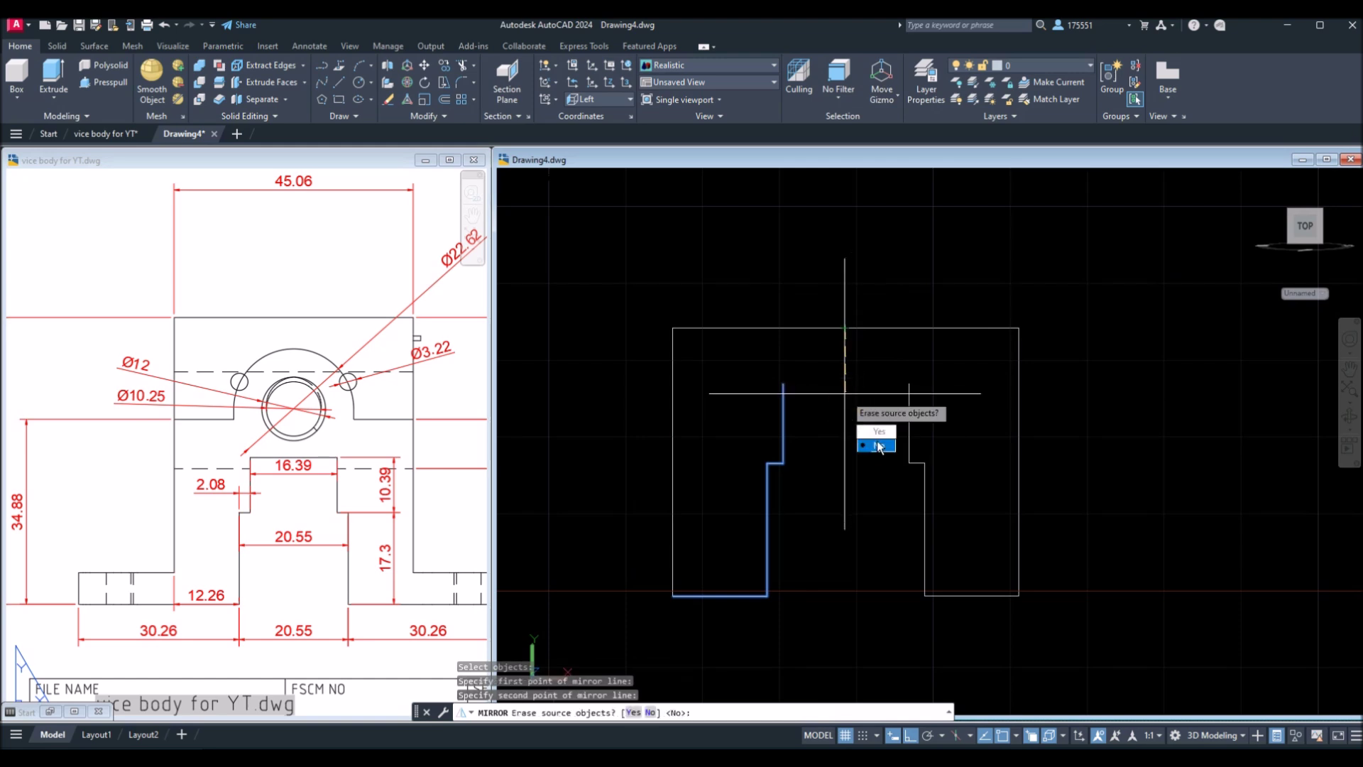
left_click(878, 446)
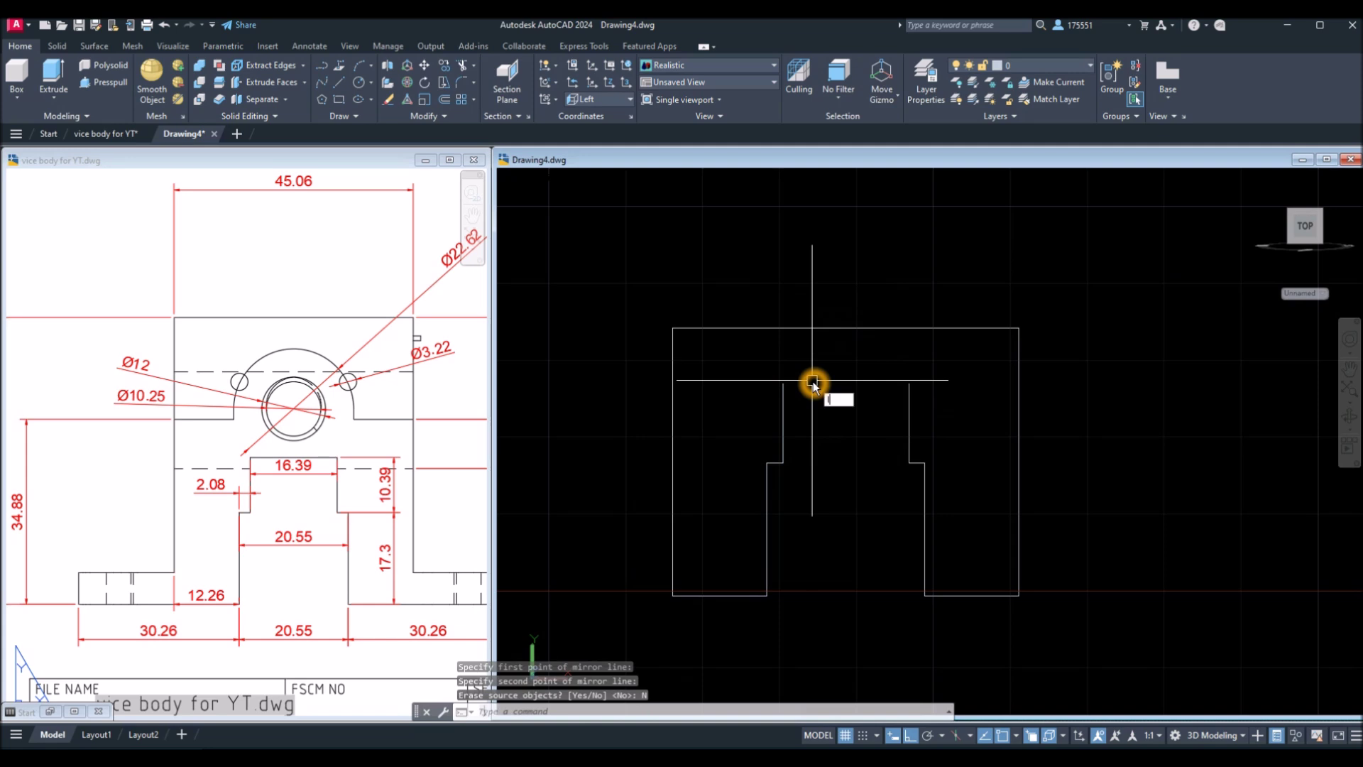
Step: Close the stepped slot with a horizontal line joining the upper ends of its two inner vertical lines
type("l")
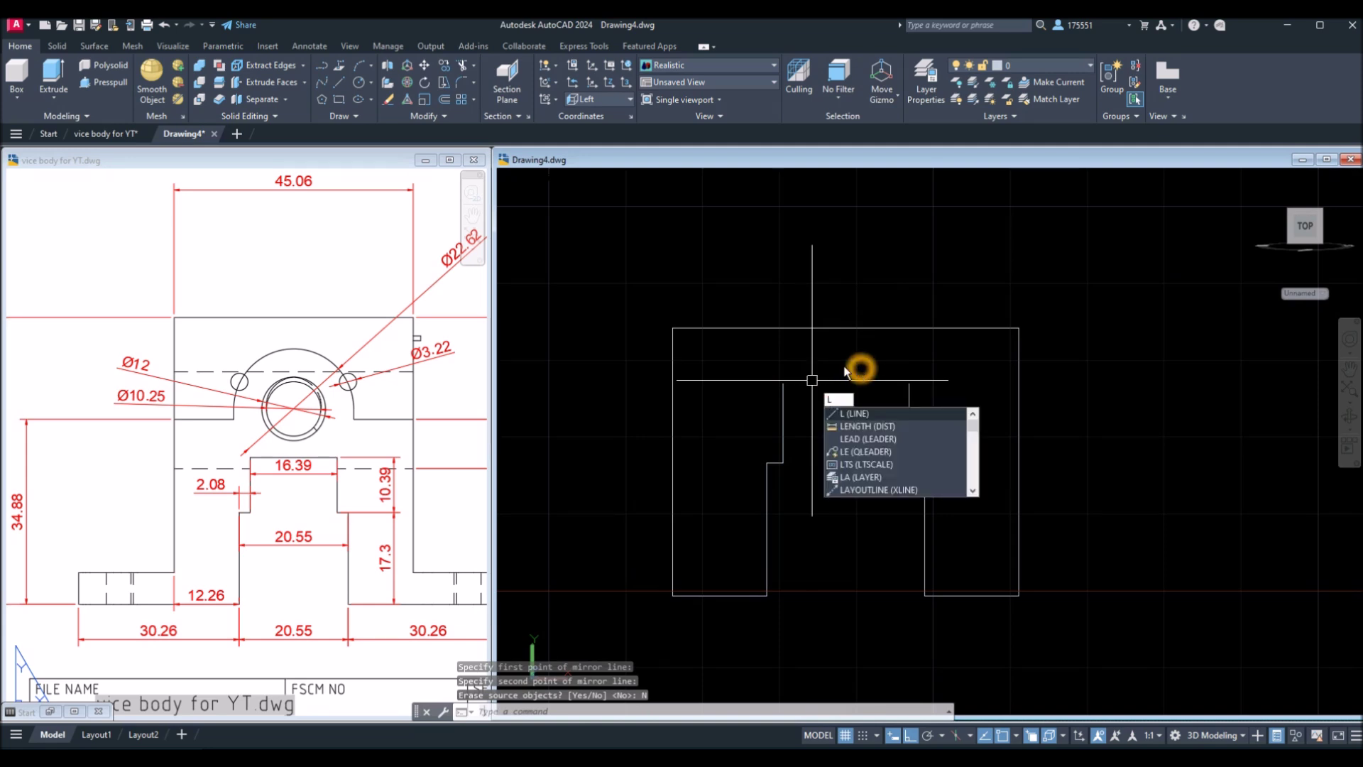
key("Return")
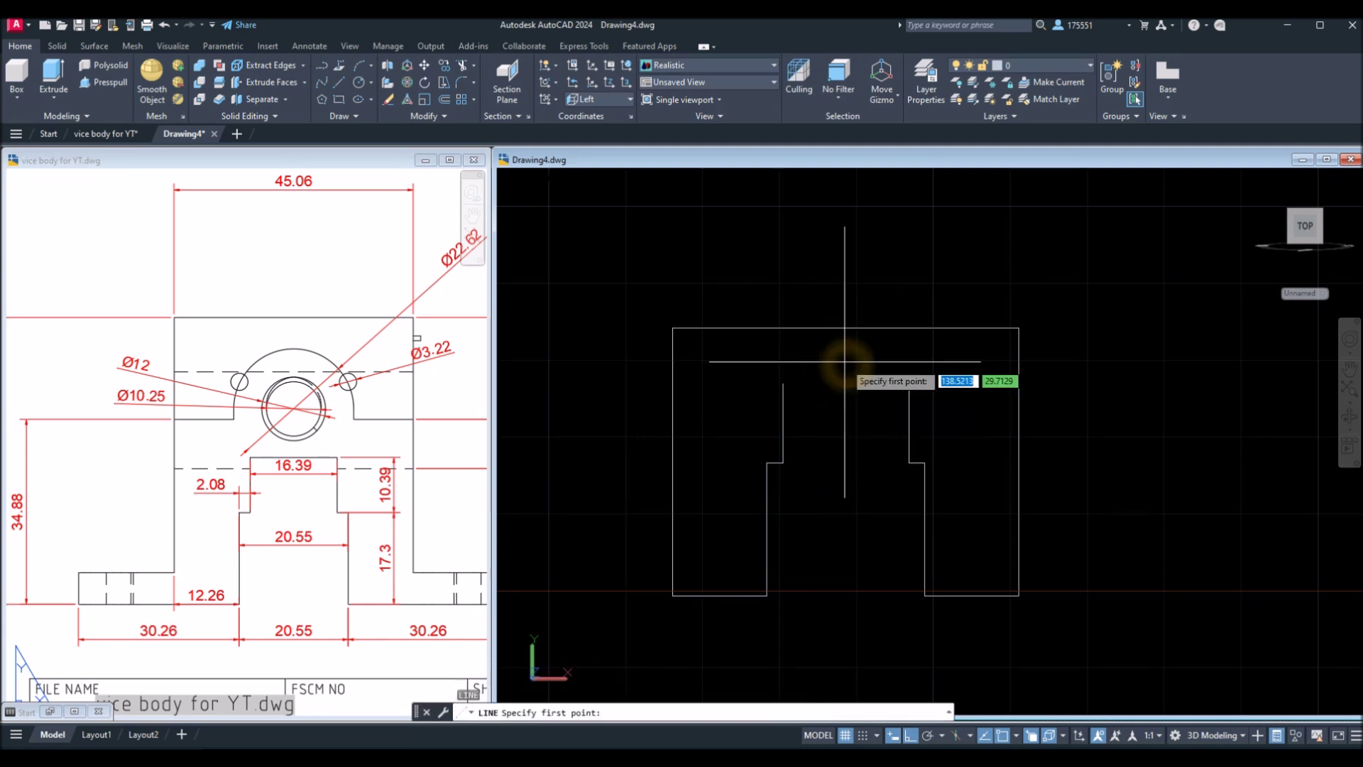
left_click(782, 385)
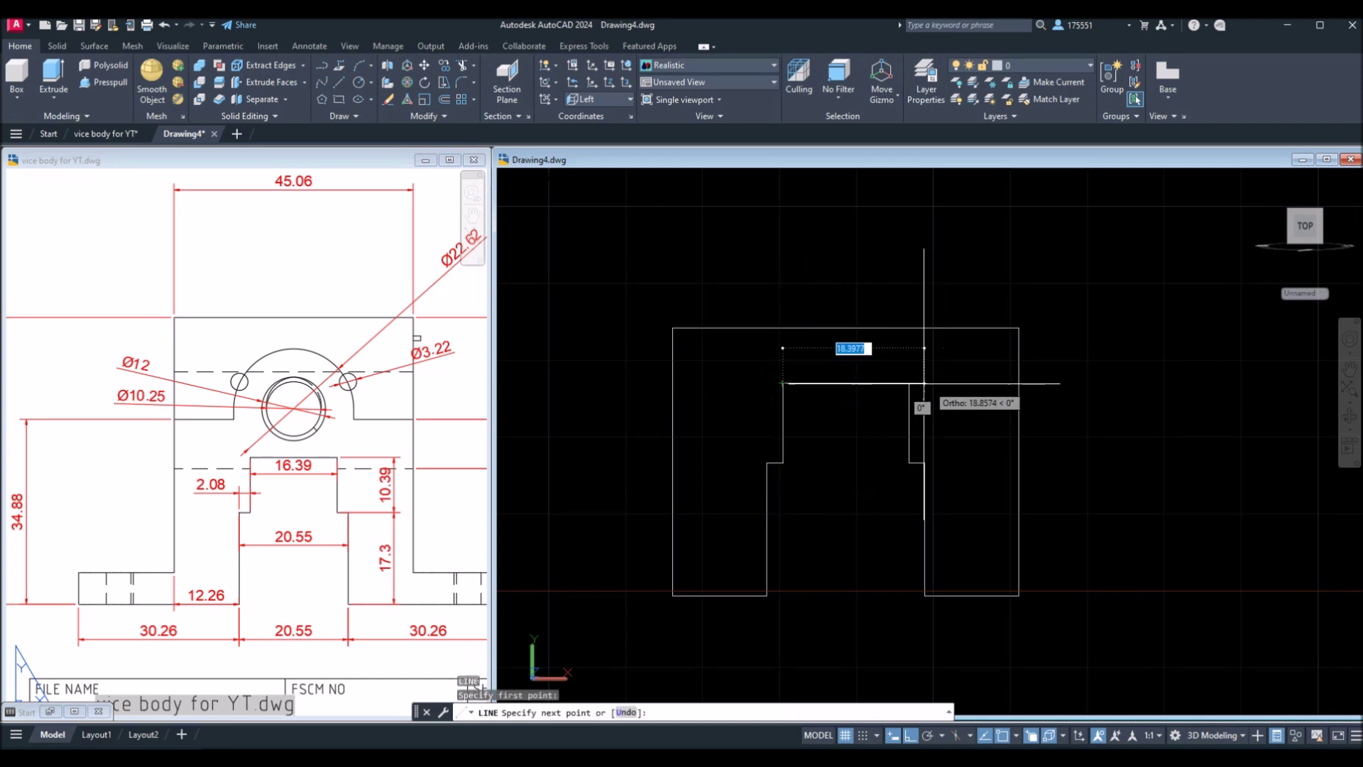
left_click(909, 384)
right_click(940, 368)
left_click(967, 379)
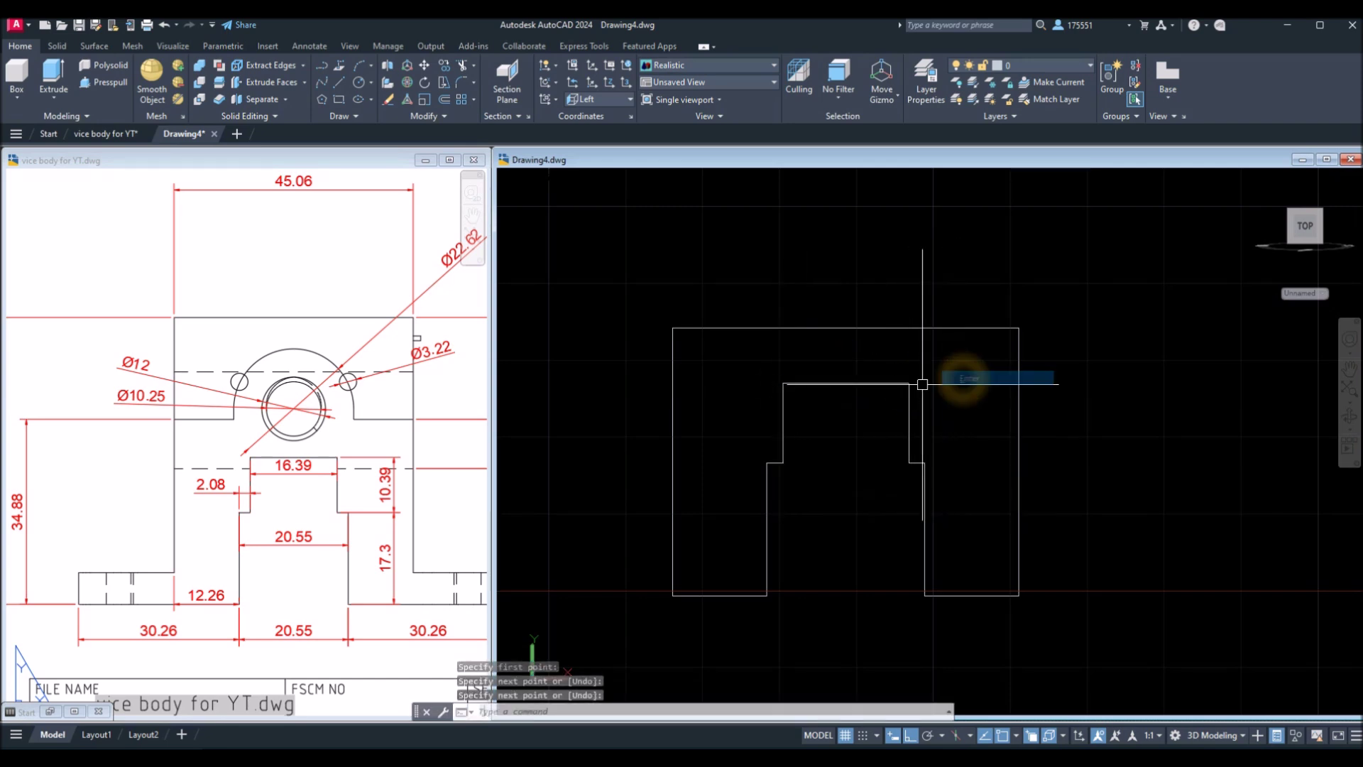
left_click(226, 469)
middle_click_drag(226, 469, 154, 479)
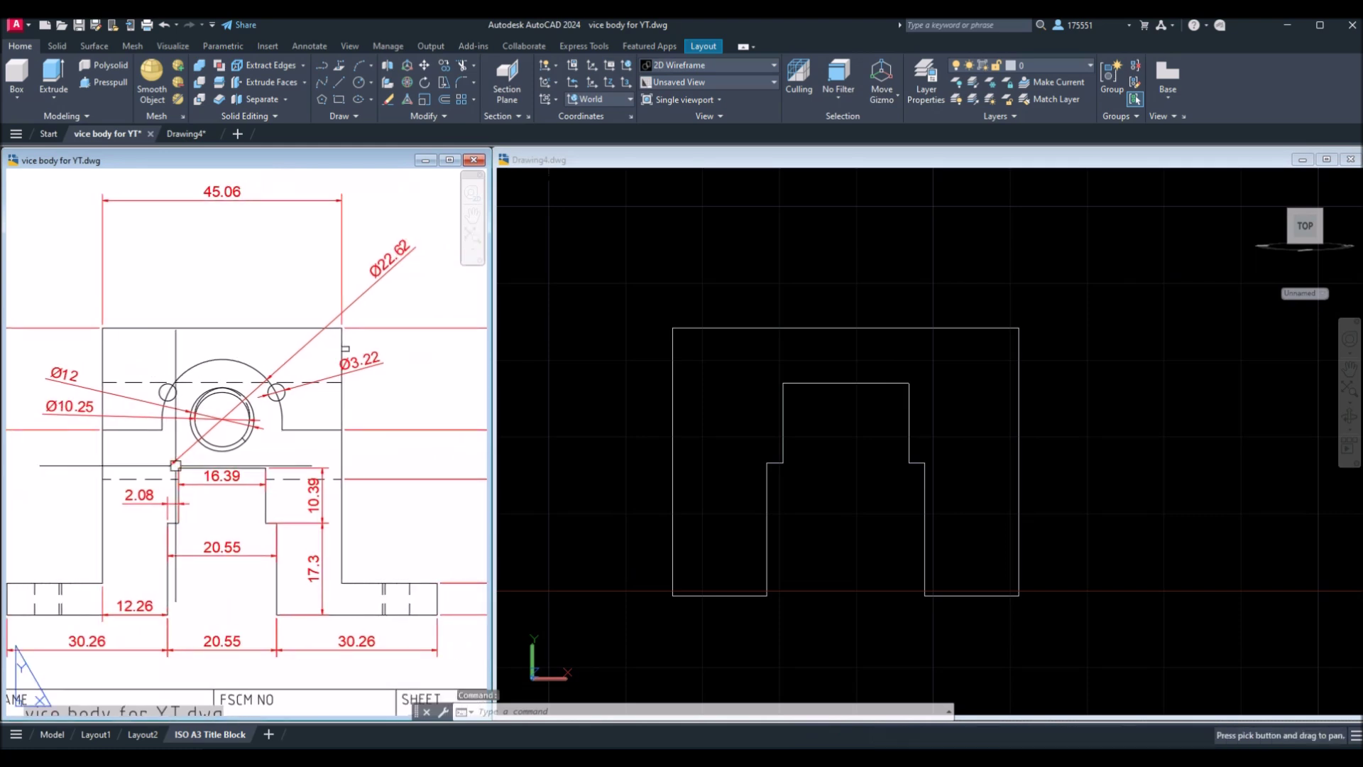
left_click(310, 47)
left_click(298, 101)
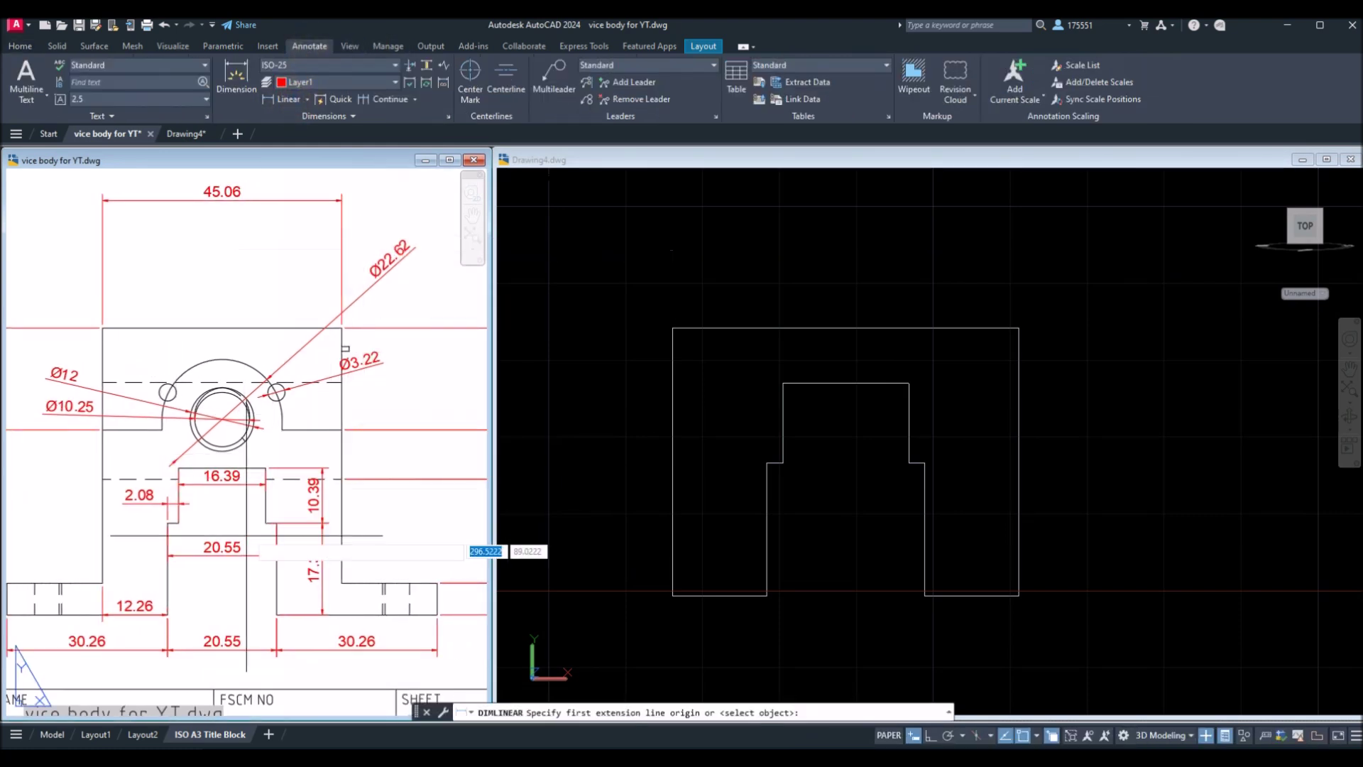
left_click(223, 470)
left_click(222, 419)
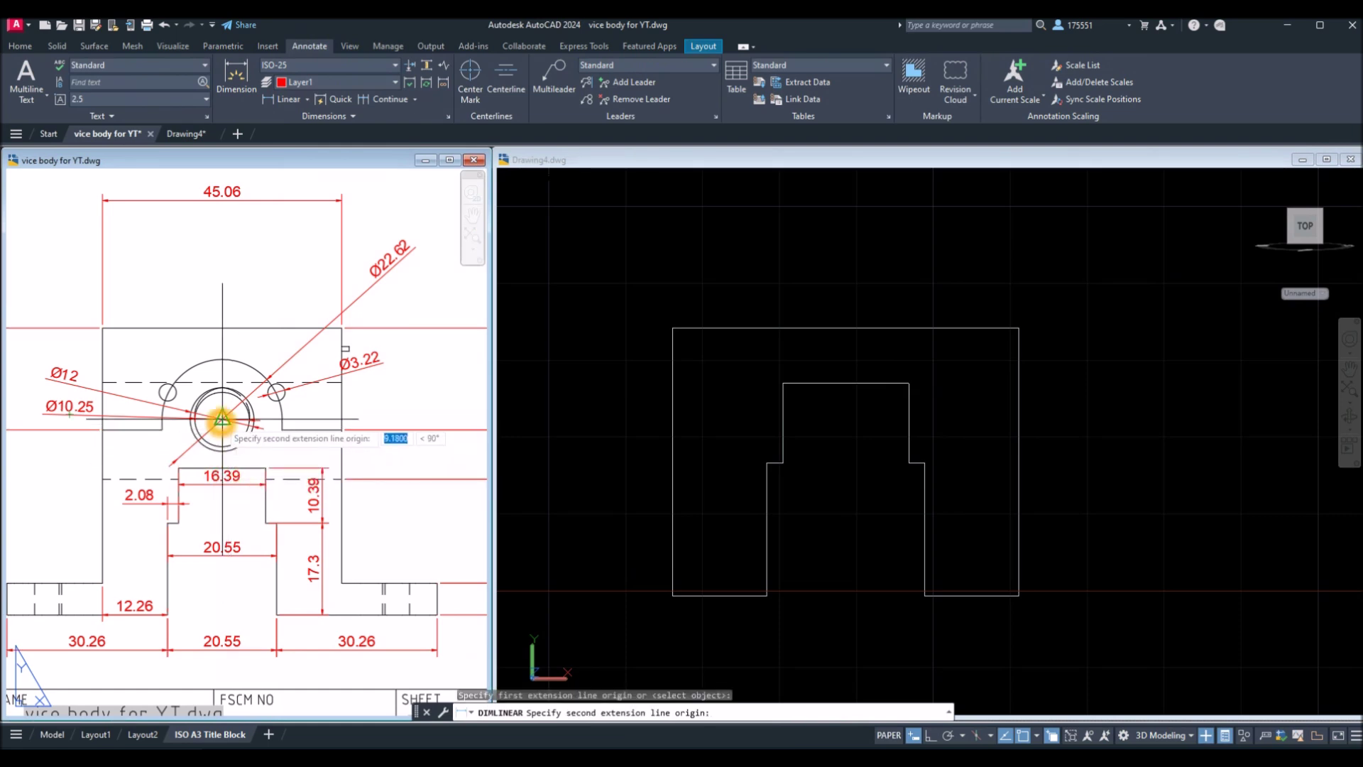
key("Escape")
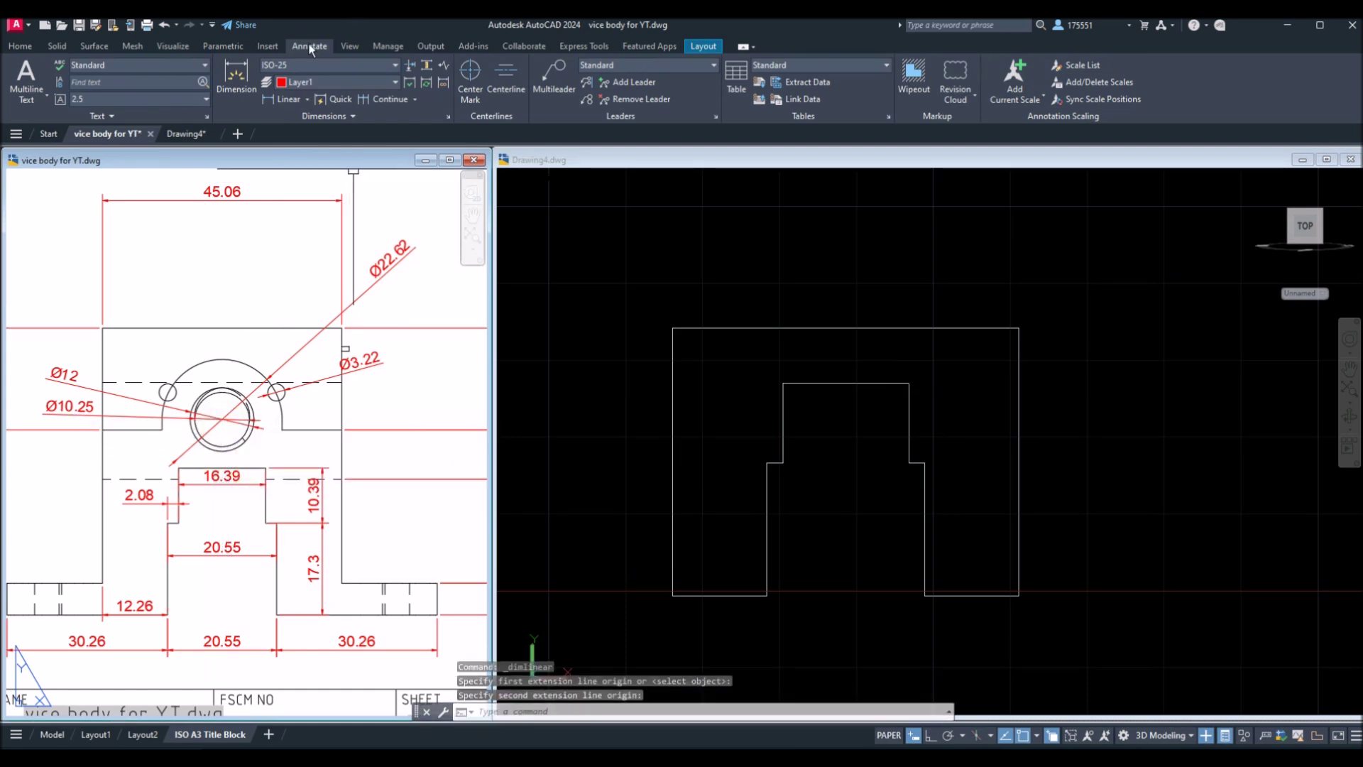
Step: In the reference side view, dimension the vertical distance from the slot's top edge midpoint to the bore center and shift the dimension line slightly right
left_click(284, 99)
left_click(222, 469)
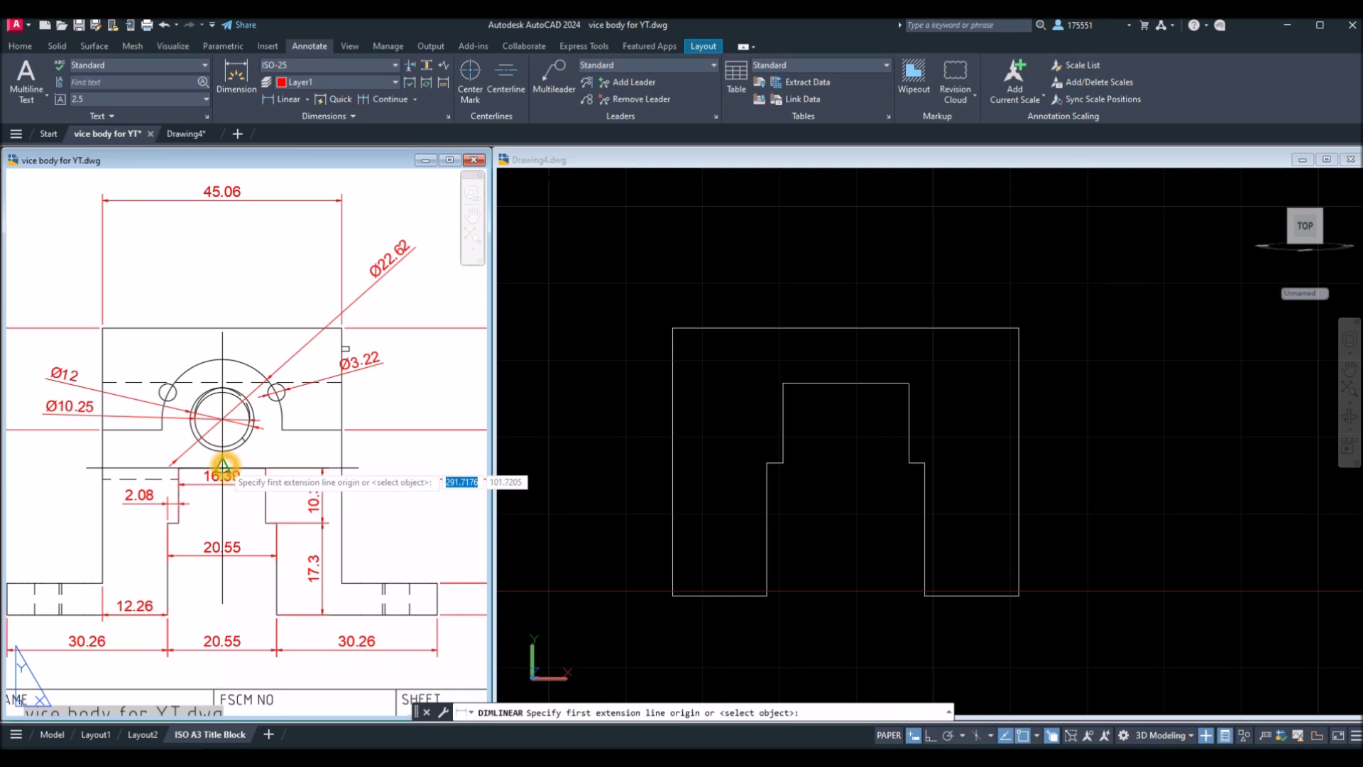
right_click(232, 431, "shift")
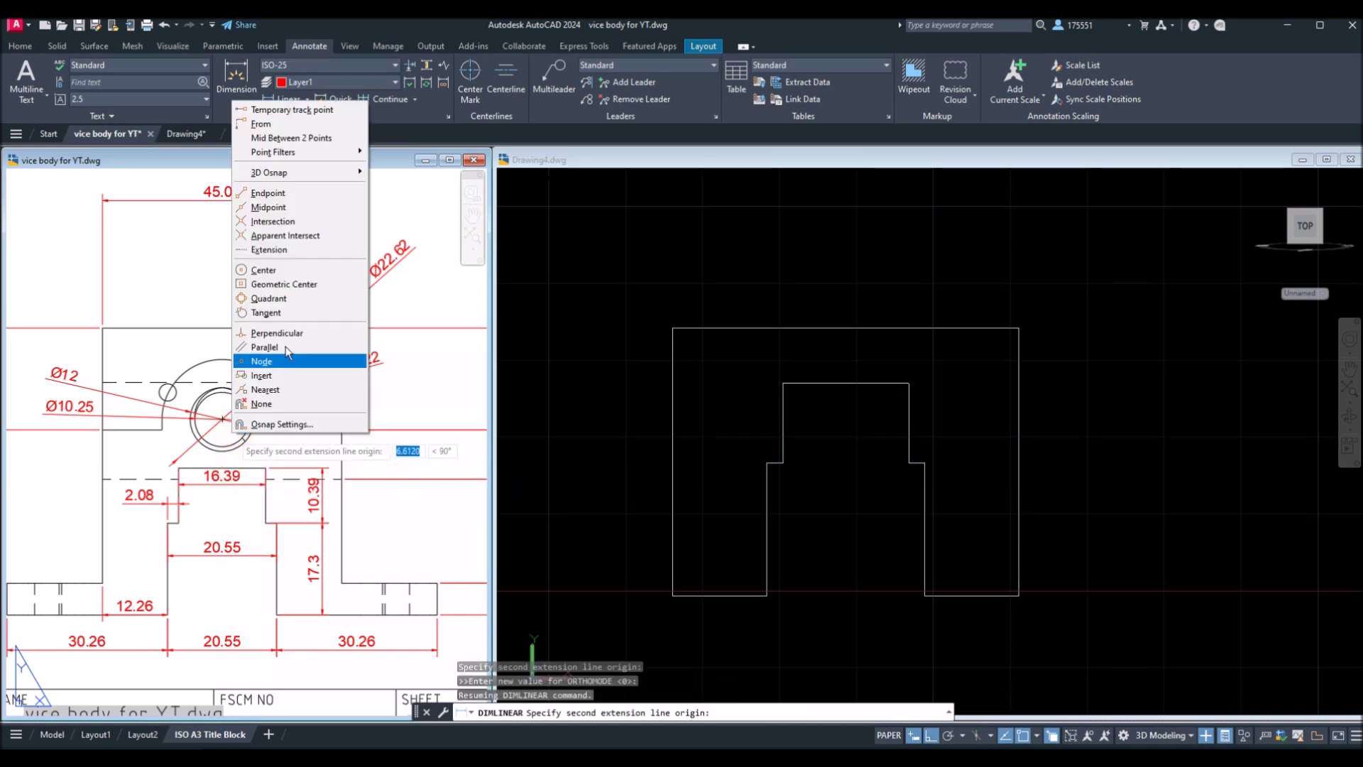
left_click(273, 271)
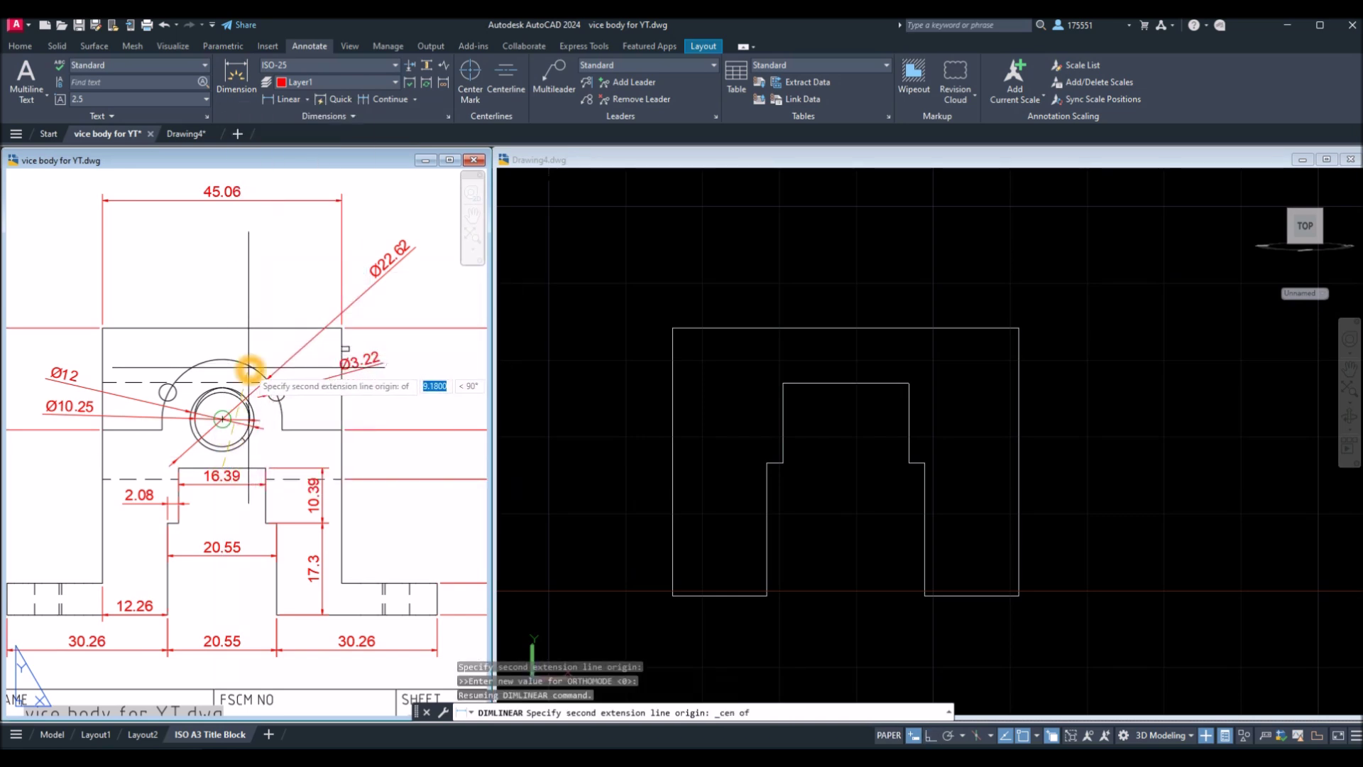
left_click(277, 392)
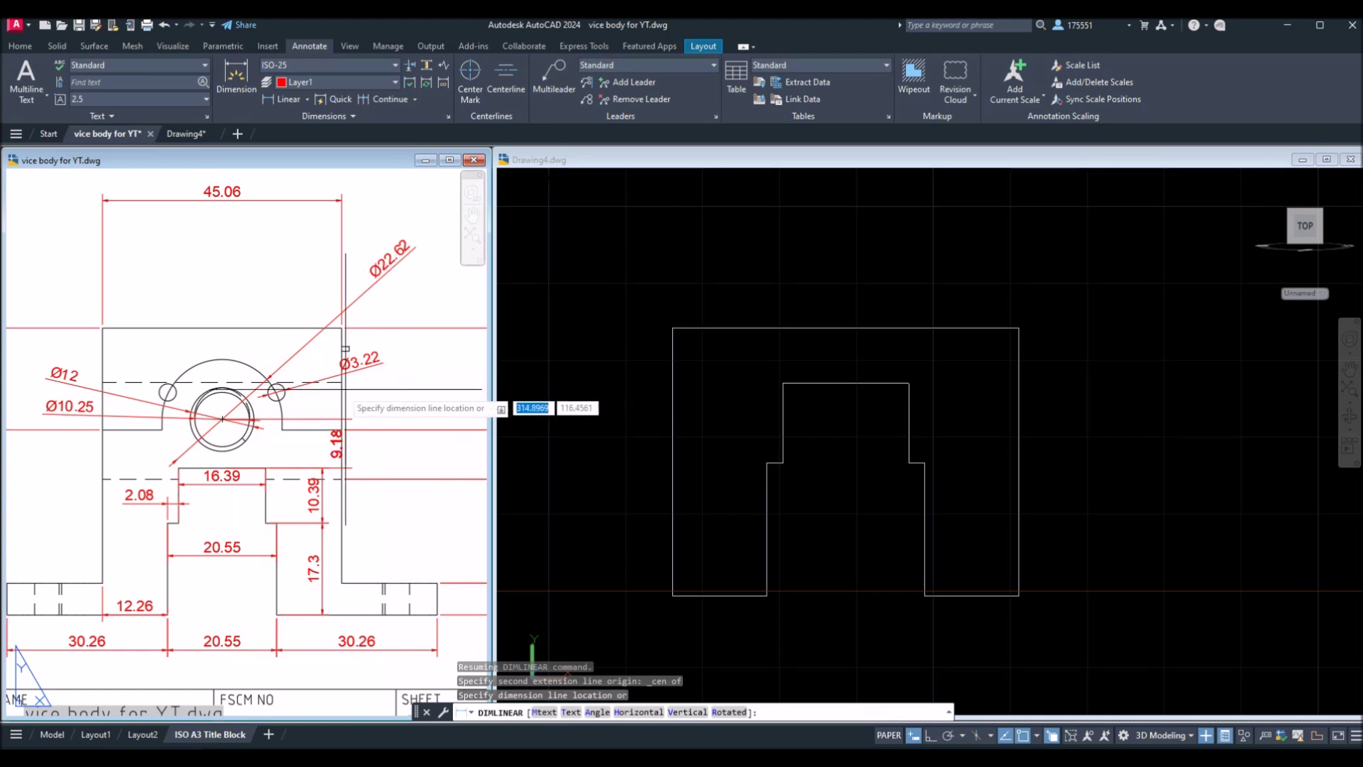
left_click(307, 389)
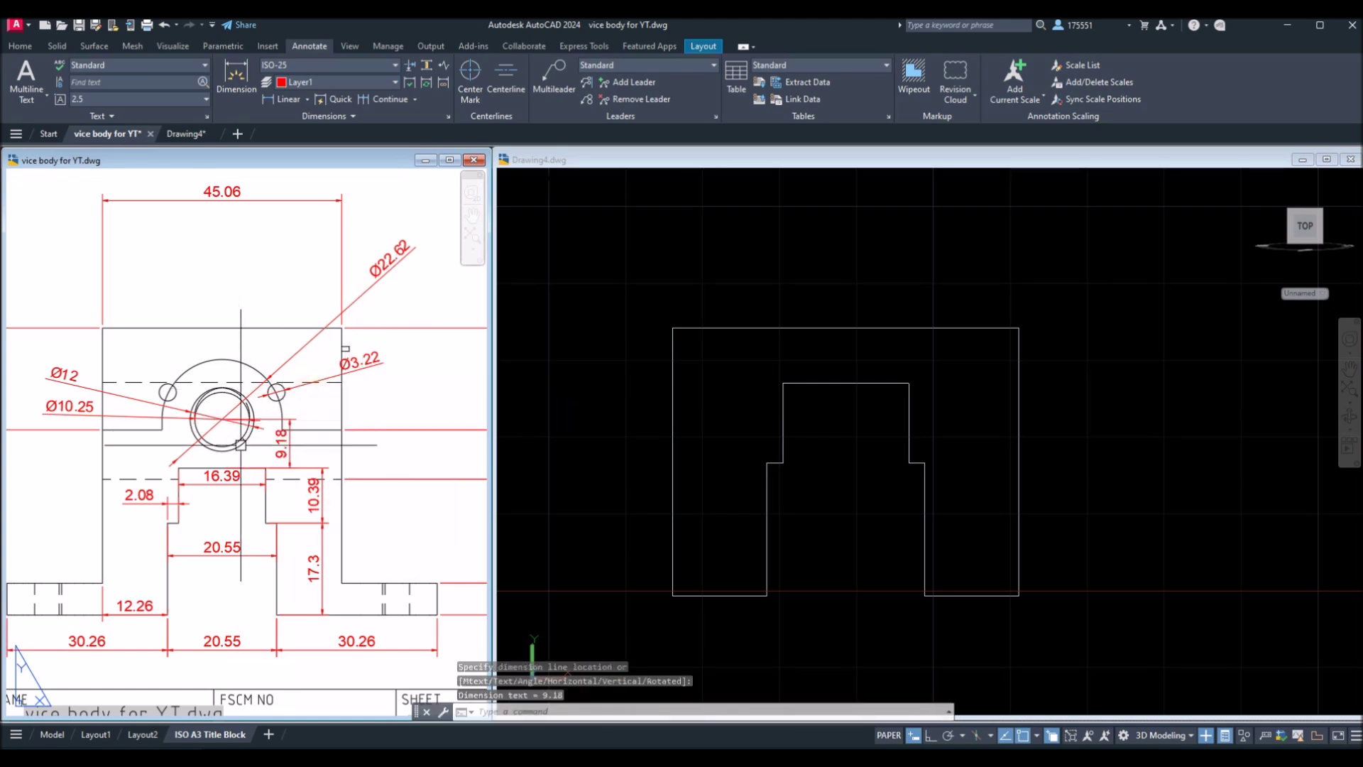
left_click(287, 449)
left_click(287, 448)
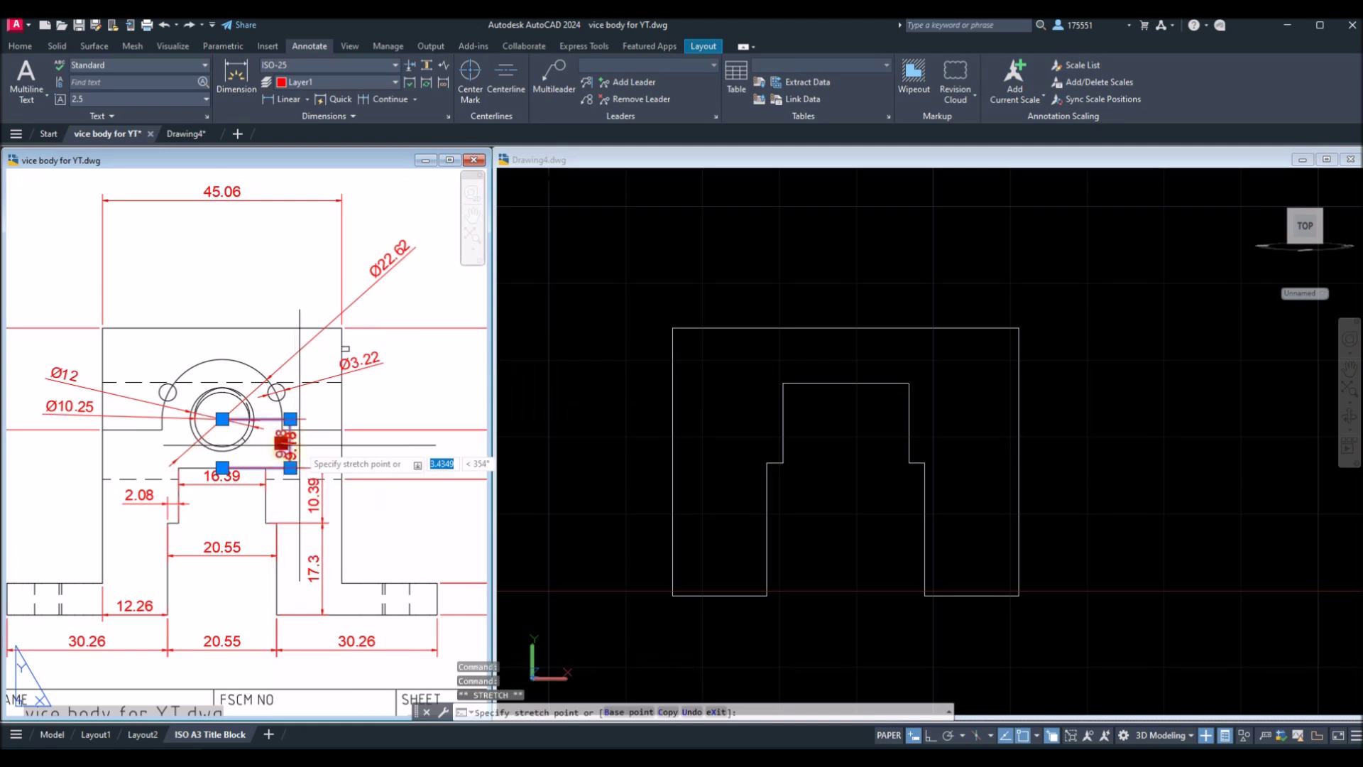
left_click(428, 506)
Step: Back in the new drawing, draw a vertical line 9.18 long upward from the midpoint of the slot's top edge
left_click(914, 504)
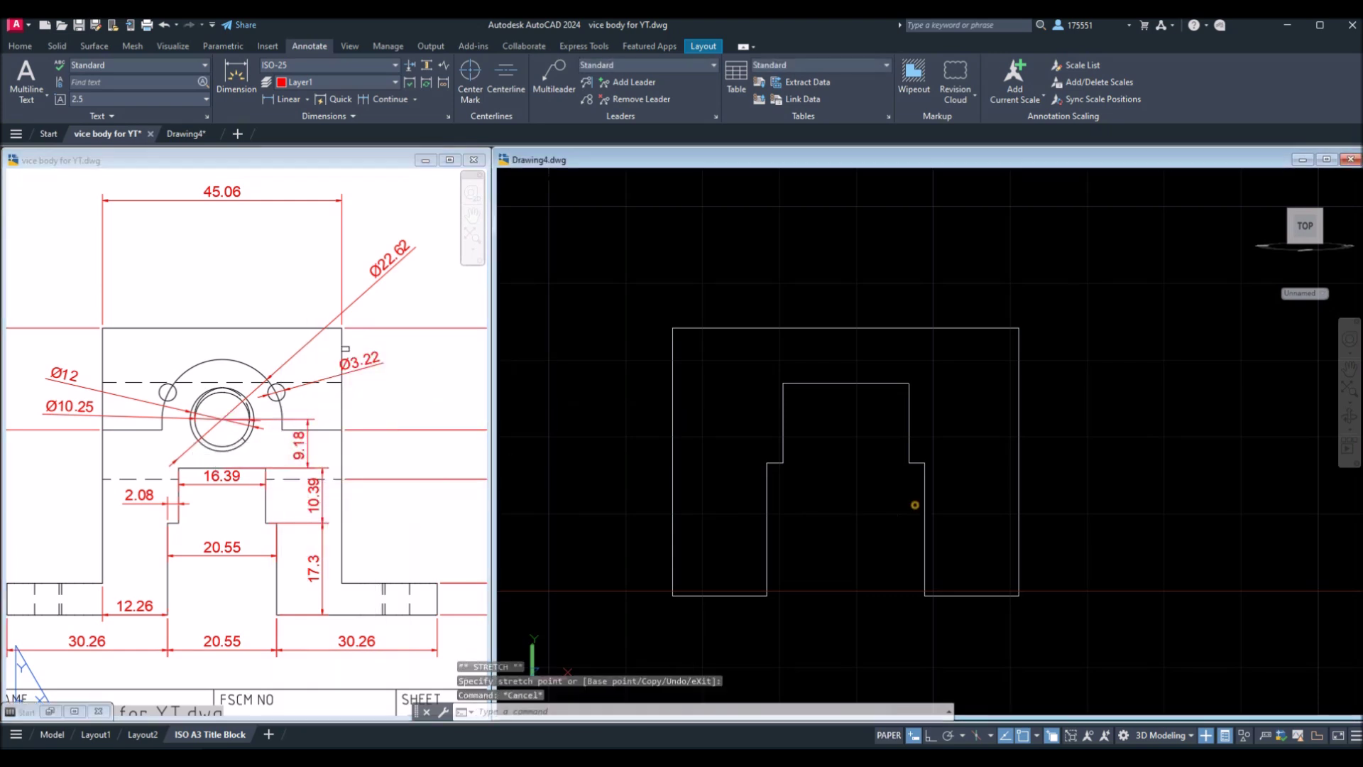
type("l")
key("Return")
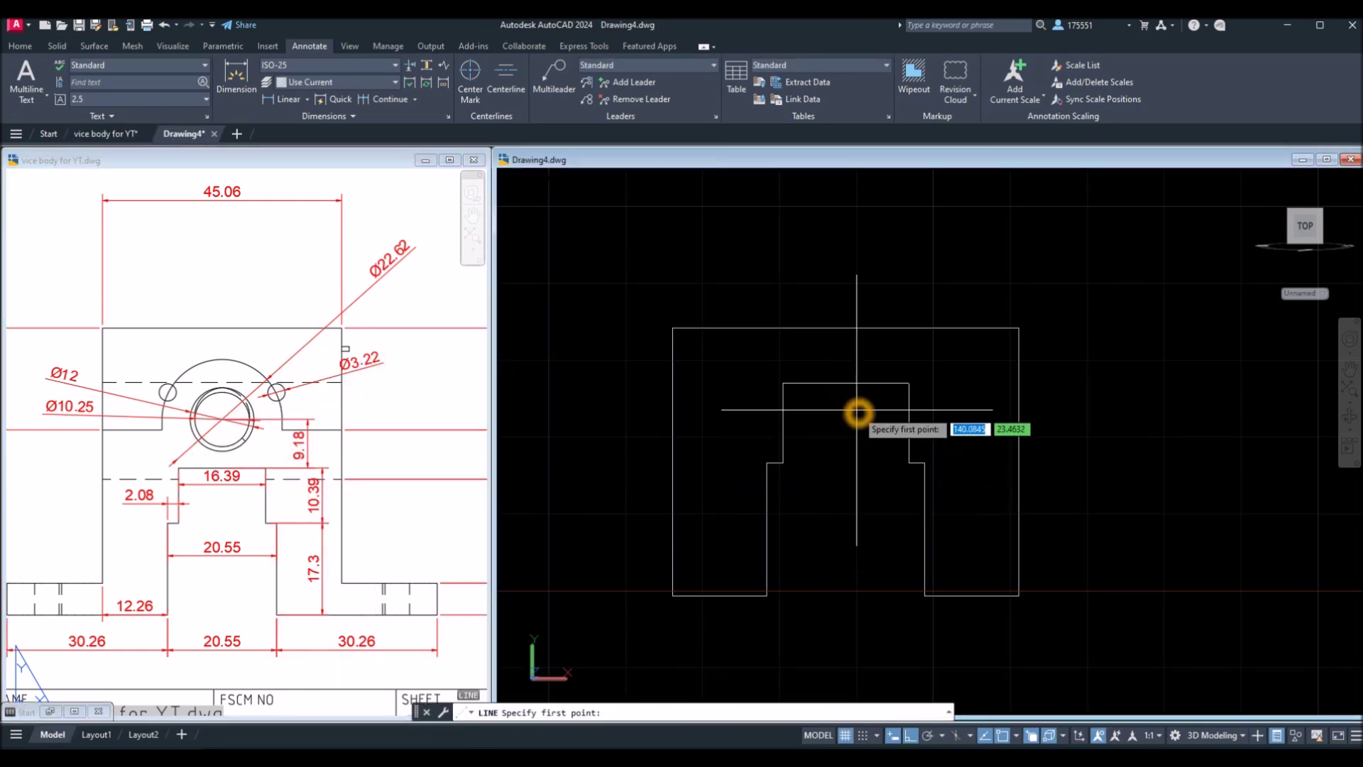
left_click(847, 384)
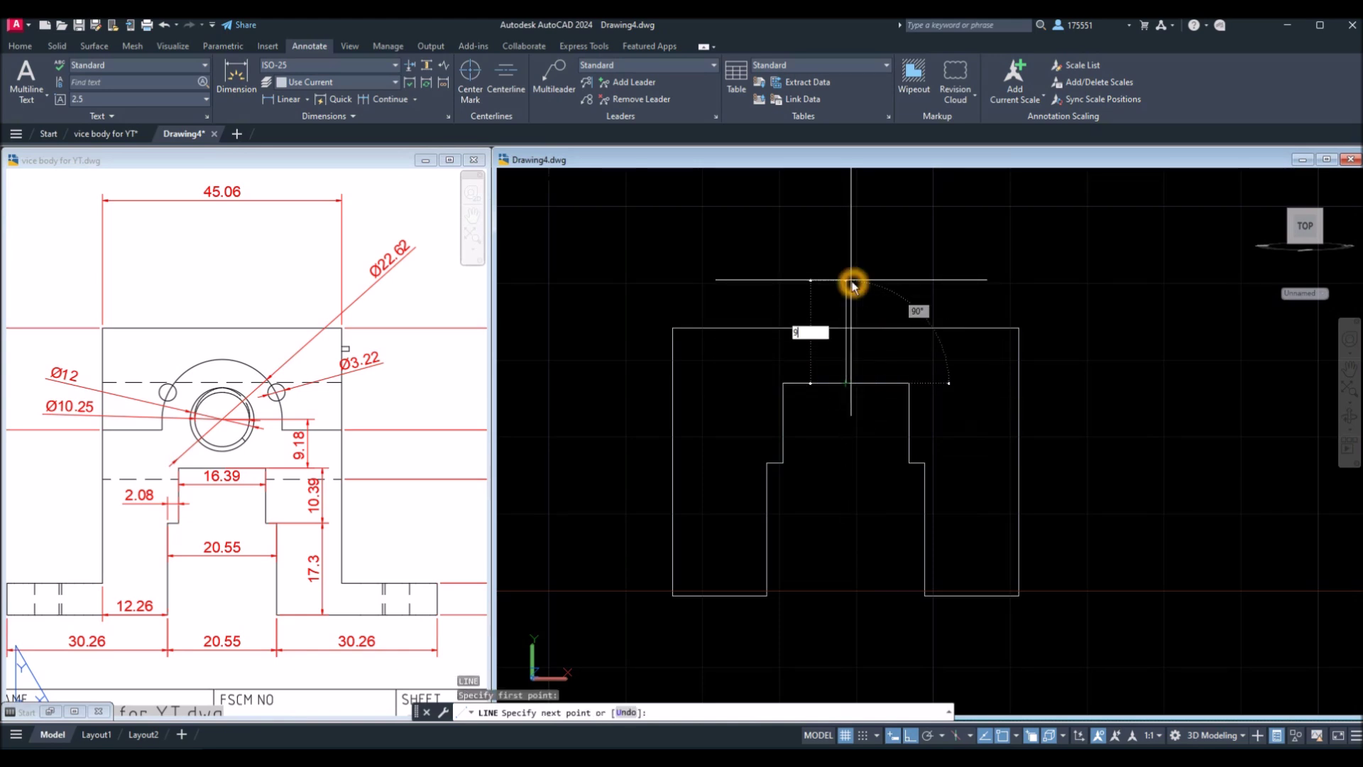
key("Return")
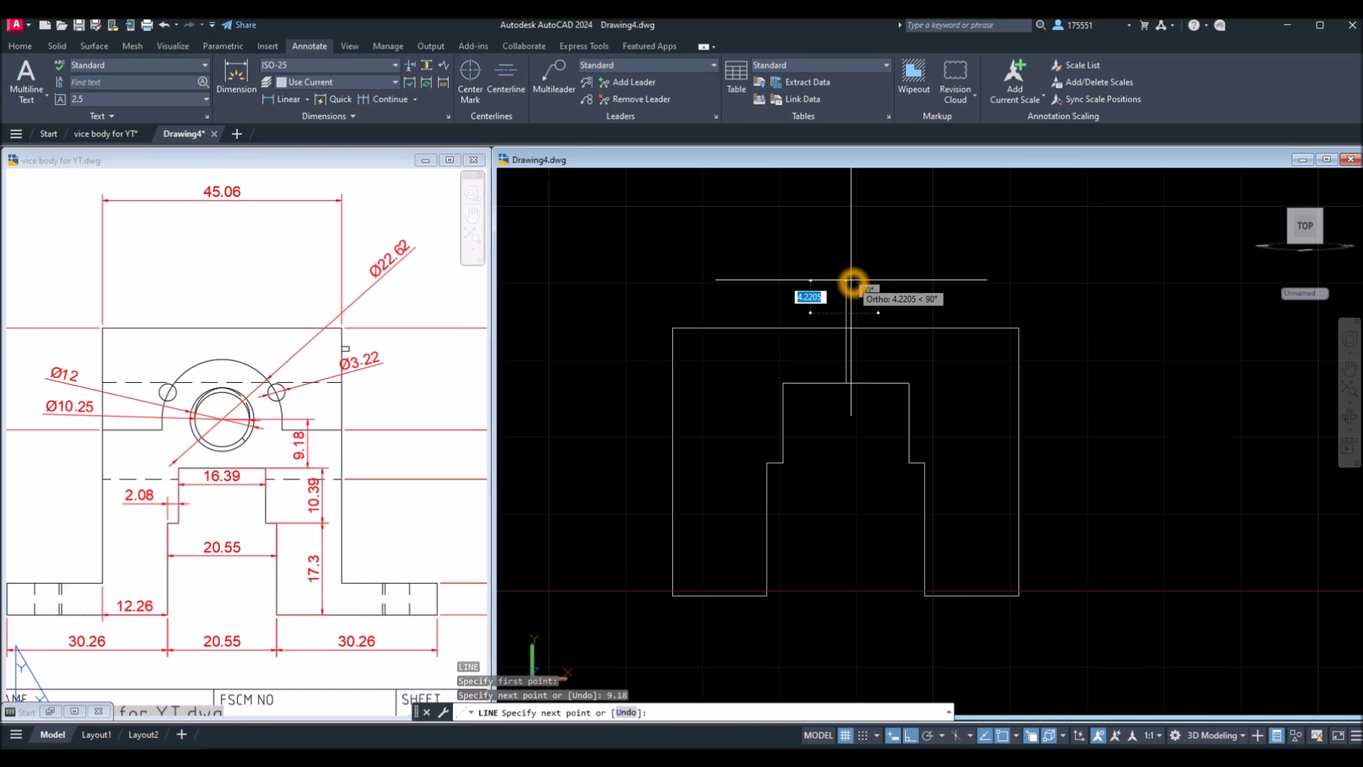
right_click(916, 284)
left_click(924, 290)
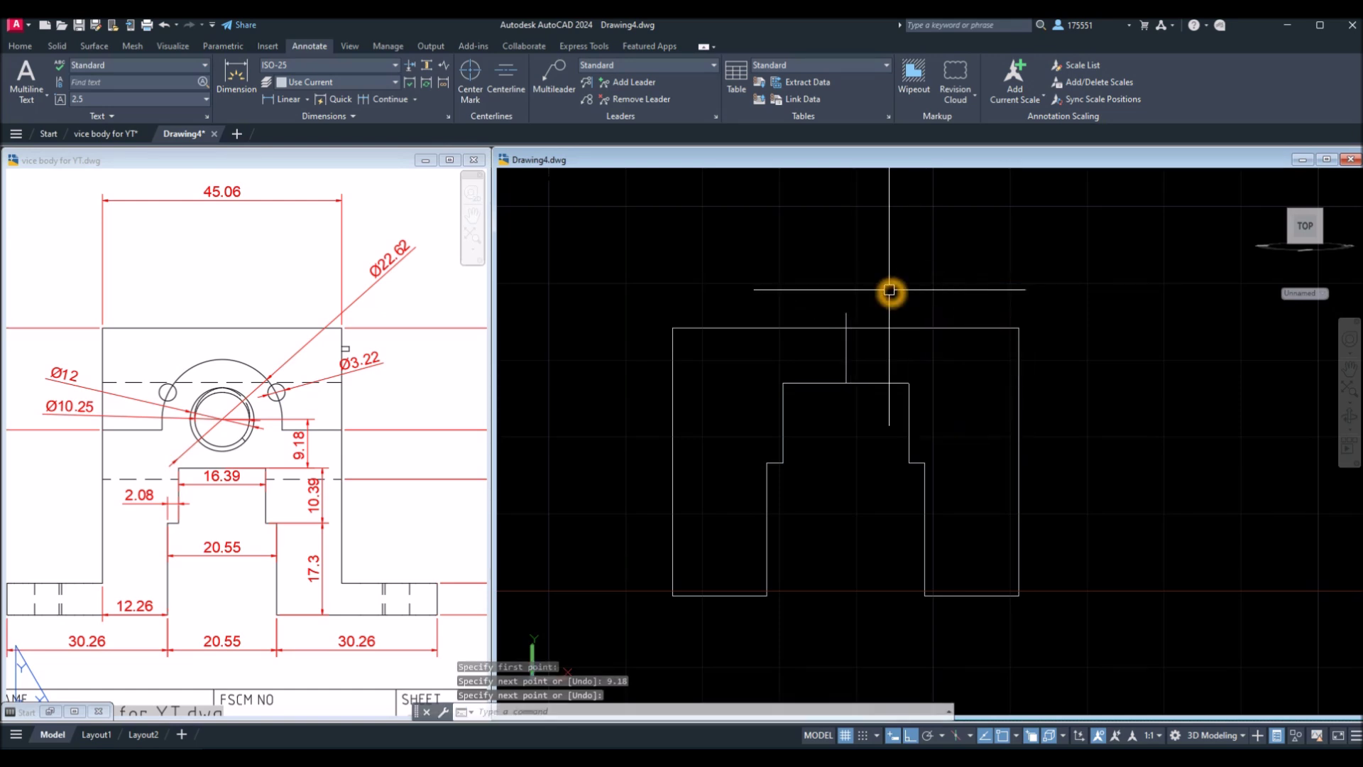
Step: Draw a circle of diameter 22.62 centered on the upper end of the 9.18 vertical line
key("Return")
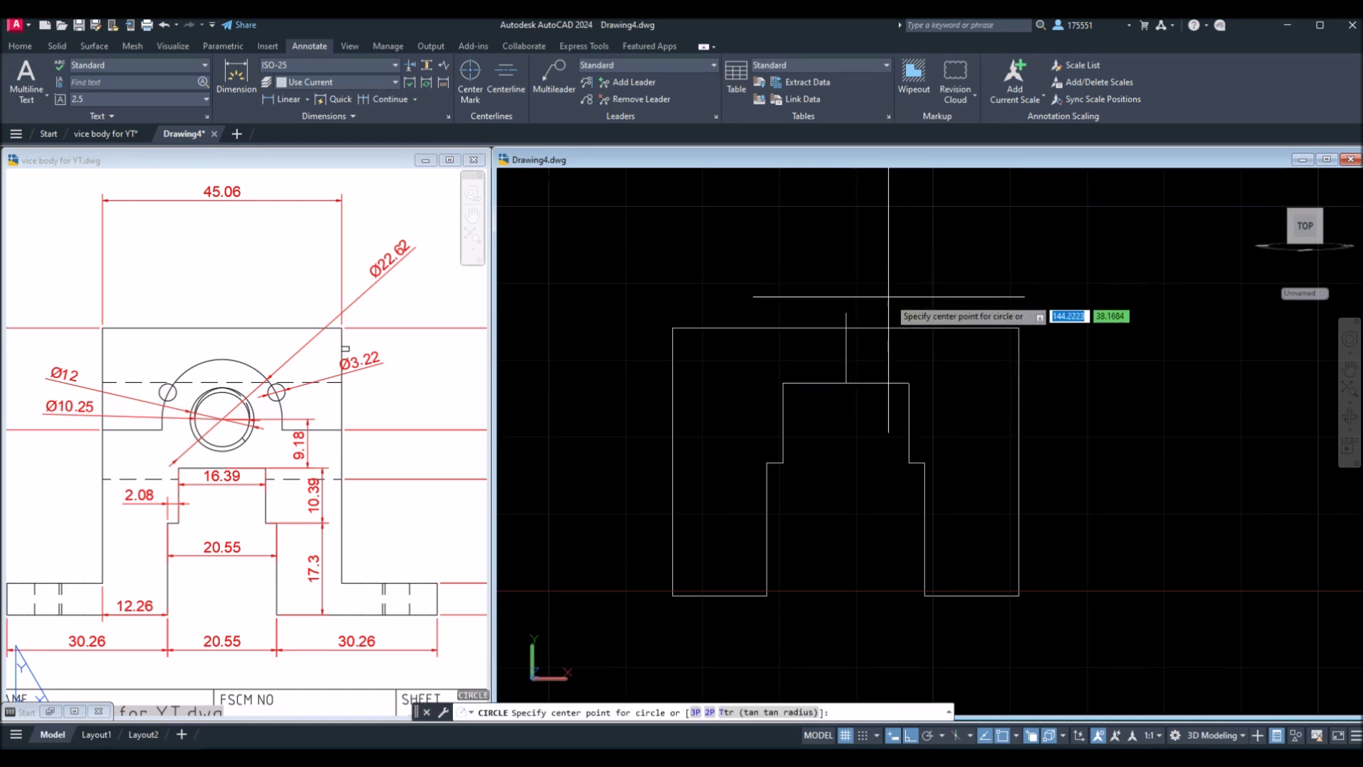
left_click(847, 312)
left_click(881, 236)
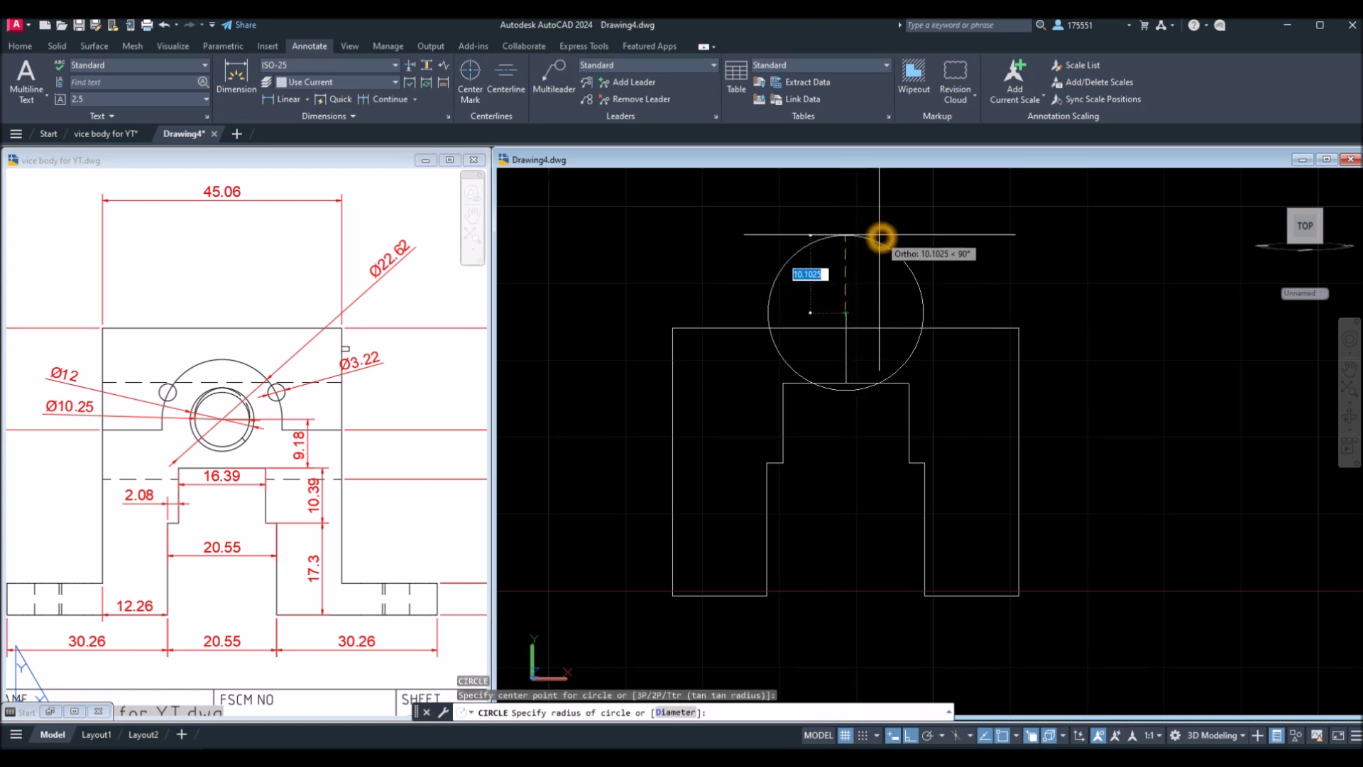
key("Return")
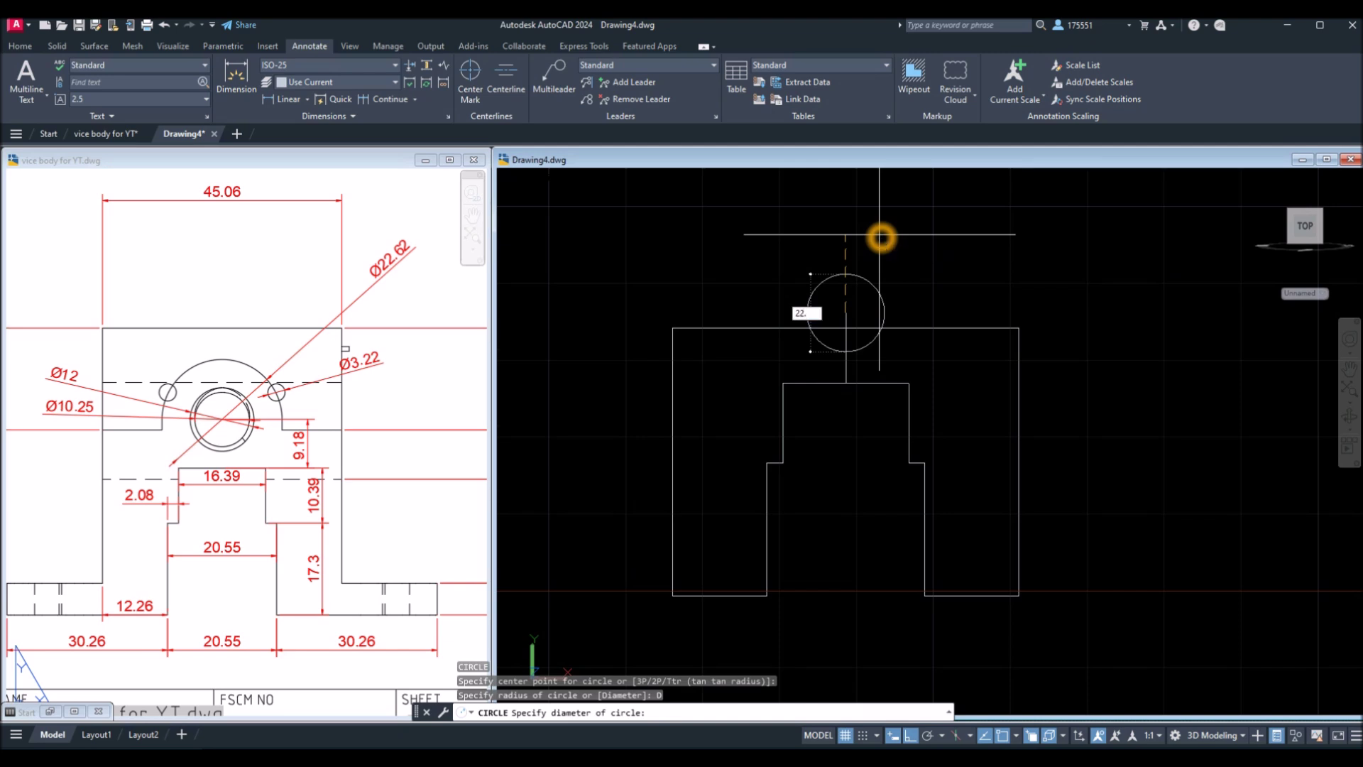
key("Return")
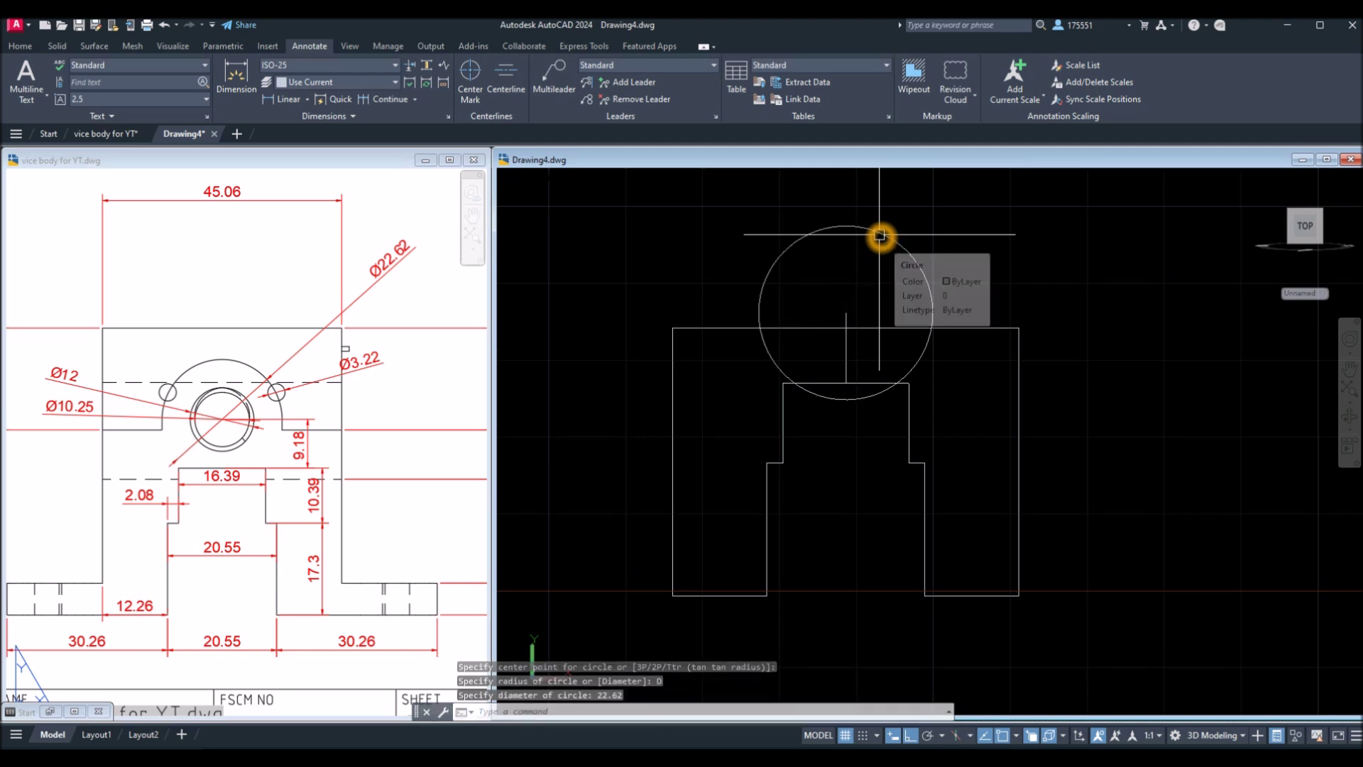
Step: Draw a concentric circle of diameter 12 for the bore at the same center point
key("Return")
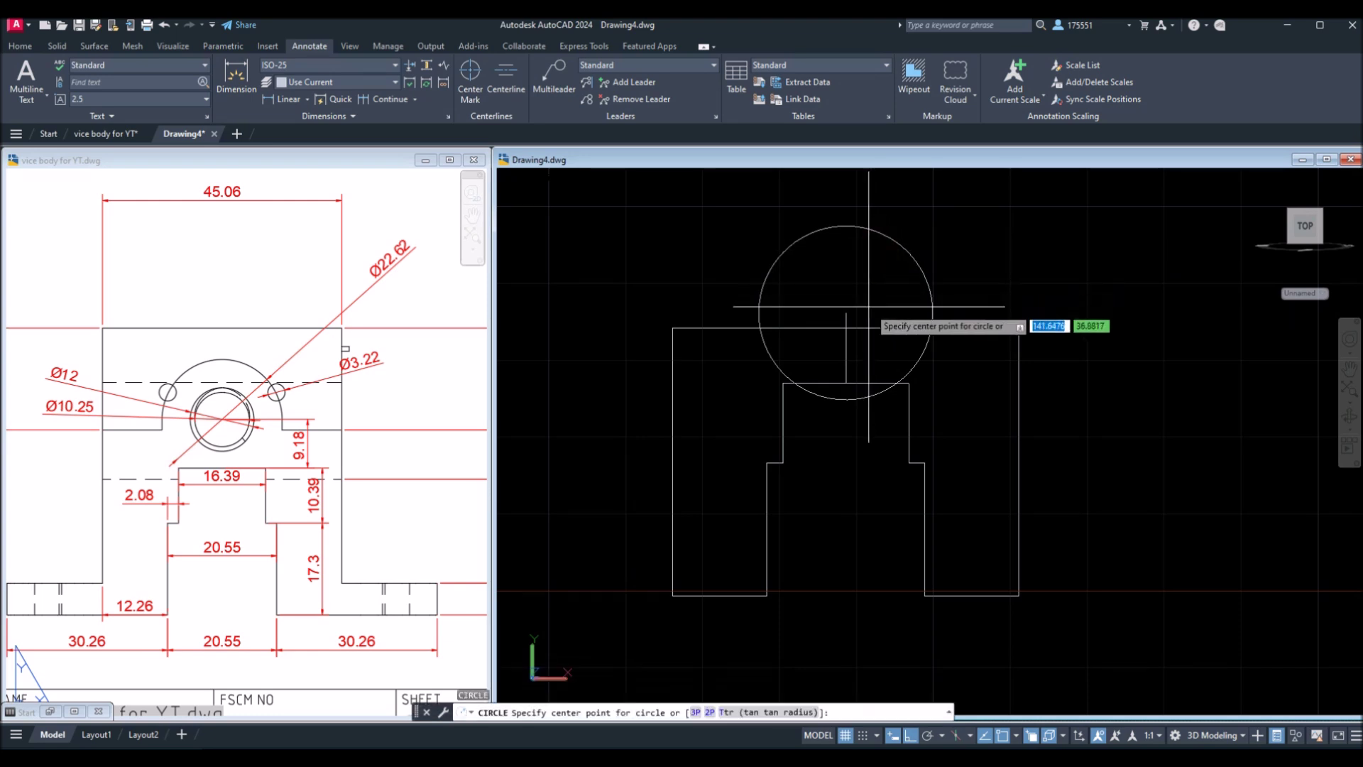
left_click(845, 313)
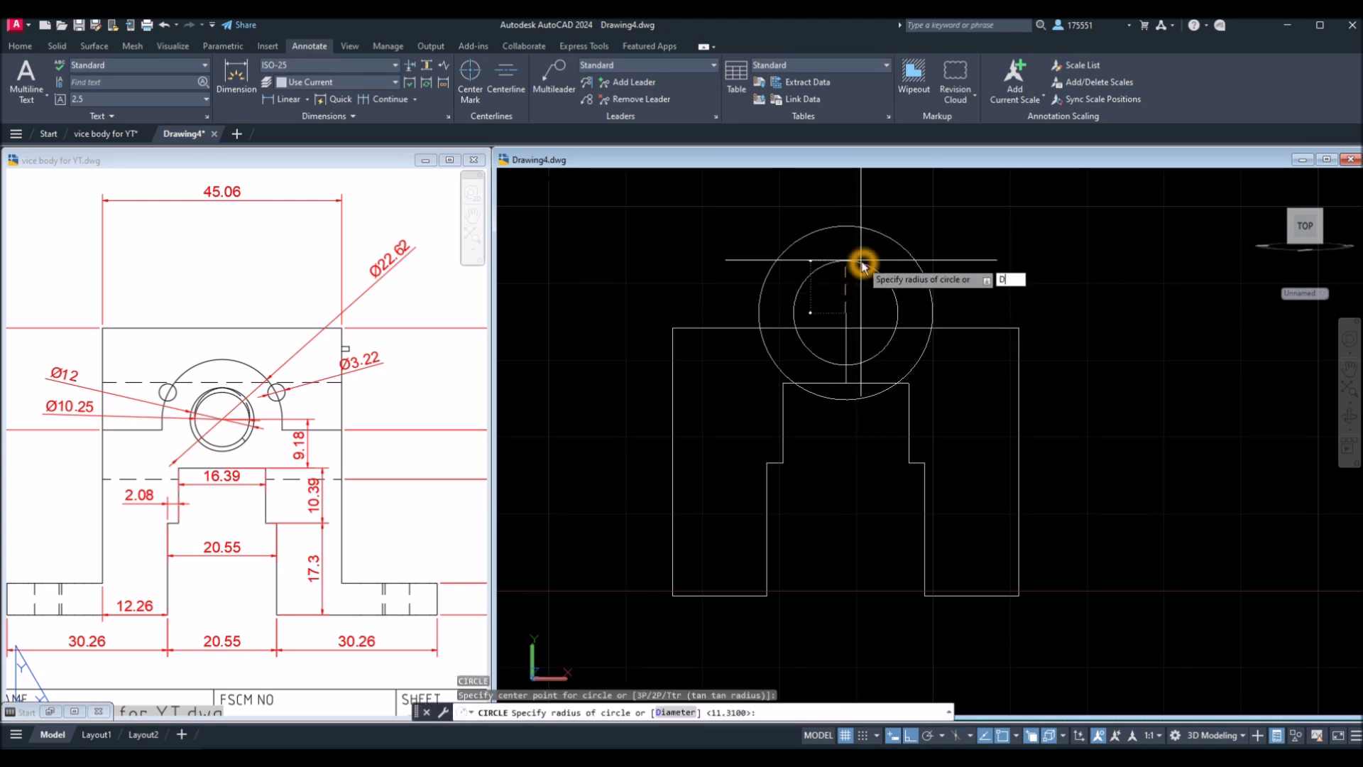
key("Return")
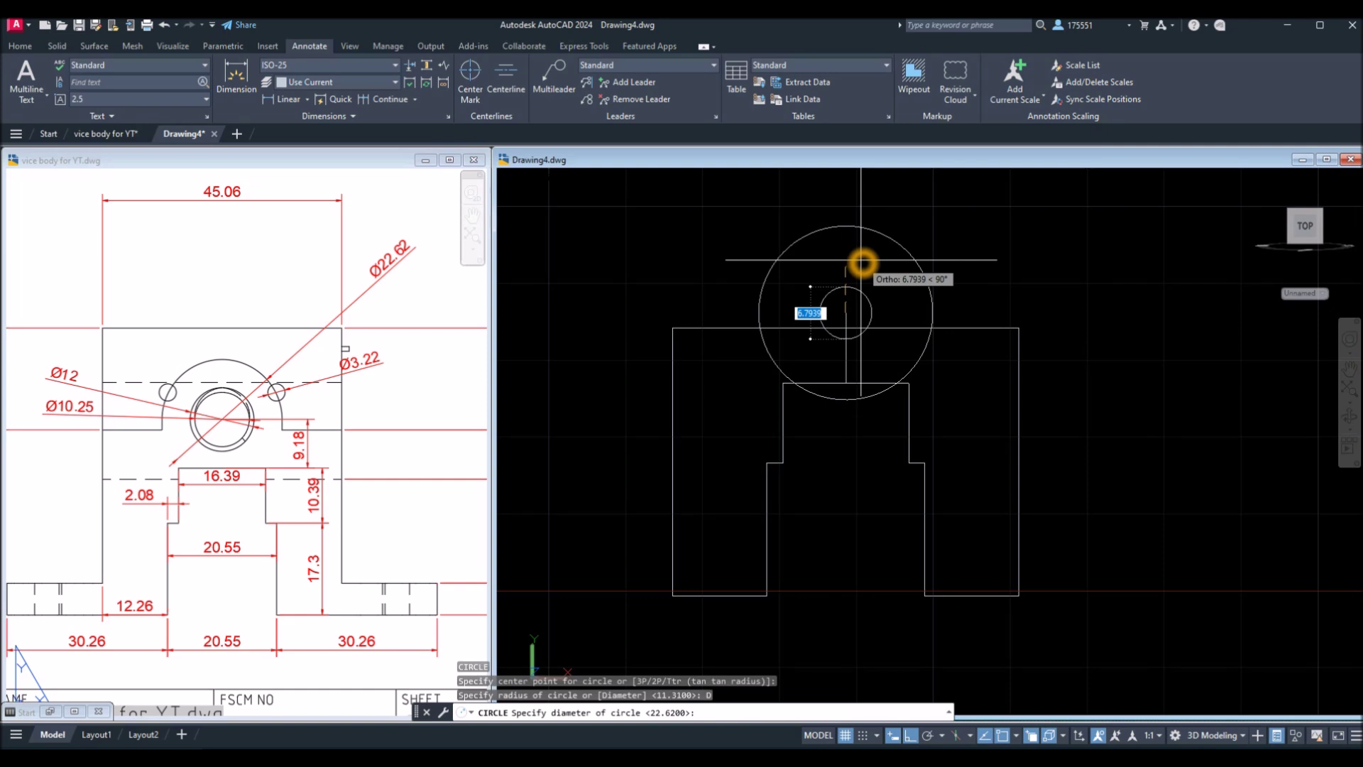
key("Return")
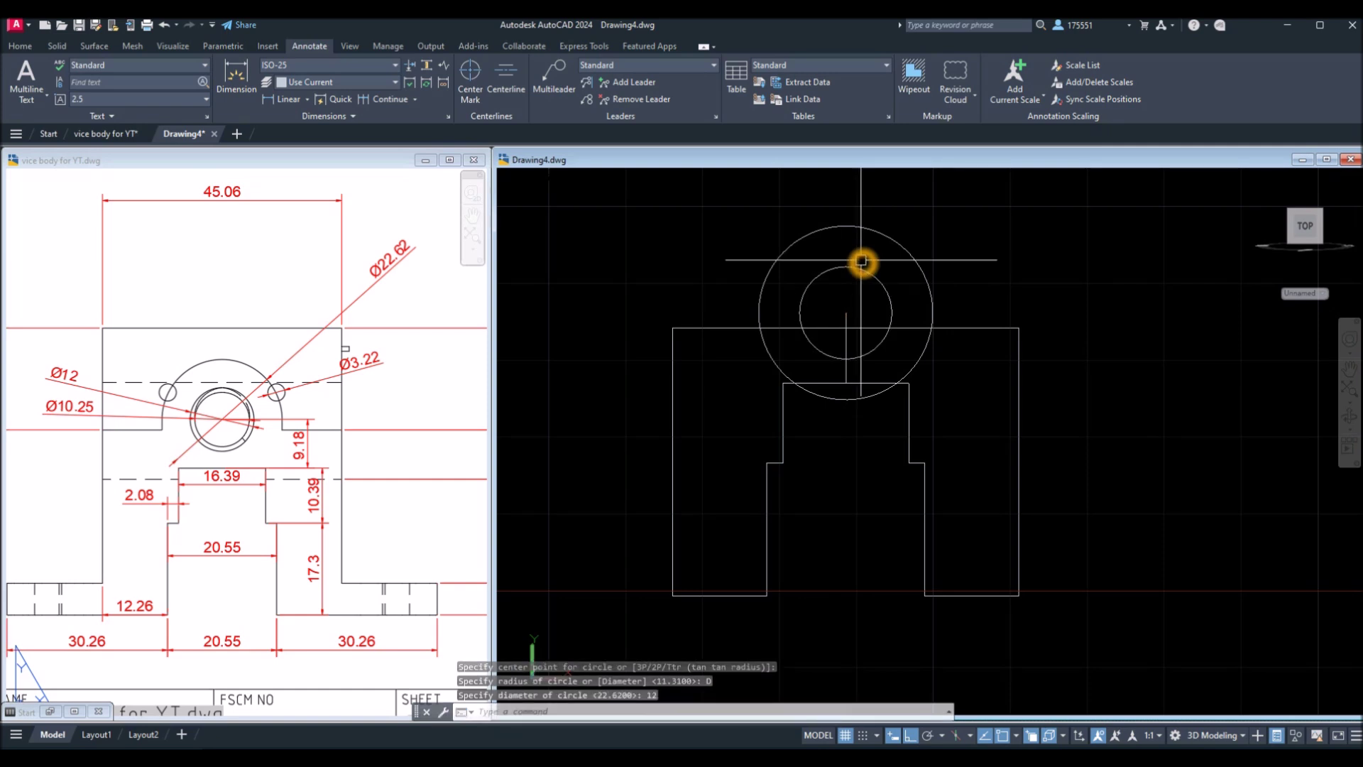
Step: Trim away the lower part of the outer circle below the body's top edge
type("TR")
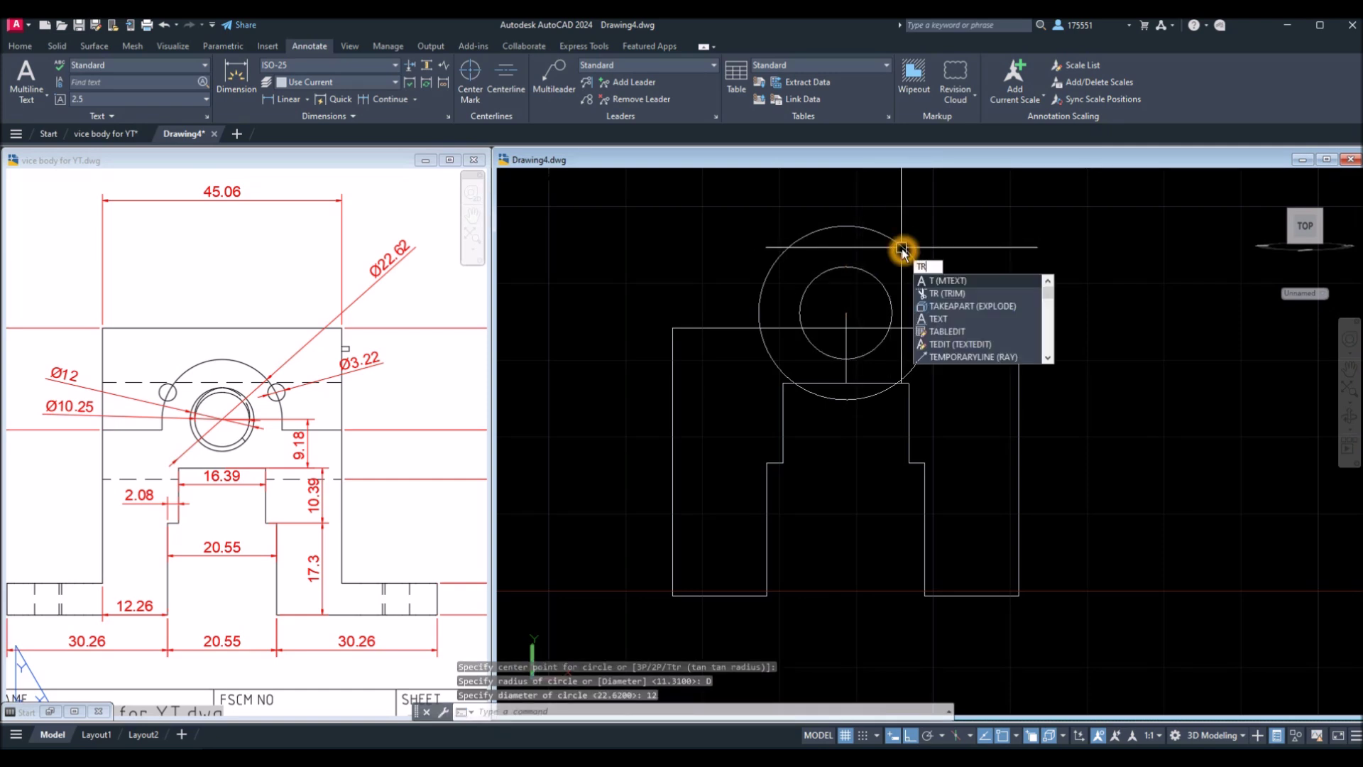
key("Return")
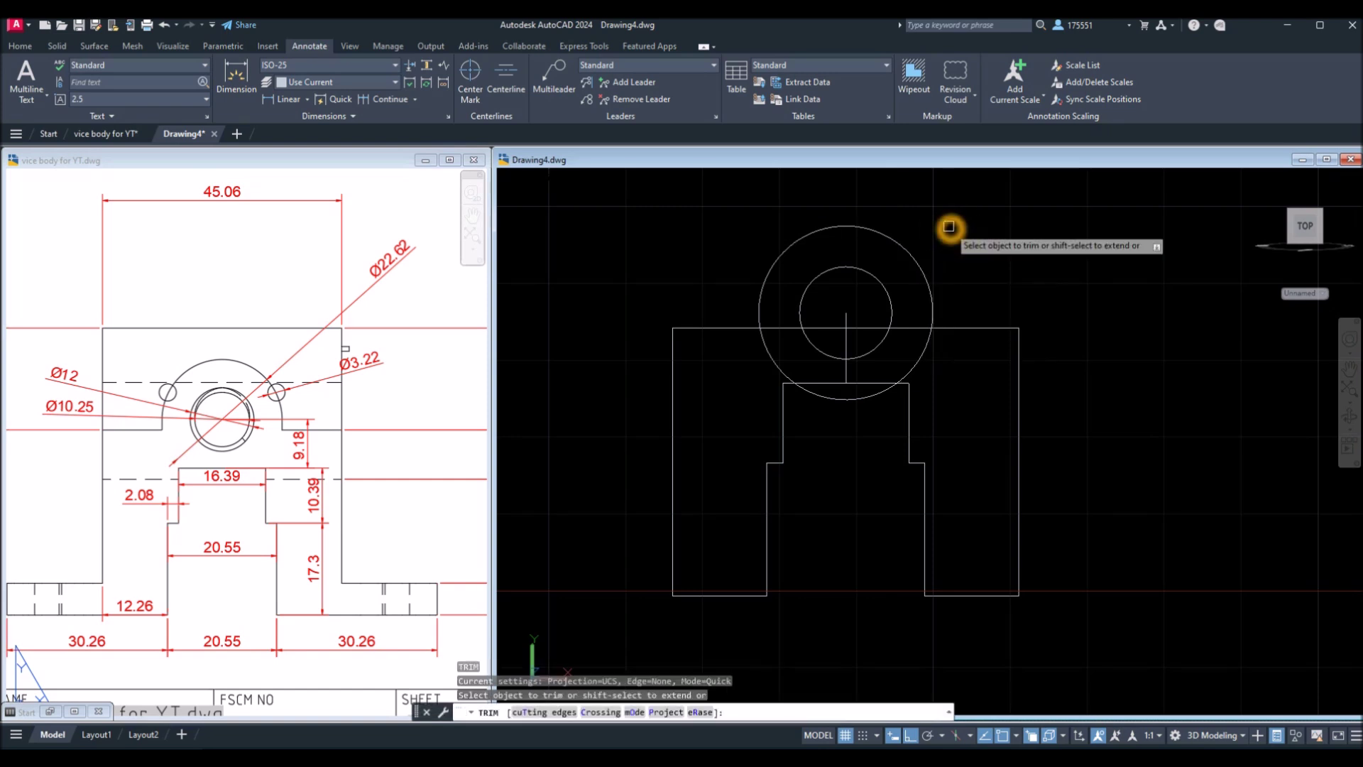
right_click(950, 227)
key("Escape")
left_click(928, 344)
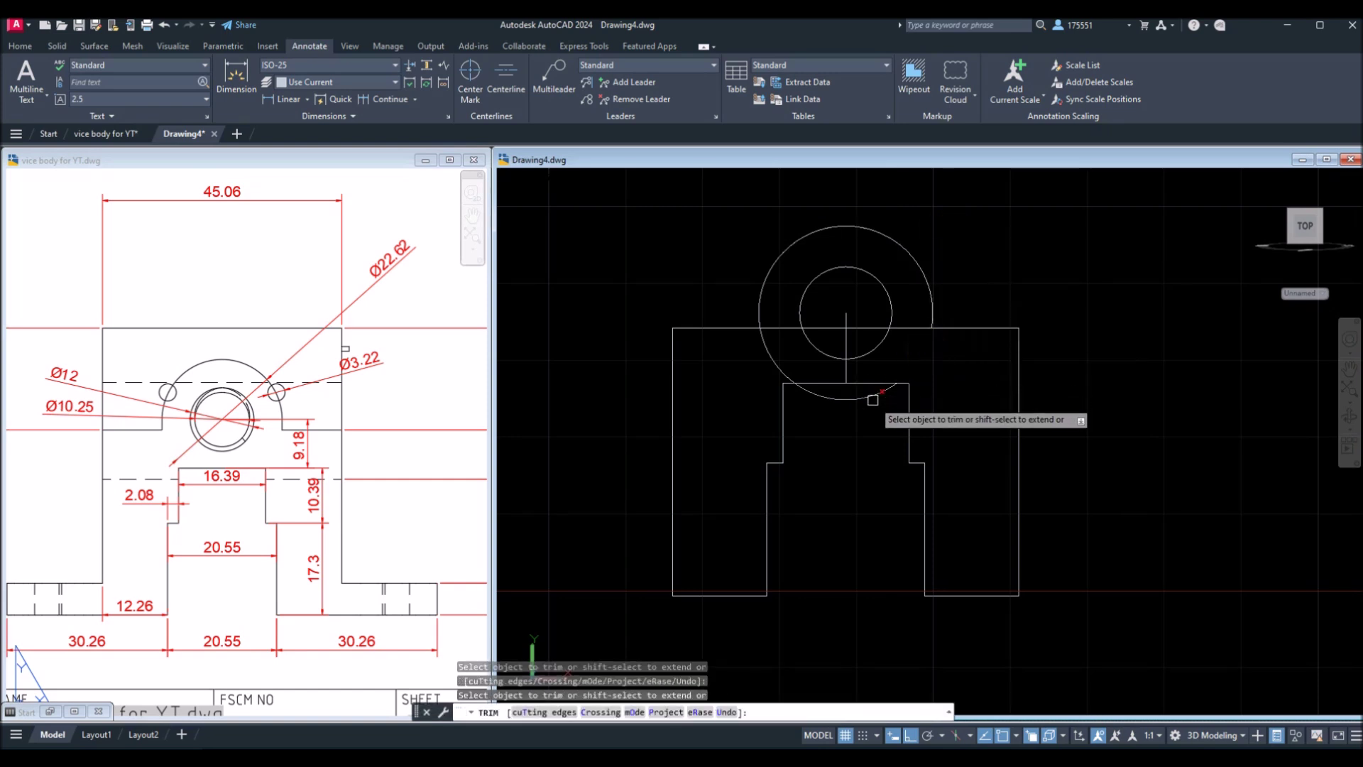
left_click(782, 359)
Step: Trim away the vertical construction line and the pieces of the body's top edge lying inside the two circles
left_click(847, 370)
left_click(851, 323)
left_click(854, 336)
left_click(828, 310)
left_click(781, 328)
left_click(904, 328)
right_click(981, 270)
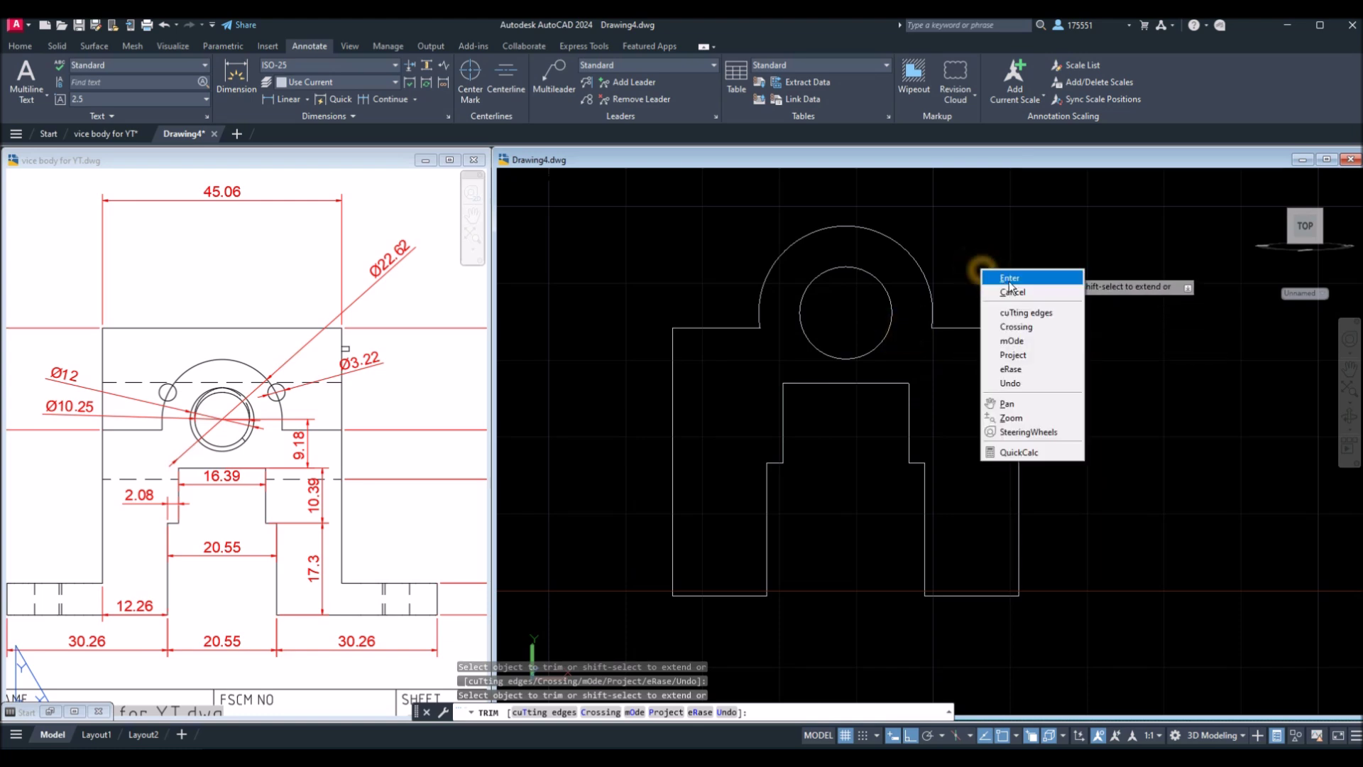
left_click(1011, 284)
Step: Draw a short vertical line from the outer arc's right quadrant down past the body's top edge
scroll(941, 289, "up", 3)
scroll(941, 289, "up", 2)
type("l")
key("Return")
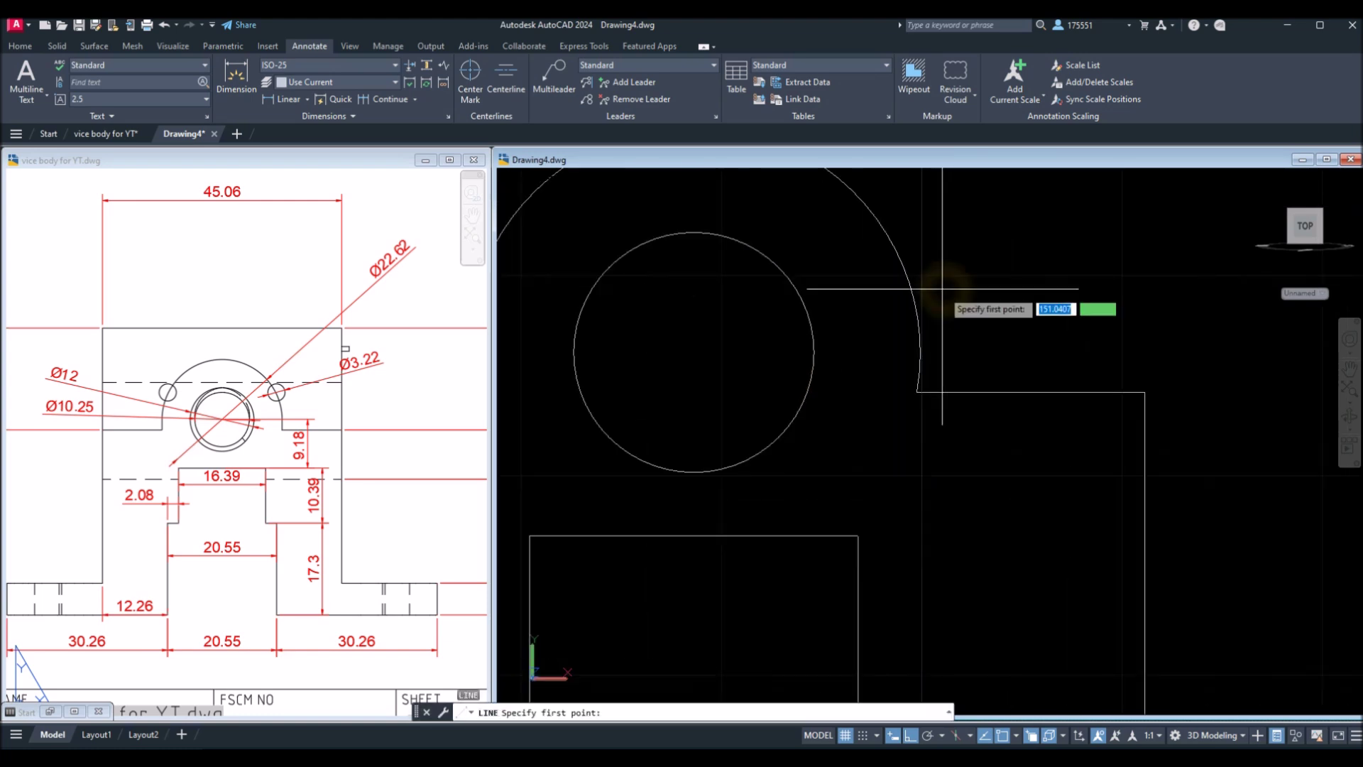
left_click(919, 353)
left_click(921, 415)
right_click(928, 420)
left_click(976, 426)
Step: Draw a matching short vertical line from the outer arc's left quadrant down past the body's top edge
right_click(964, 312)
left_click(980, 319)
middle_click_drag(967, 327, 1148, 335)
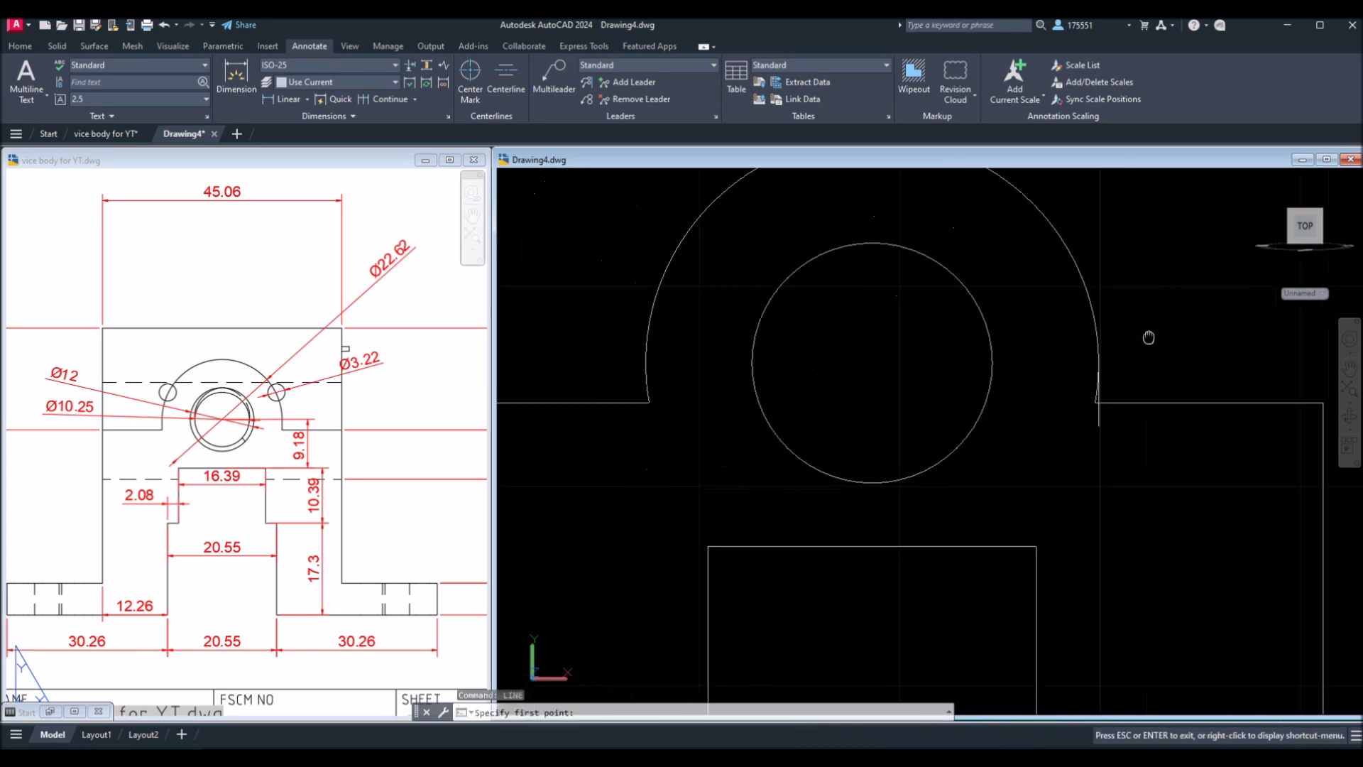
left_click(648, 351)
right_click(673, 411)
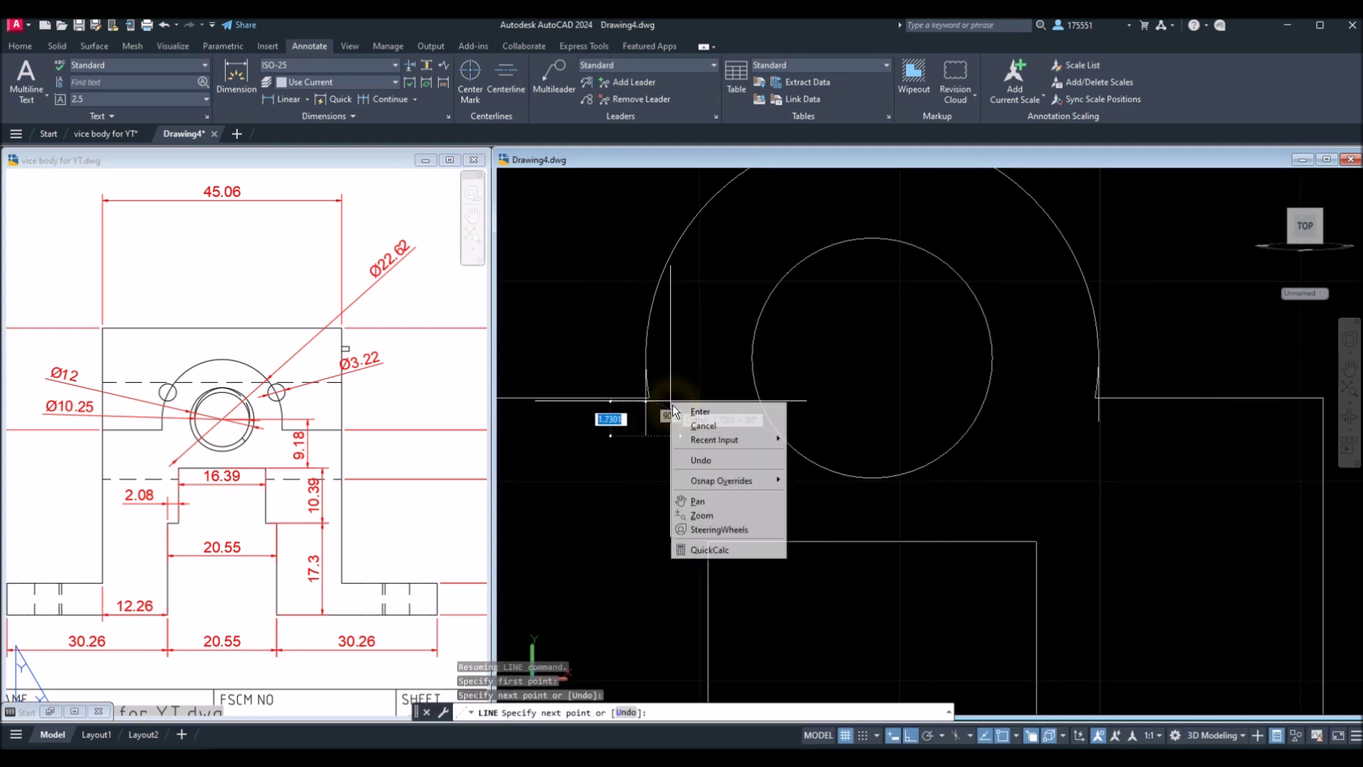
left_click(681, 412)
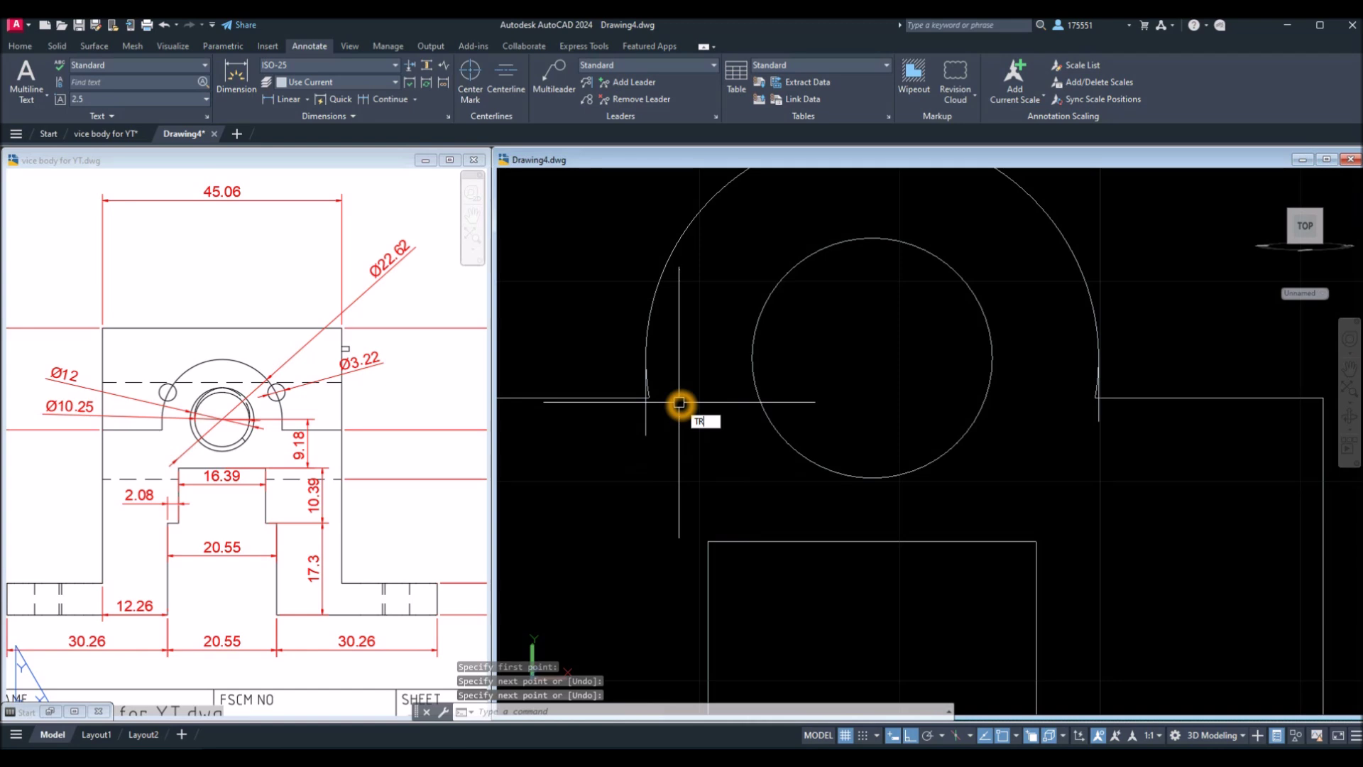
Step: Trim the left vertical line's overhang below the top edge and the surplus arc and edge ends beside it
type("TR")
key("Return")
right_click(680, 403)
key("Escape")
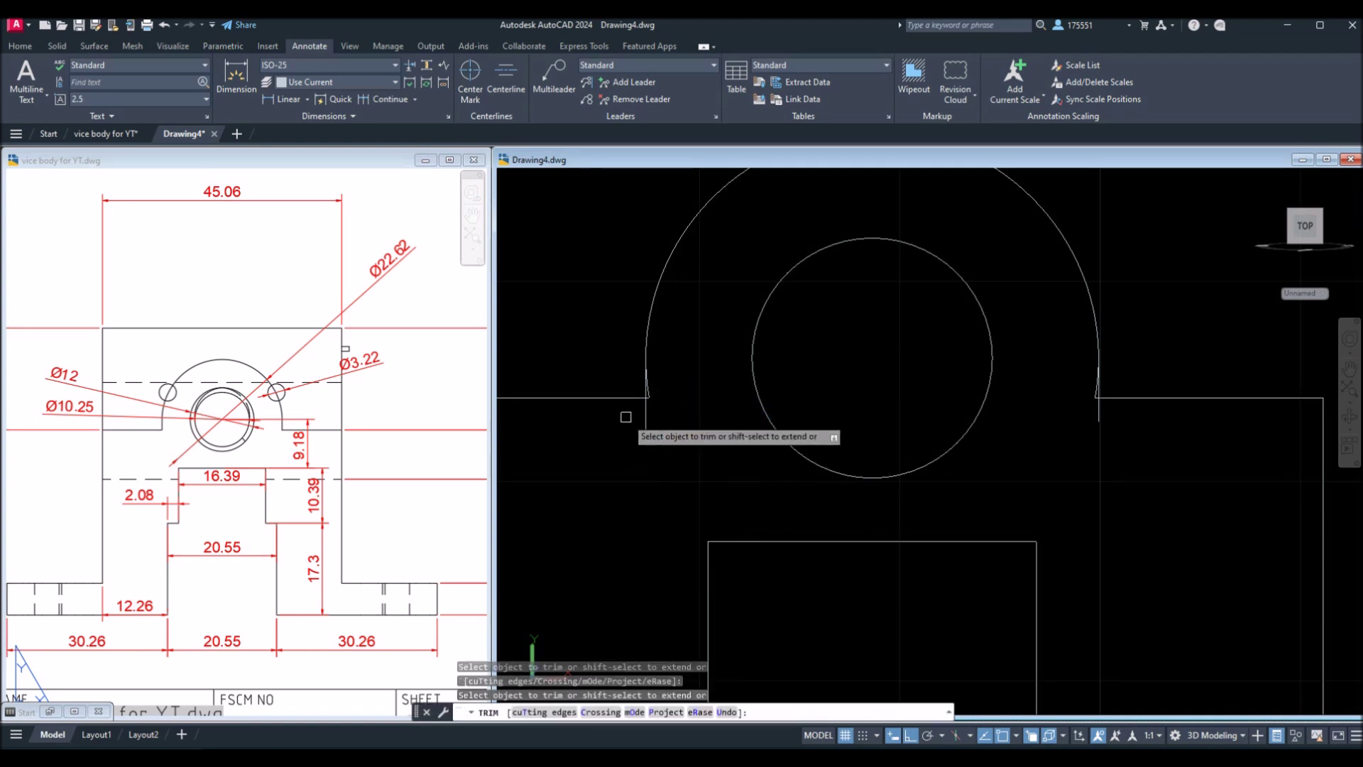
scroll(657, 391, "down", 2)
scroll(661, 385, "up", 5)
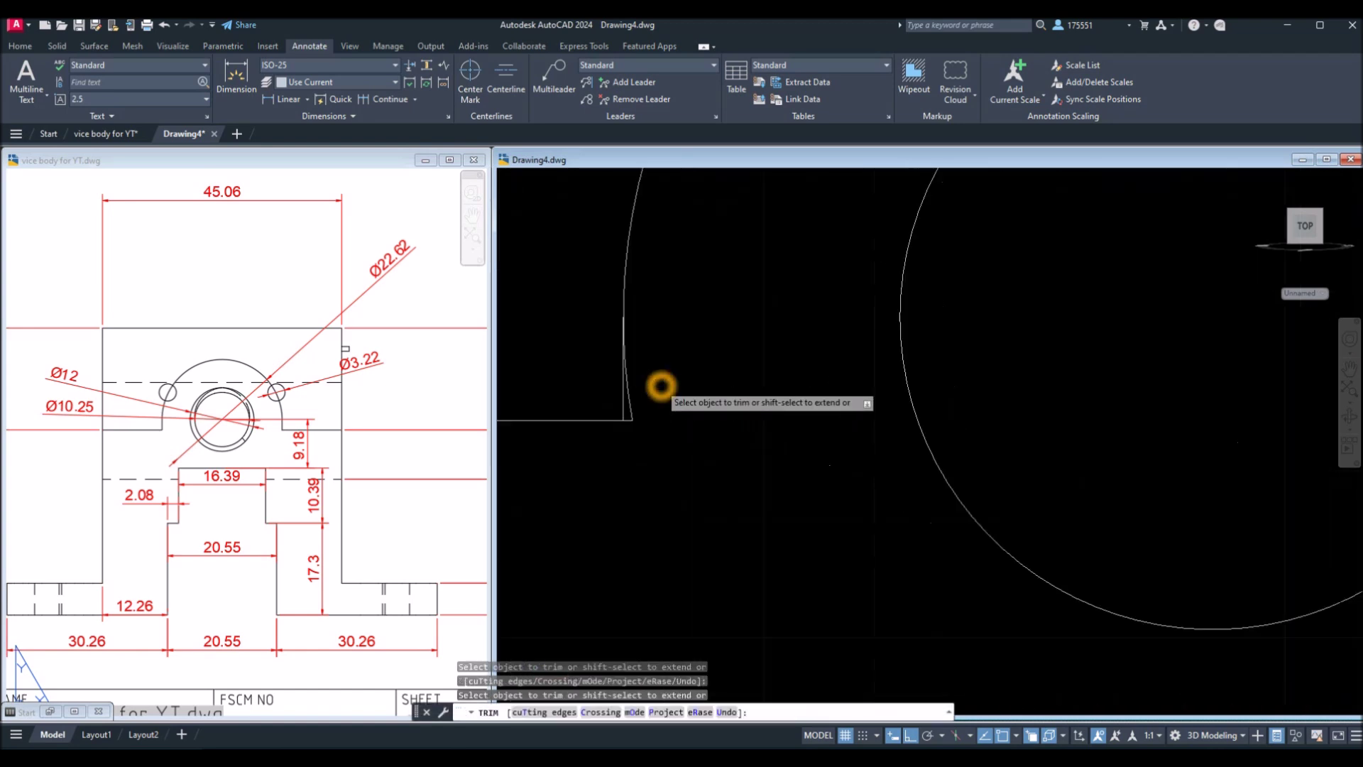
left_click_drag(635, 392, 633, 405)
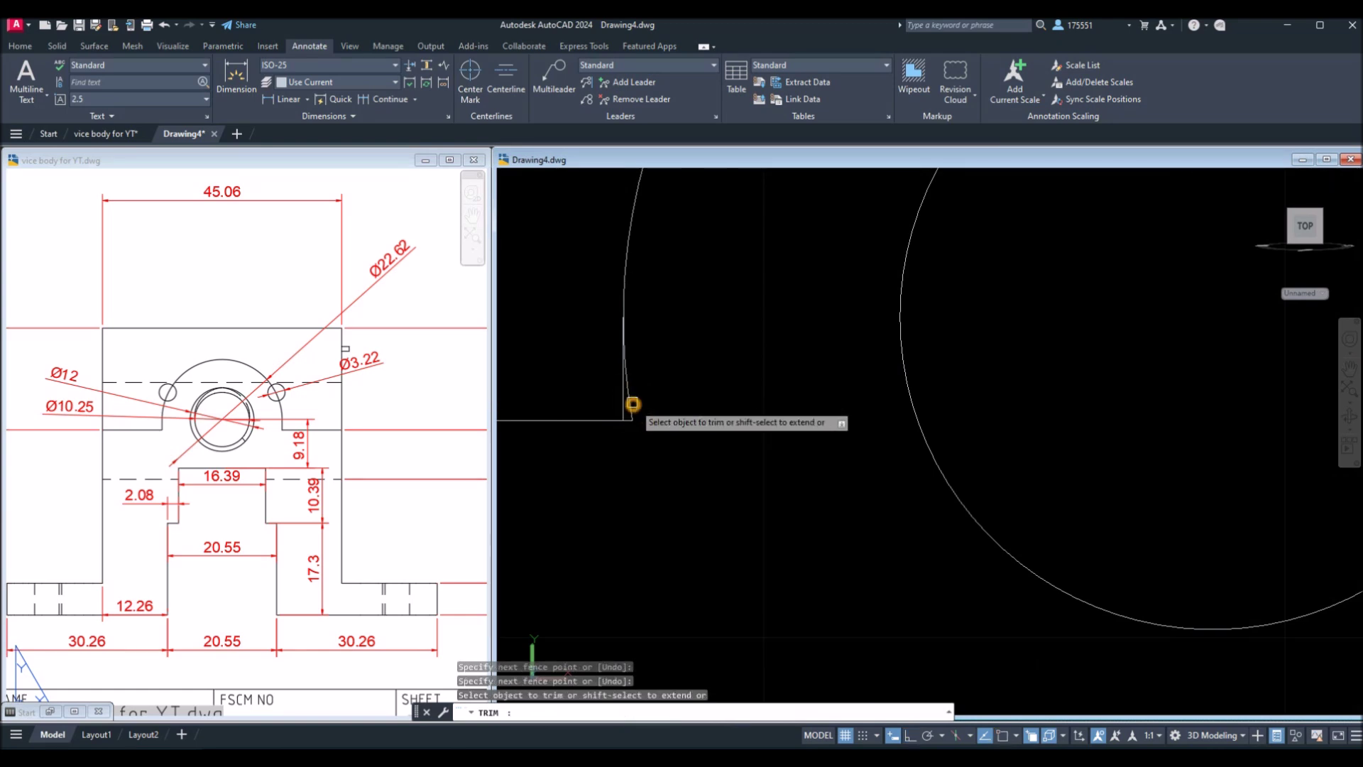
left_click(633, 404)
Step: Trim the right vertical line's overhang below the top edge and the surplus arc and edge ends beside it
scroll(776, 404, "down", 2)
middle_click_drag(1307, 461, 938, 453)
scroll(1029, 426, "up", 3)
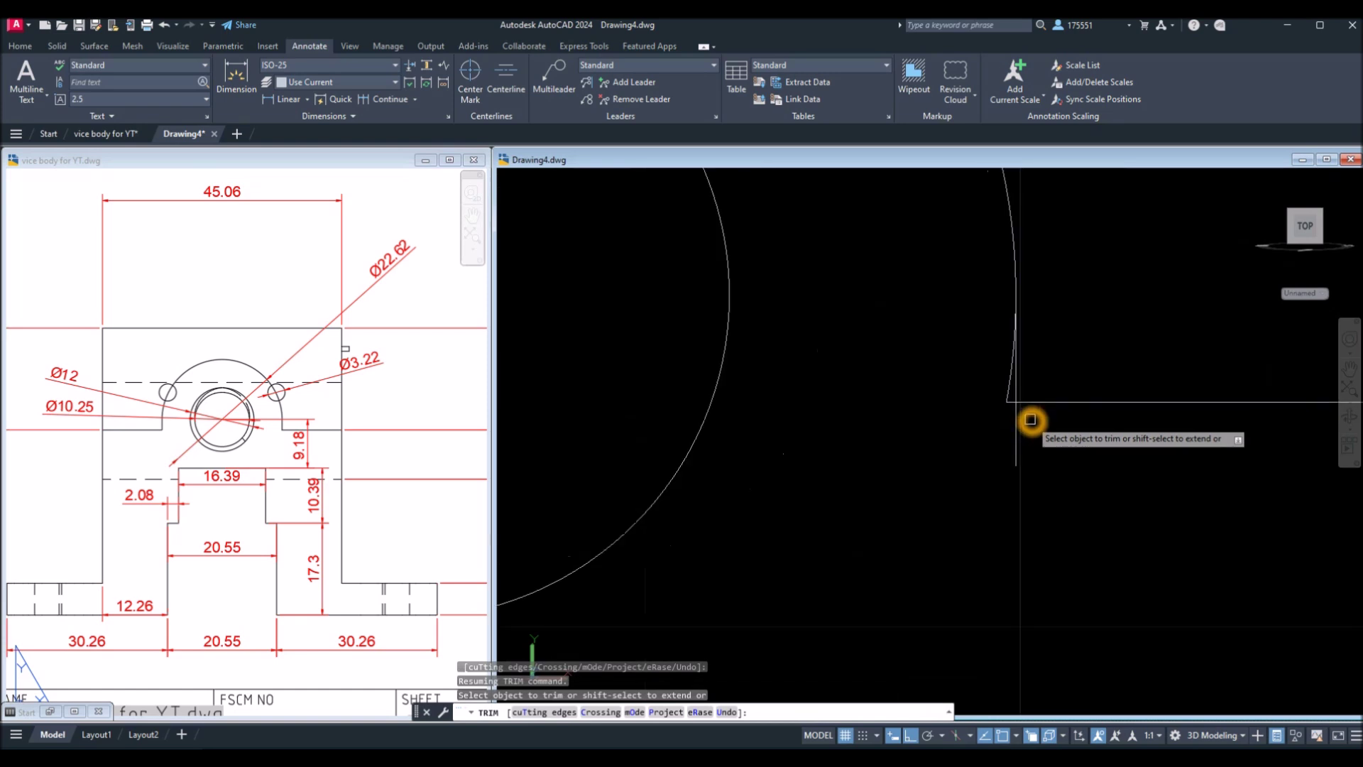
mouse_move(1038, 429)
left_mouse_down()
mouse_move(968, 441)
mouse_move(979, 405)
left_mouse_up()
left_click(980, 401)
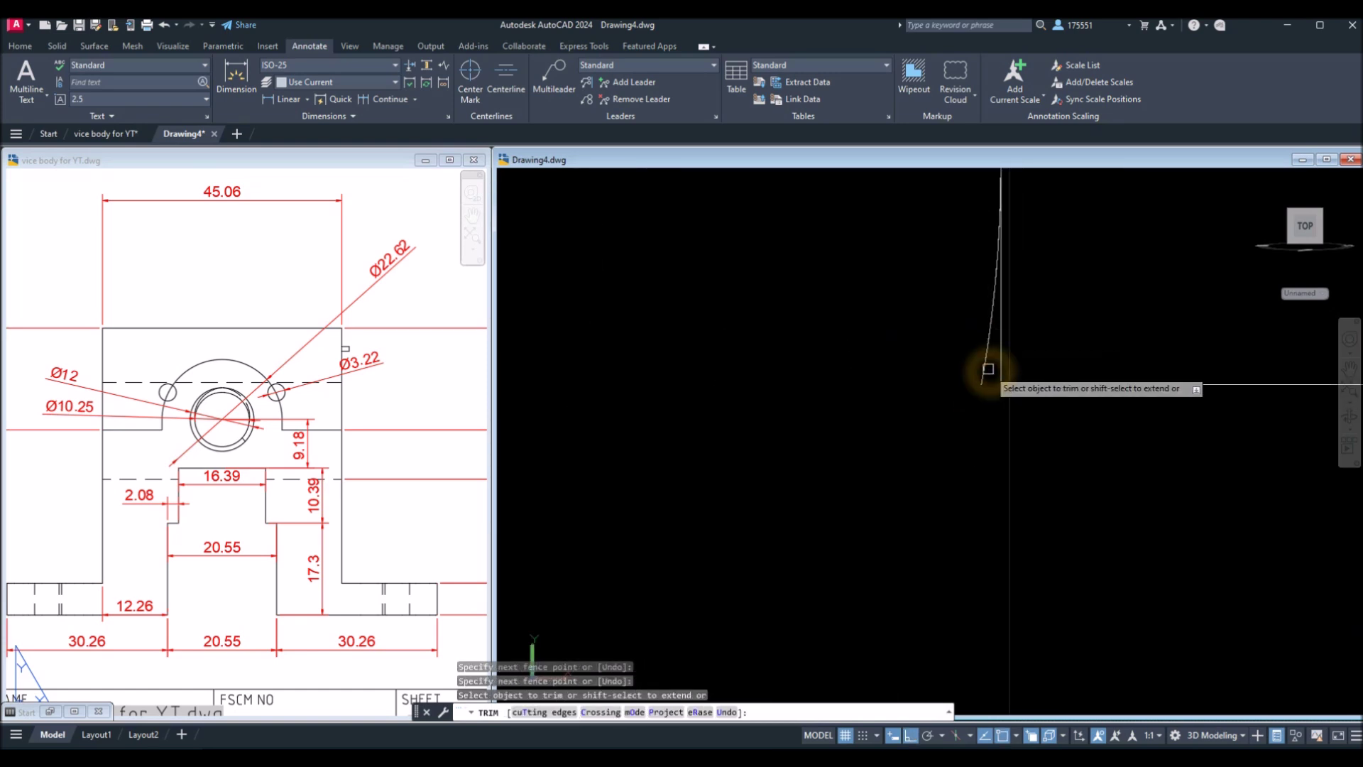
right_click(931, 377)
left_click(950, 382)
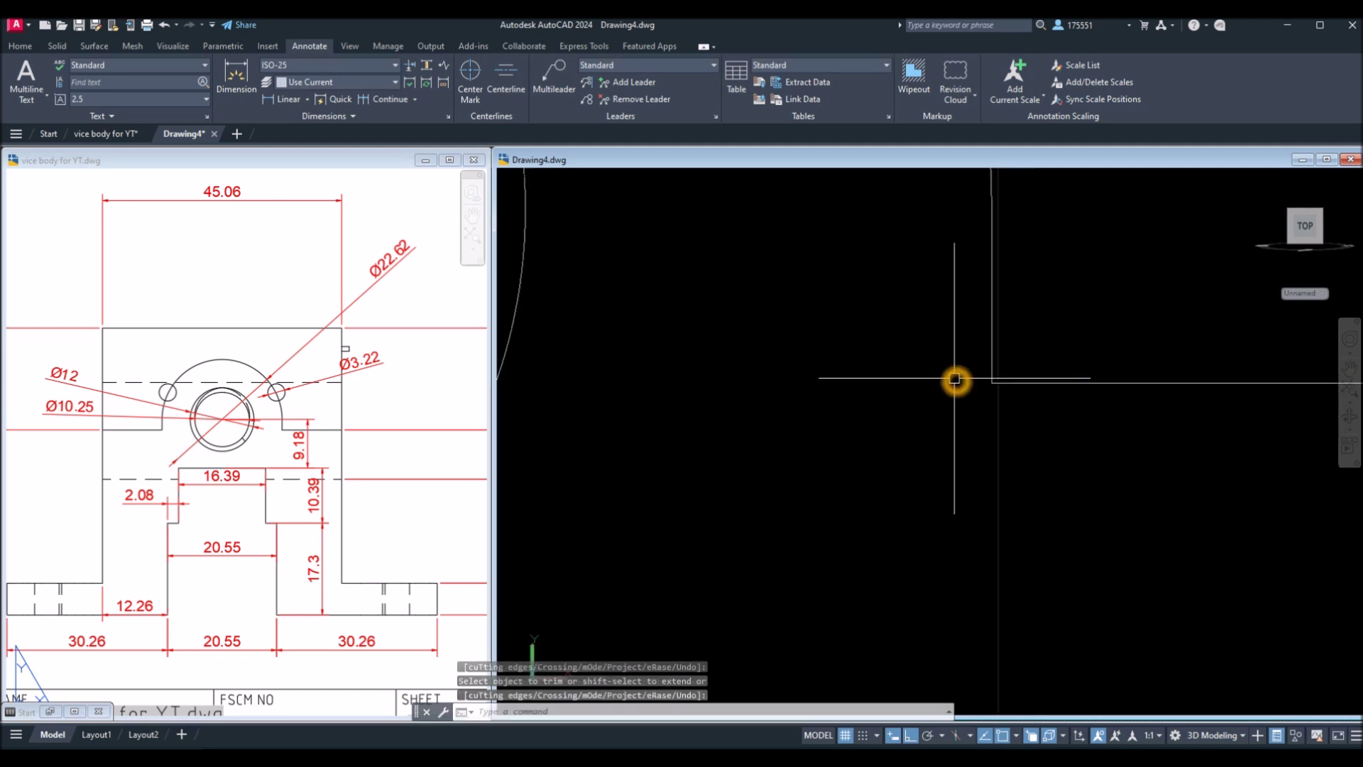
Step: Join all lines and the arc of the body outline into a single polyline
scroll(953, 381, "down", 5)
middle_click_drag(981, 436, 964, 381)
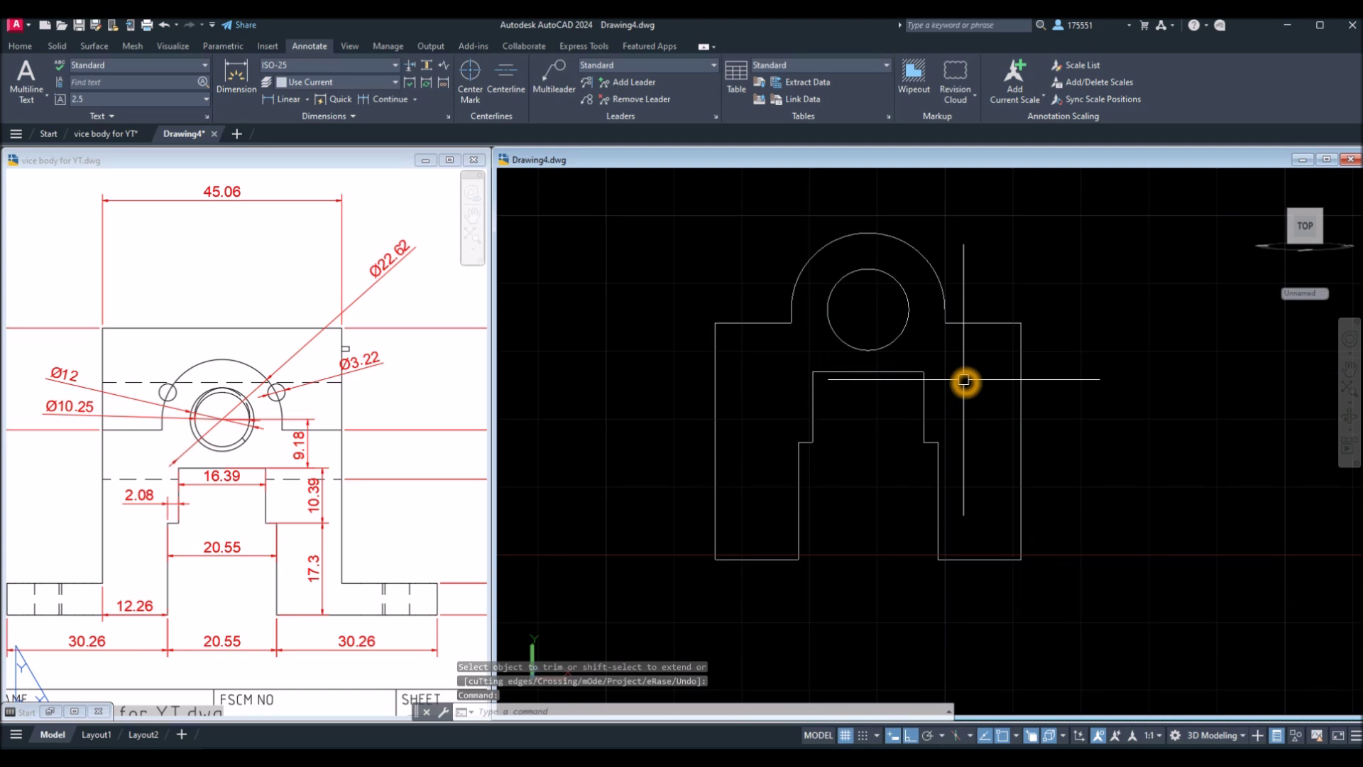
type("j")
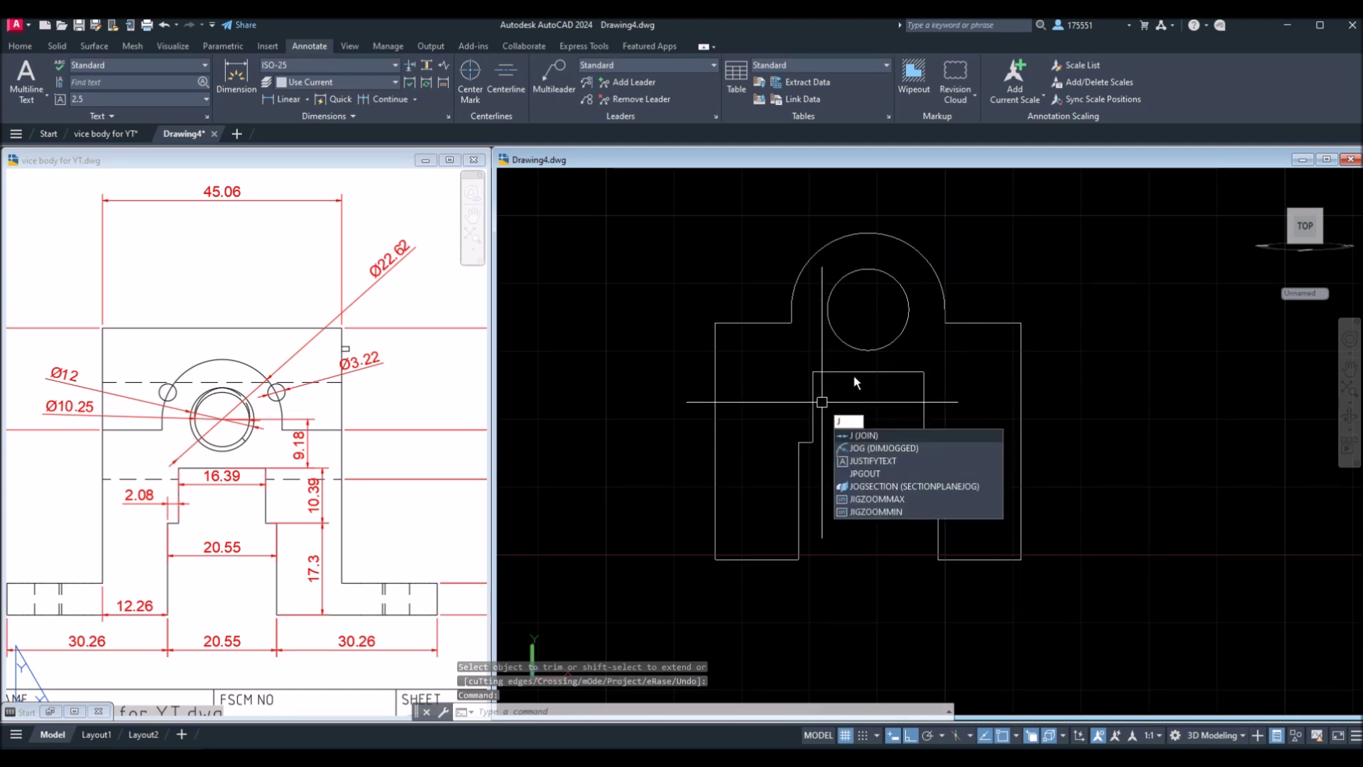
key("Return")
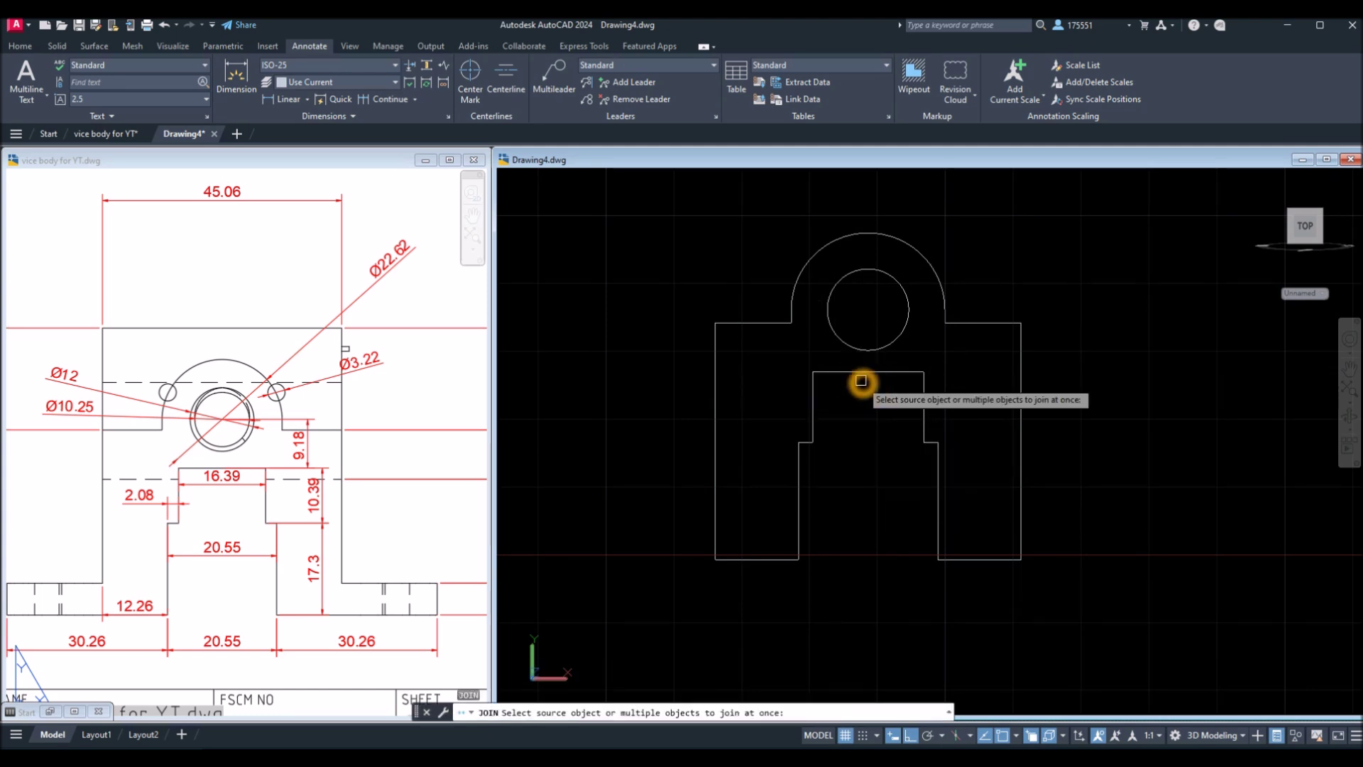
left_click(1063, 579)
left_click(688, 229)
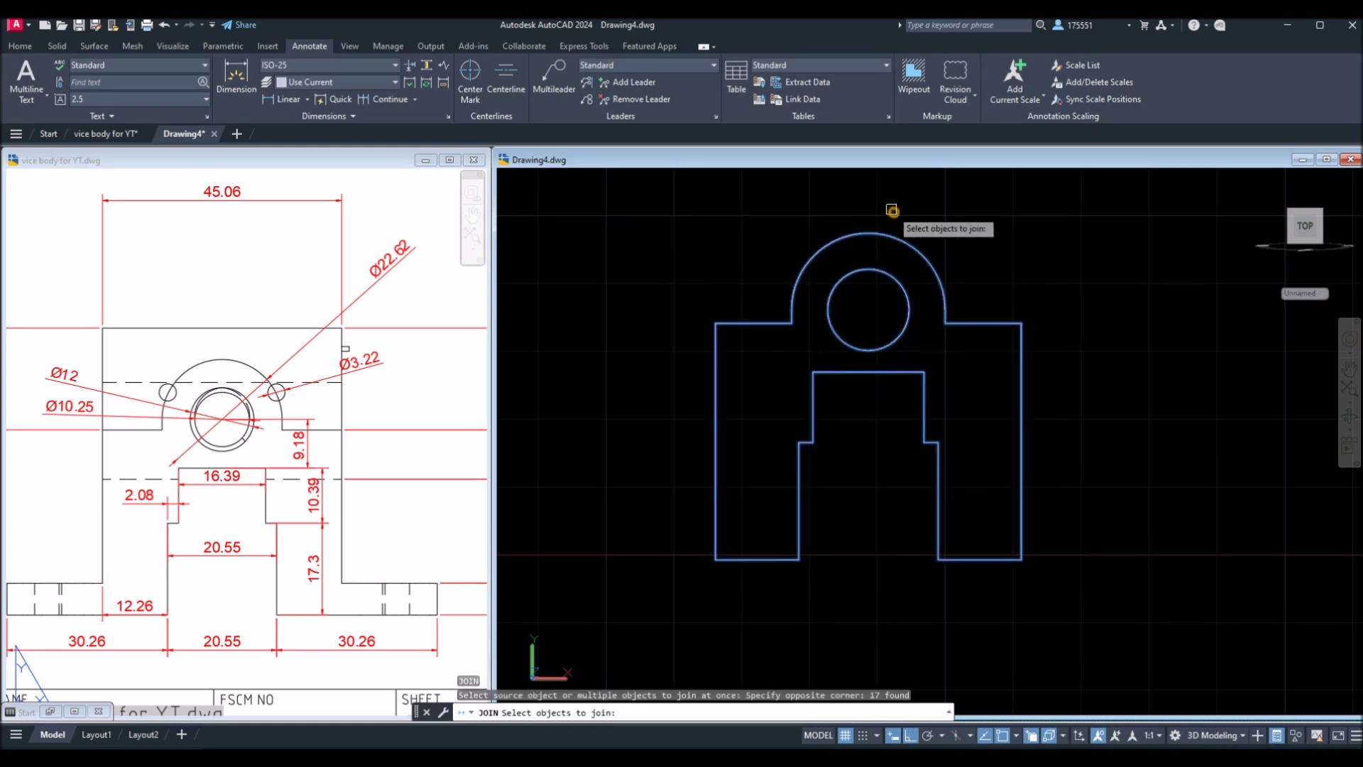
key("Return")
Step: In the reference drawing's sheet layout, examine the front view for the width dimension of the threaded upright
left_click(246, 366)
double_click(246, 366)
scroll(247, 366, "down", 2)
middle_click_drag(213, 370, 330, 366)
scroll(330, 365, "down", 2)
middle_click_drag(42, 366, 268, 383)
middle_click_drag(174, 384, 235, 390)
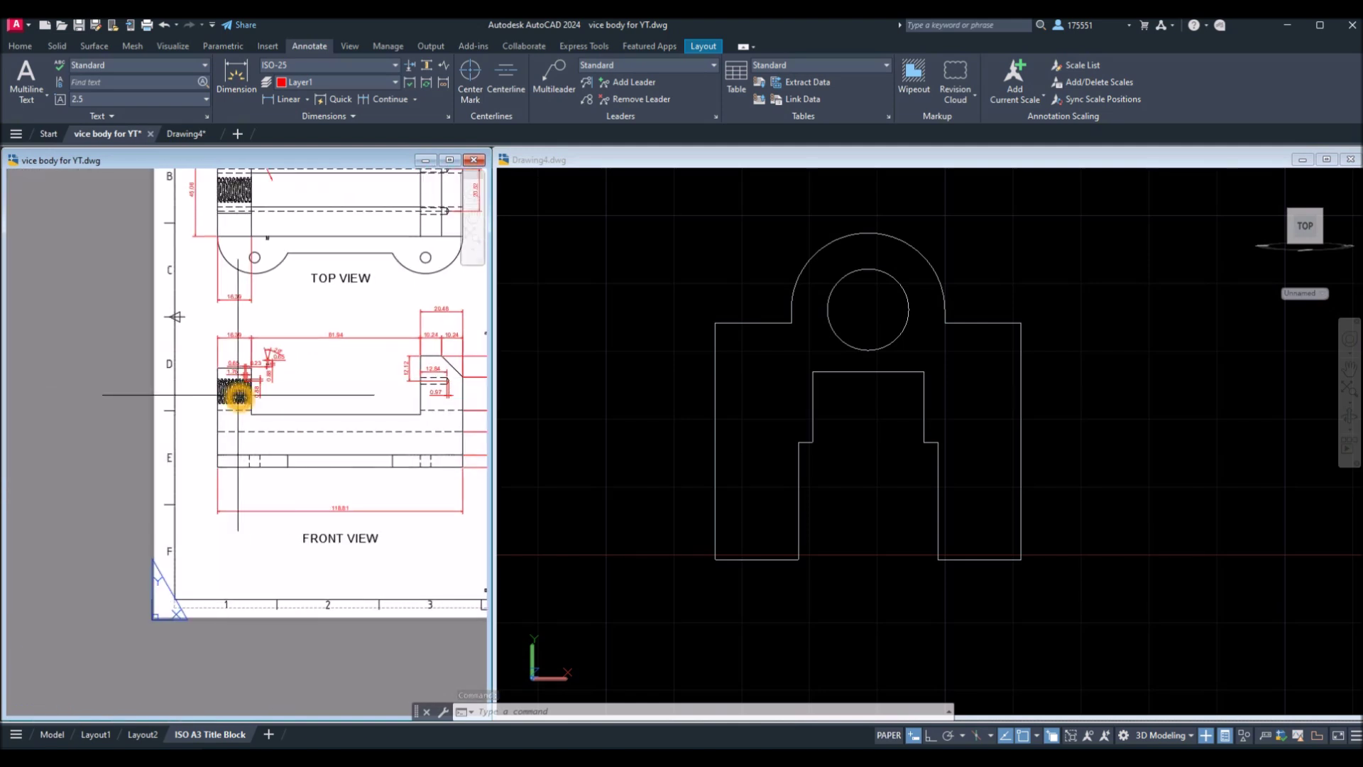
scroll(253, 365, "down", 2)
scroll(254, 365, "up", 3)
middle_click_drag(258, 375, 232, 395)
scroll(245, 405, "up", 2)
left_click(204, 354)
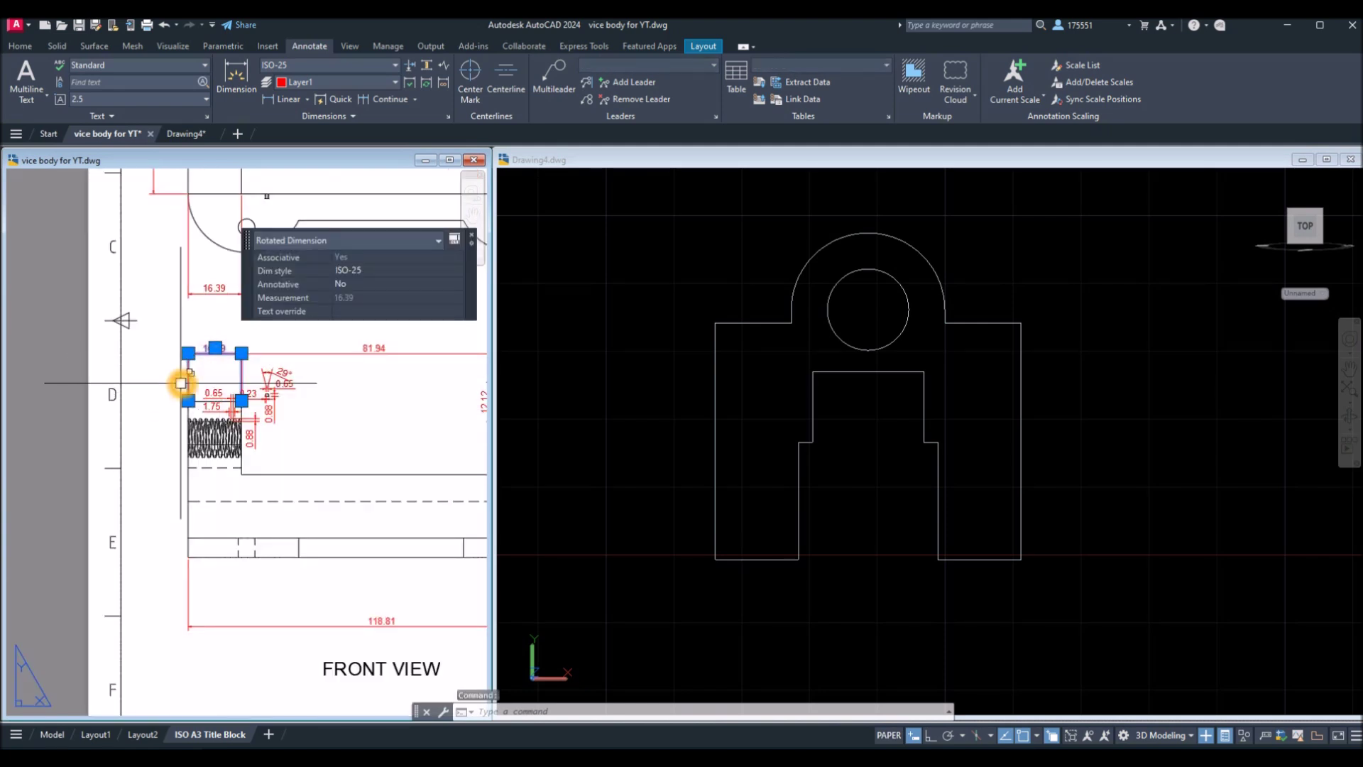
key("Escape")
Step: Return to the new drawing, orbit the profile to an angled 3D view and turn off the grid
left_click(603, 372)
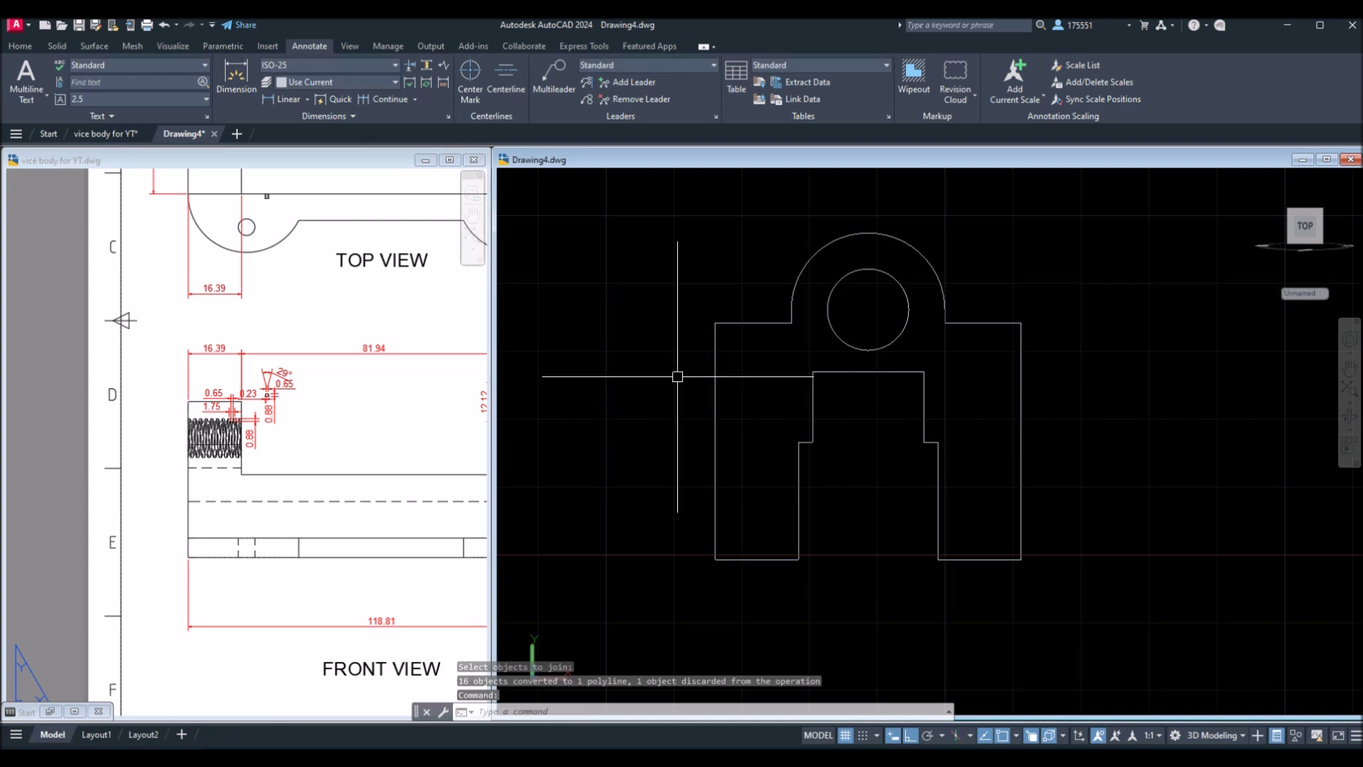
middle_click_drag(687, 376, 594, 405, "shift")
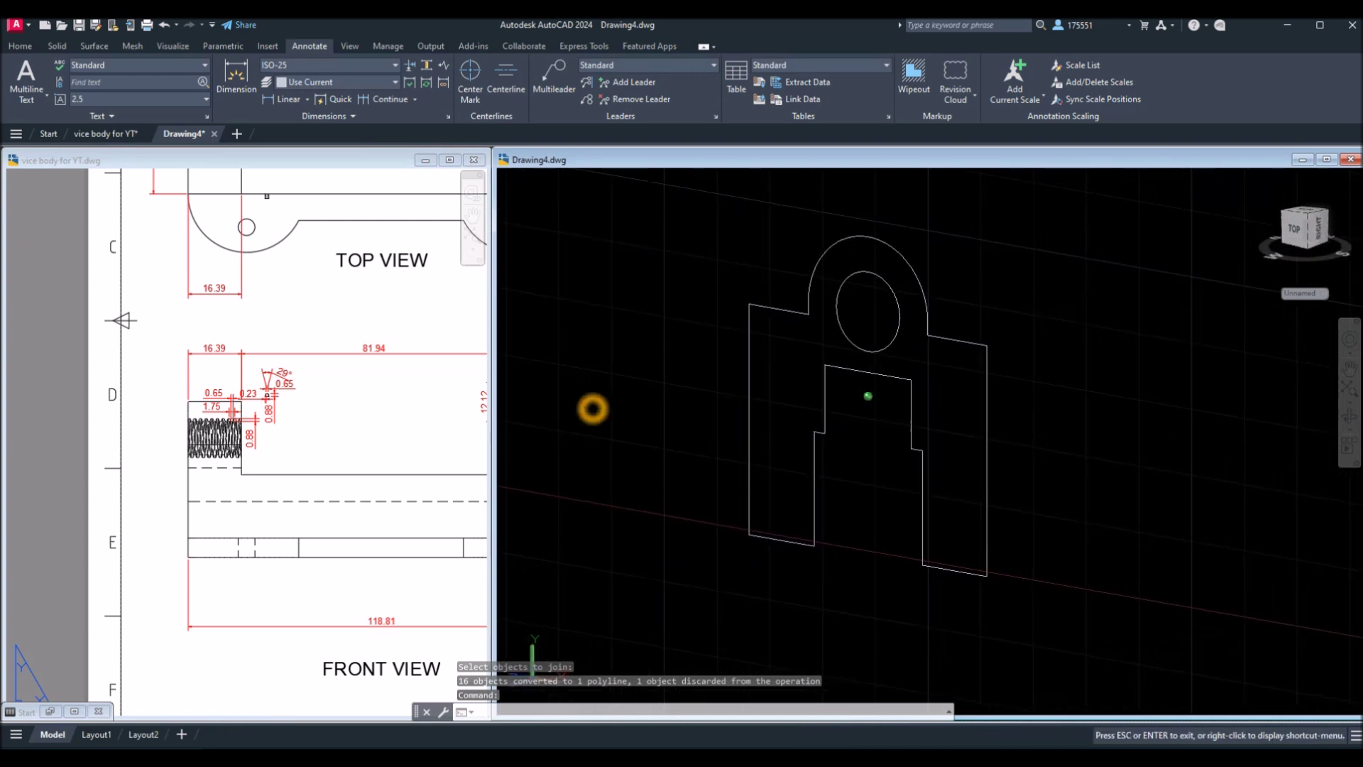
left_click(846, 742)
middle_click_drag(845, 543, 962, 492, "shift")
left_click(1024, 522)
left_click(739, 264)
middle_click_drag(739, 264, 563, 295, "shift")
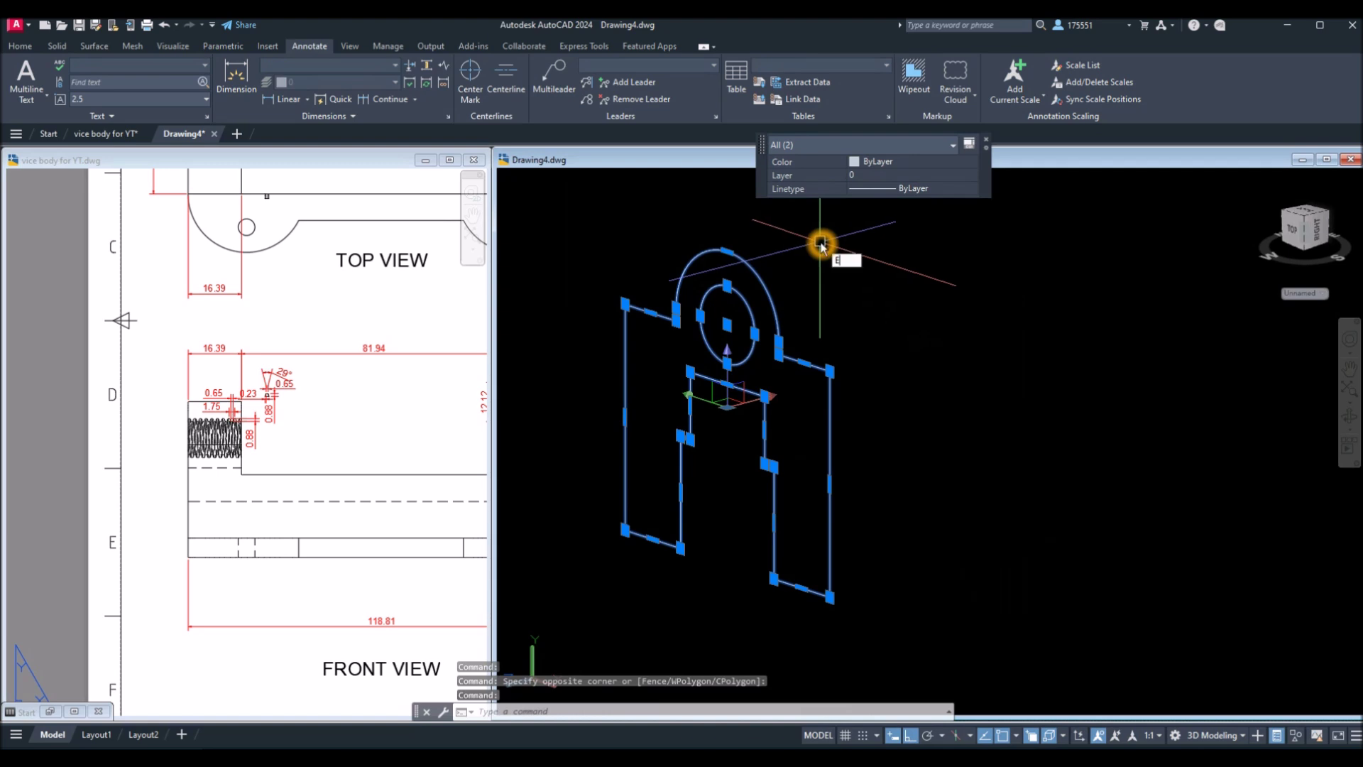
type("T")
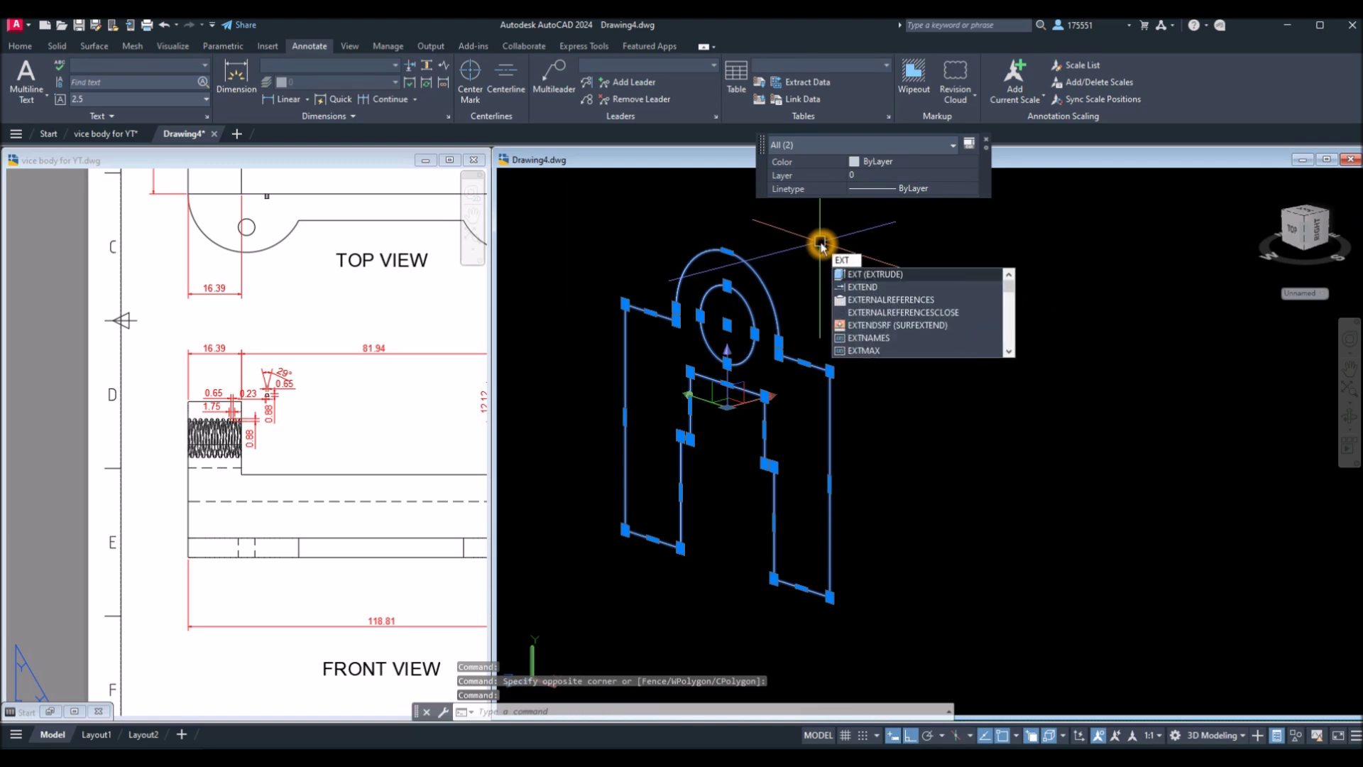
right_click(821, 247)
key("Escape")
key("Escape")
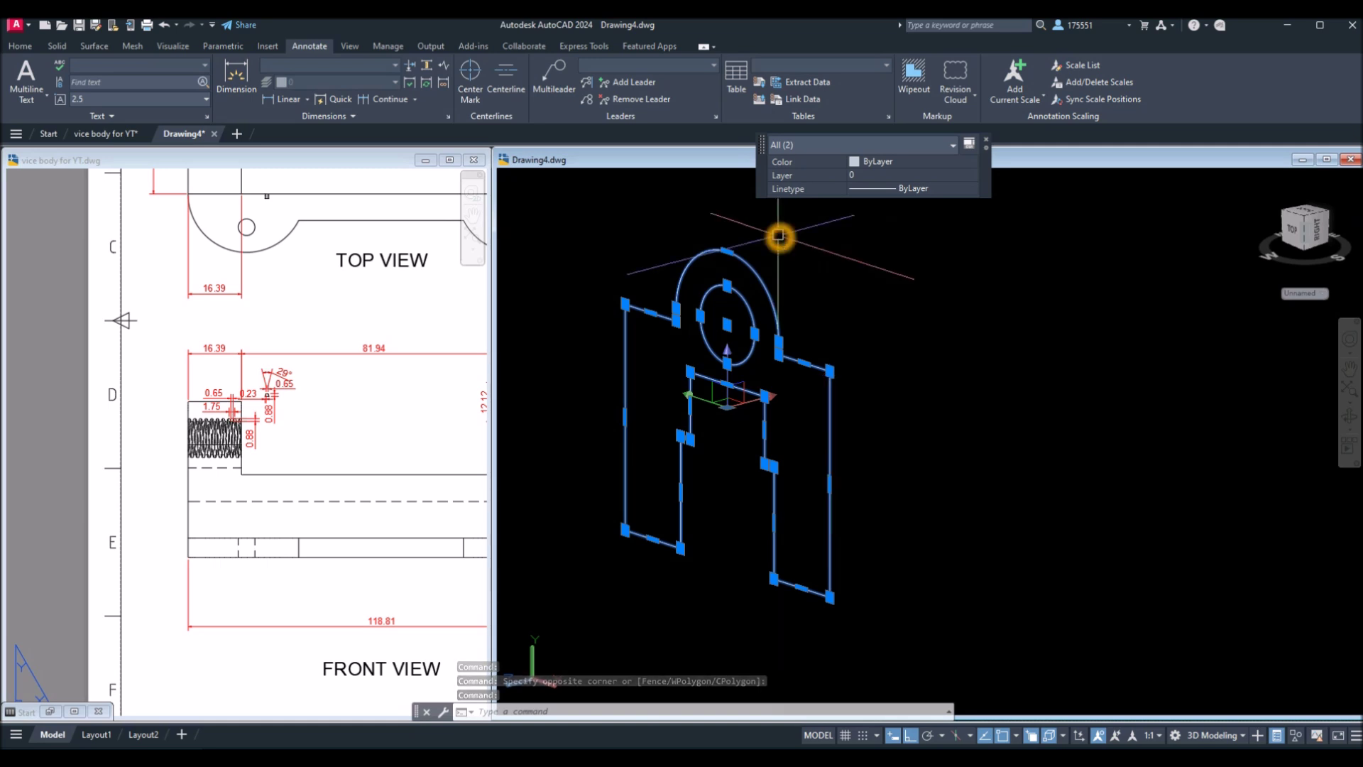
Step: Extrude the closed body outline and the bore circle together as solids along the body's length
left_click(21, 46)
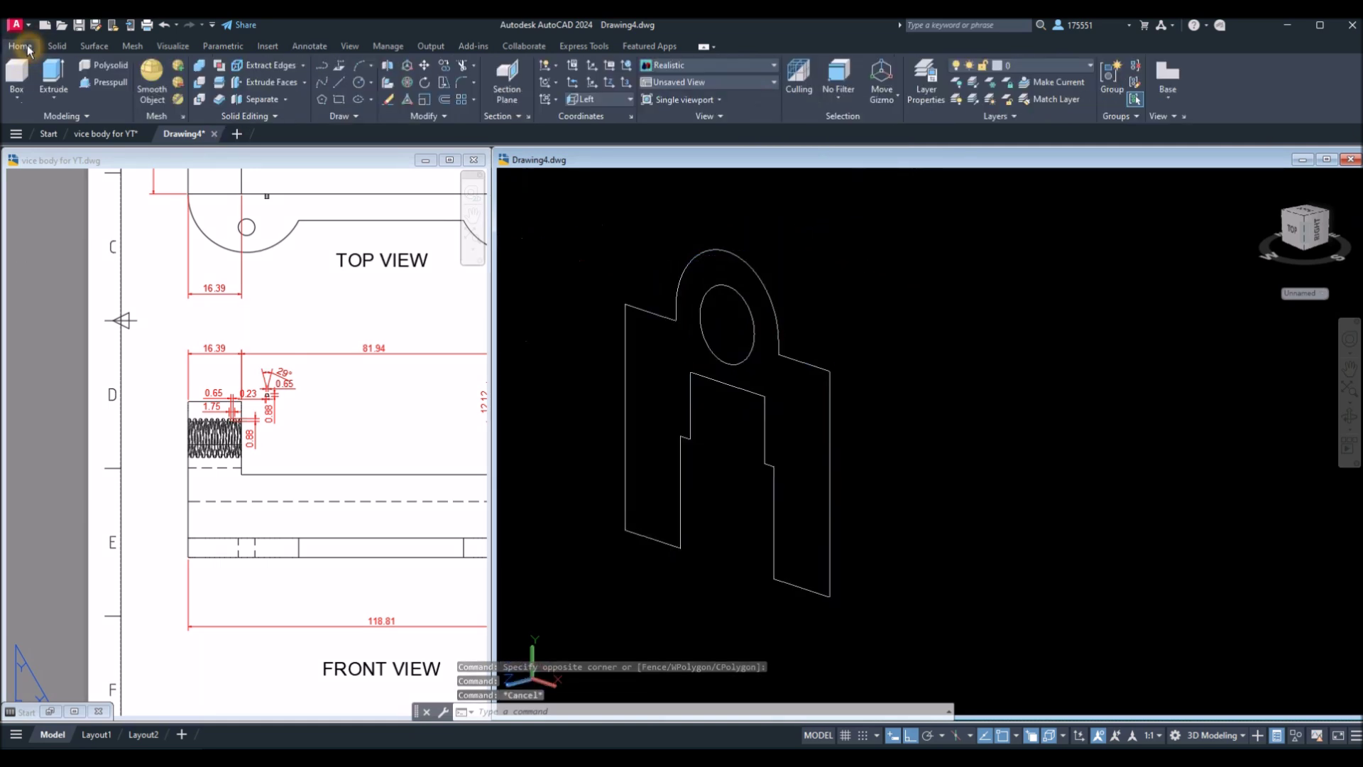
left_click(59, 101)
left_click(71, 121)
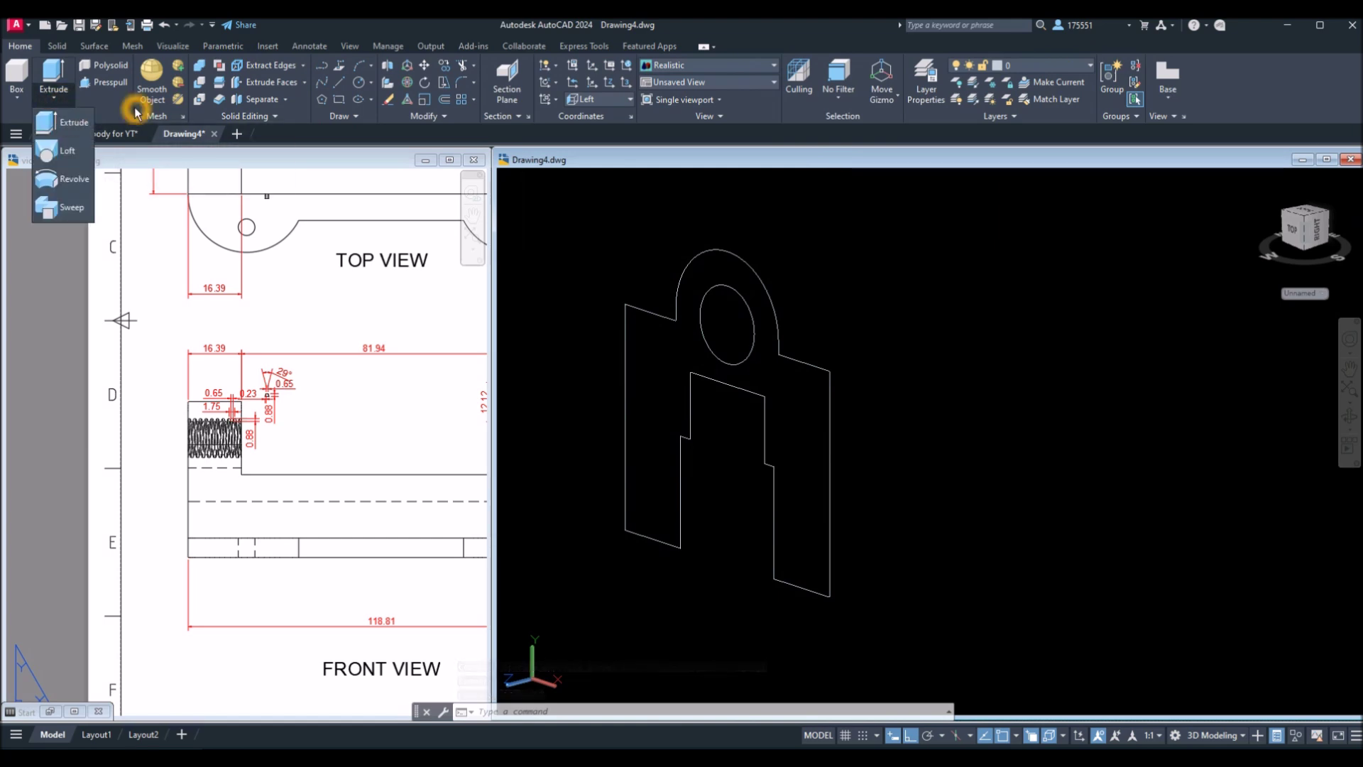
left_click(61, 105)
left_click(66, 122)
left_click(886, 518)
left_click(584, 244)
right_click(872, 287)
left_click(894, 298)
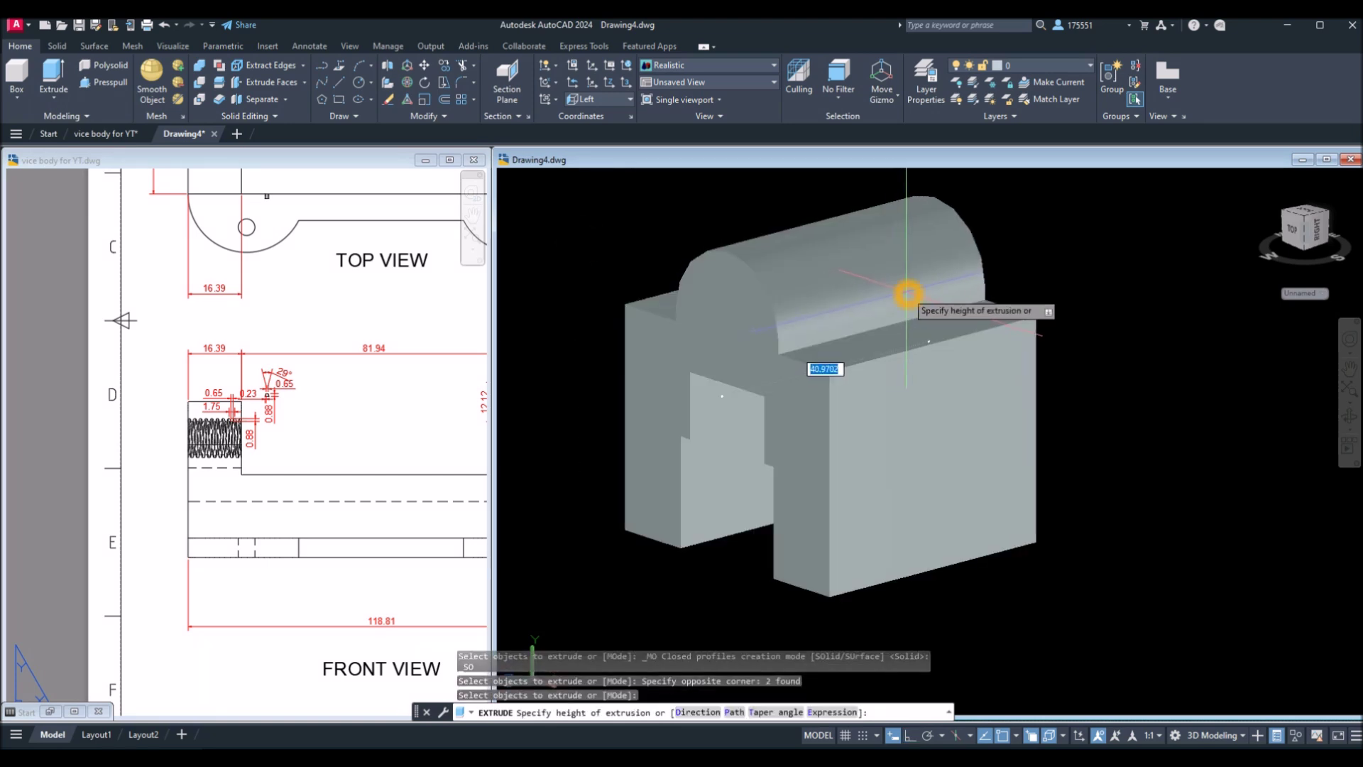
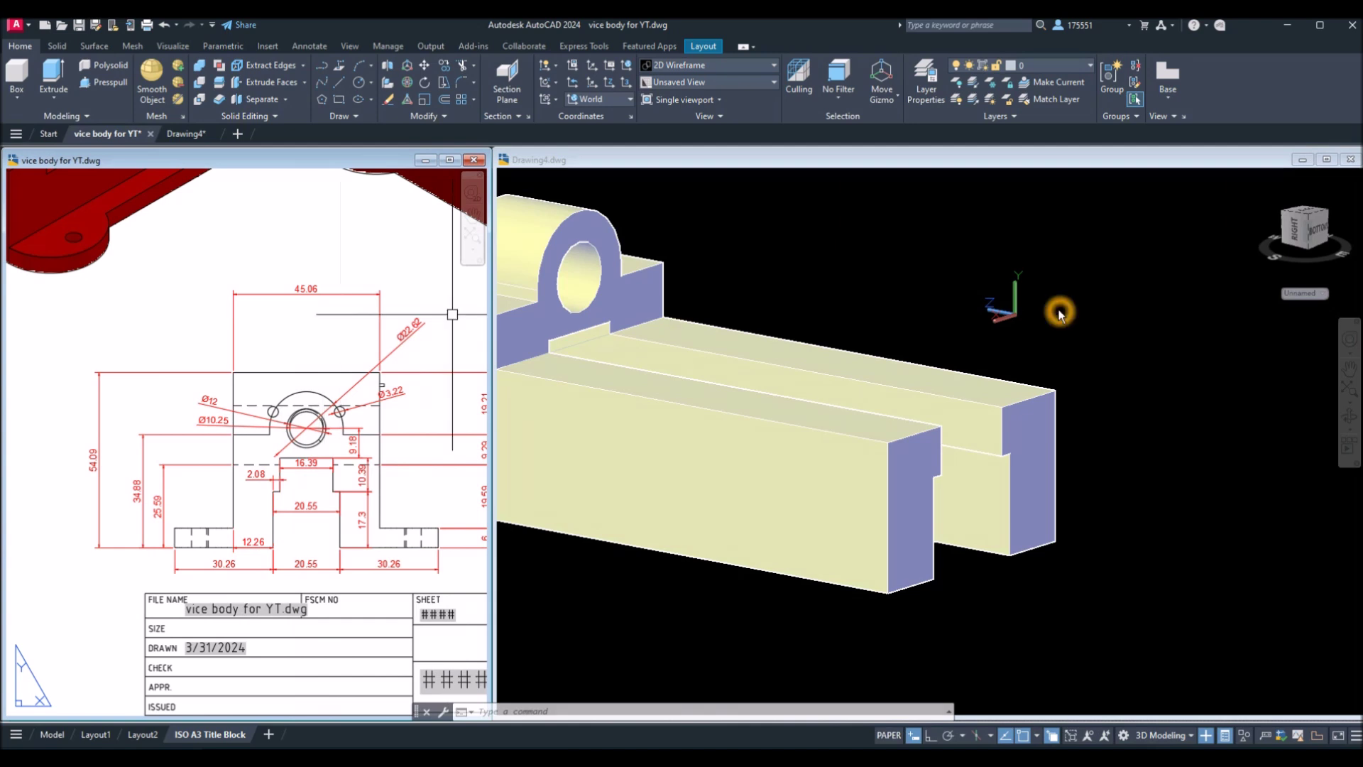
Step: Draw a closed rectangle from the lower outer corner of the rails' end face, 54.09 high and 45.06 wide
key("Return")
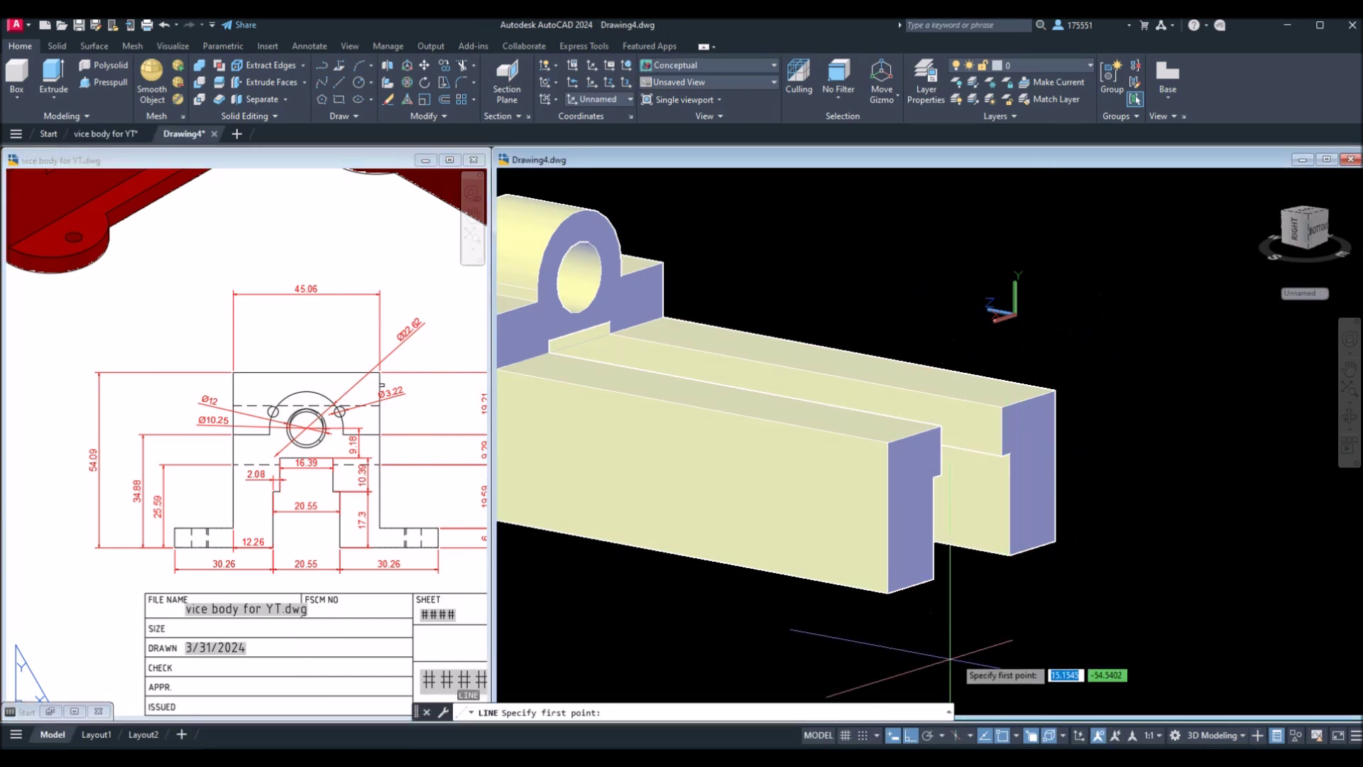
right_click(894, 598, "shift")
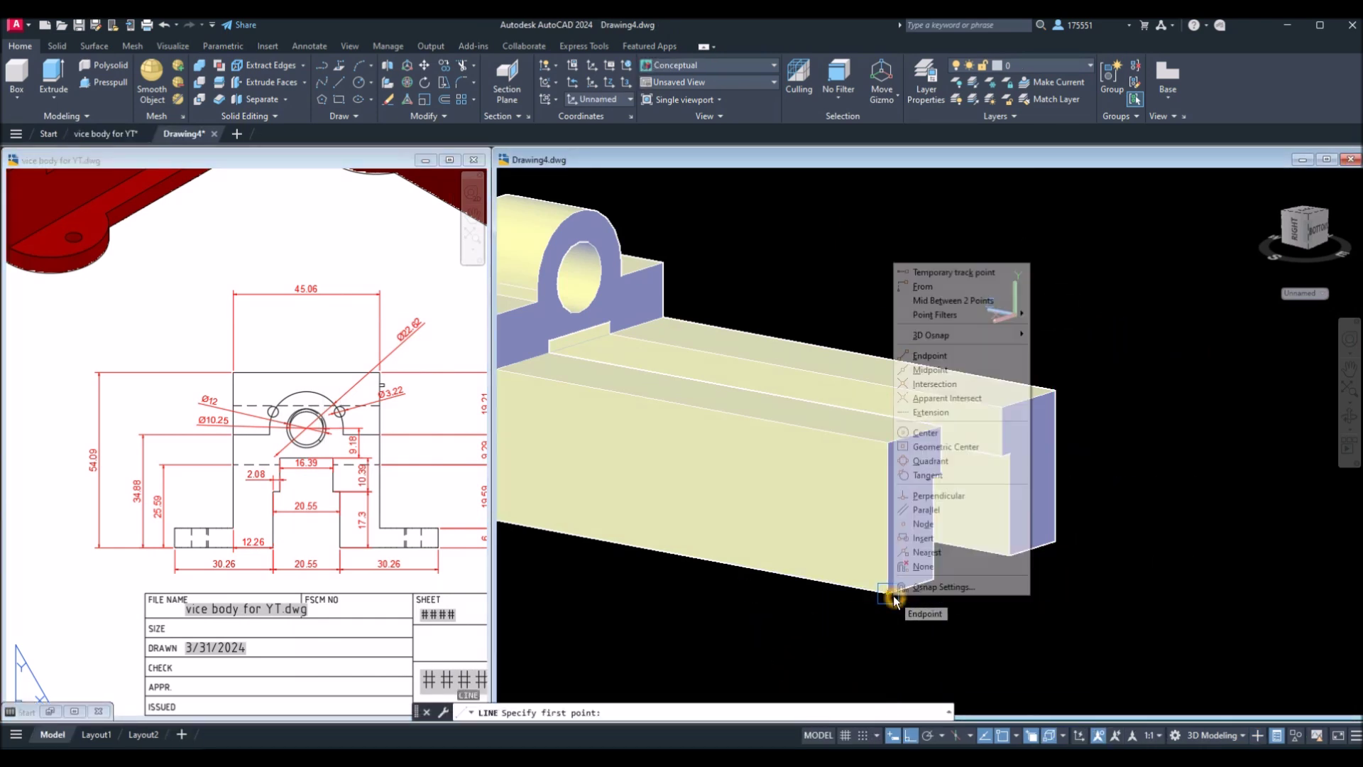
left_click(960, 355)
left_click(889, 591)
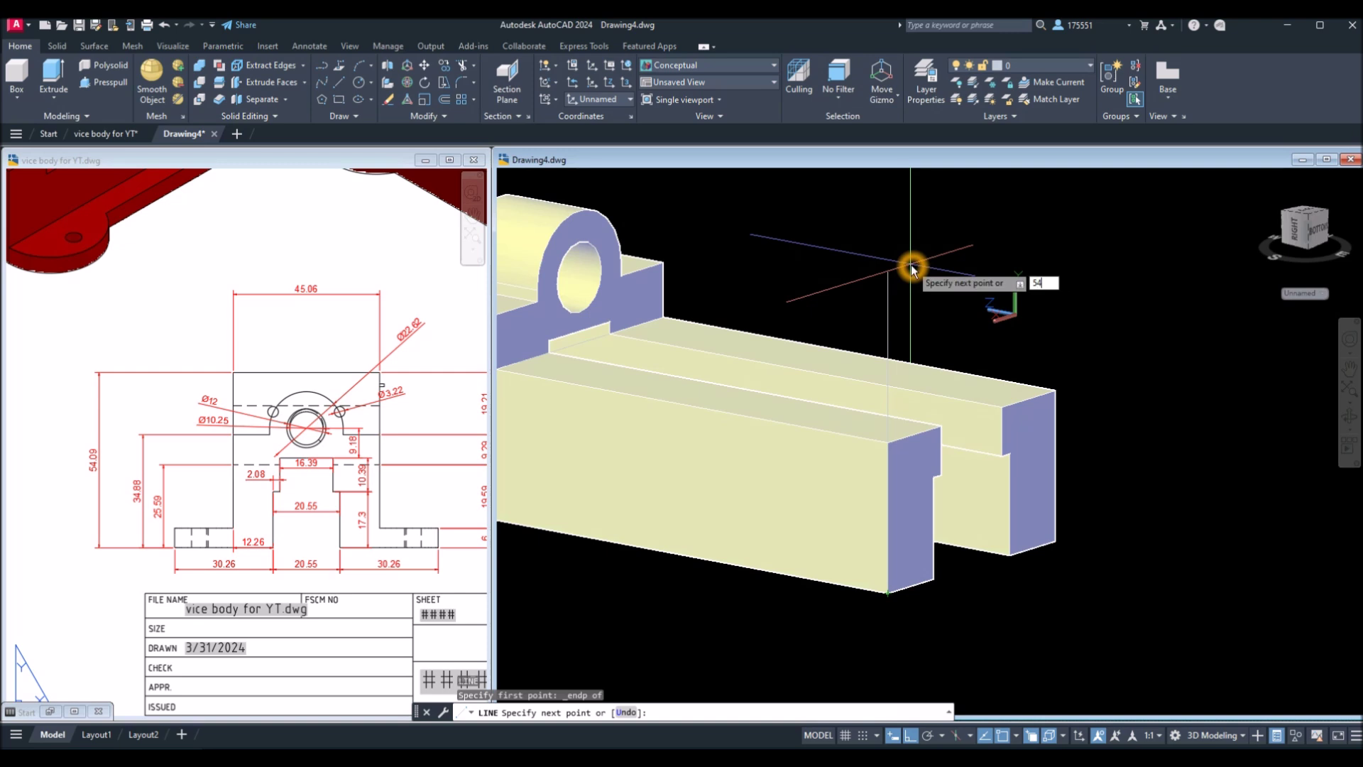
key("Return")
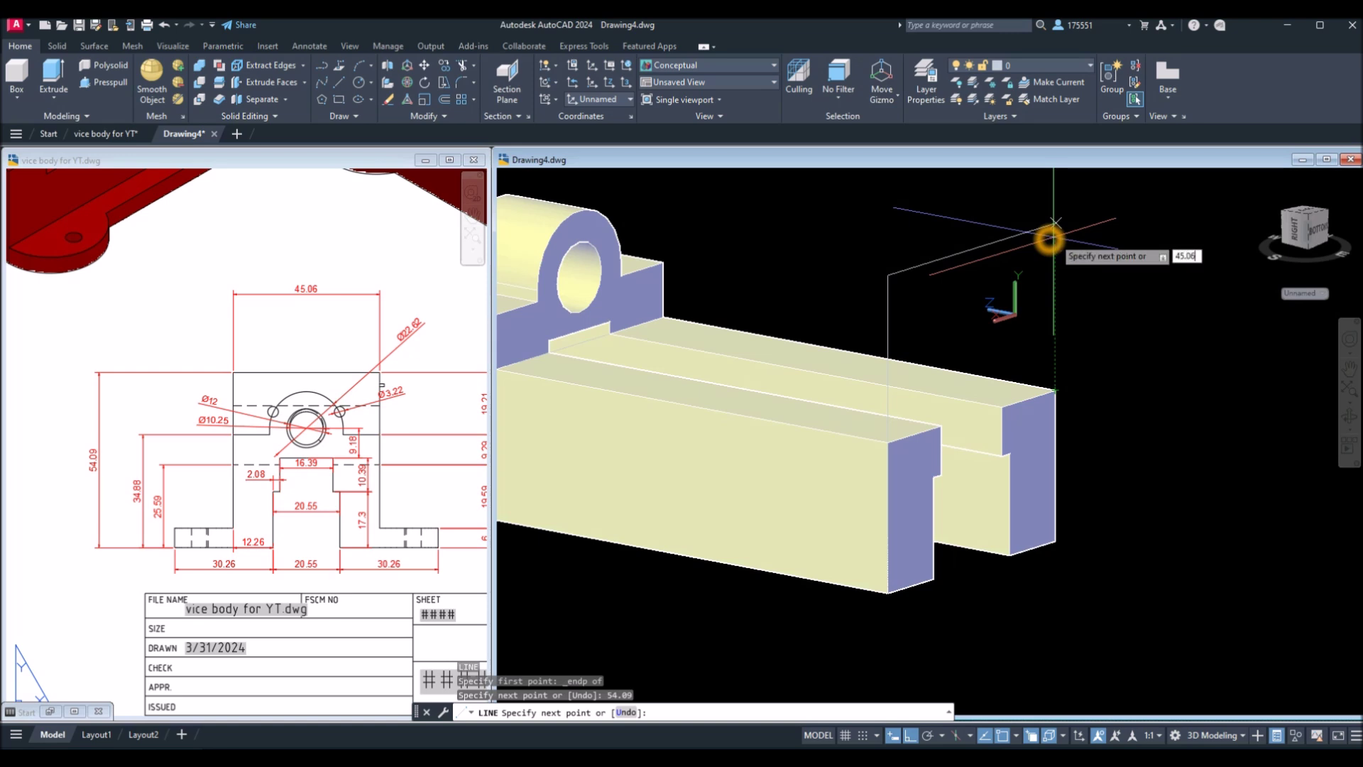
key("Return")
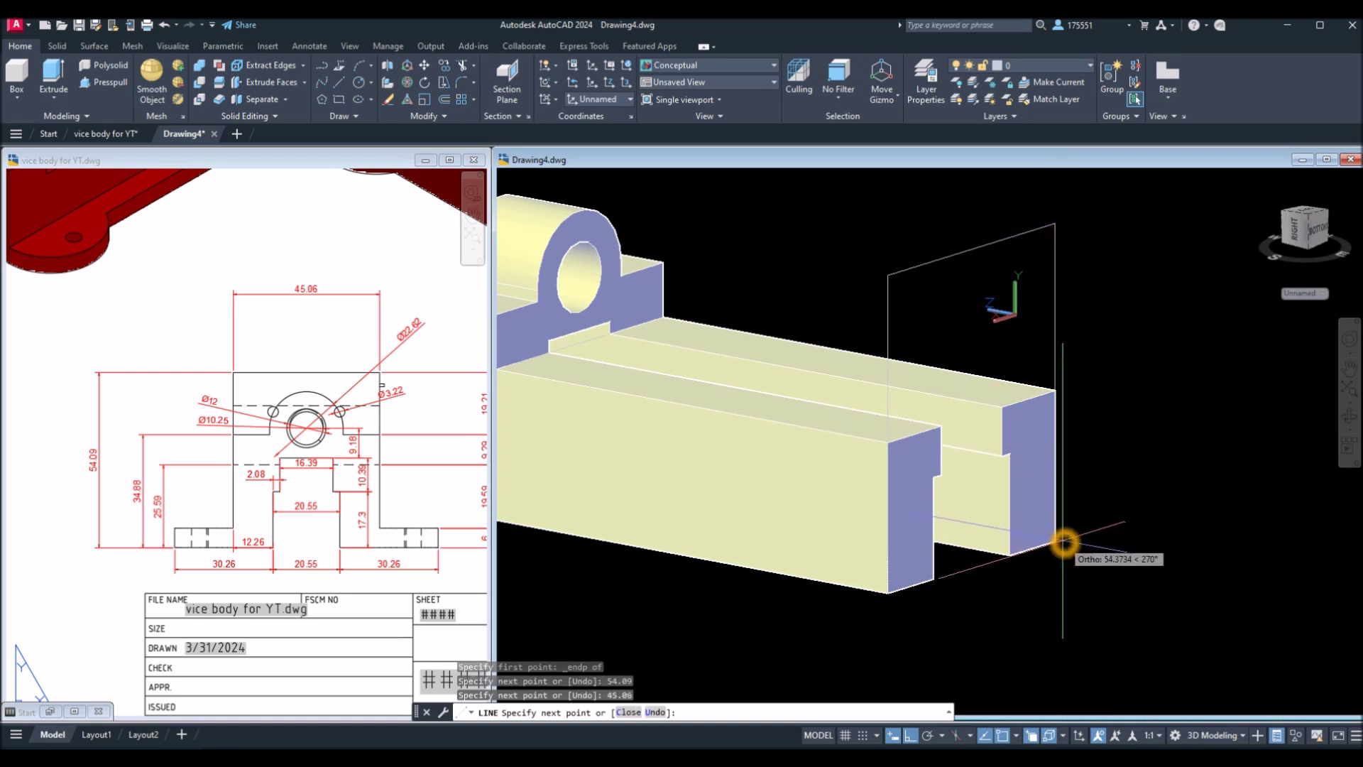
left_click(889, 593)
right_click(1058, 395)
left_click(1087, 404)
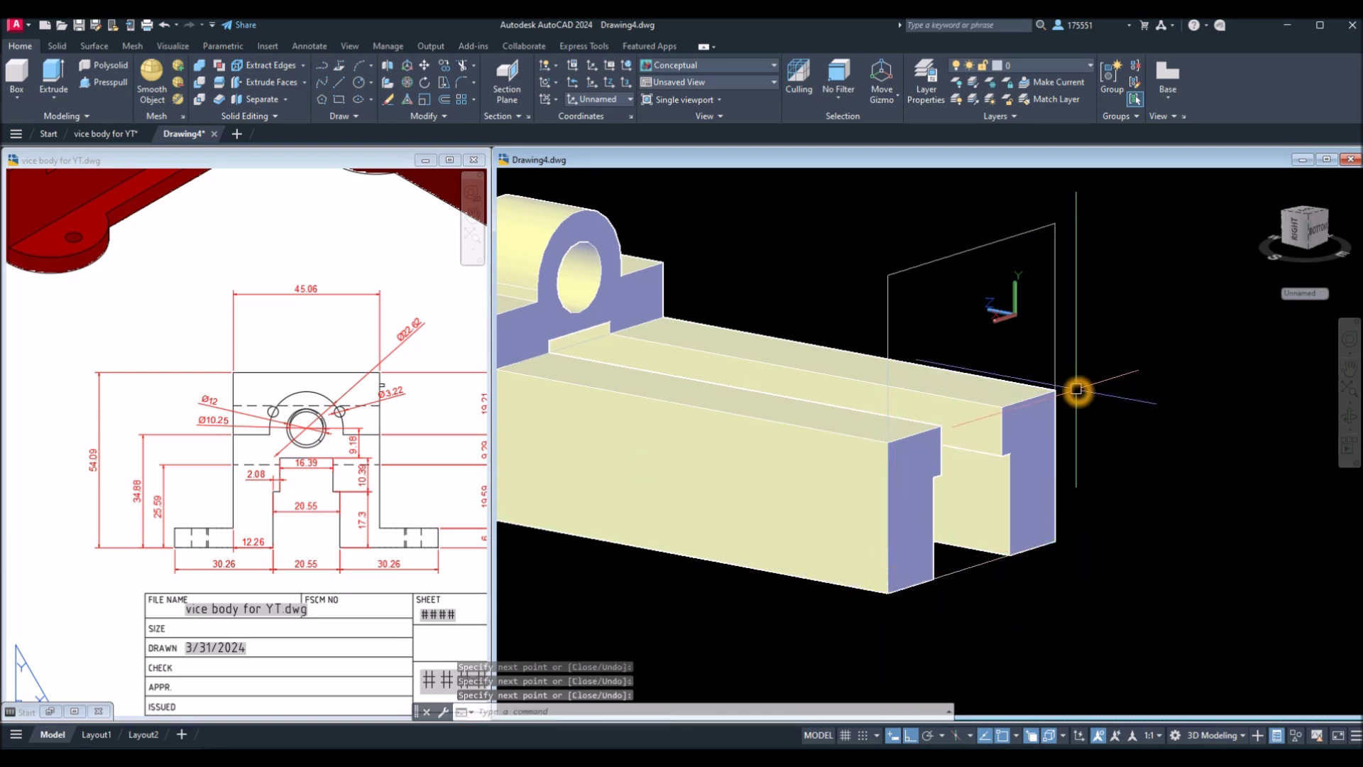
Step: Join the four lines of the end rectangle into a single polyline
type("J")
key("Return")
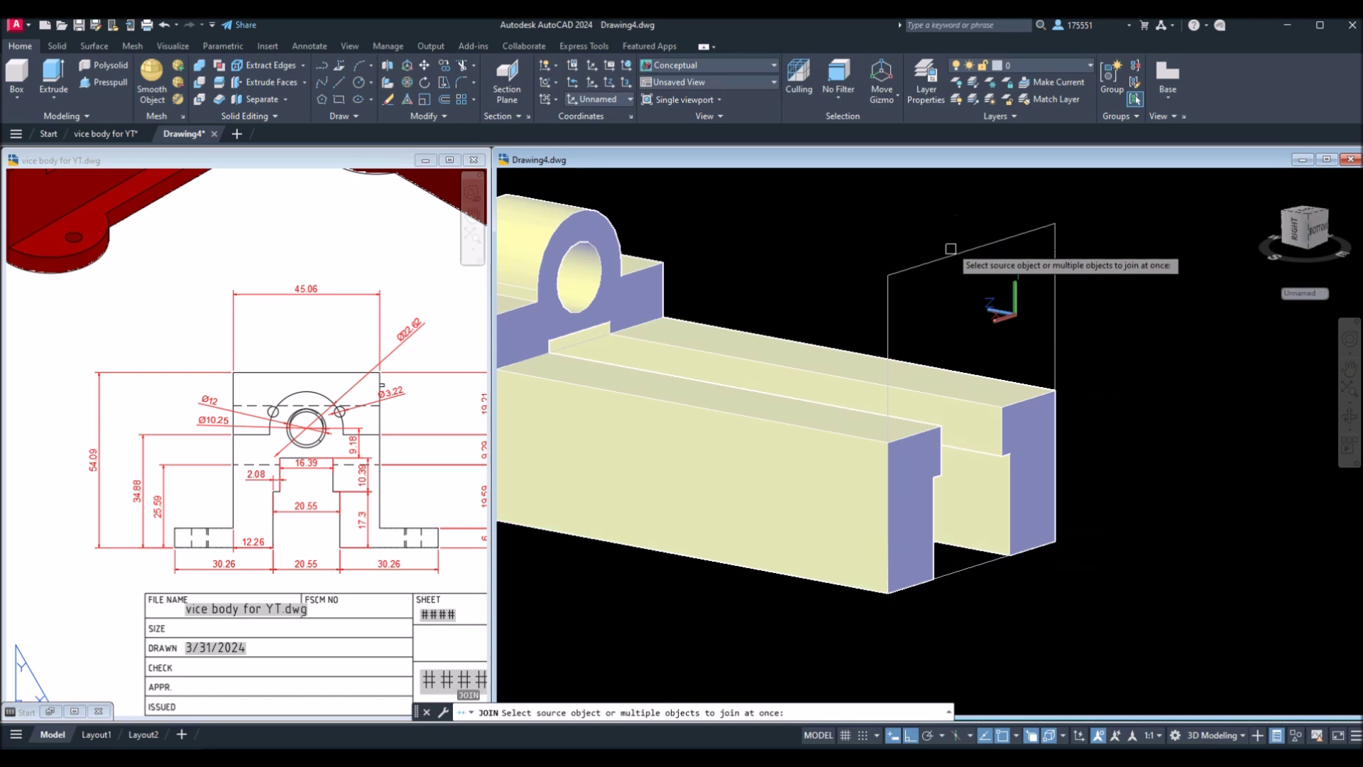
left_click(953, 256)
left_click(1056, 286)
left_click(888, 323)
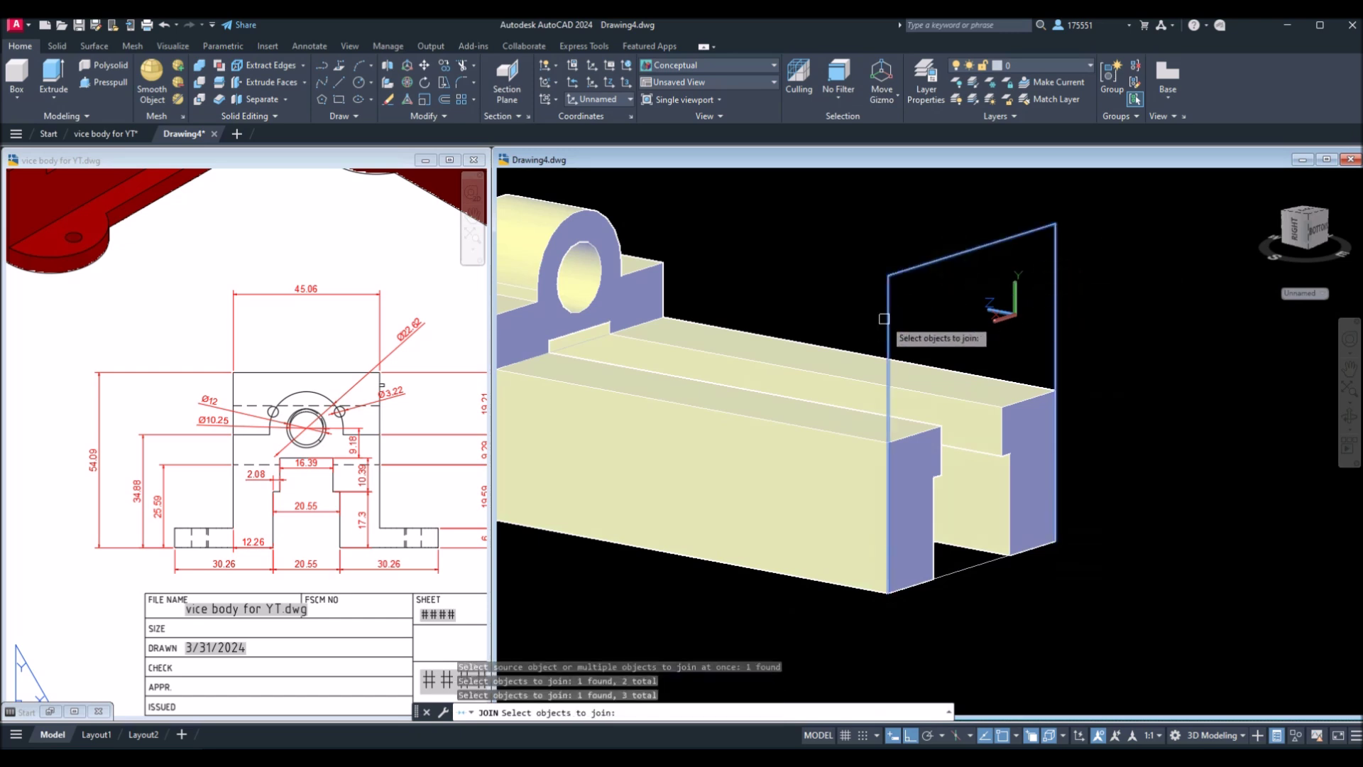
left_click(974, 568)
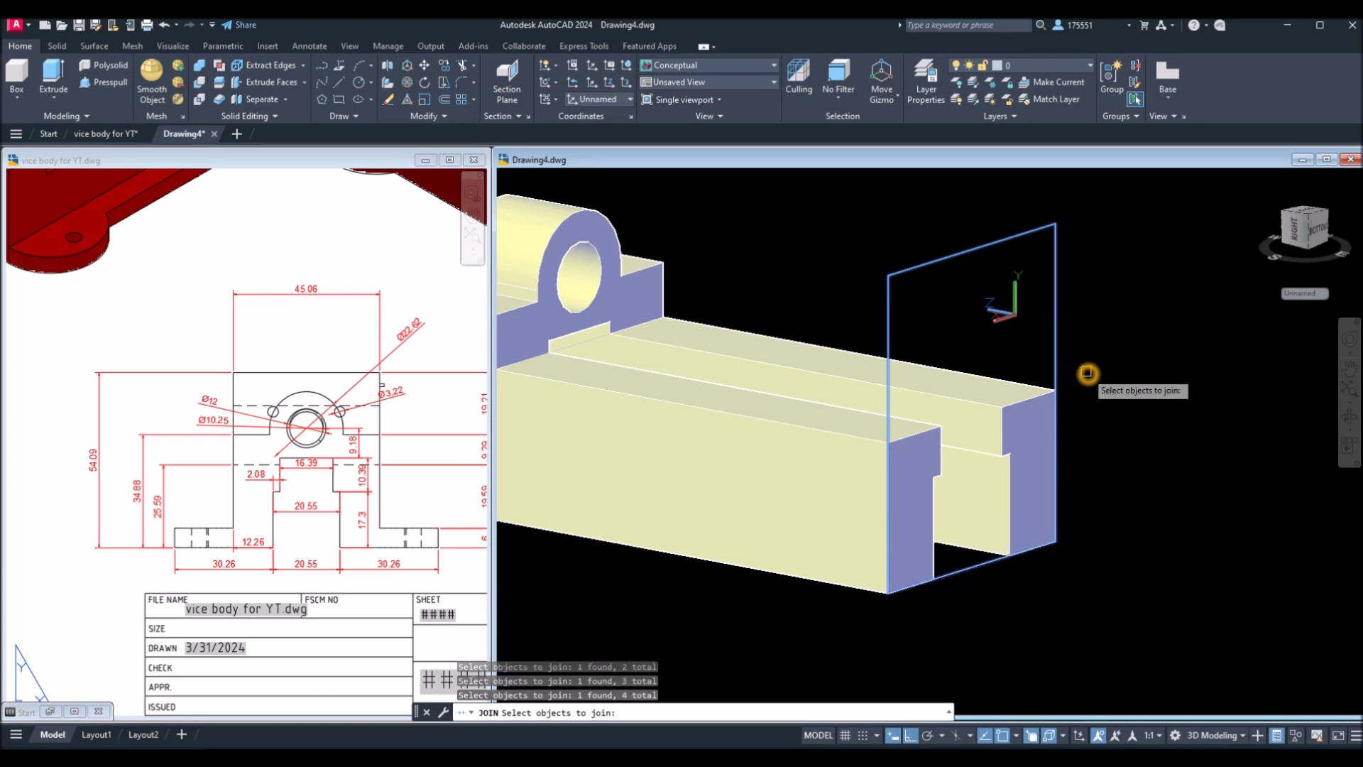
key("Return")
Step: Look up the end block's thickness in the reference front view and extrude the rectangle 20.48 outward from the rails
left_click(353, 483)
scroll(350, 482, "up", 3)
scroll(475, 417, "down", 3)
middle_click_drag(314, 485, 584, 493)
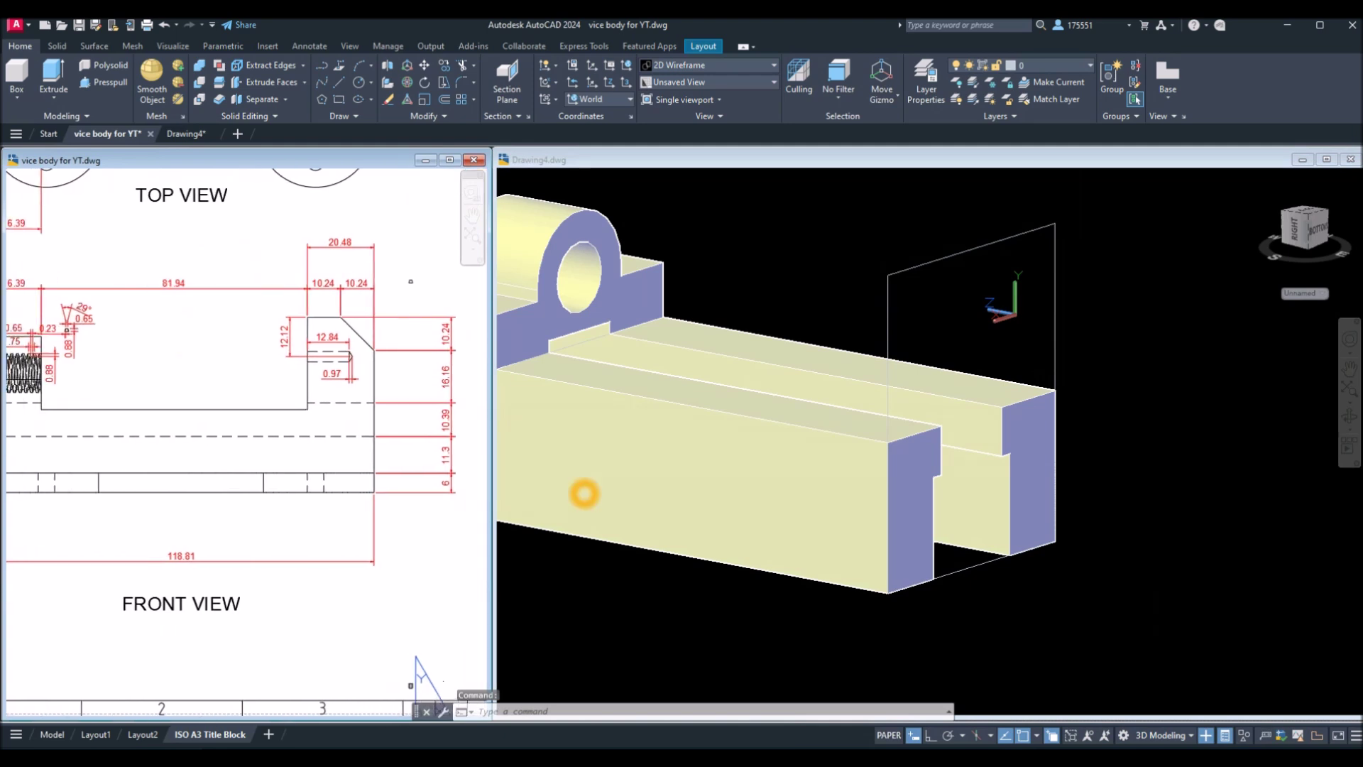
middle_click_drag(414, 420, 413, 475)
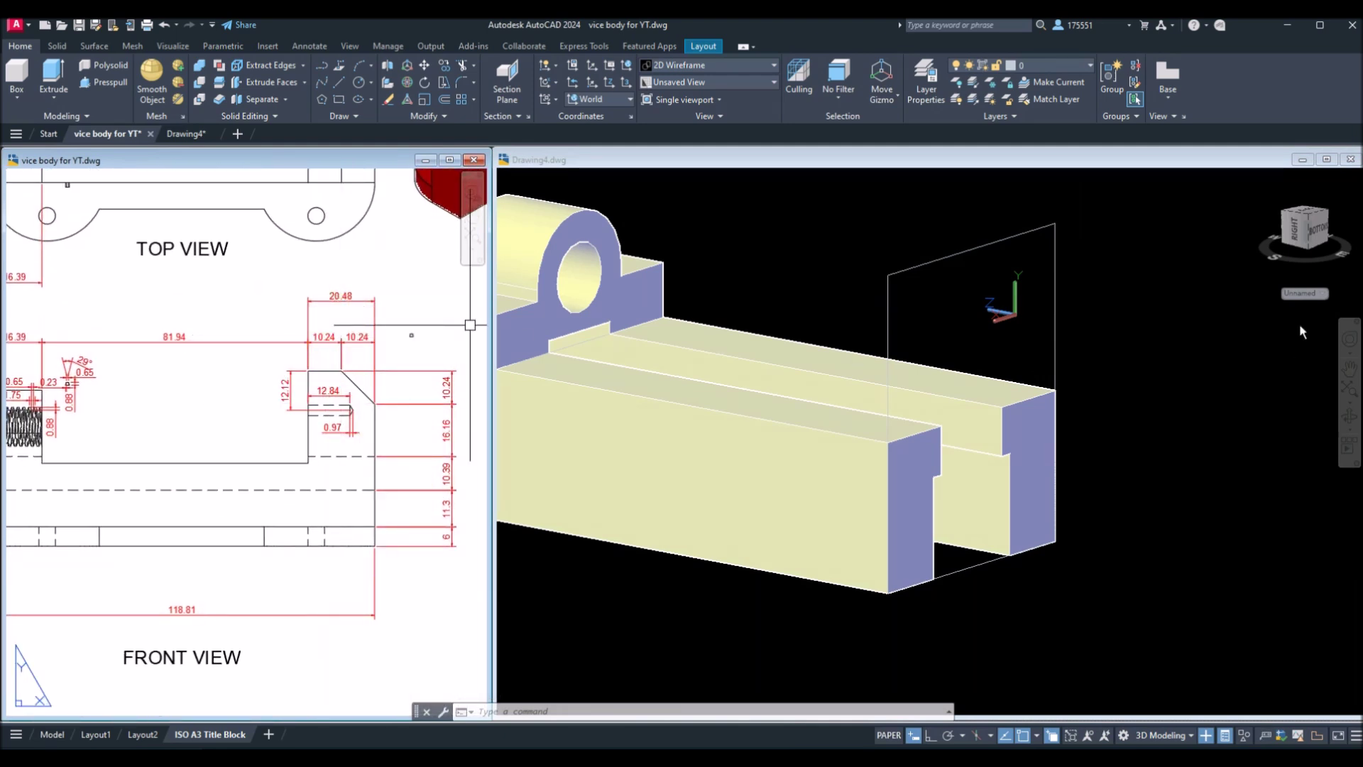
left_click(1105, 323)
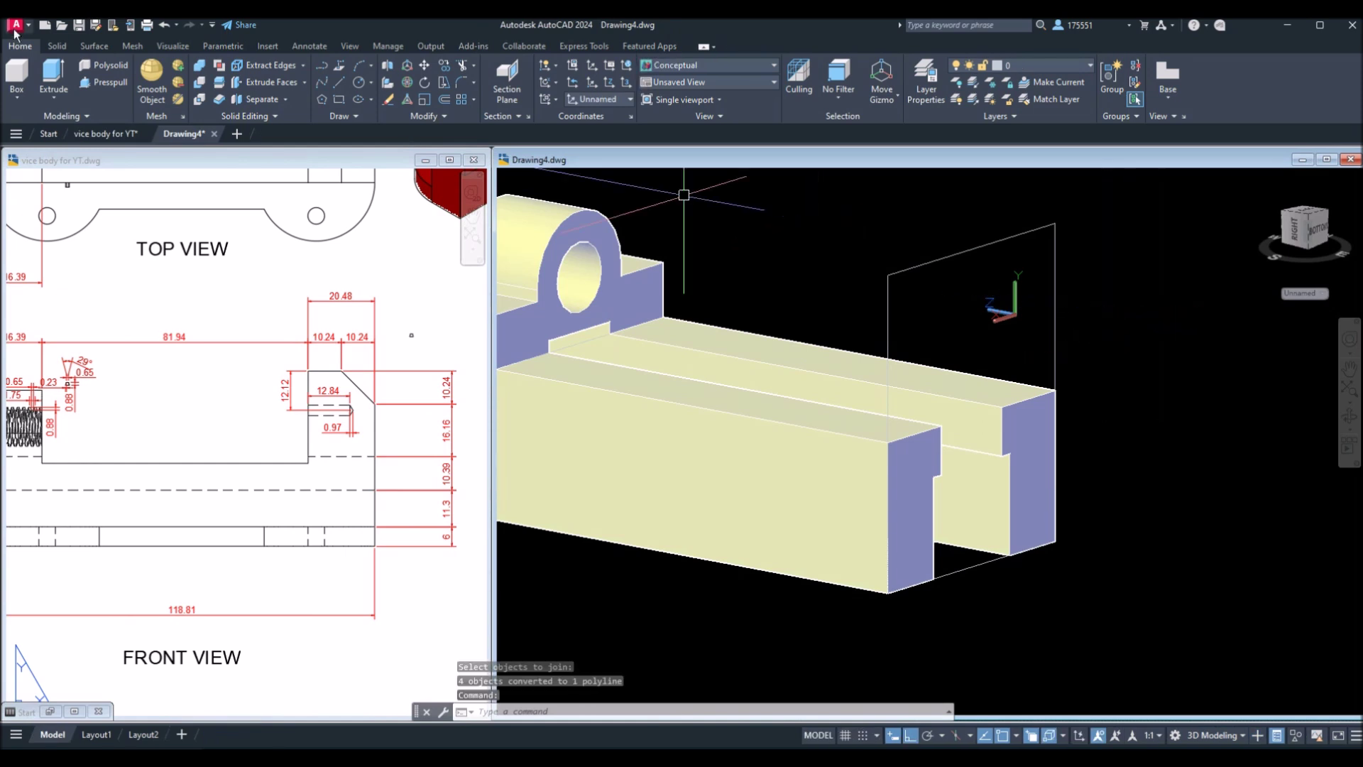
left_click(53, 69)
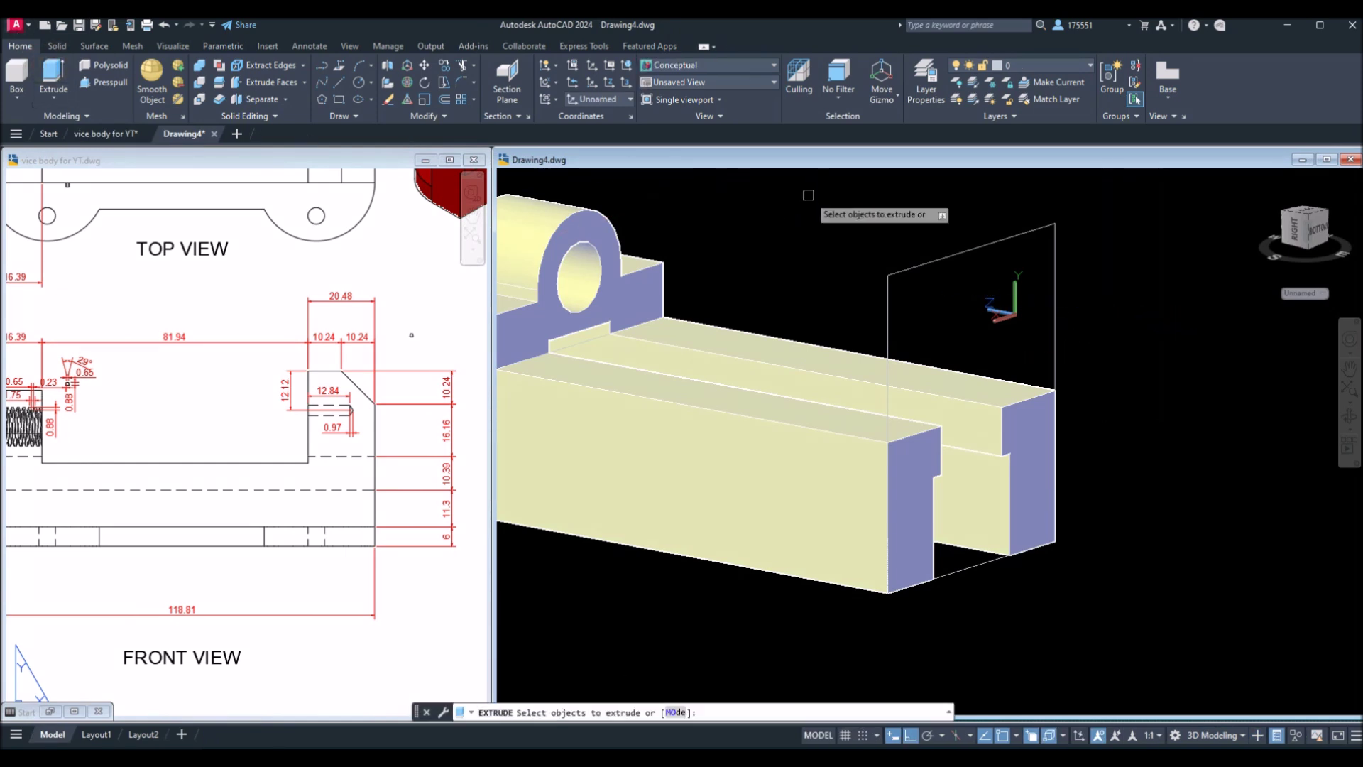
left_click(915, 267)
right_click(1073, 252)
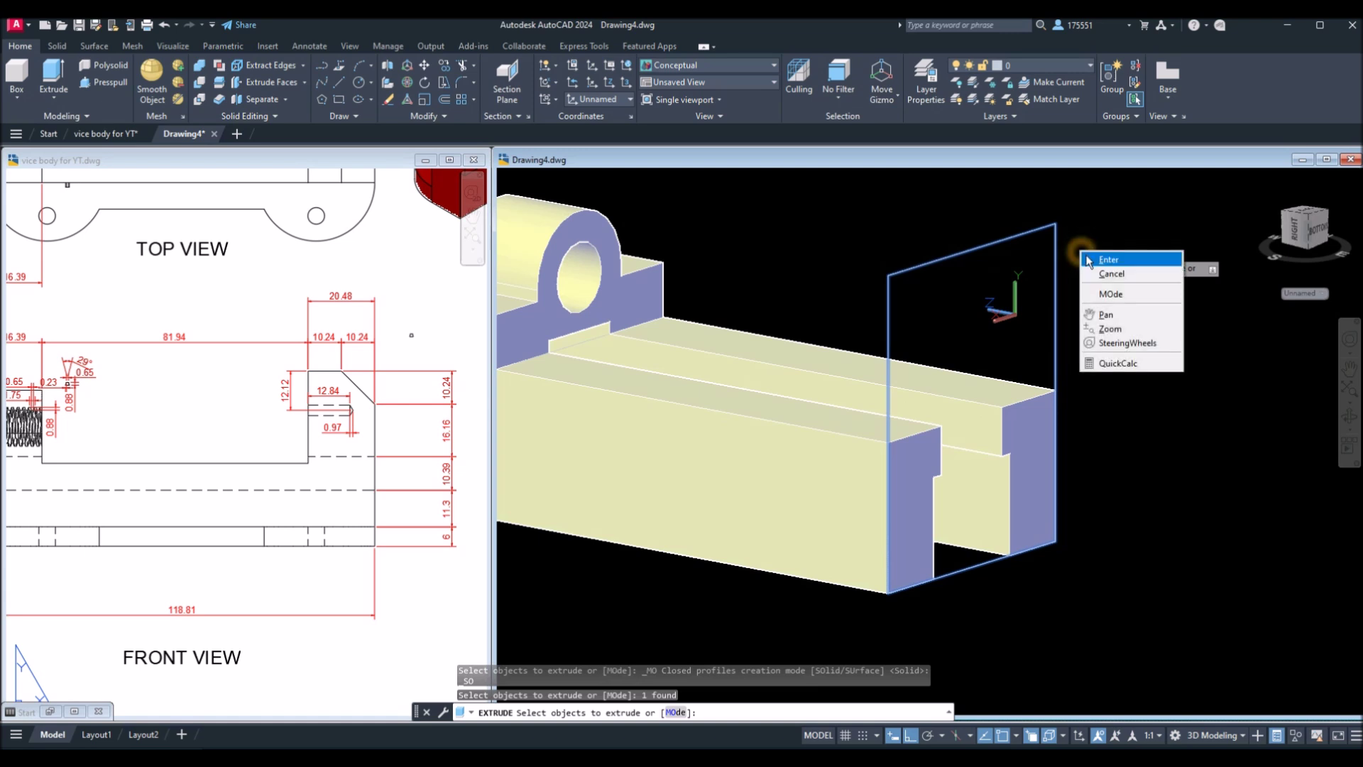
left_click(1106, 260)
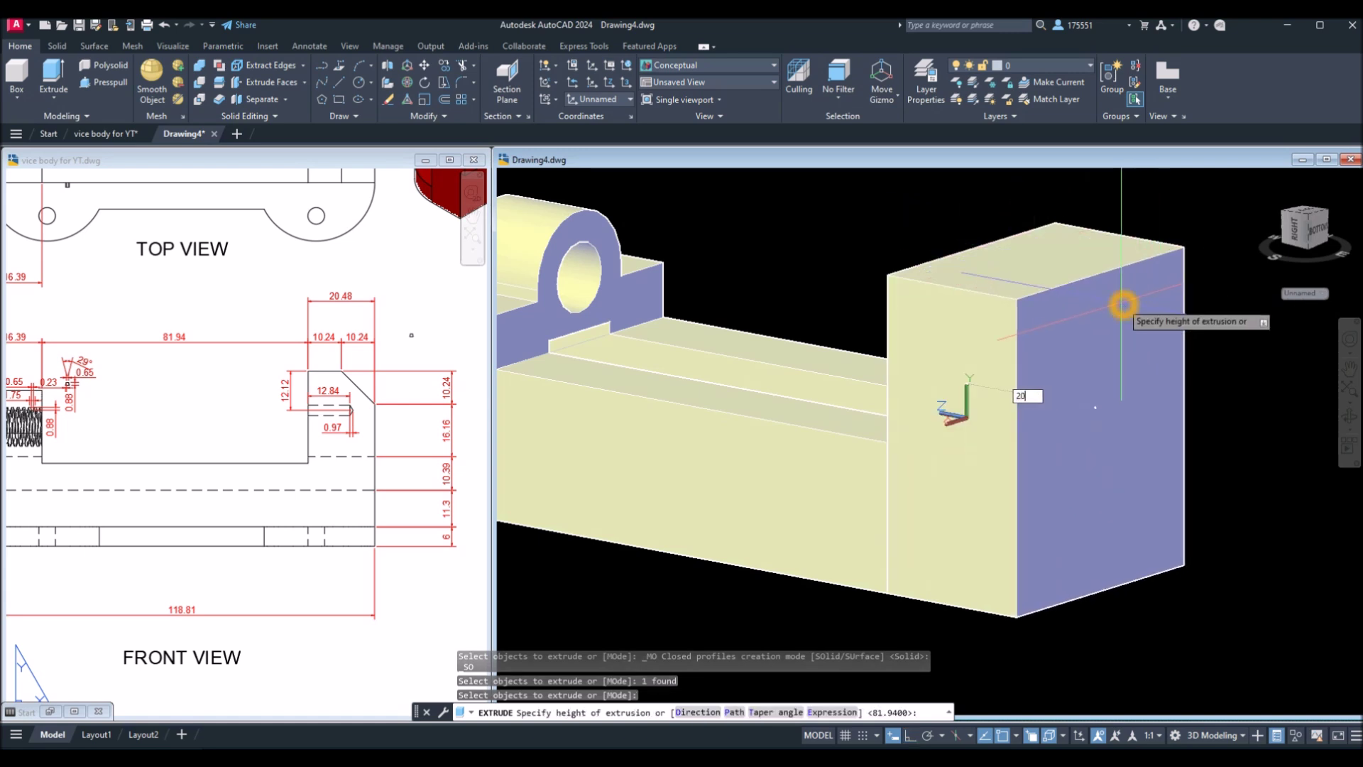
type("20.48")
key("Return")
Step: View the model from the side and at an angle, and examine the reference front view for the end block's chamfer dimensions
scroll(755, 281, "down", 3)
left_click(526, 182)
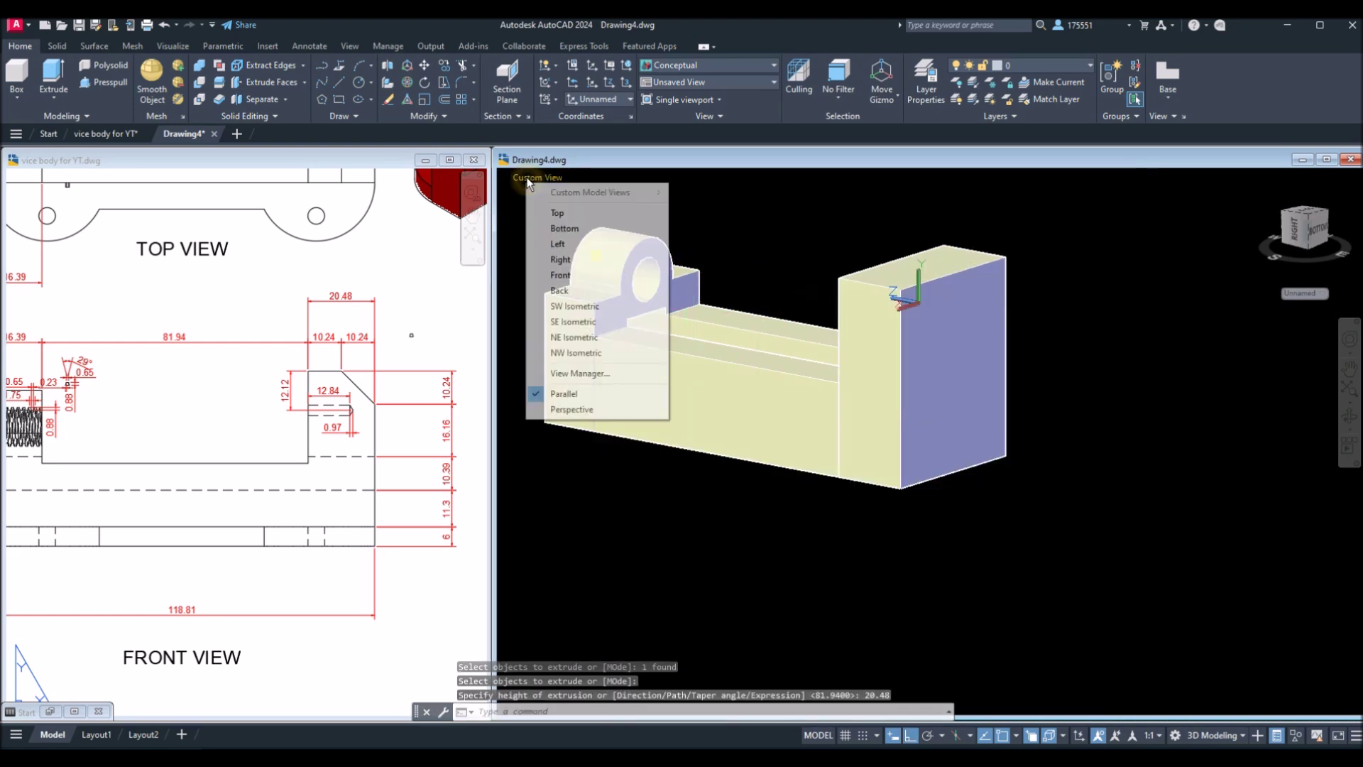
left_click(561, 266)
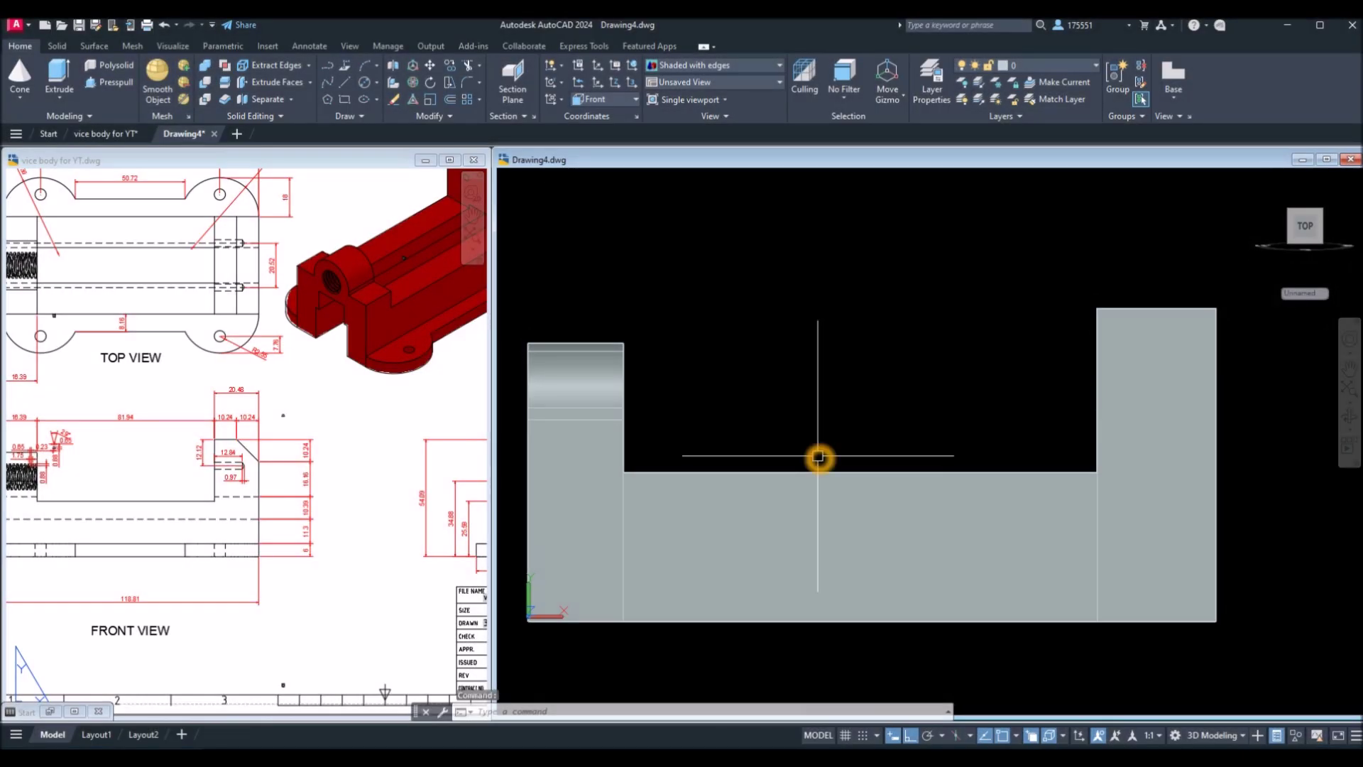
middle_click_drag(845, 460, 1268, 417, "shift")
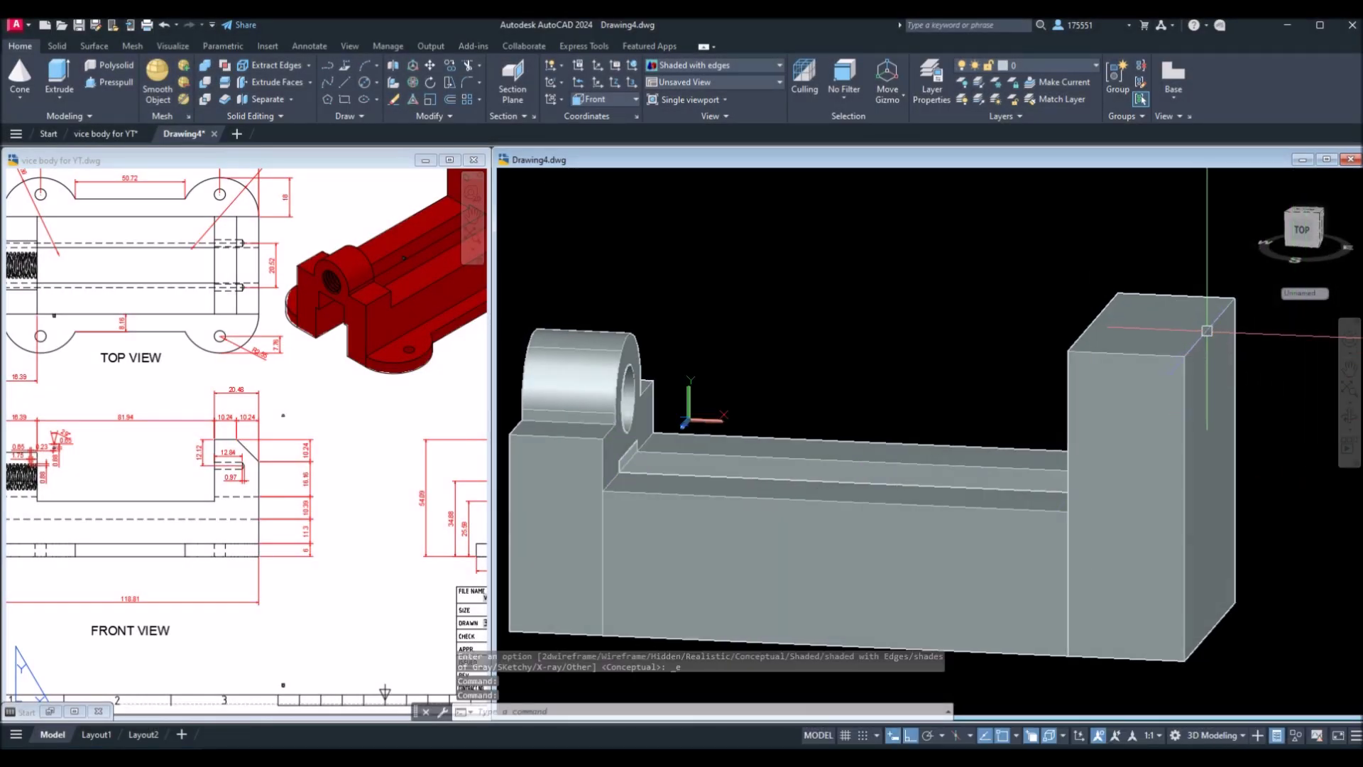
left_click(183, 547)
scroll(213, 497, "up", 2)
scroll(316, 472, "down", 2)
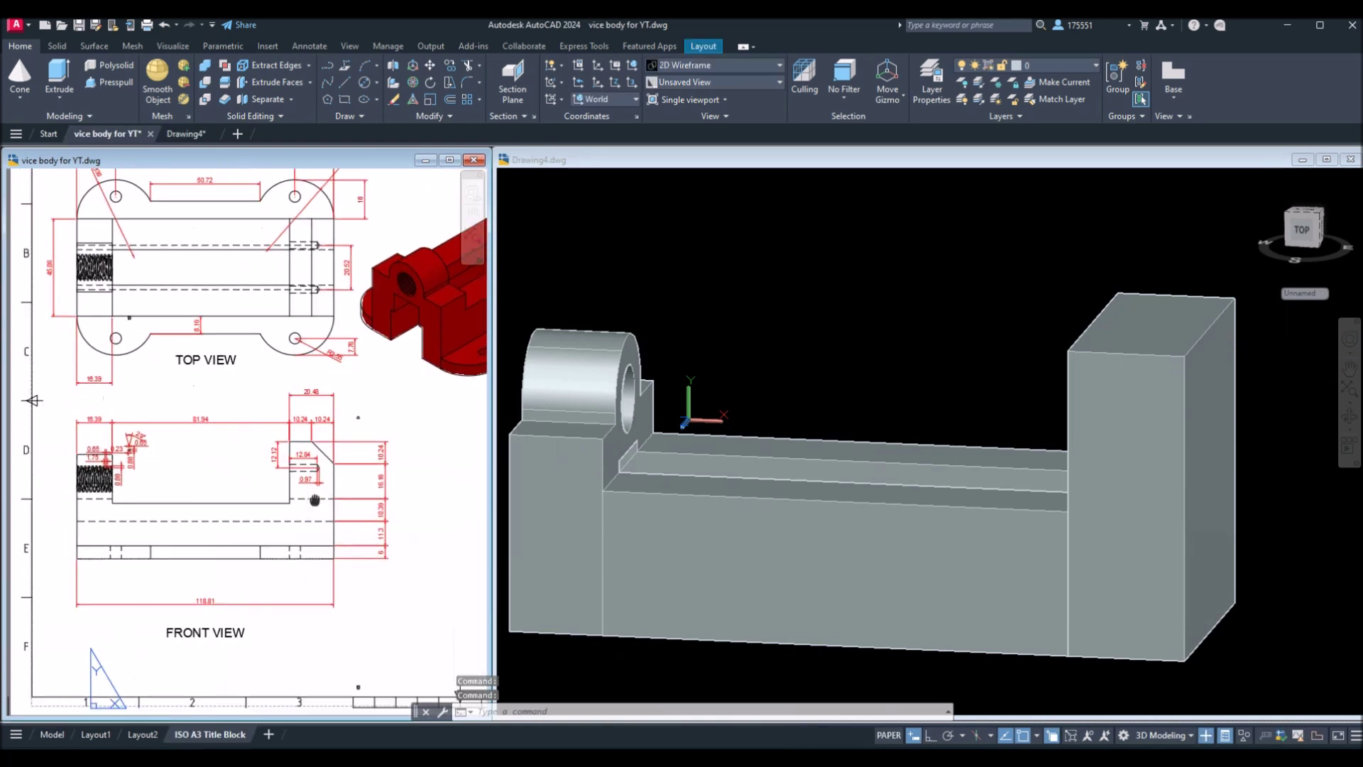
scroll(326, 462, "up", 3)
left_click(694, 244)
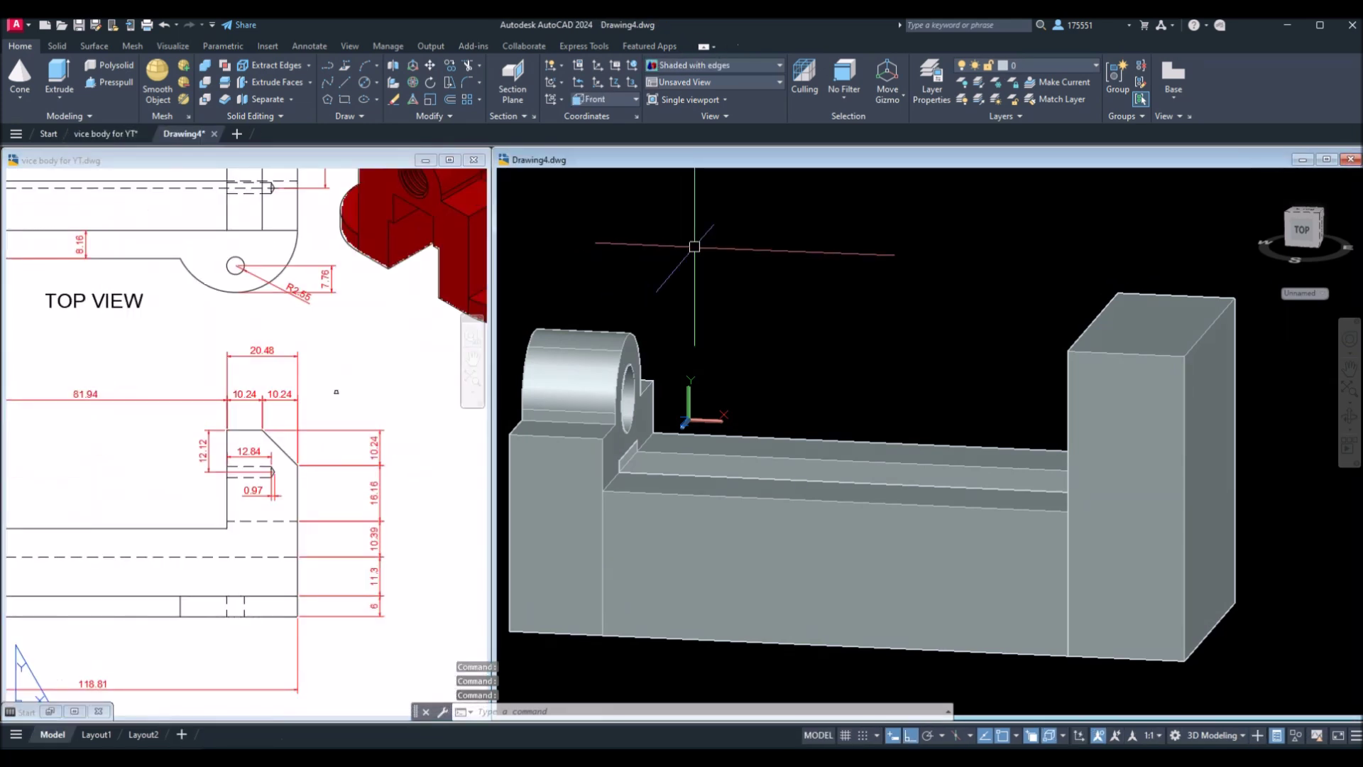
Step: Chamfer the top outer edge of the end block with both distances set to 10.24
left_click(55, 46)
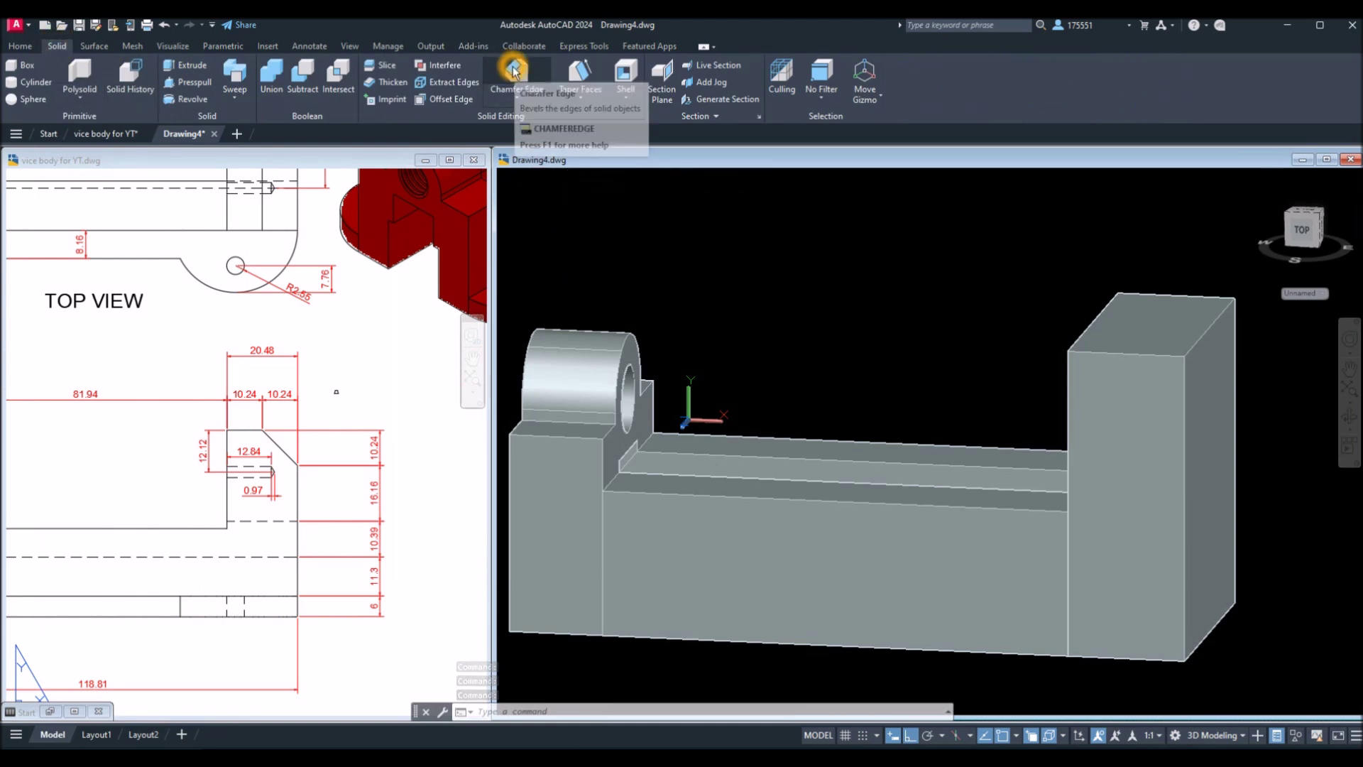
left_click(517, 86)
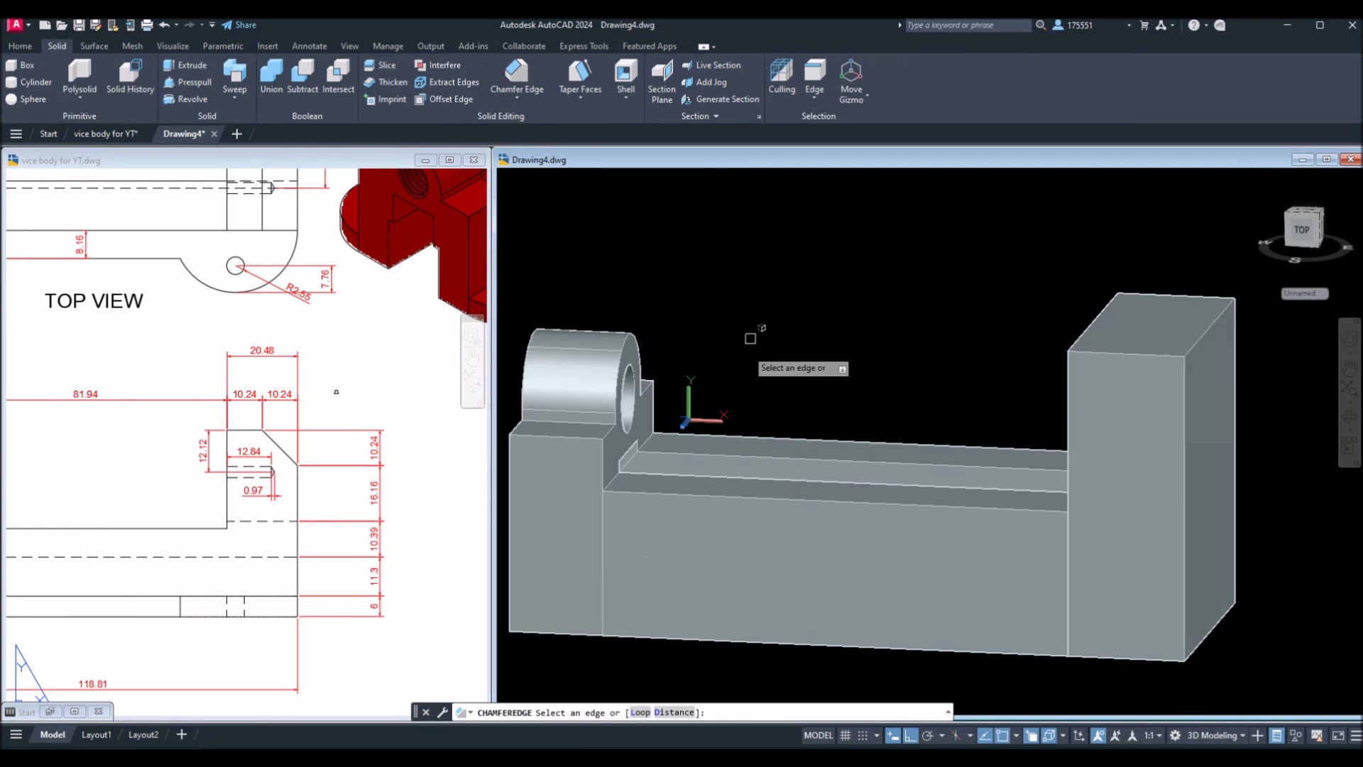
left_click_drag(416, 710, 611, 307)
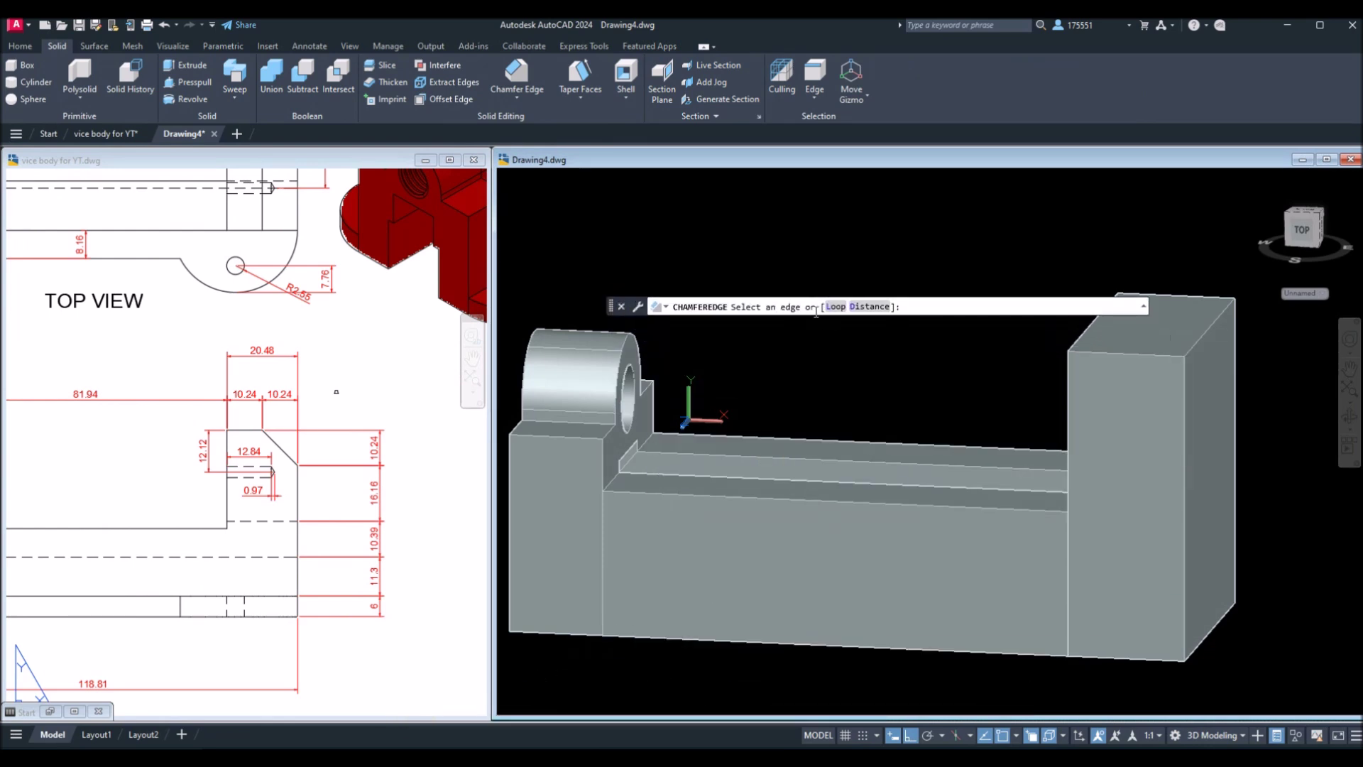
left_click(870, 306)
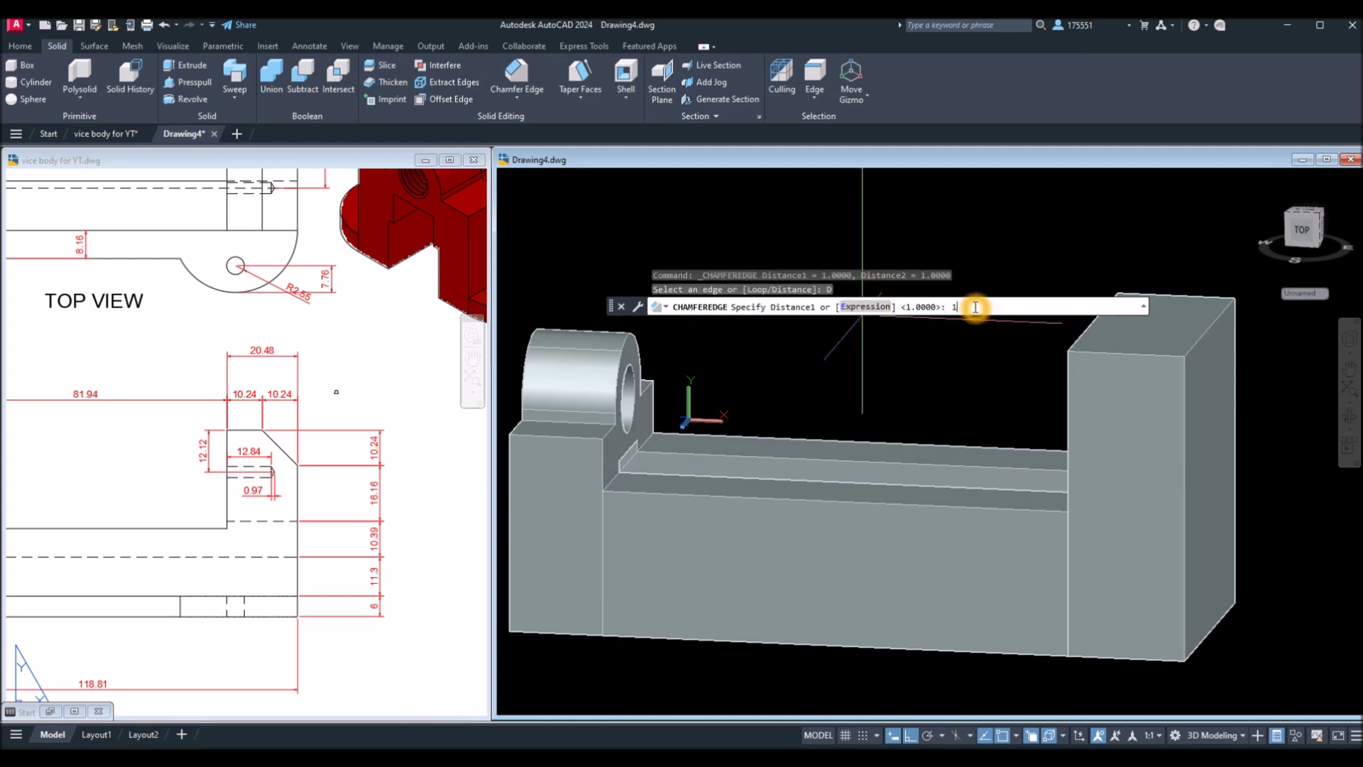
type("10.24")
key("Return")
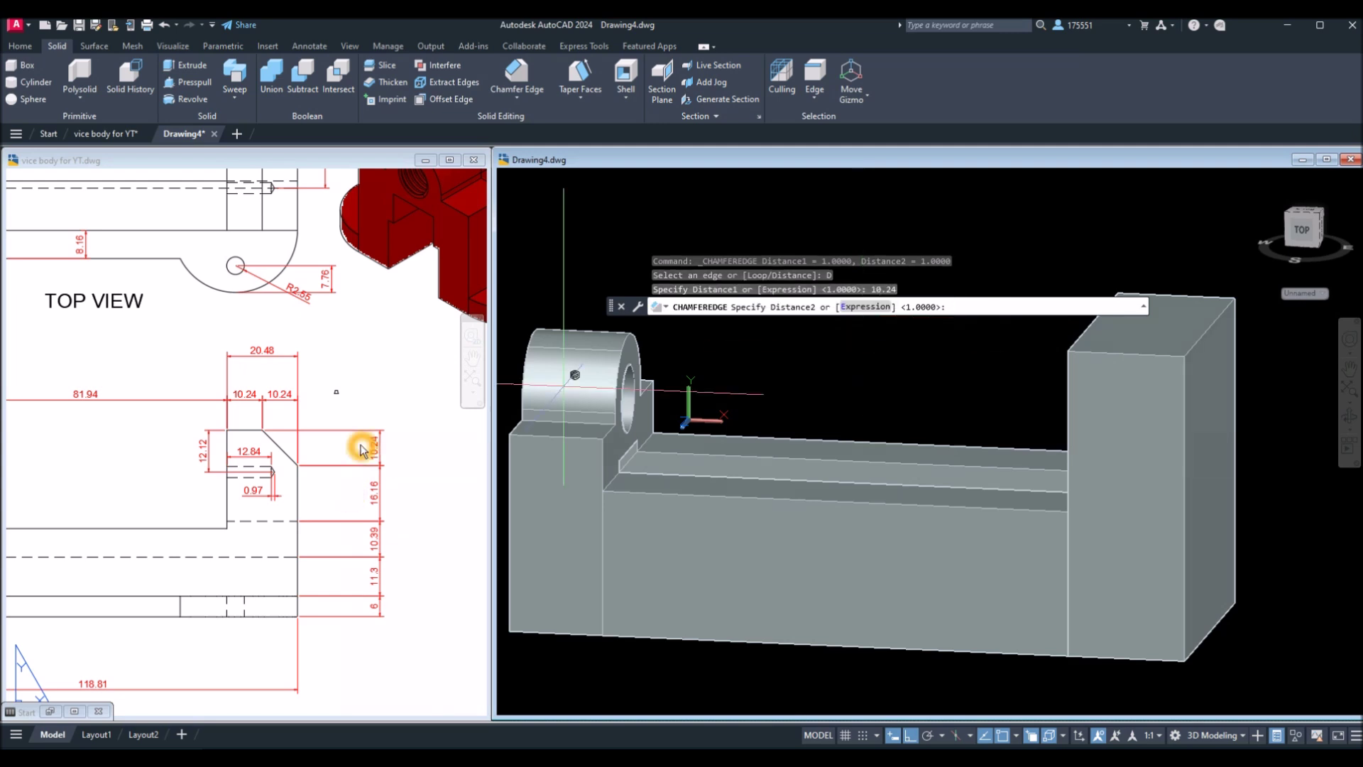
left_click(967, 310)
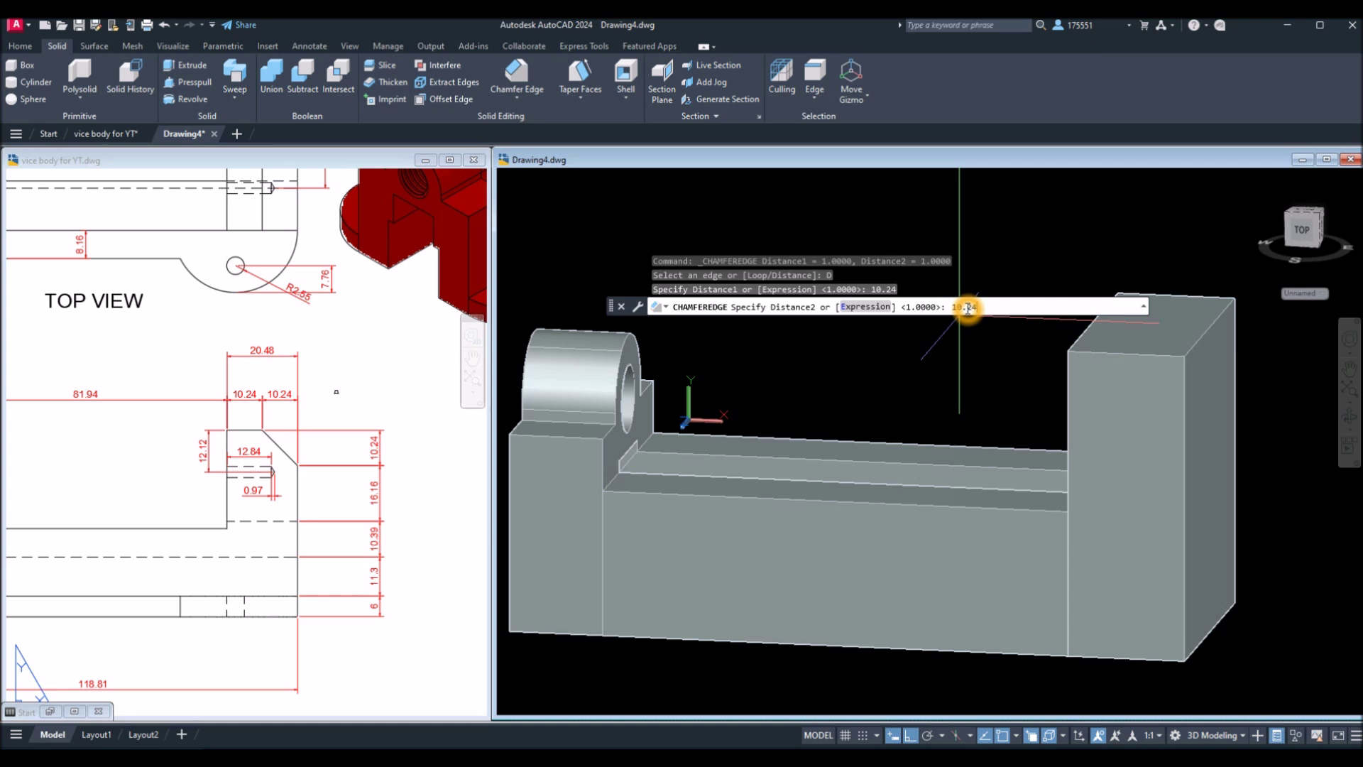
type("10.24")
key("Return")
left_click(1202, 341)
right_click(1153, 241)
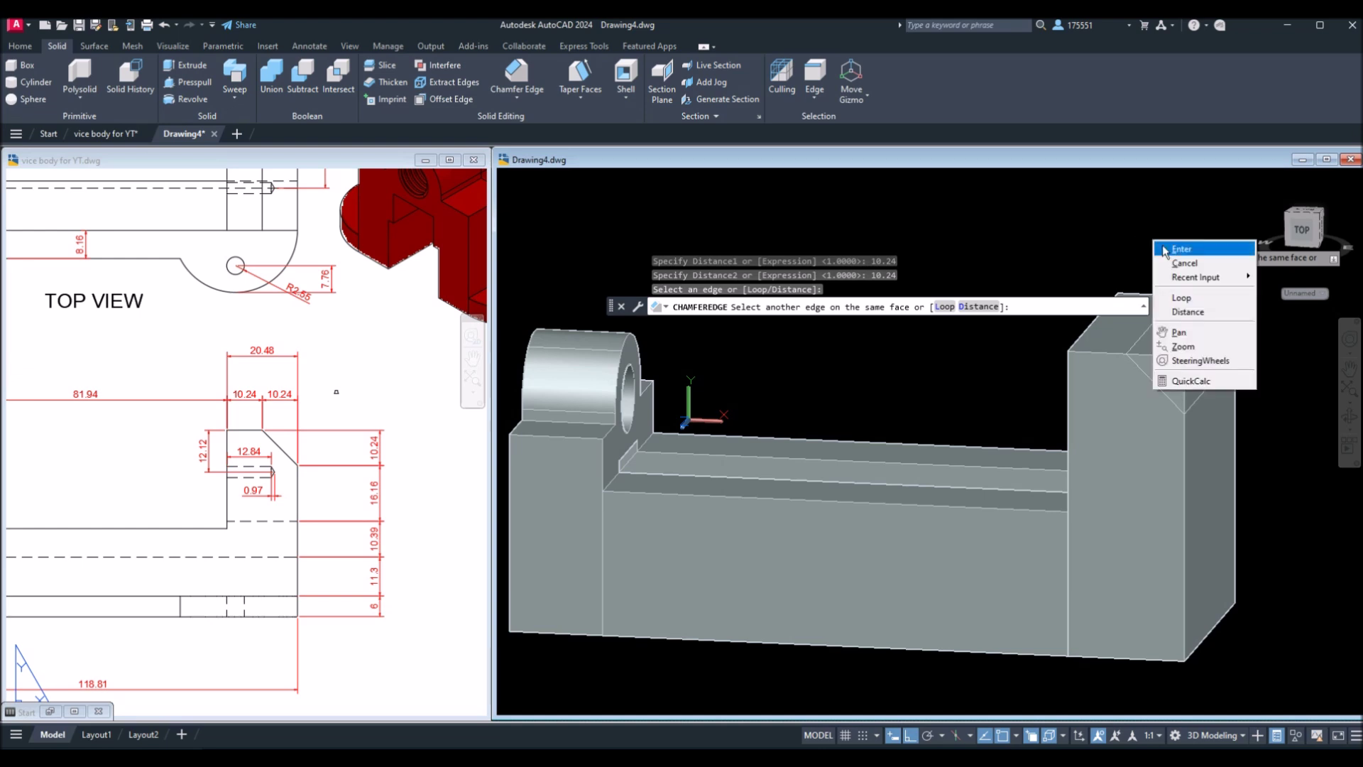
left_click(1181, 248)
right_click(1166, 252)
left_click(1179, 252)
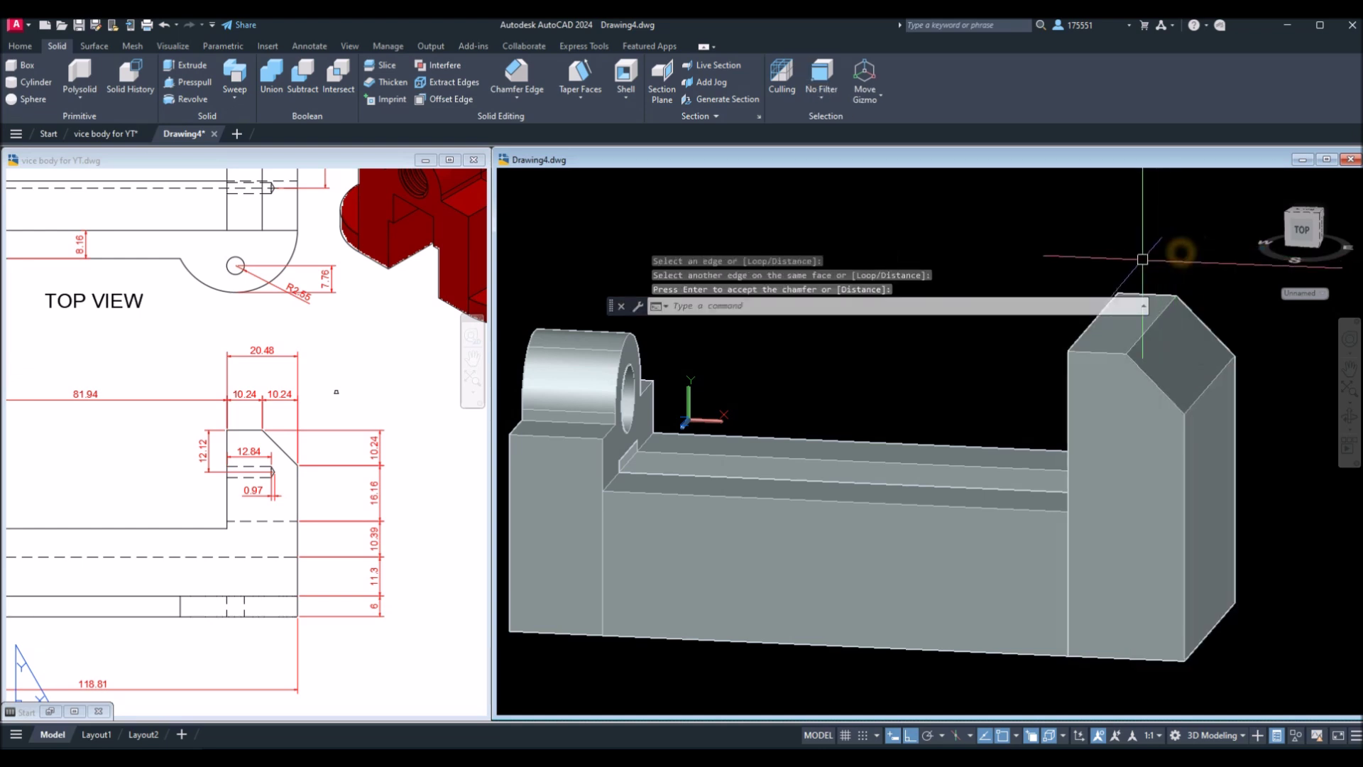
Step: Check the two chamfer dimensions in the reference front view and orbit the model to inspect the body from the bore end
left_click(307, 431)
left_click(283, 396)
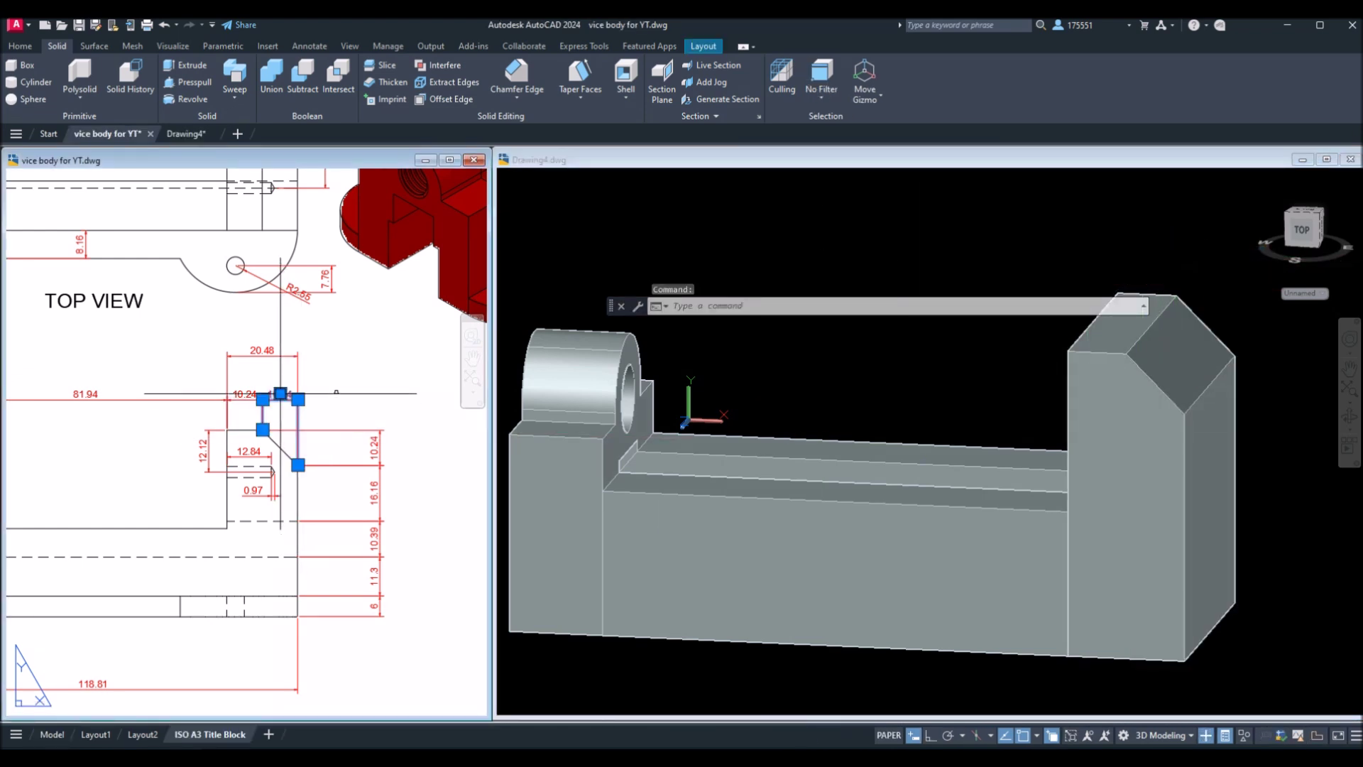
mouse_move(281, 395)
left_click(350, 472)
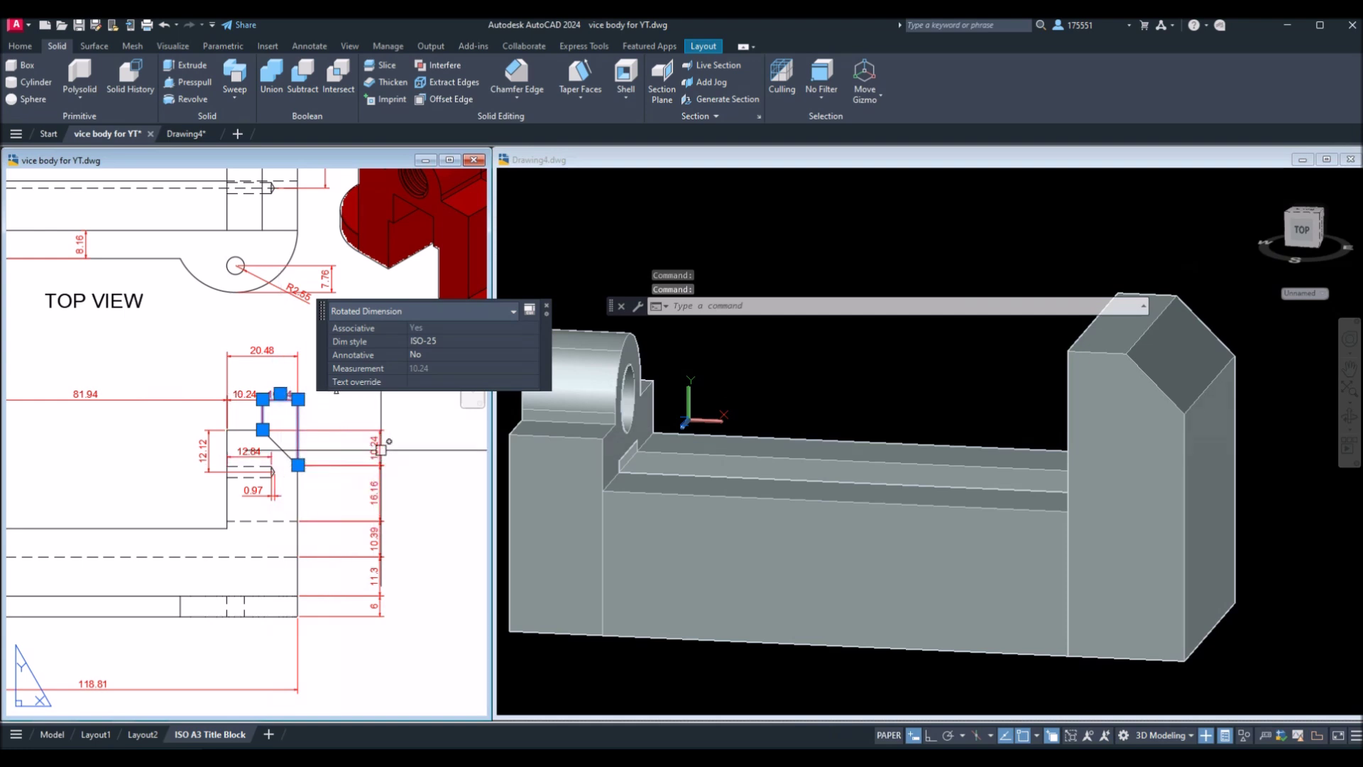
left_click(378, 450)
key("Escape")
left_click(789, 462)
middle_click_drag(787, 460, 864, 476, "shift")
left_click(381, 378)
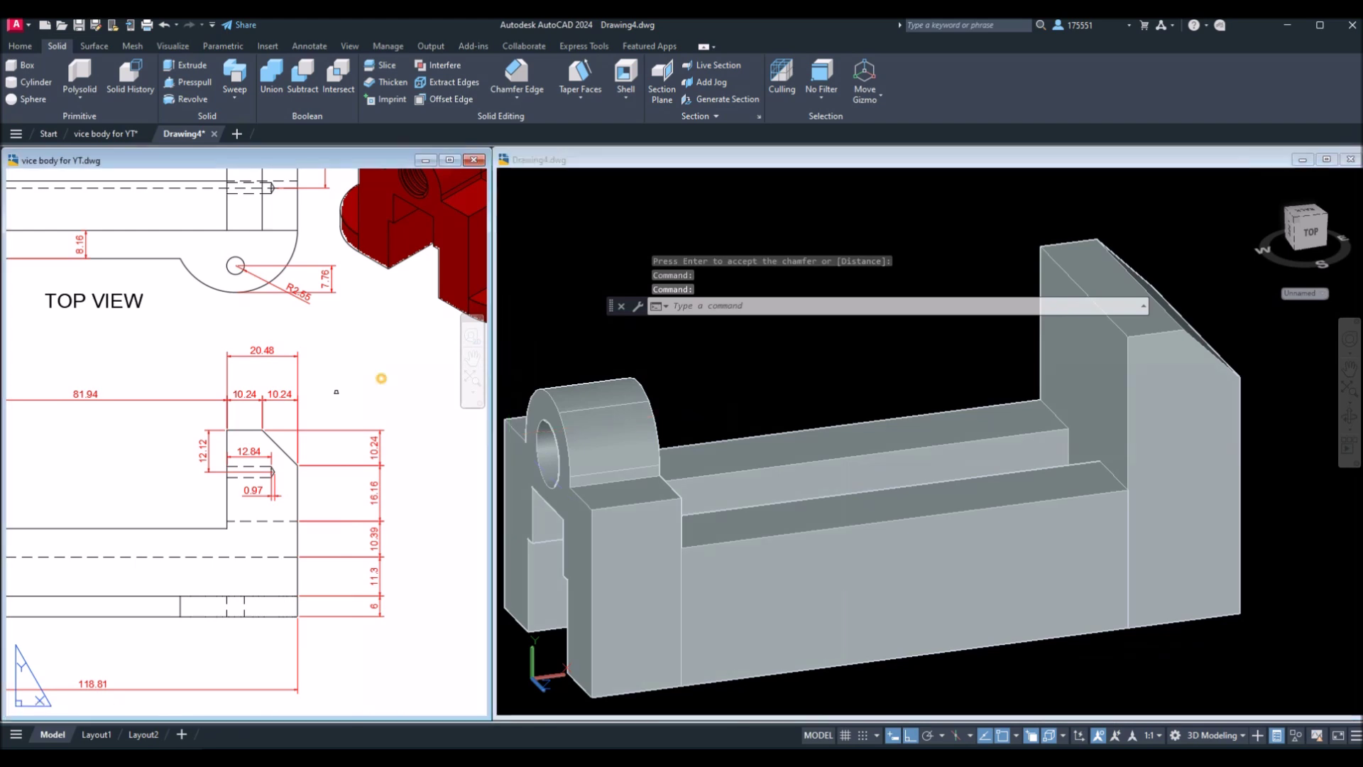
Step: Examine the small hole's position and depth dimensions on the end block in the reference front view
mouse_move(381, 378)
middle_mouse_down()
mouse_move(335, 490)
mouse_move(307, 504)
middle_mouse_up()
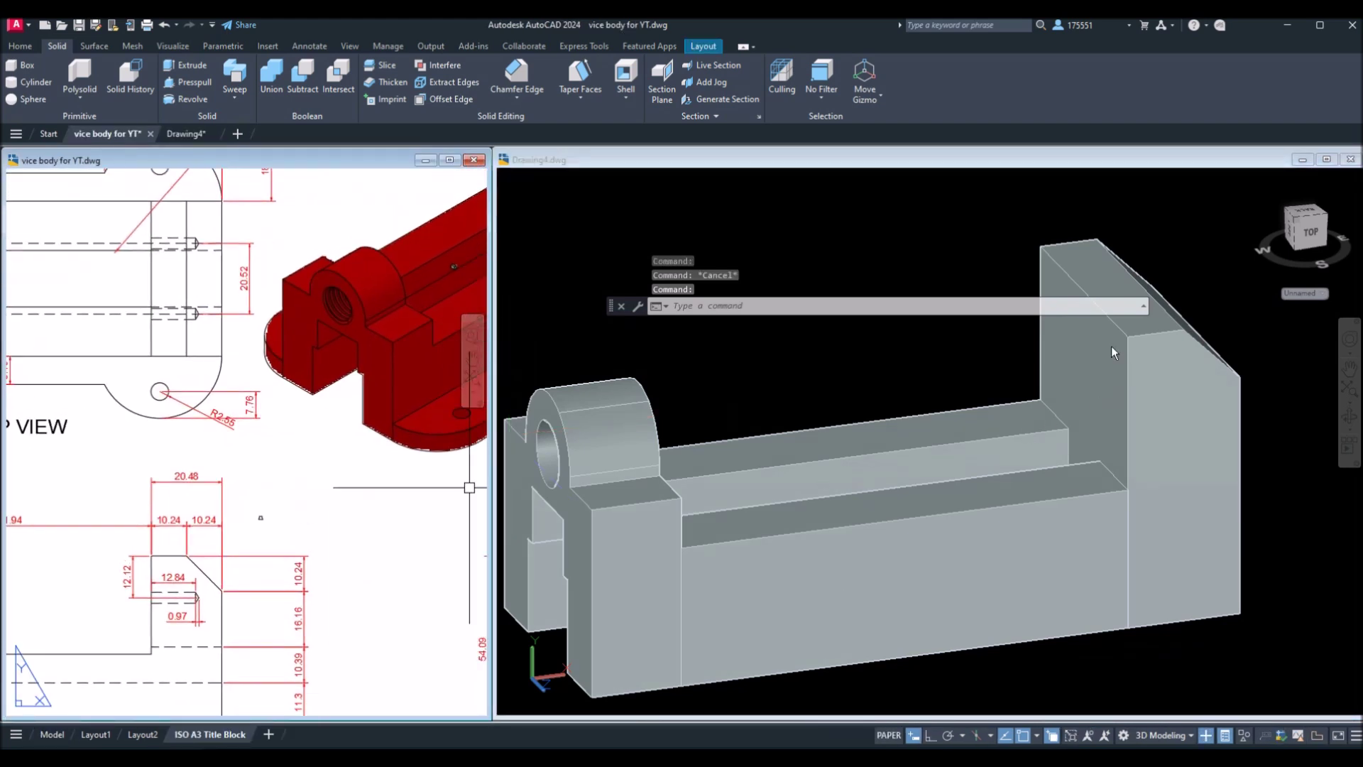
middle_click_drag(241, 580, 334, 540)
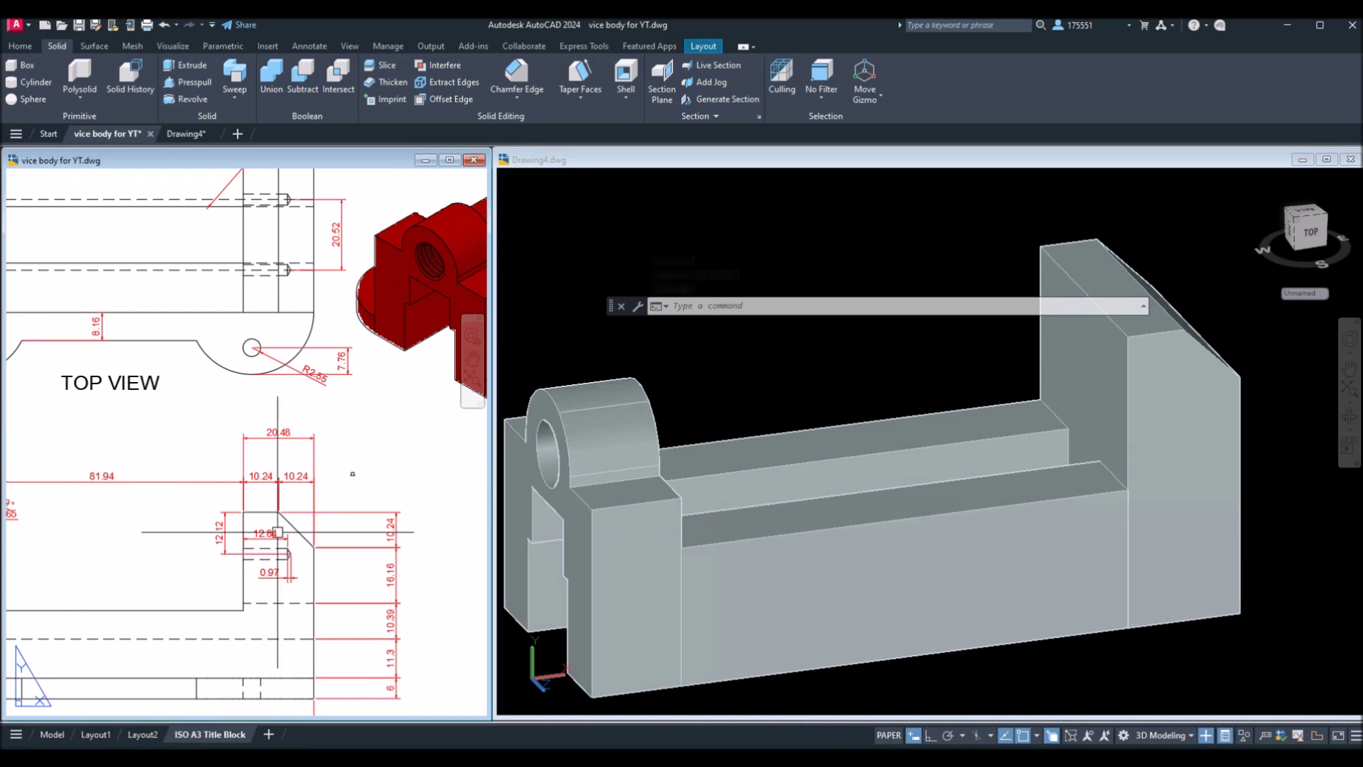
left_click(278, 532)
key("Escape")
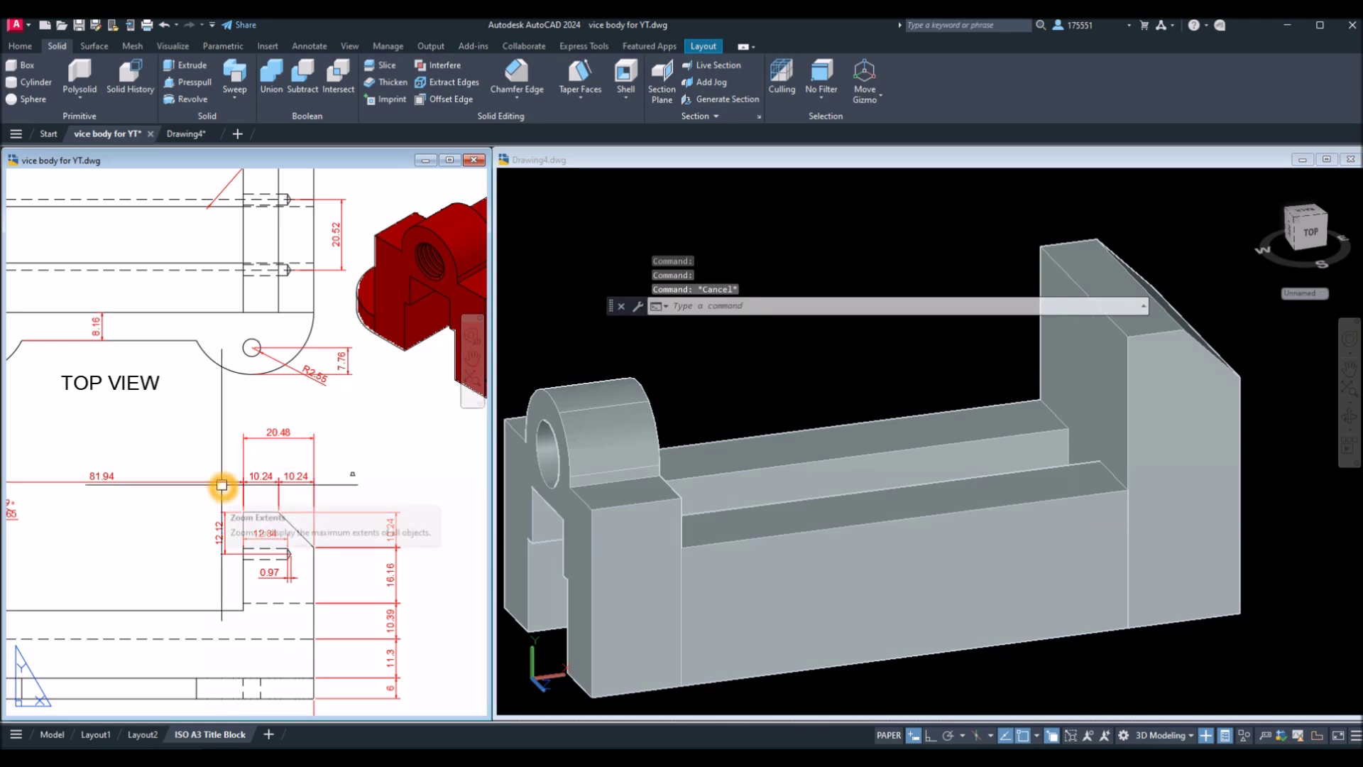
middle_click_drag(223, 481, 240, 462)
Step: Move the command line clear of the 3D model and set the model's visual style to Wireframe
left_click(890, 401)
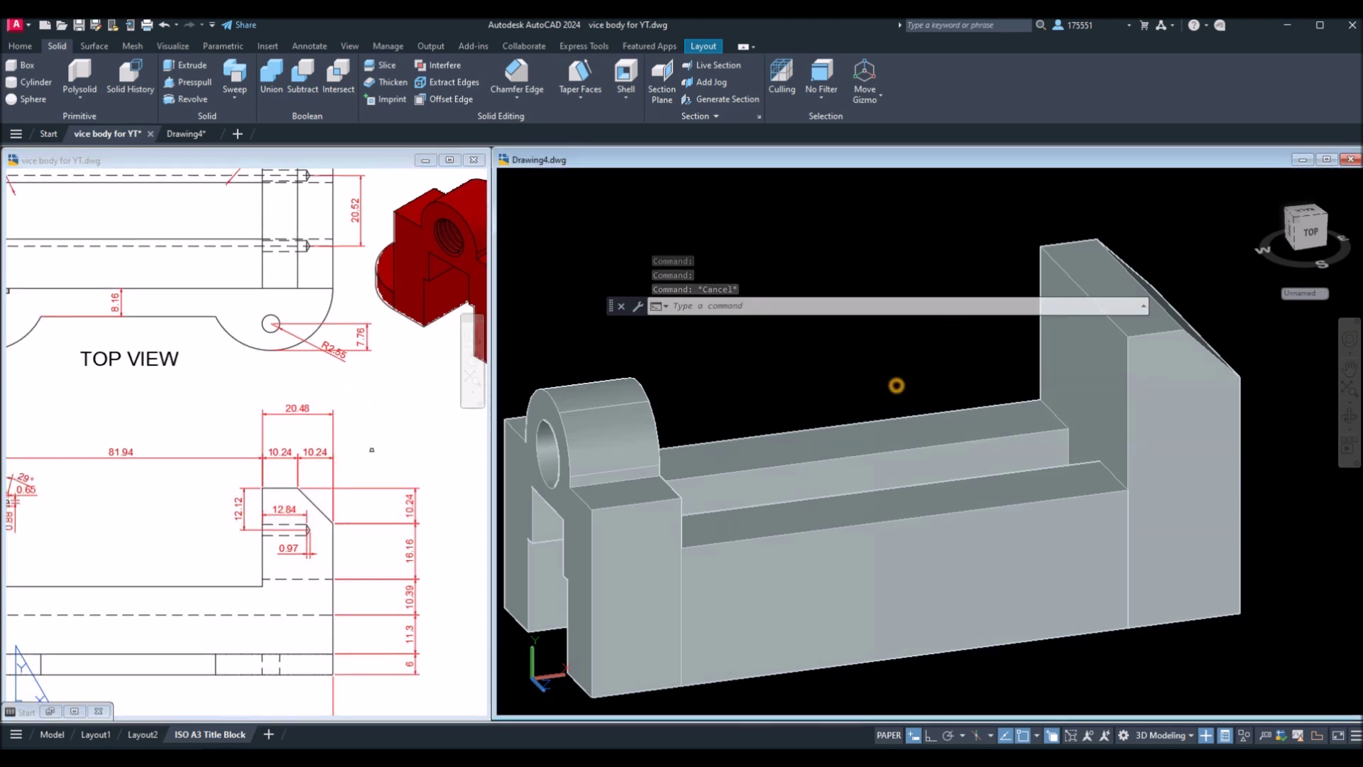
left_click_drag(612, 310, 705, 711)
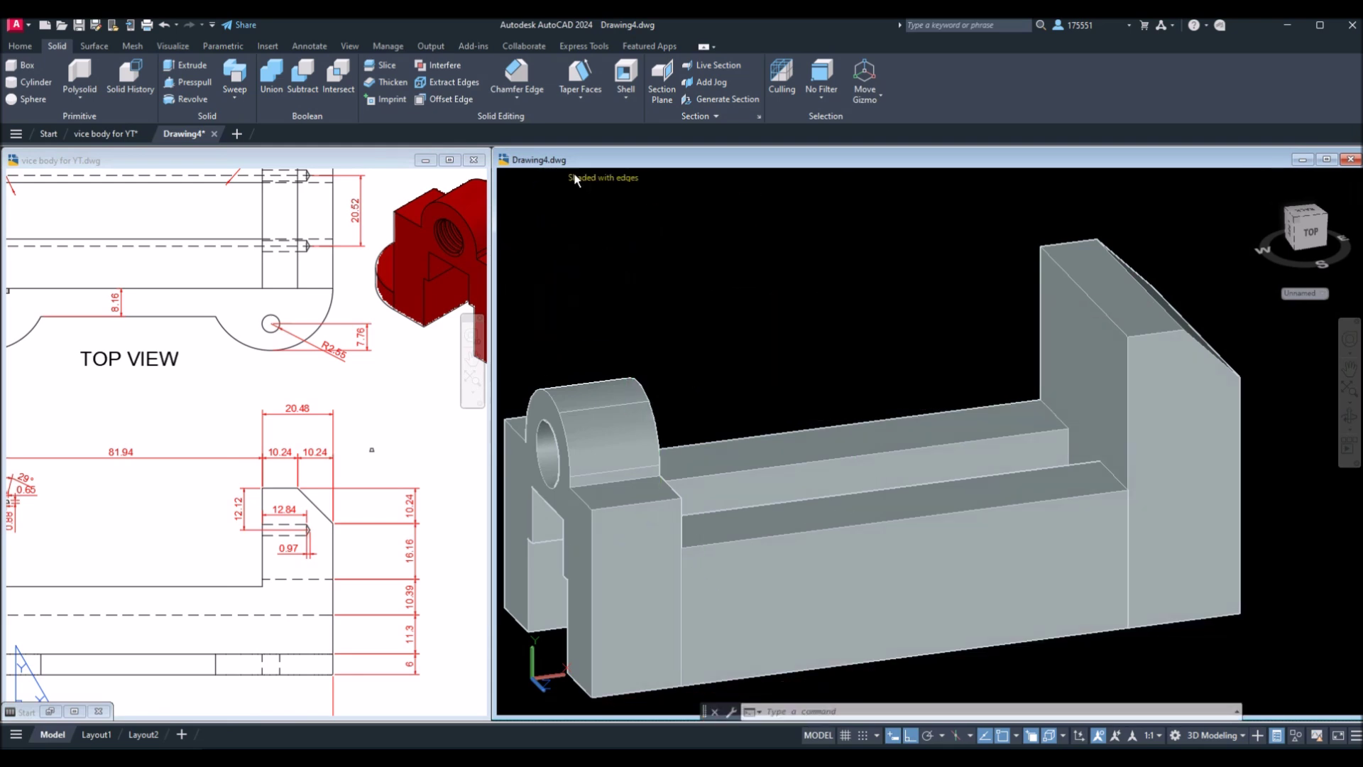
left_click(575, 178)
left_click(625, 338)
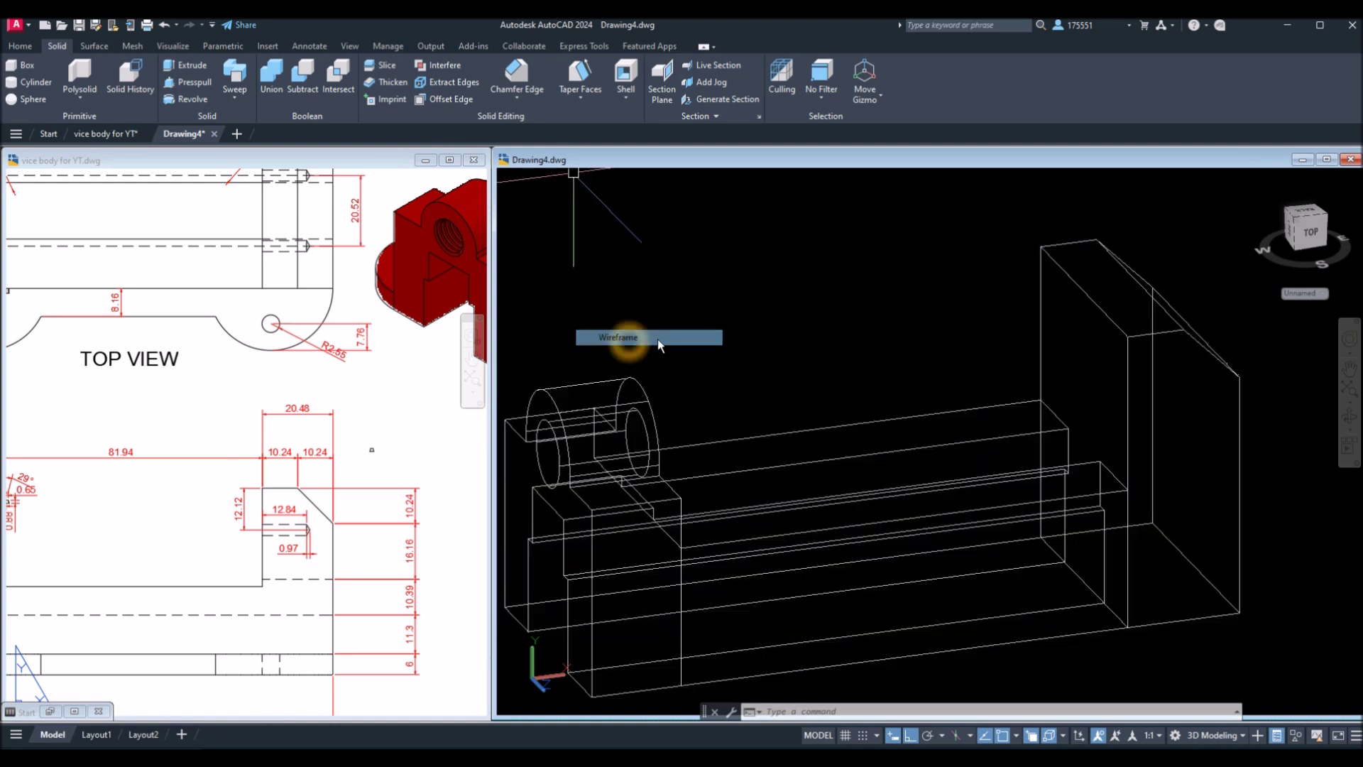
middle_click_drag(704, 321, 569, 338)
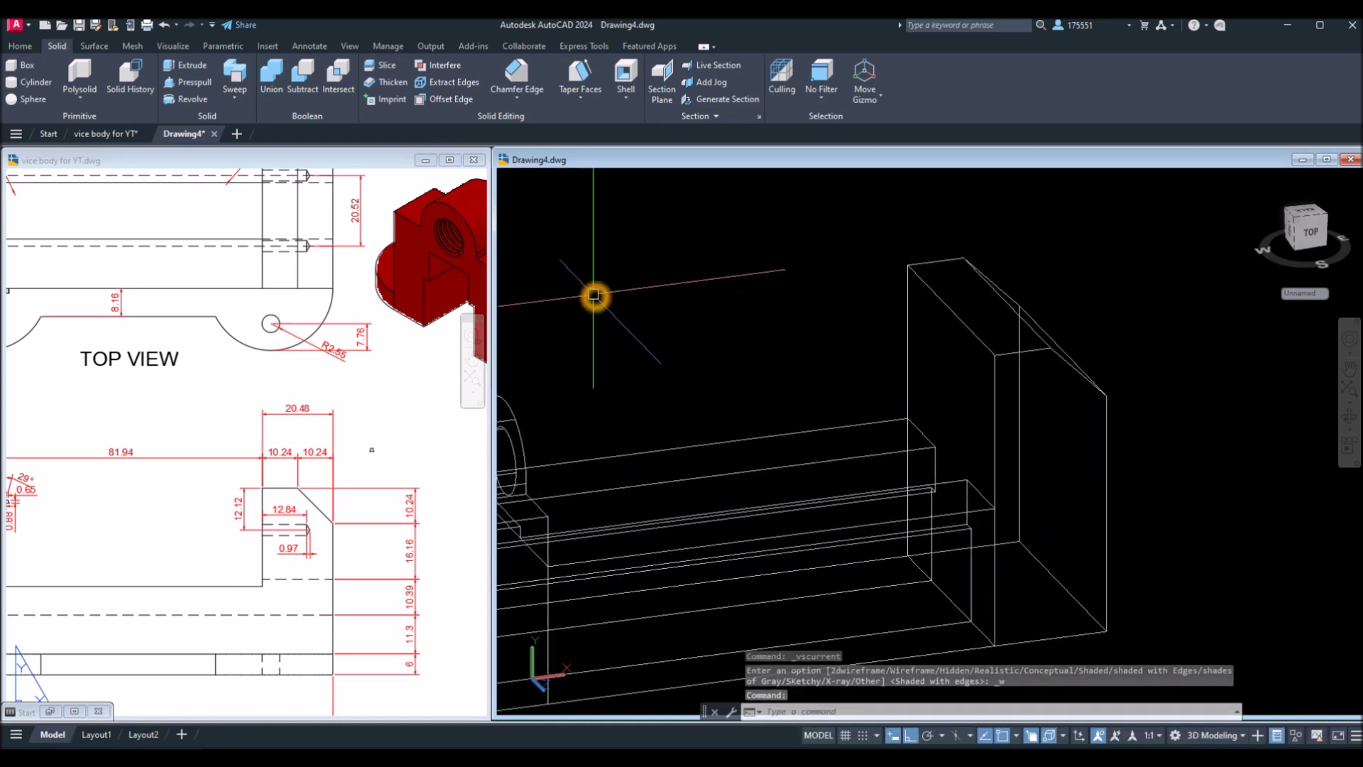
Step: Draw a 12.12 line straight down from the midpoint of the end block's inner top edge
key("Return")
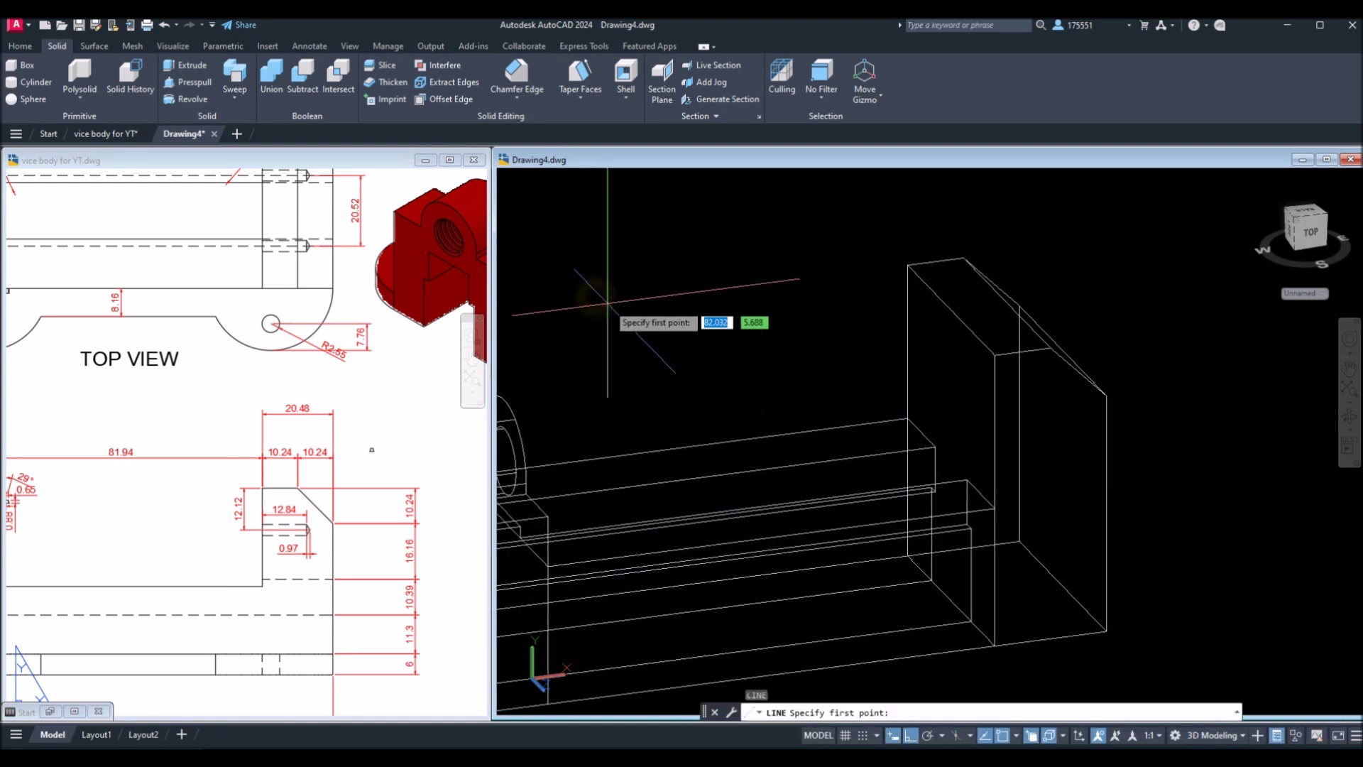
left_click(964, 320)
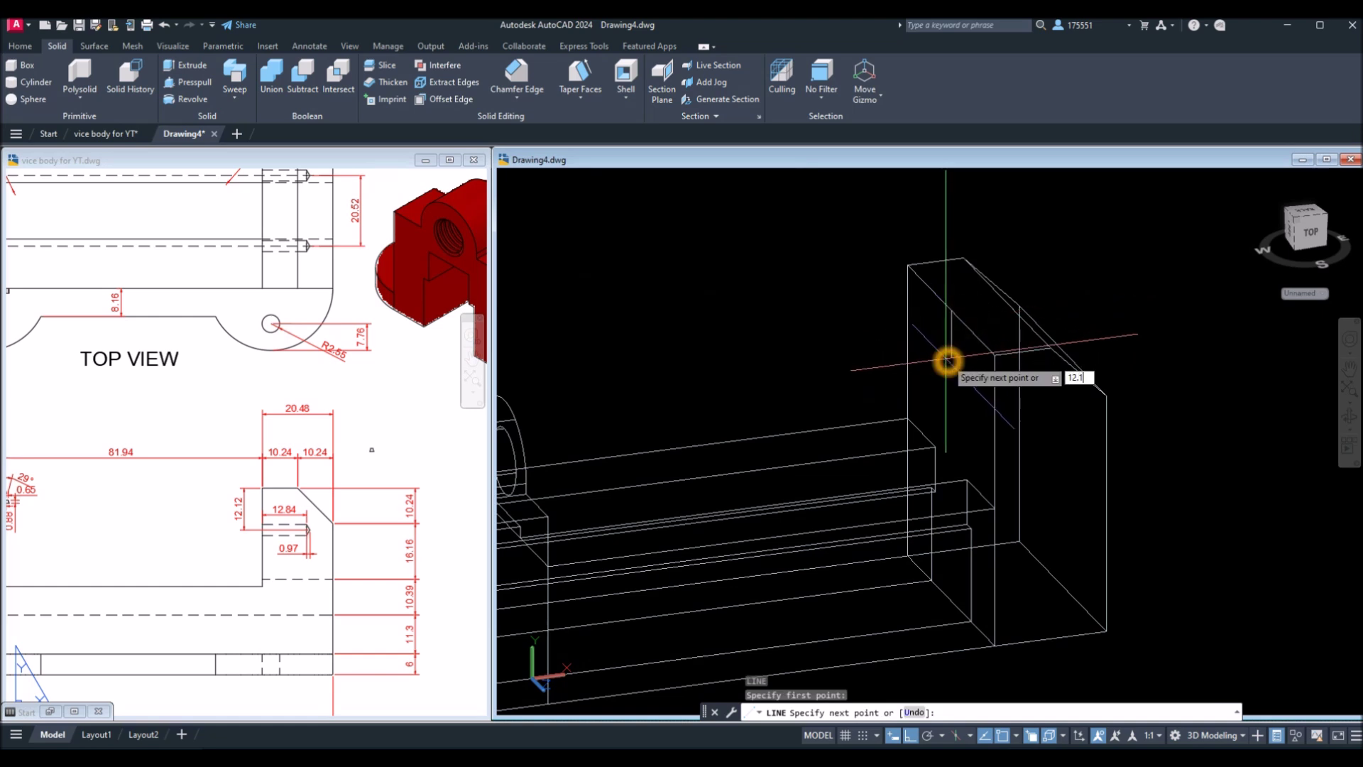
type("12.12")
key("Return")
right_click(1030, 328)
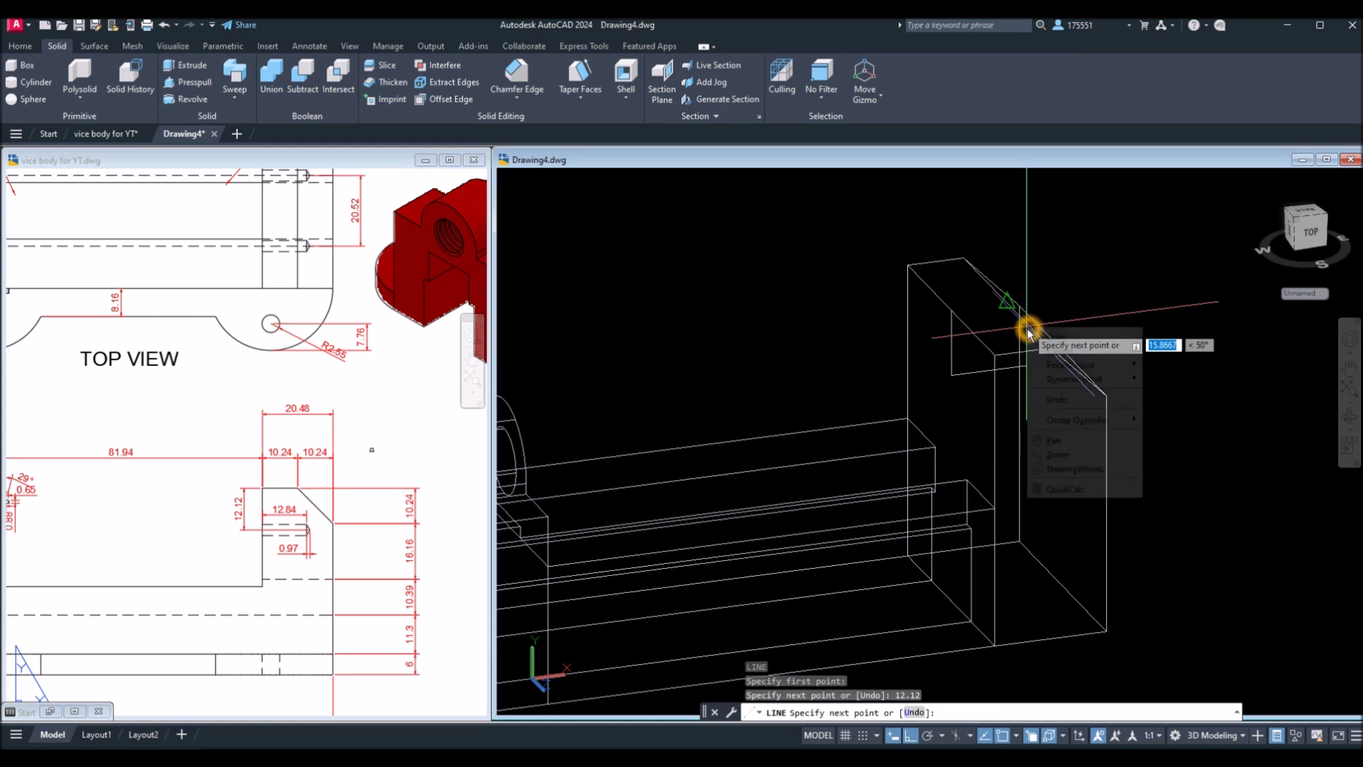
left_click(1052, 337)
Step: Look up the small holes' spacing in the reference views and delete the 20.52 dimension from the top view
left_click(321, 474)
middle_click_drag(322, 475, 330, 578)
mouse_move(320, 511)
middle_mouse_down()
mouse_move(314, 536)
mouse_move(252, 547)
middle_mouse_up()
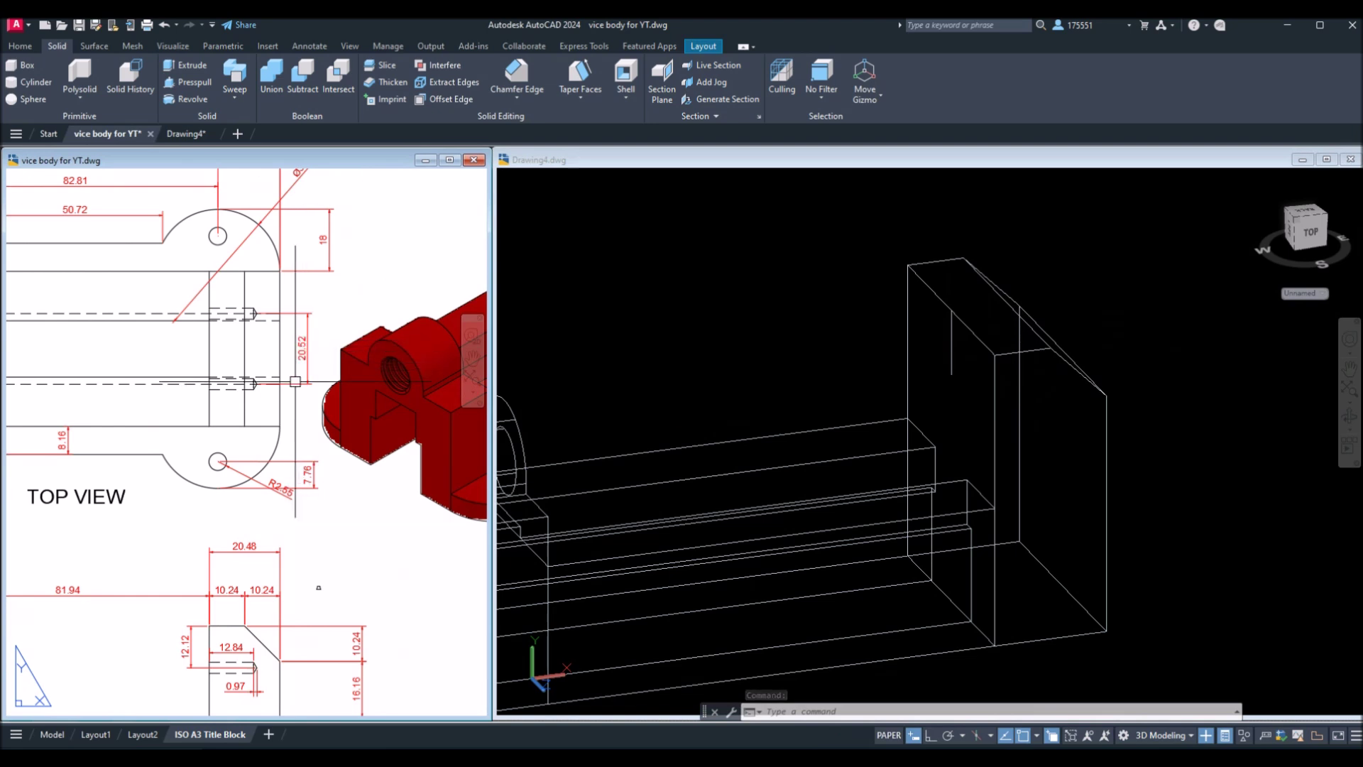
left_click(465, 360)
mouse_move(295, 359)
left_mouse_down()
mouse_move(250, 444)
mouse_move(236, 277)
mouse_move(71, 272)
left_mouse_up()
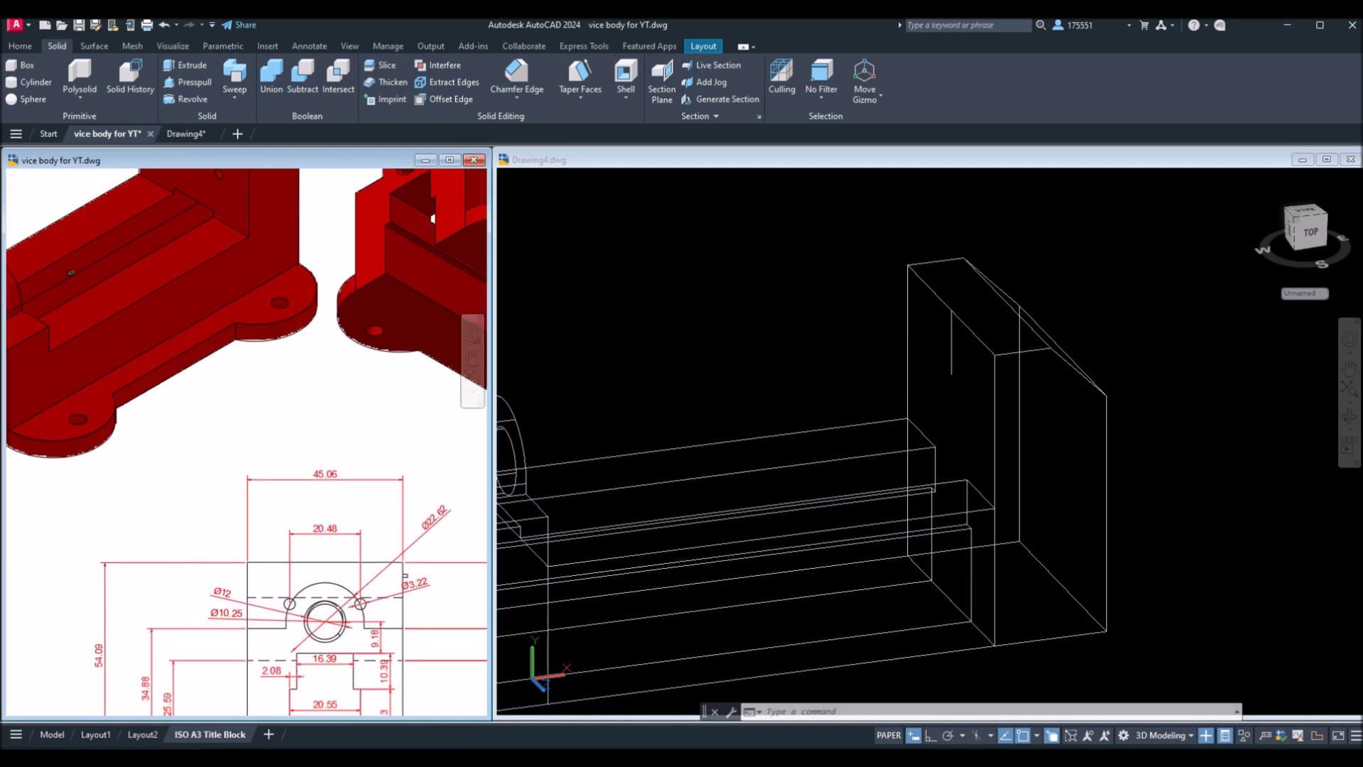
mouse_move(71, 272)
left_mouse_down()
mouse_move(411, 309)
mouse_move(313, 309)
left_mouse_up()
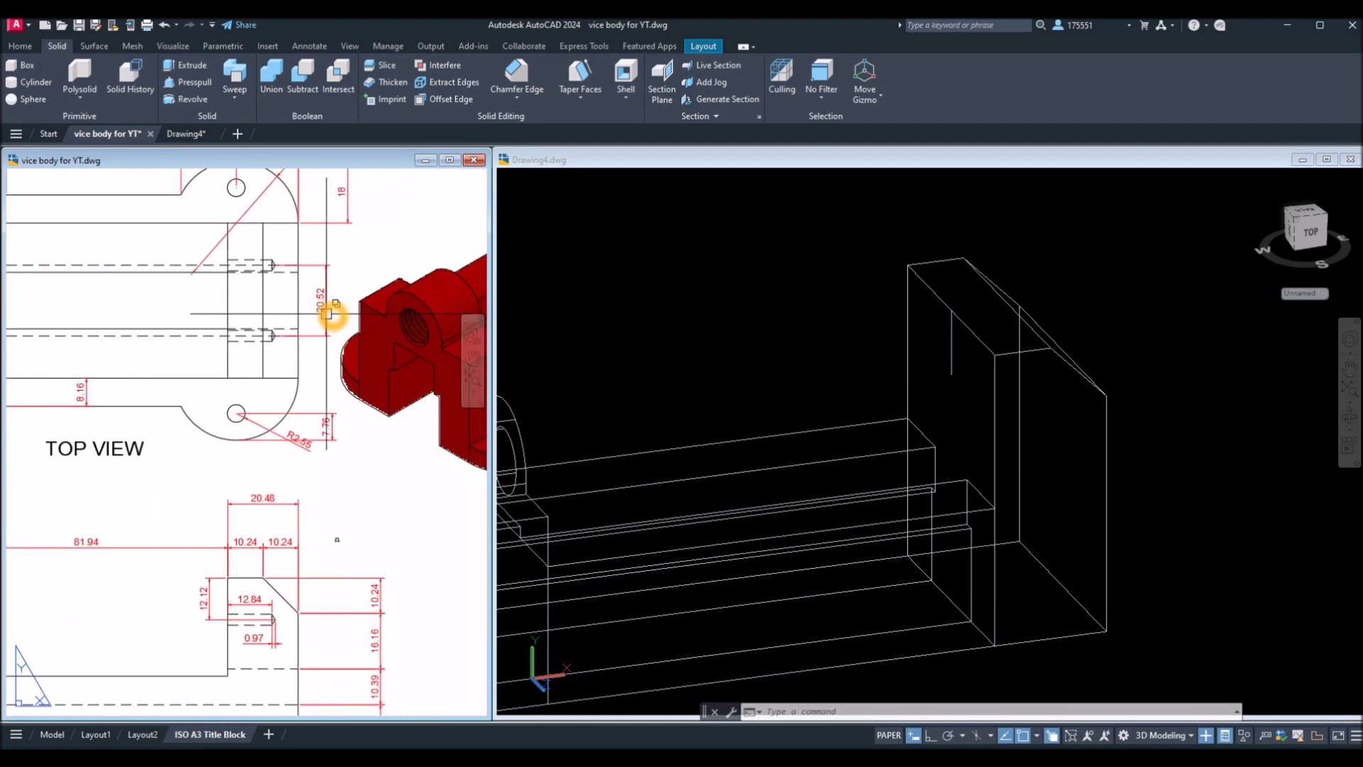
left_click(327, 313)
key("Delete")
mouse_move(311, 346)
middle_mouse_down()
mouse_move(54, 249)
mouse_move(281, 488)
middle_mouse_up()
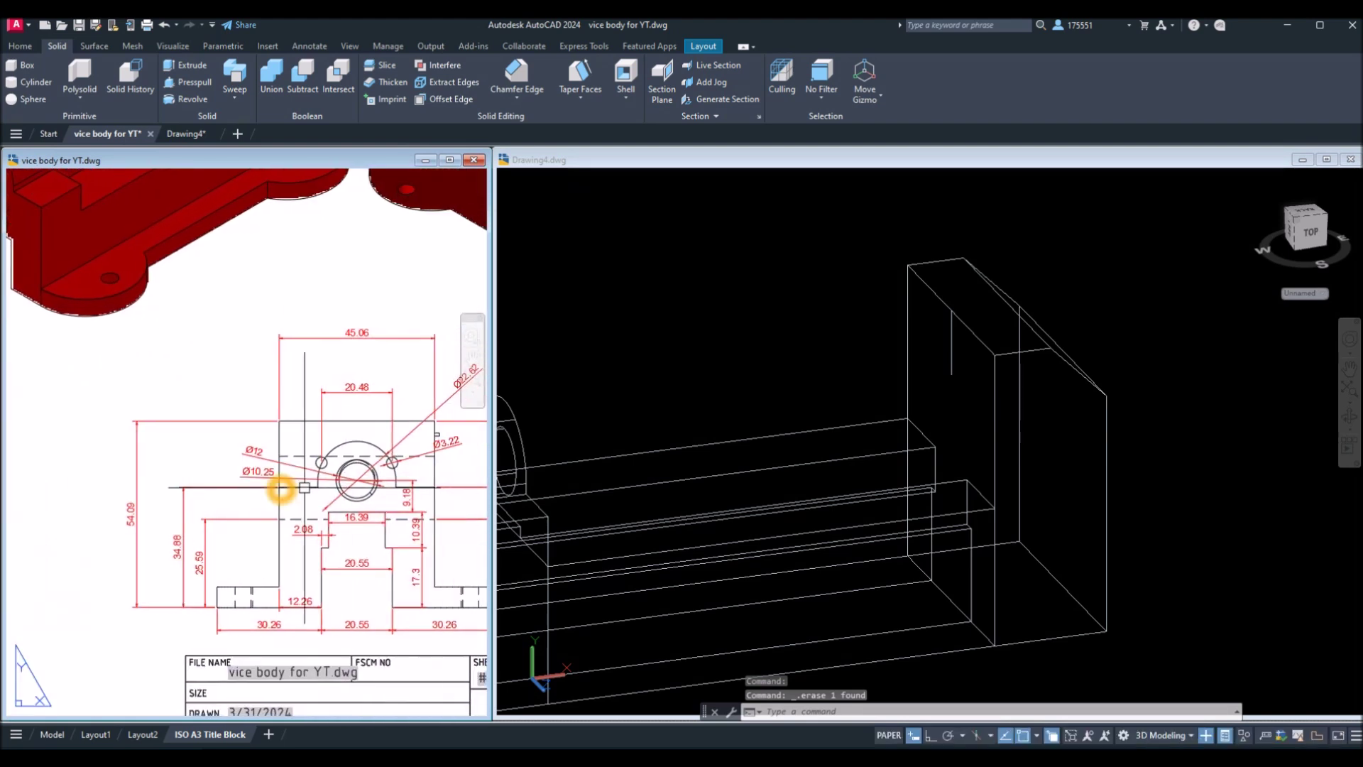
Step: Set the 3D model drawing to the Left view
left_click(658, 243)
left_click(536, 180)
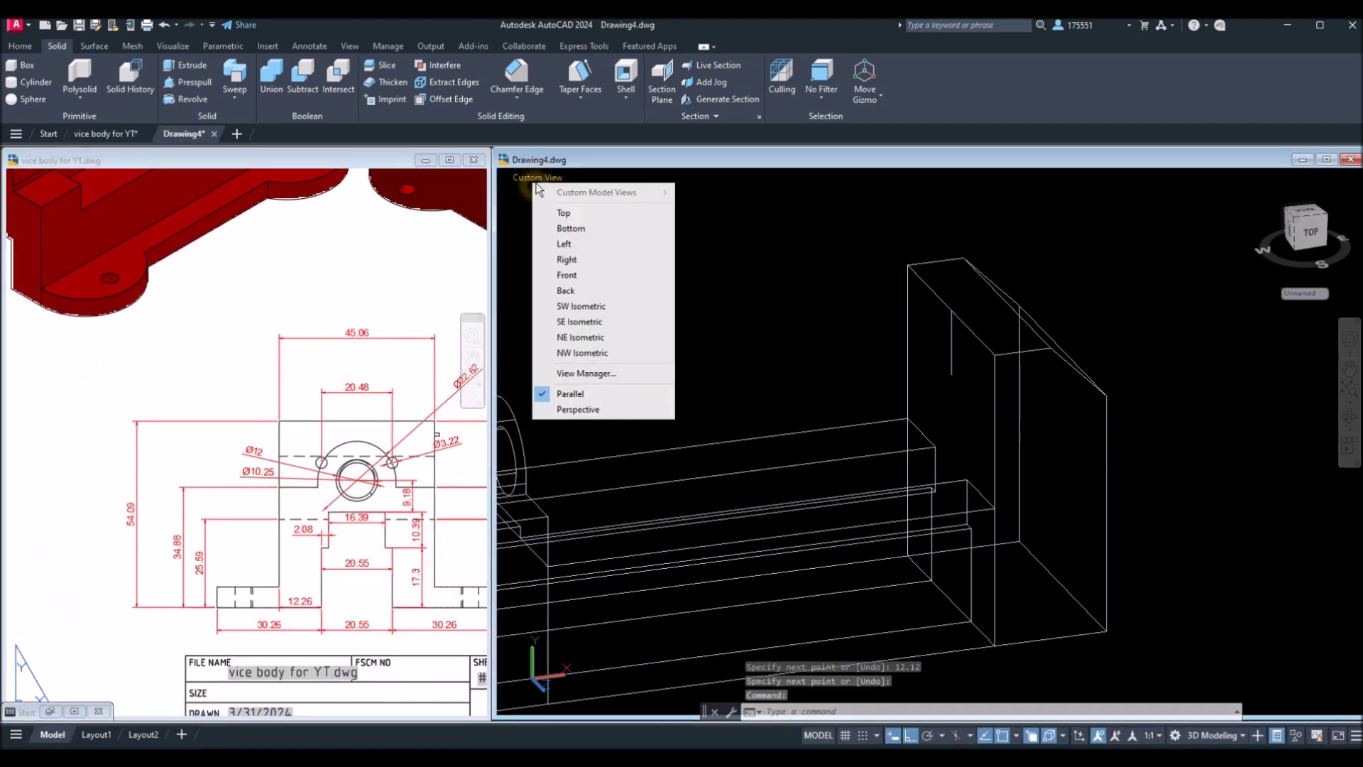
left_click(590, 243)
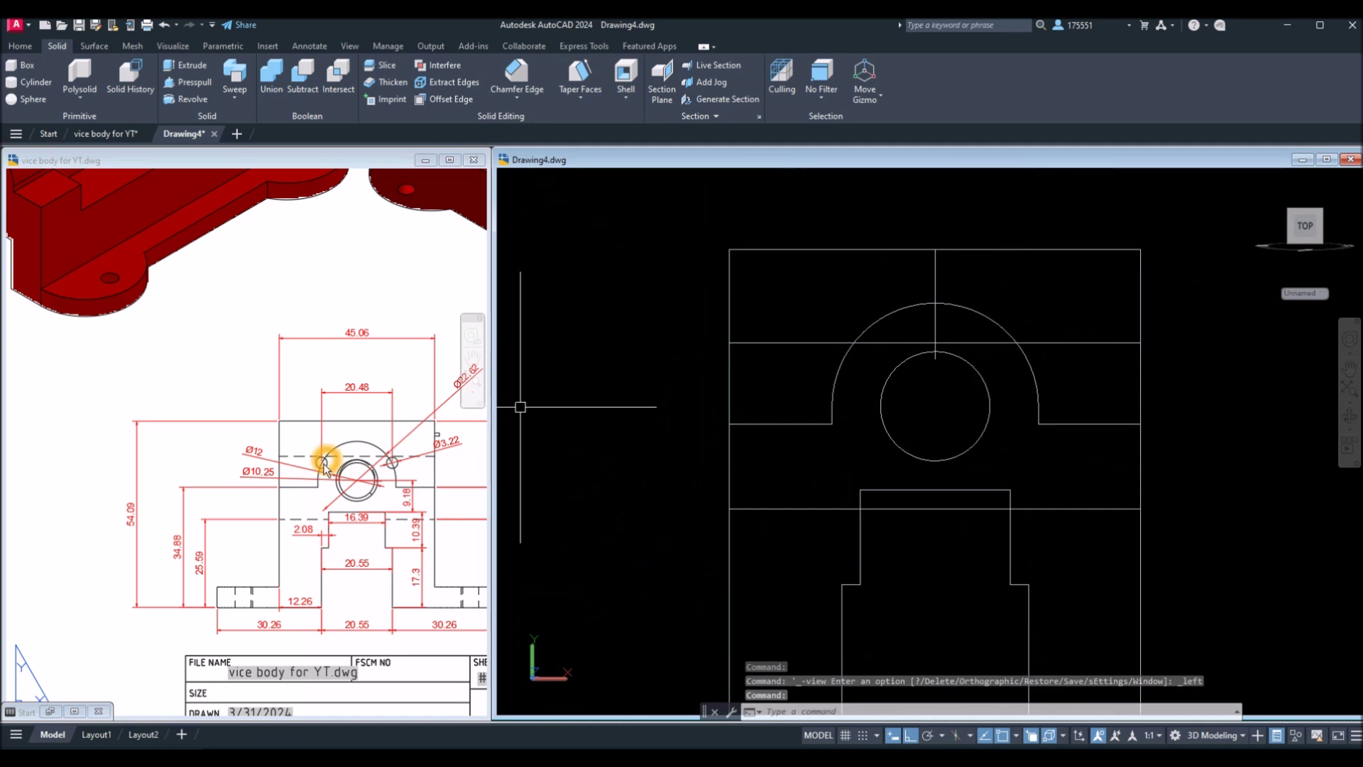
Step: Delete the spacing dimension between the two small holes in the reference end view
left_click(360, 409)
left_click(358, 390)
mouse_move(357, 387)
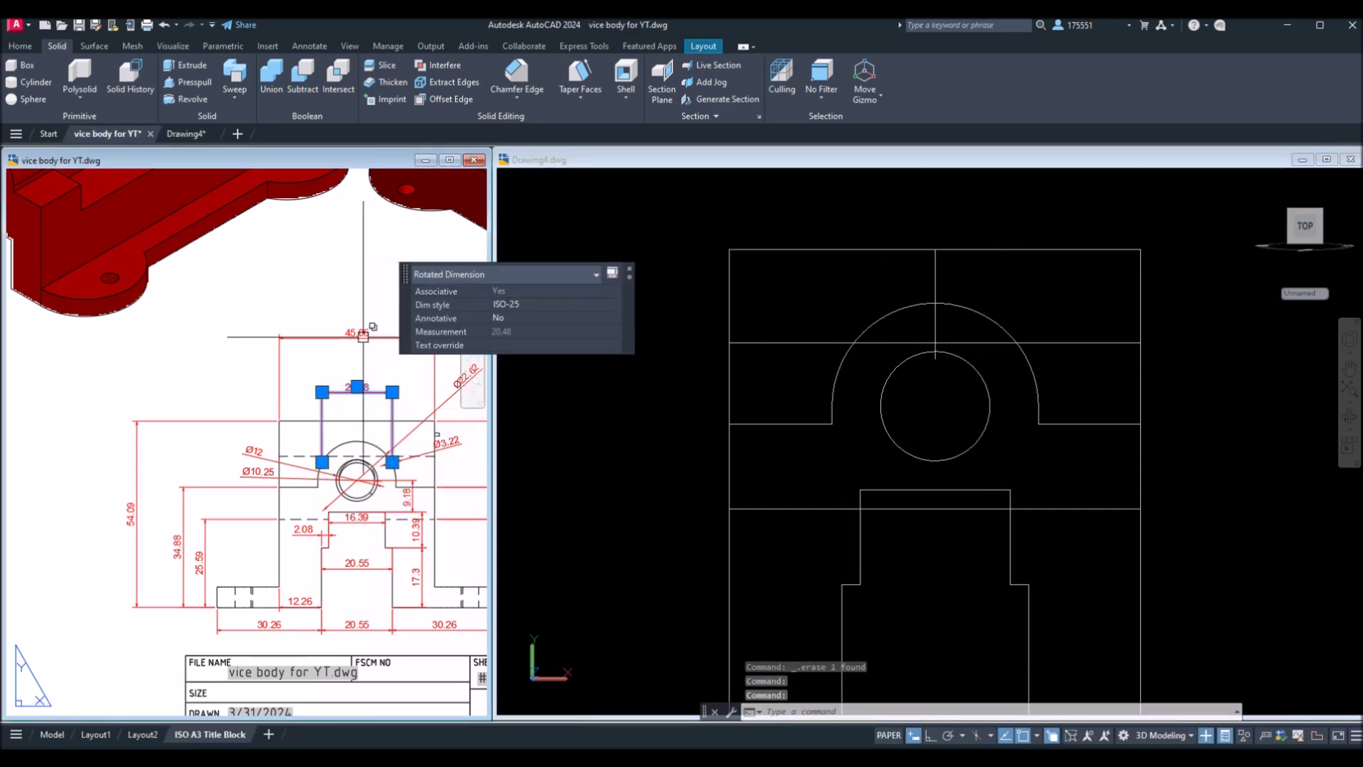
key("Delete")
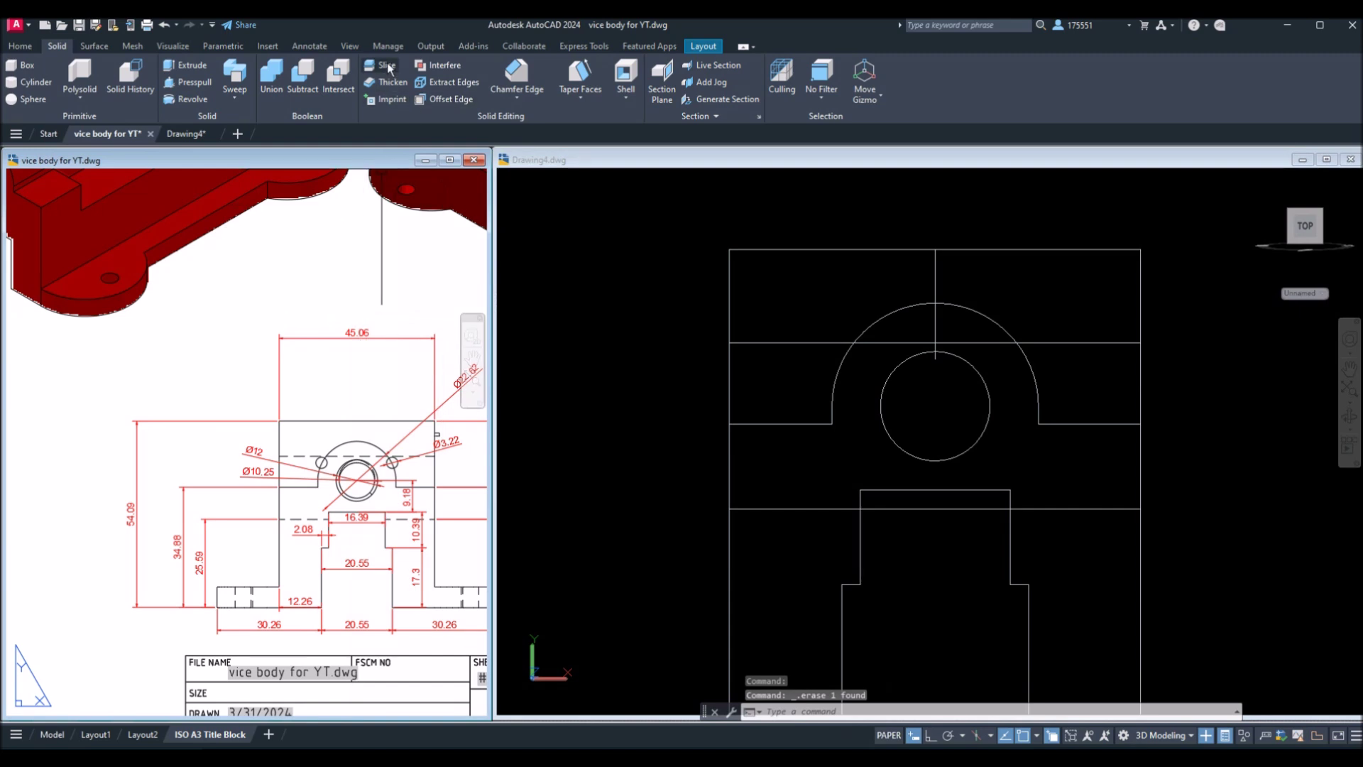
Step: Add a linear dimension between the centres of the two small holes in the reference end view, placed just above the arc
left_click(329, 48)
left_click(284, 100)
scroll(328, 505, "up", 5)
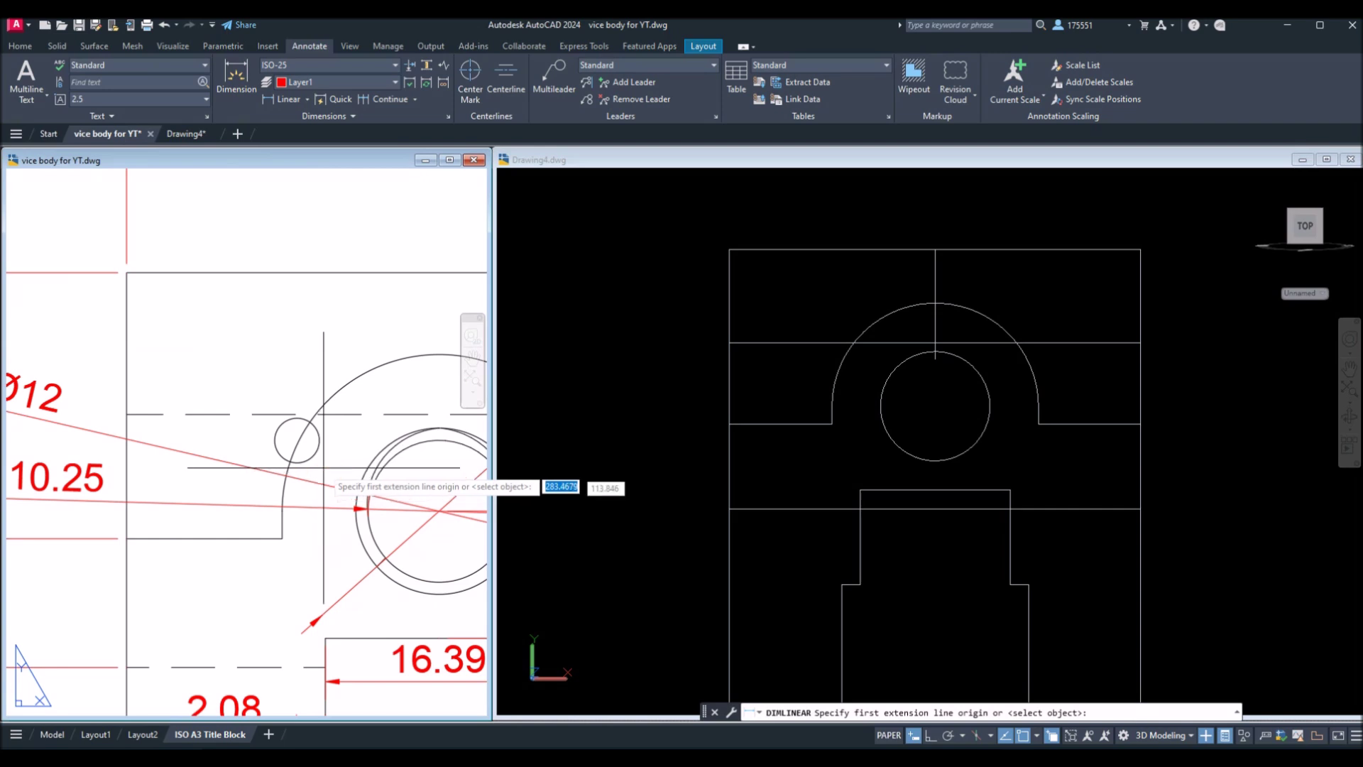
left_click(296, 441)
middle_click_drag(426, 490, 150, 490)
left_click(300, 439)
left_click(301, 332)
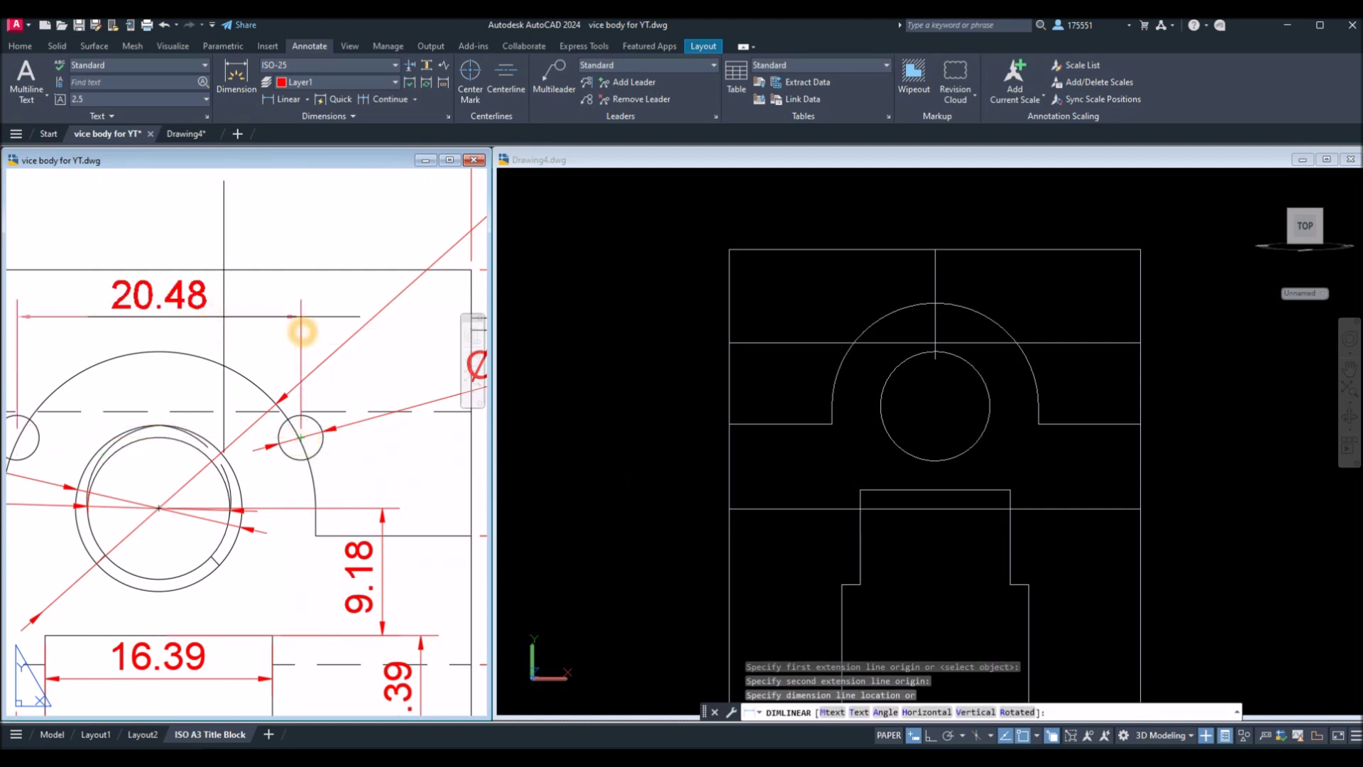
left_click(224, 316)
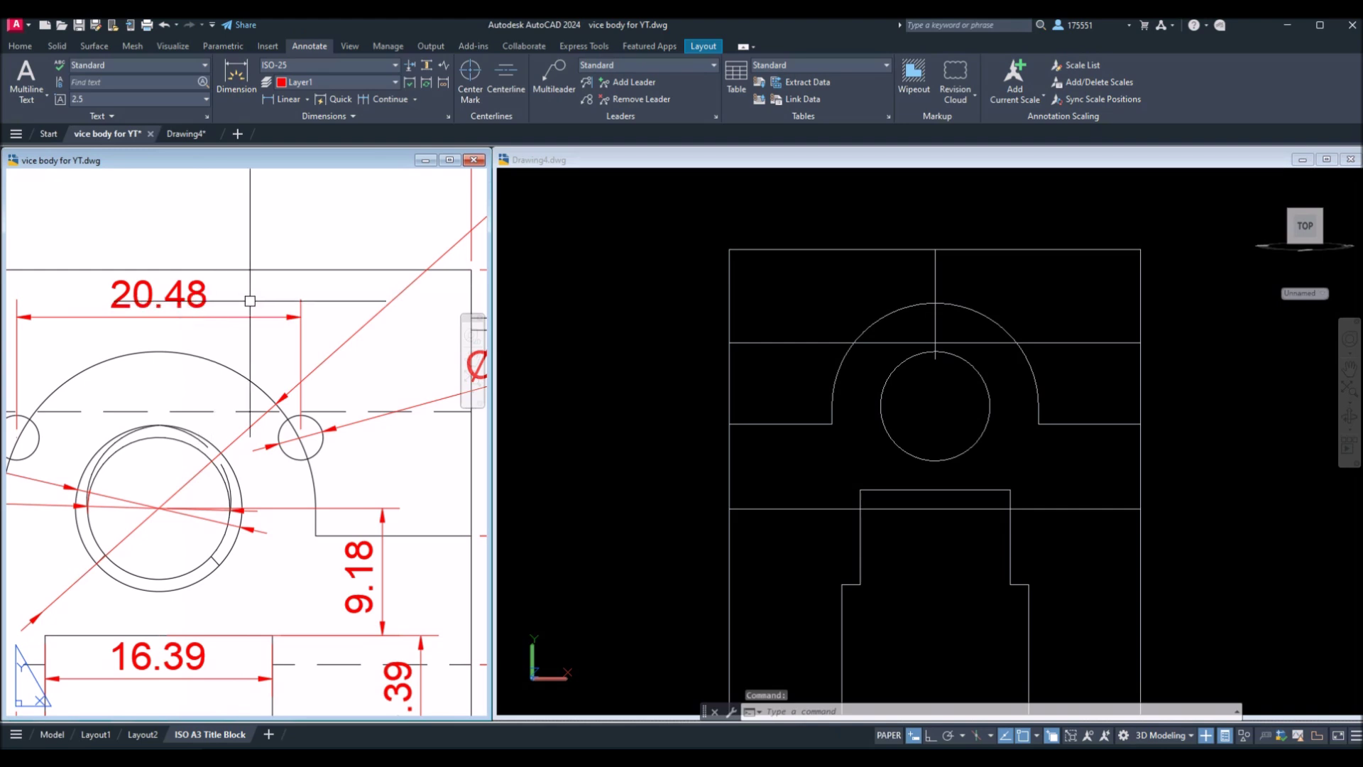
right_click(250, 301)
key("Escape")
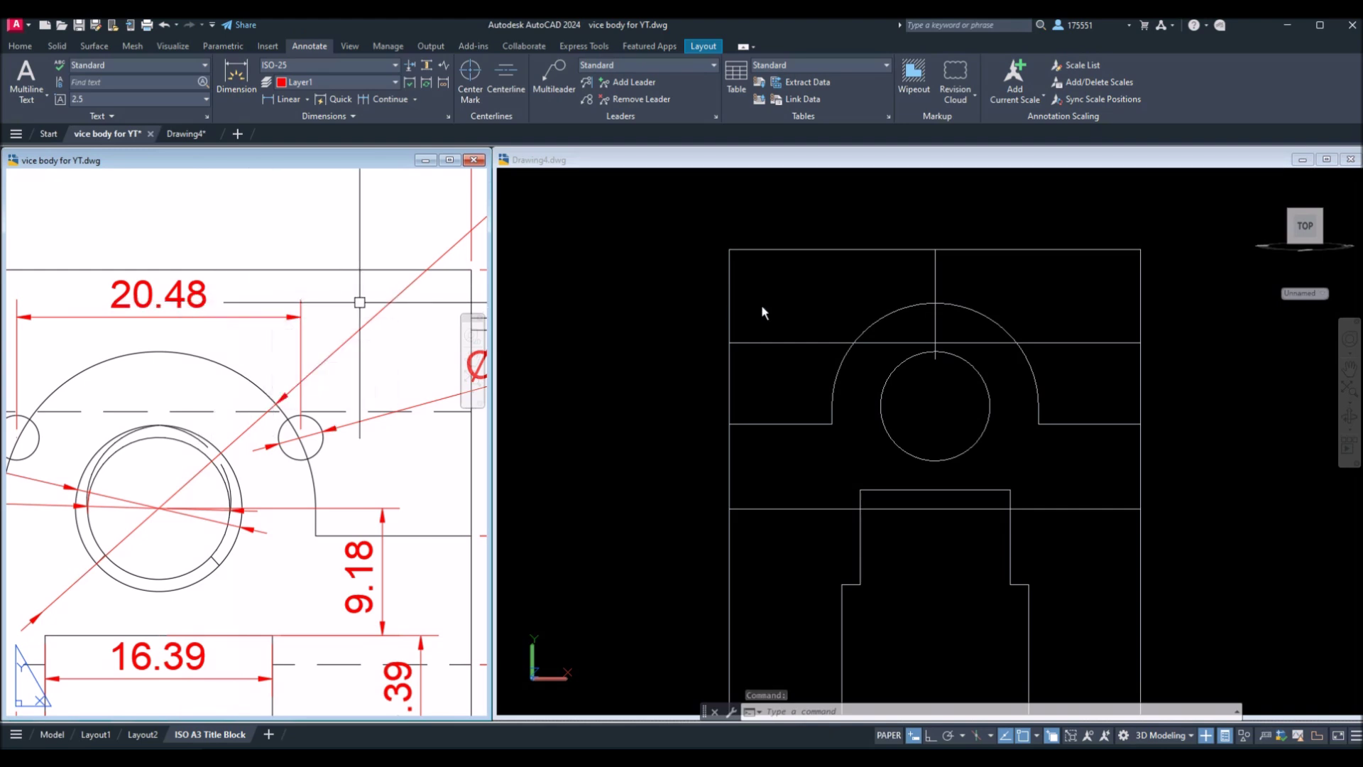
Step: Draw a 10.24 horizontal line to the right from the lower end of the vertical construction line in the 3D model
left_click(667, 311)
type("l")
key("Return")
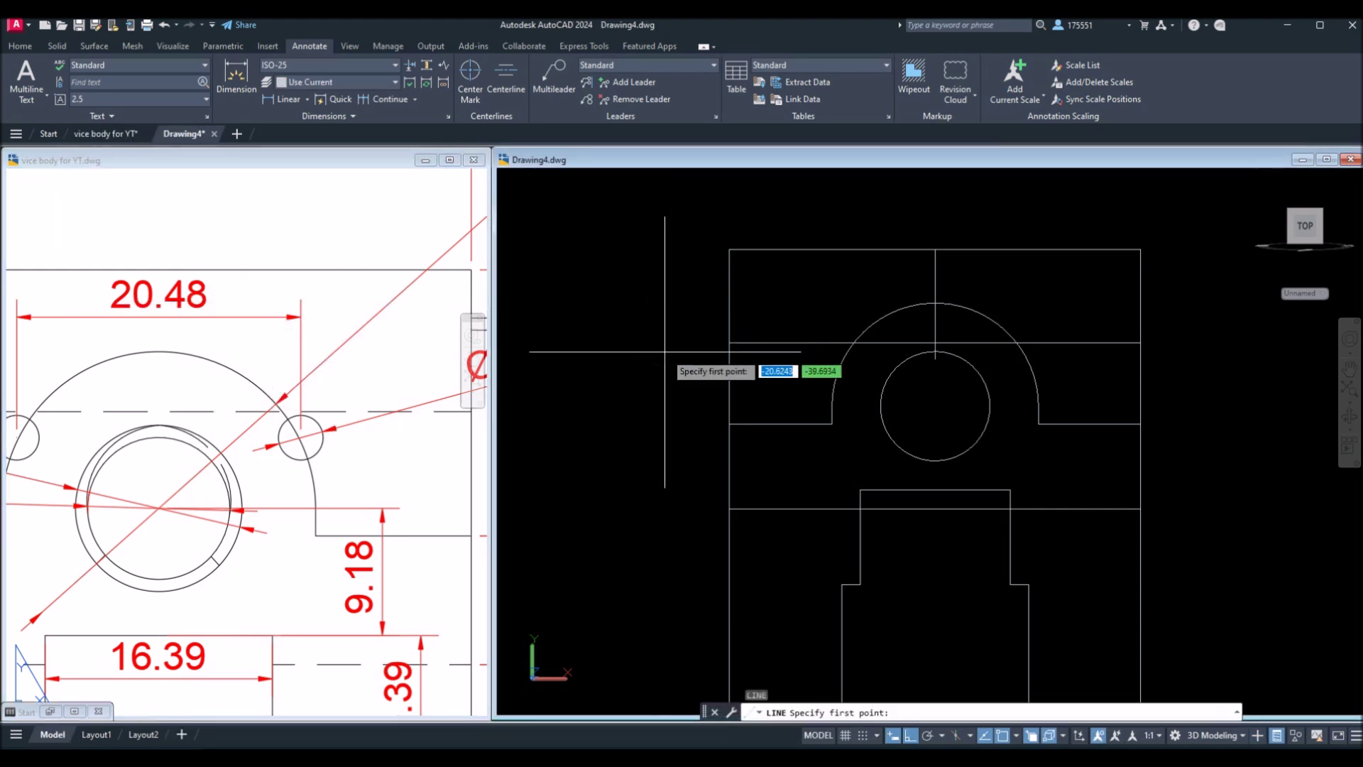
left_click(933, 360)
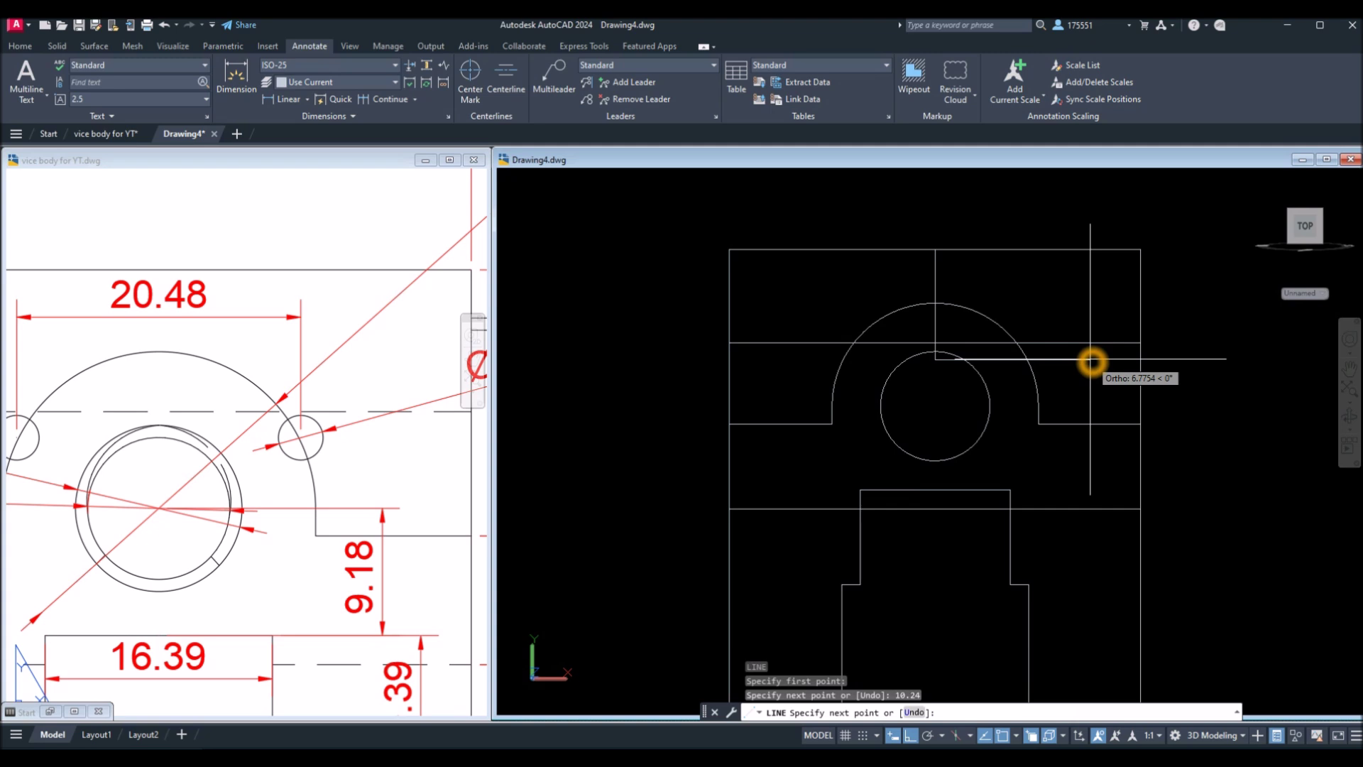
right_click(1073, 300)
left_click(1087, 308)
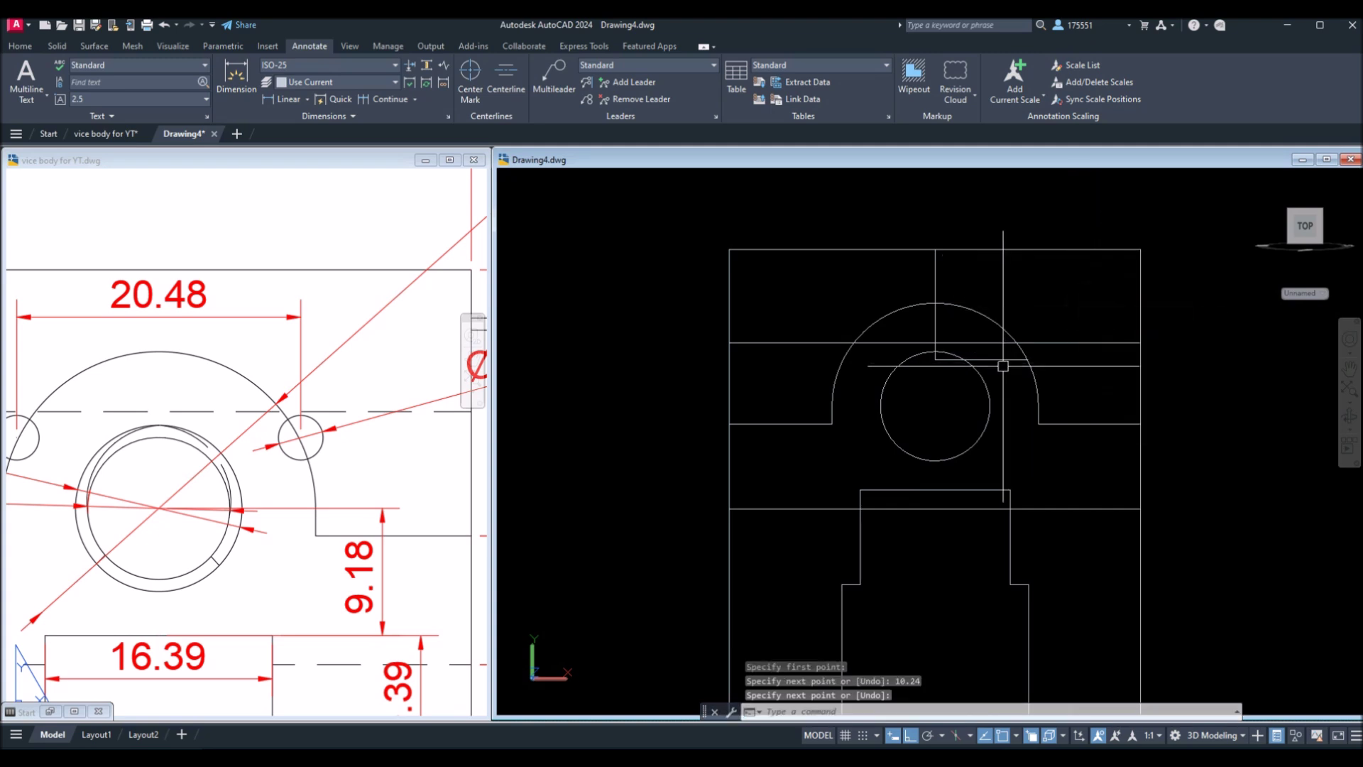
Step: Copy the 10.24 horizontal line to the opposite side of the vertical construction line
left_click(1004, 362)
right_click(1156, 360)
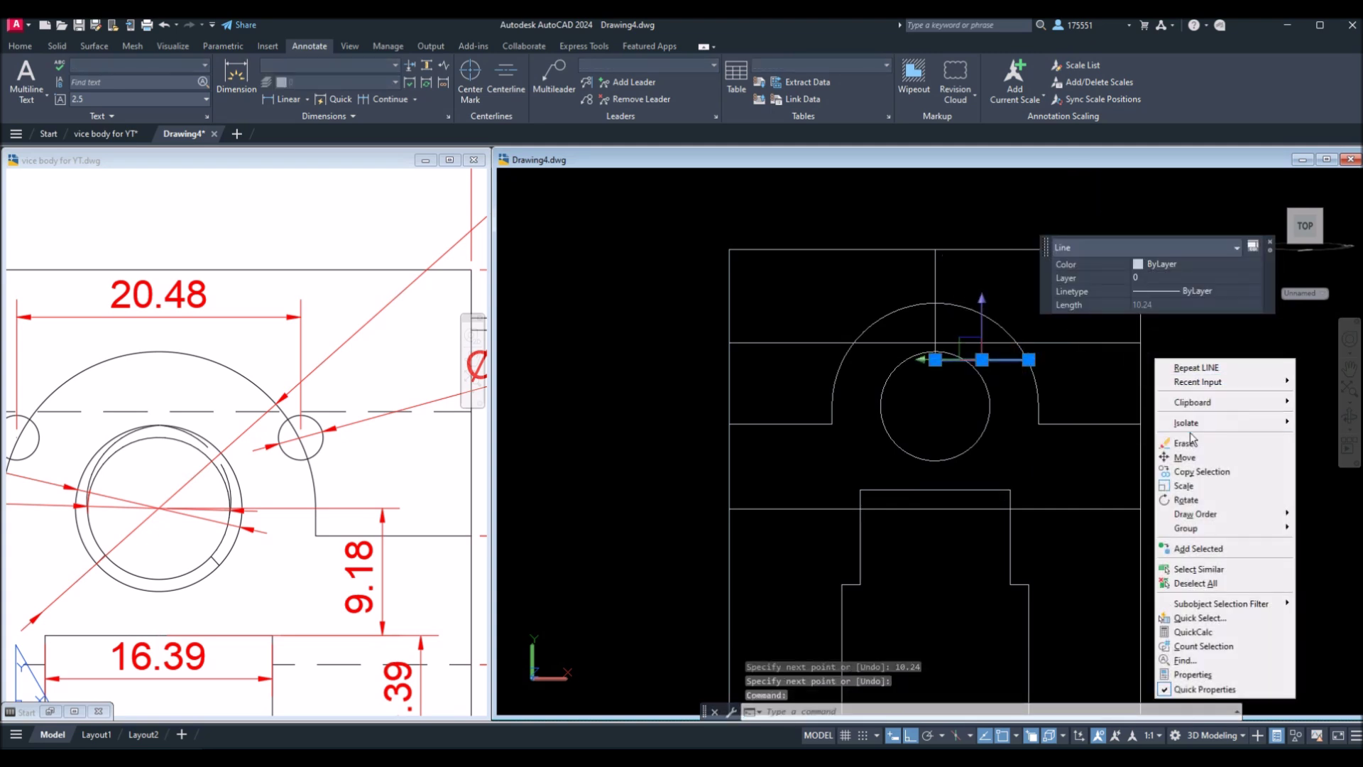
left_click(1201, 471)
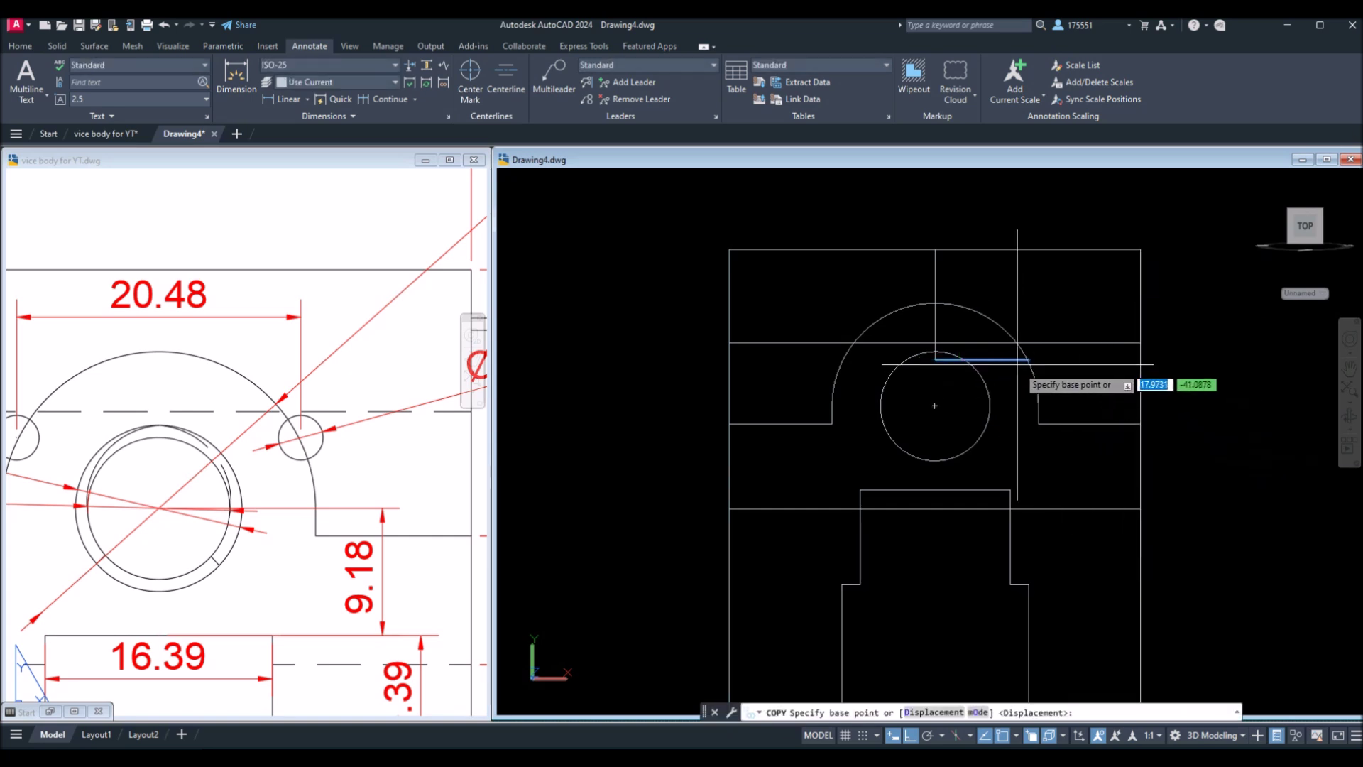
left_click(1027, 365)
right_click(994, 368)
left_click(1003, 370)
Step: Check the small hole's size in the reference and draw a 3.22 diameter circle at the right construction line's outer end
middle_click_drag(1000, 393, 948, 436, "shift")
key("ctrl+Tab")
middle_click_drag(369, 434, 260, 468)
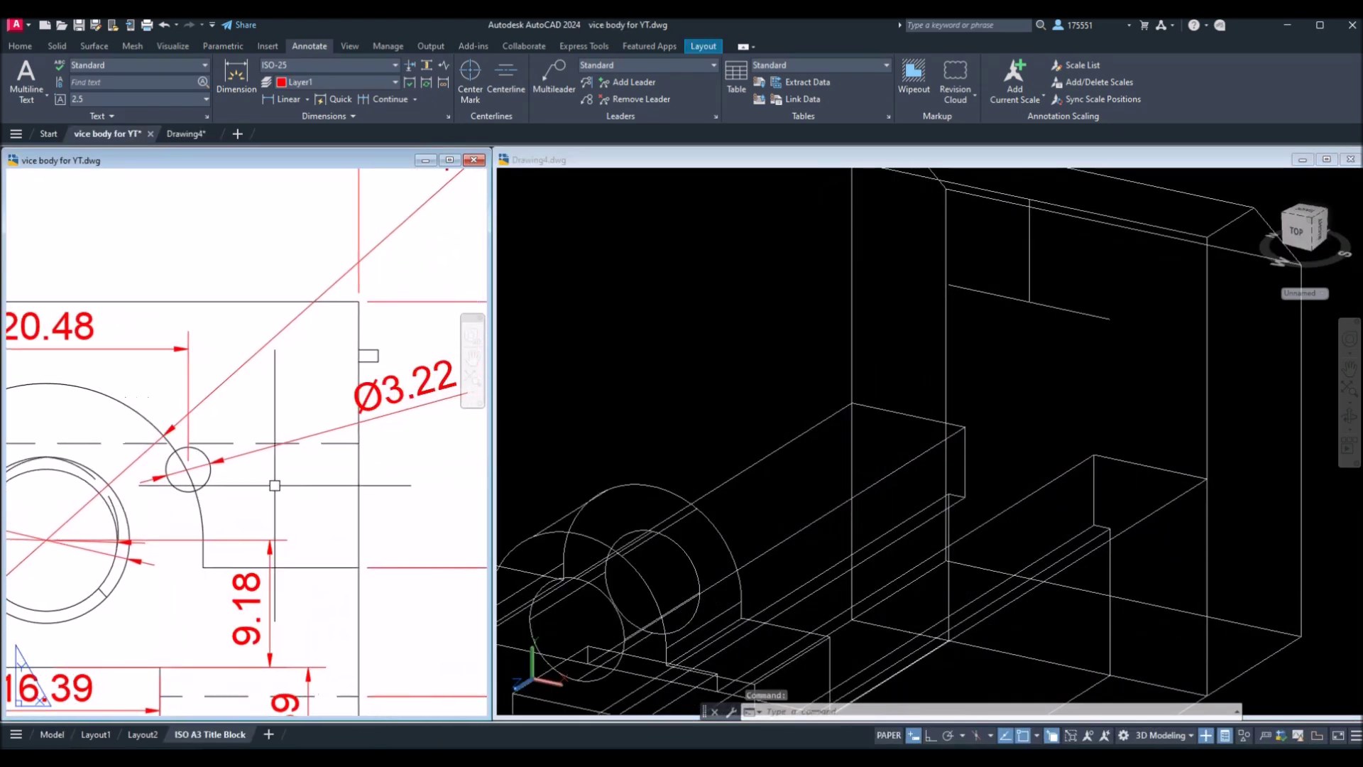
left_click(1128, 400)
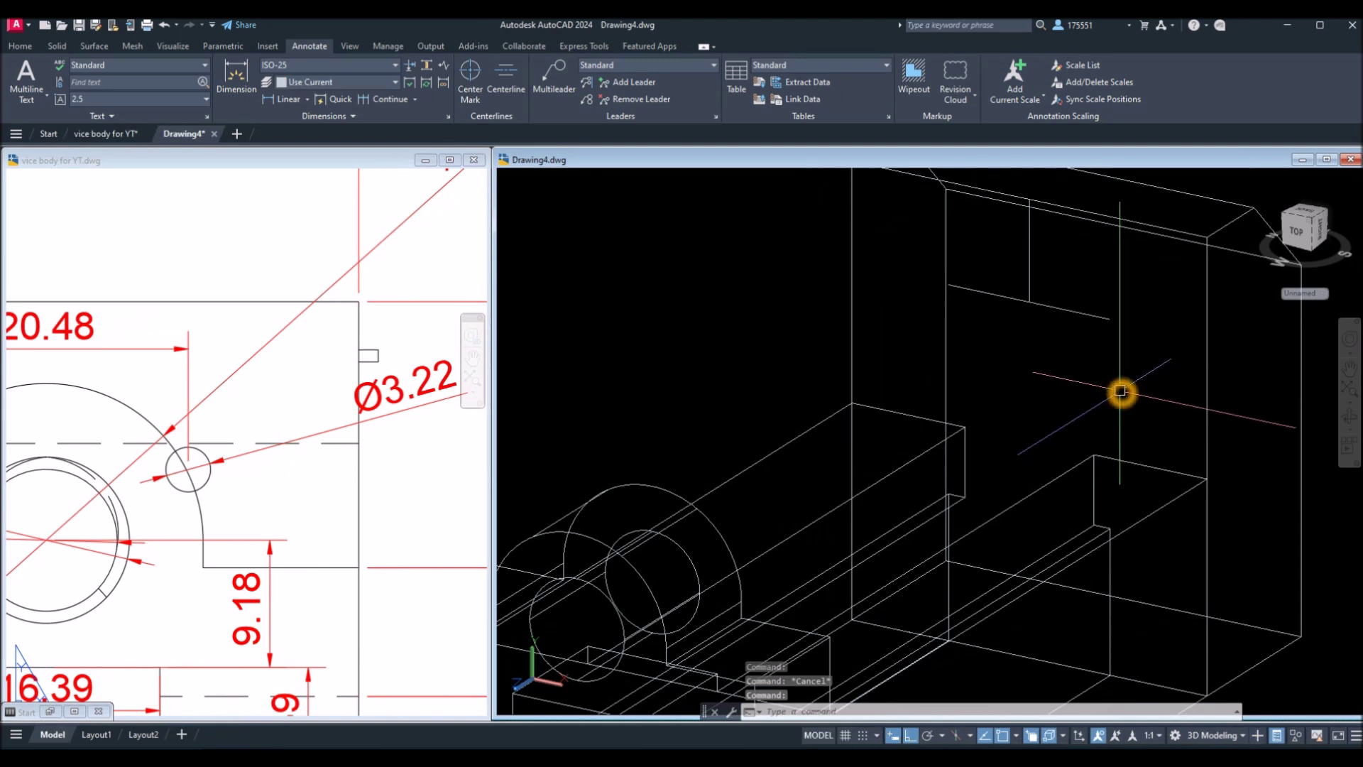
type("c")
key("Return")
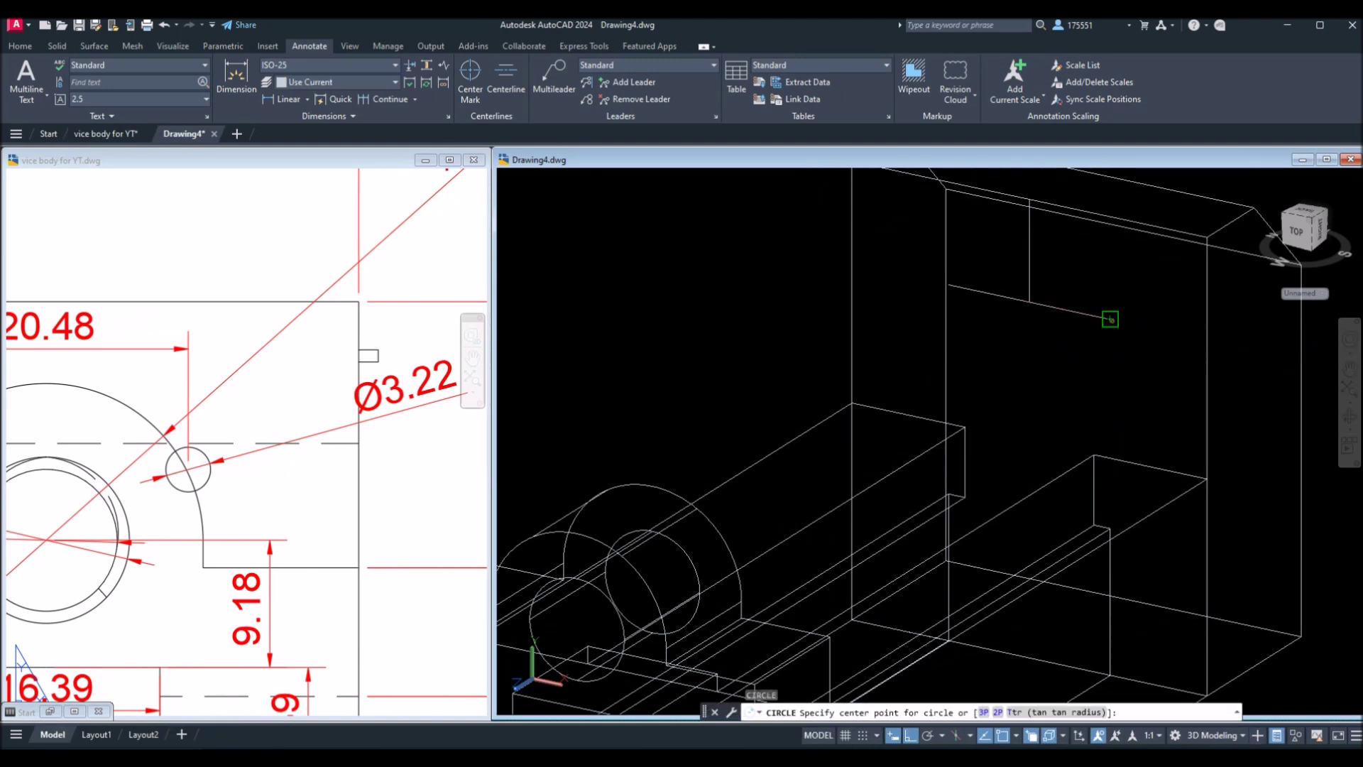
left_click(1110, 319)
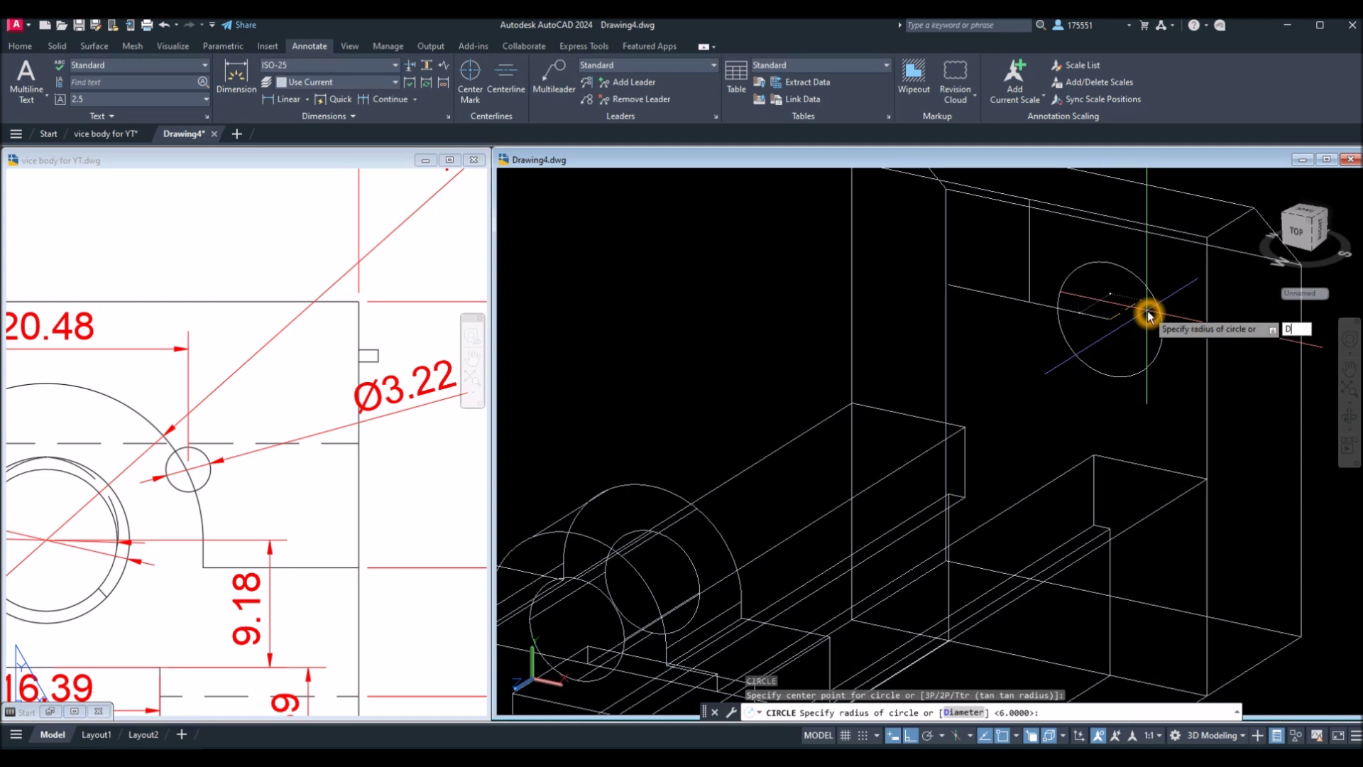
key("Return")
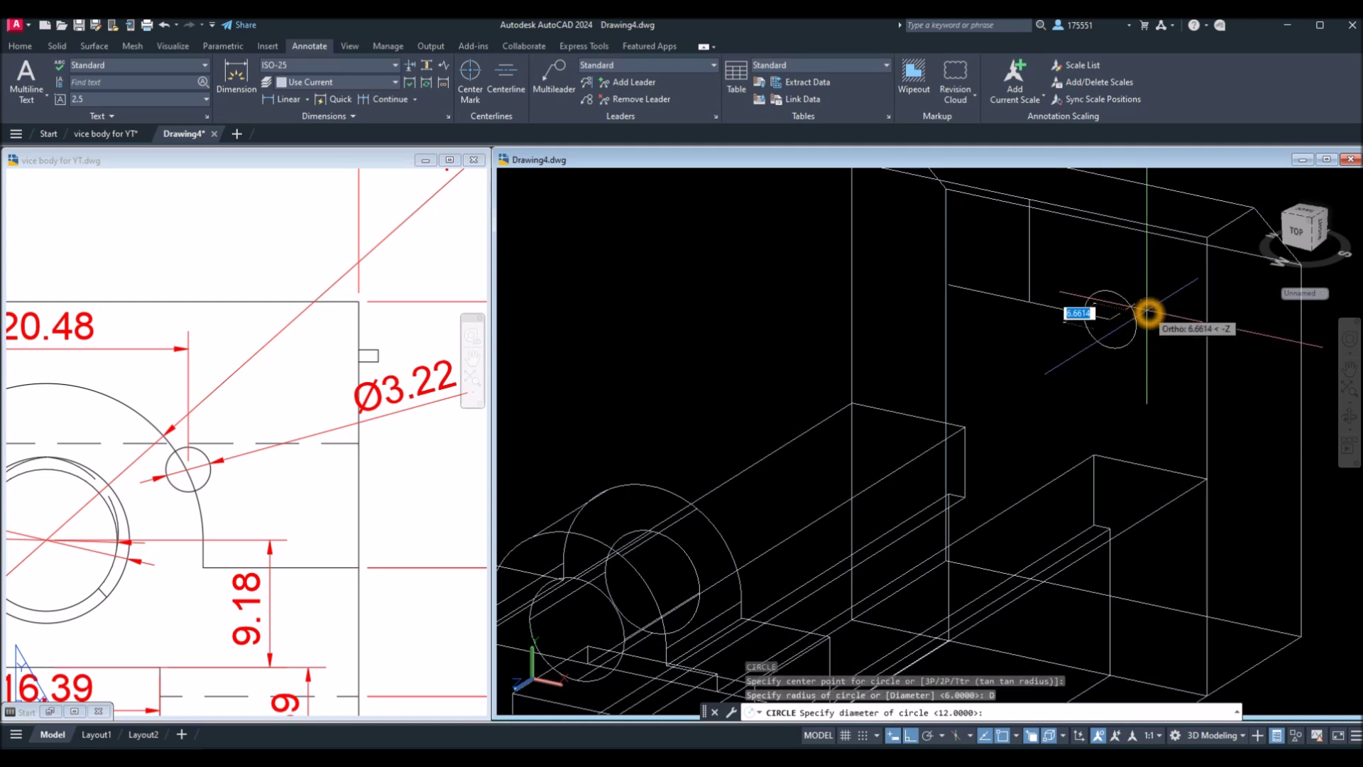
key("Return")
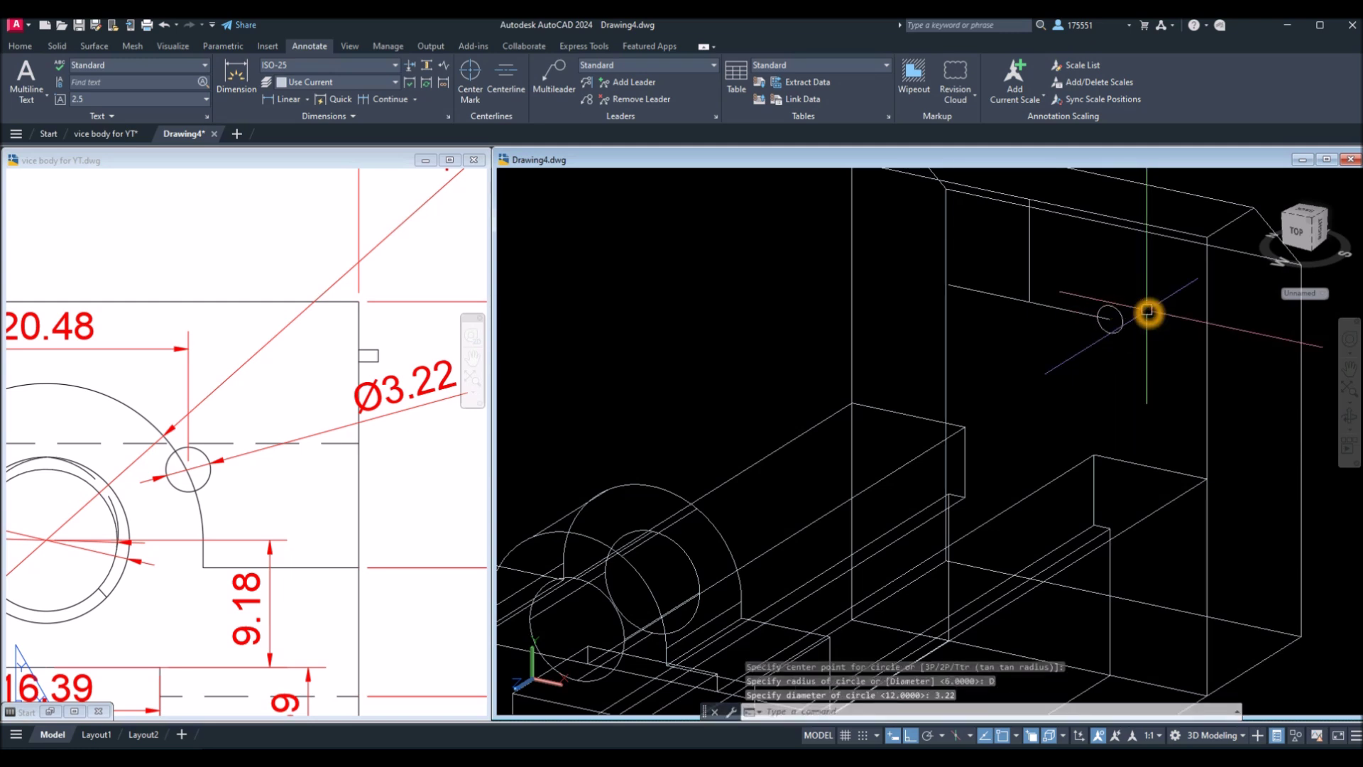
Step: Copy the 3.22 diameter circle by its centre to the opposite outer end of the horizontal construction lines
left_click(1124, 318)
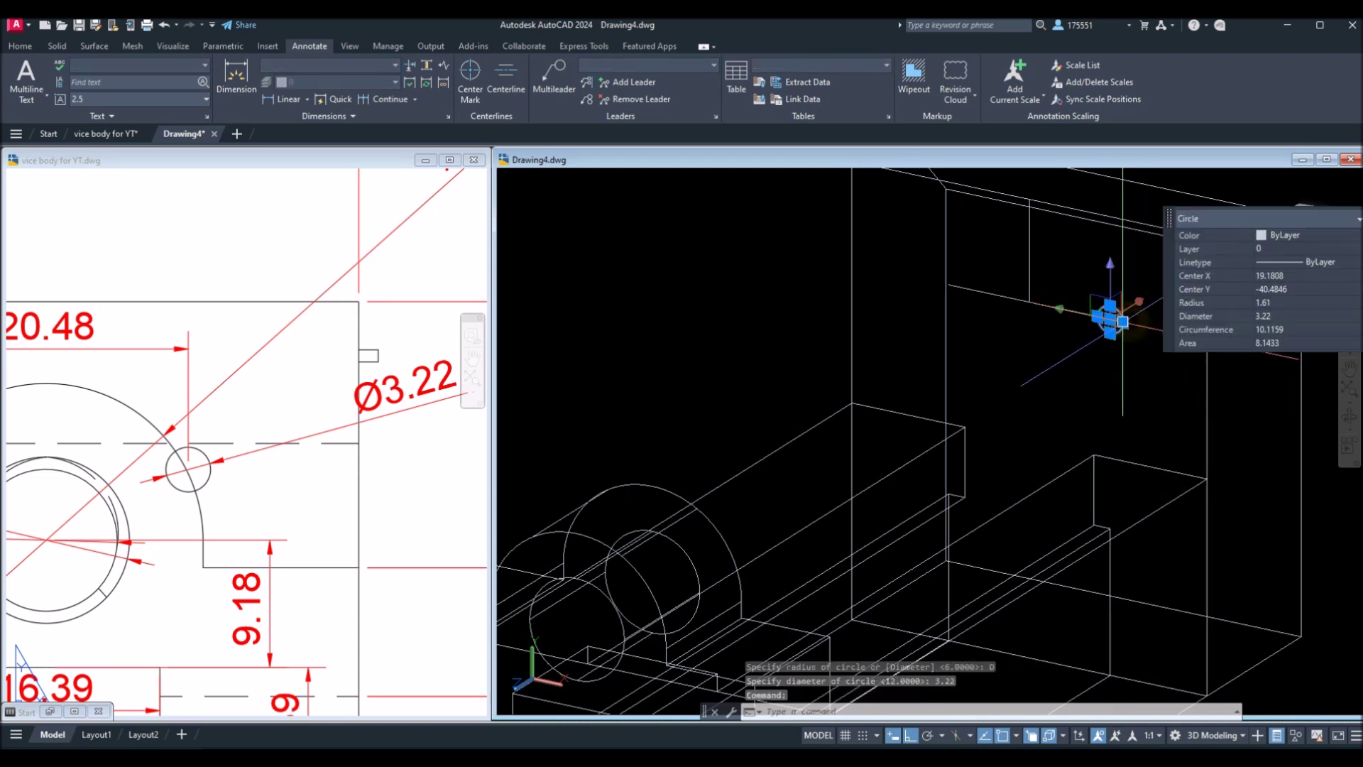
right_click(1132, 358)
left_click(1179, 472)
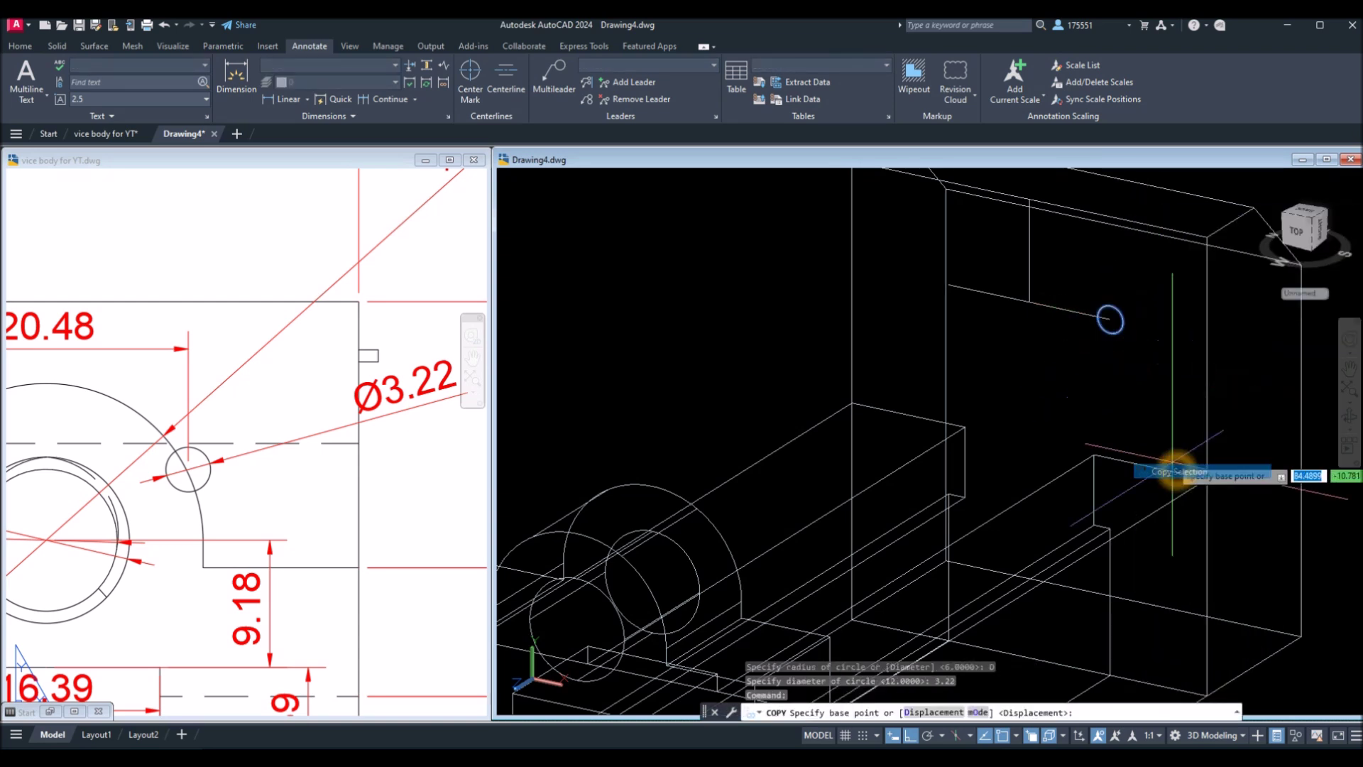
left_click(1110, 320)
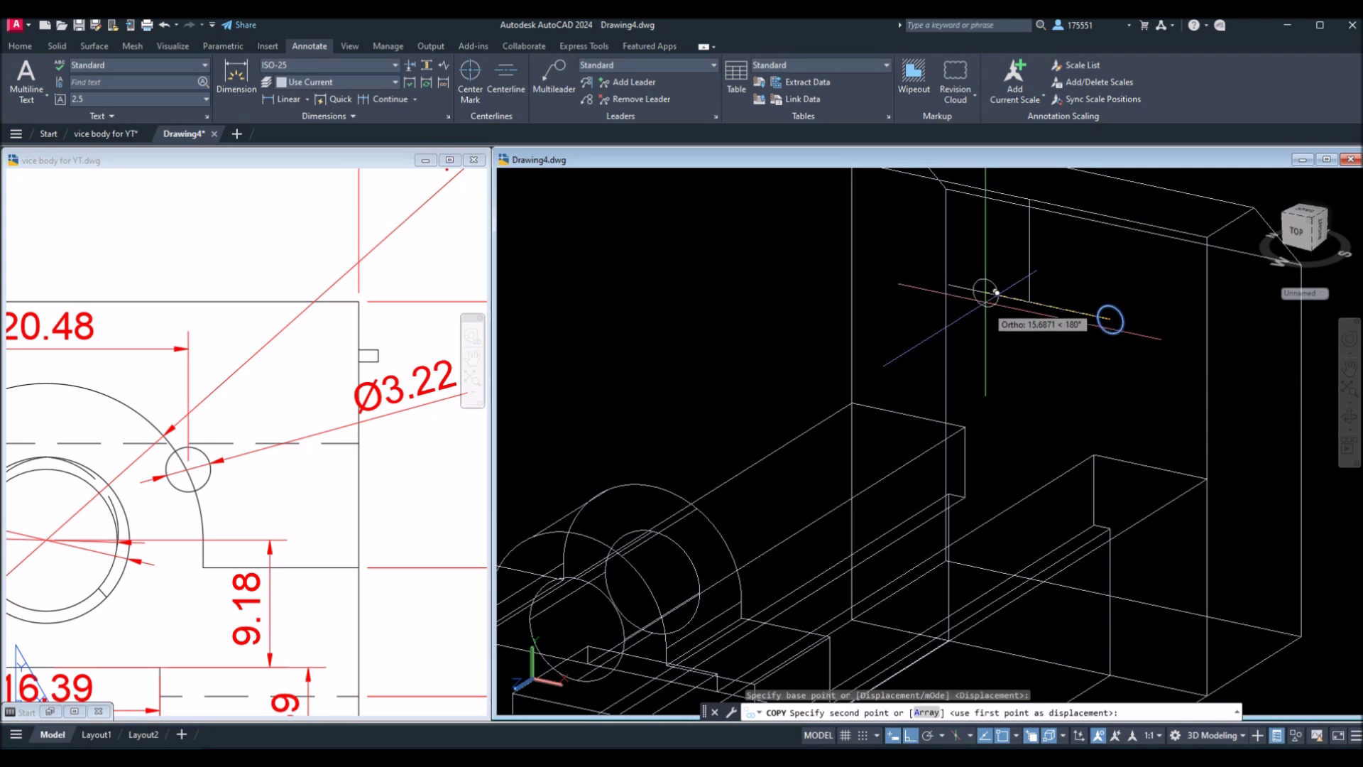
left_click(949, 285)
right_click(998, 279)
left_click(1026, 285)
Step: Delete the vertical and the two horizontal construction lines between the small circles
left_click(1097, 341)
left_click(1017, 298)
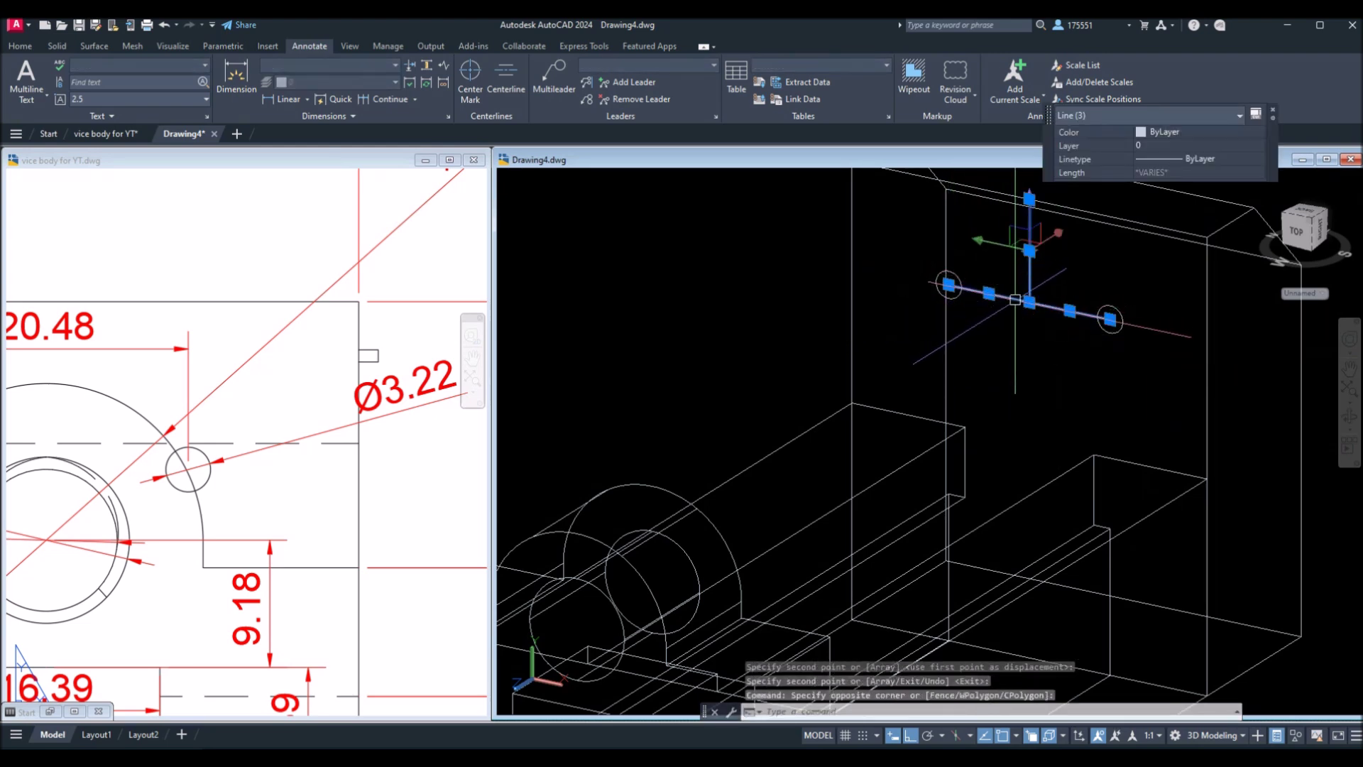
left_click(1017, 299)
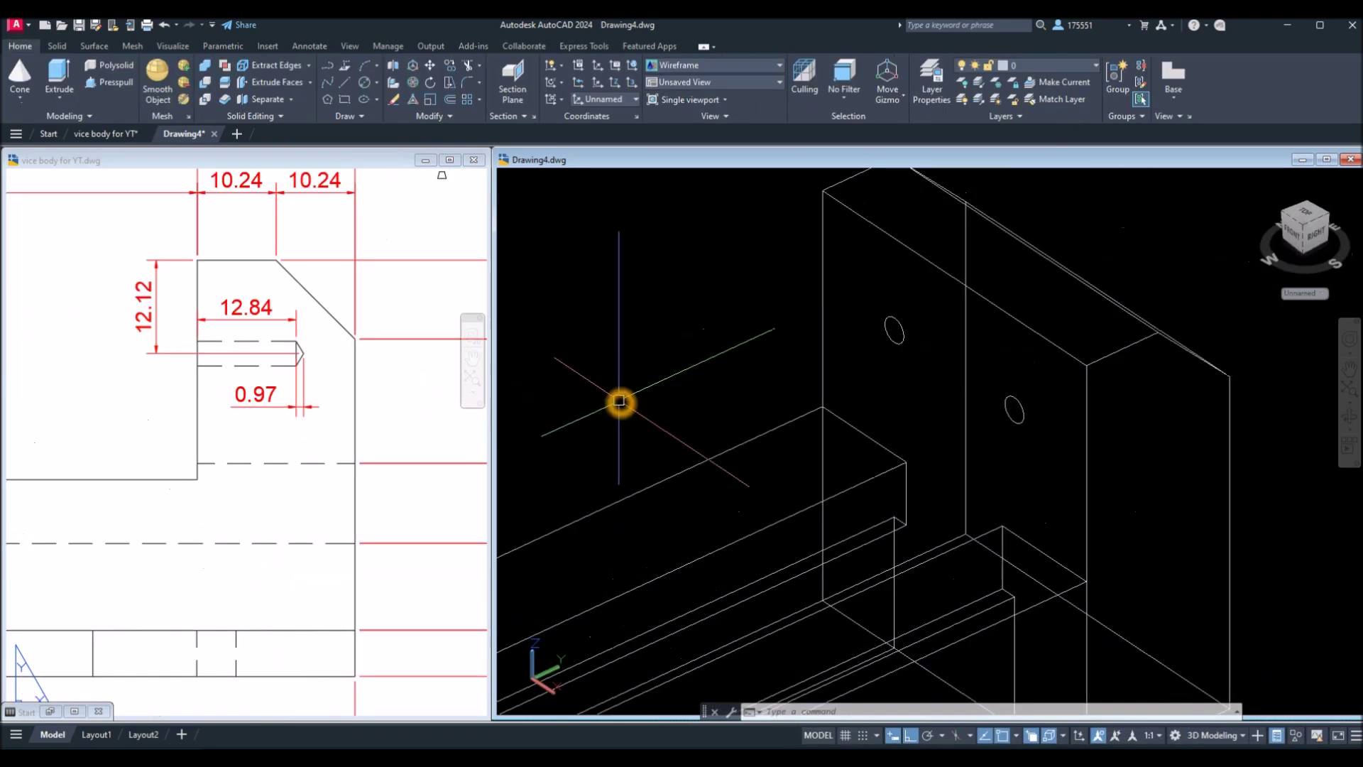
Step: Extrude both 3.22 diameter circles 12.84 into the end block, checking the depth against the reference side view
left_click(619, 402)
left_click(751, 365)
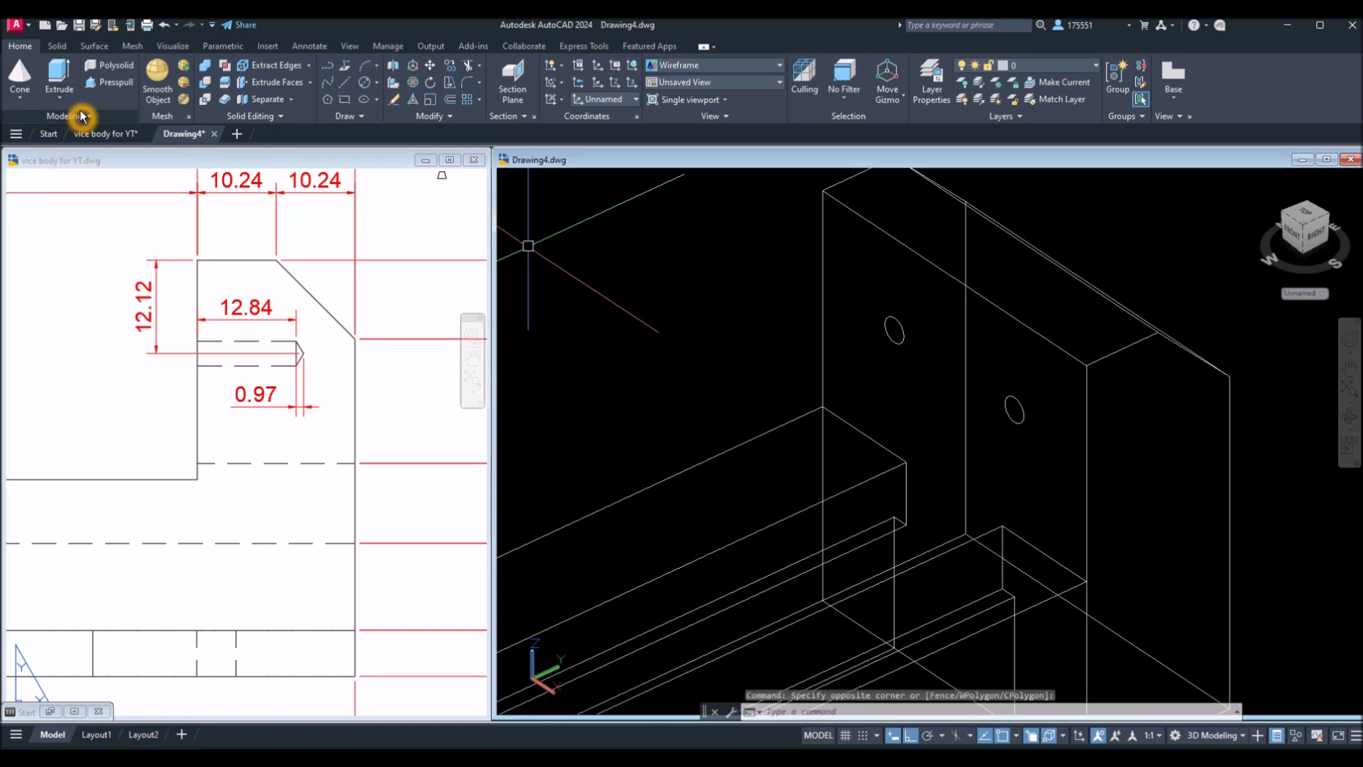
left_click(60, 78)
left_click(887, 340)
left_click(1010, 405)
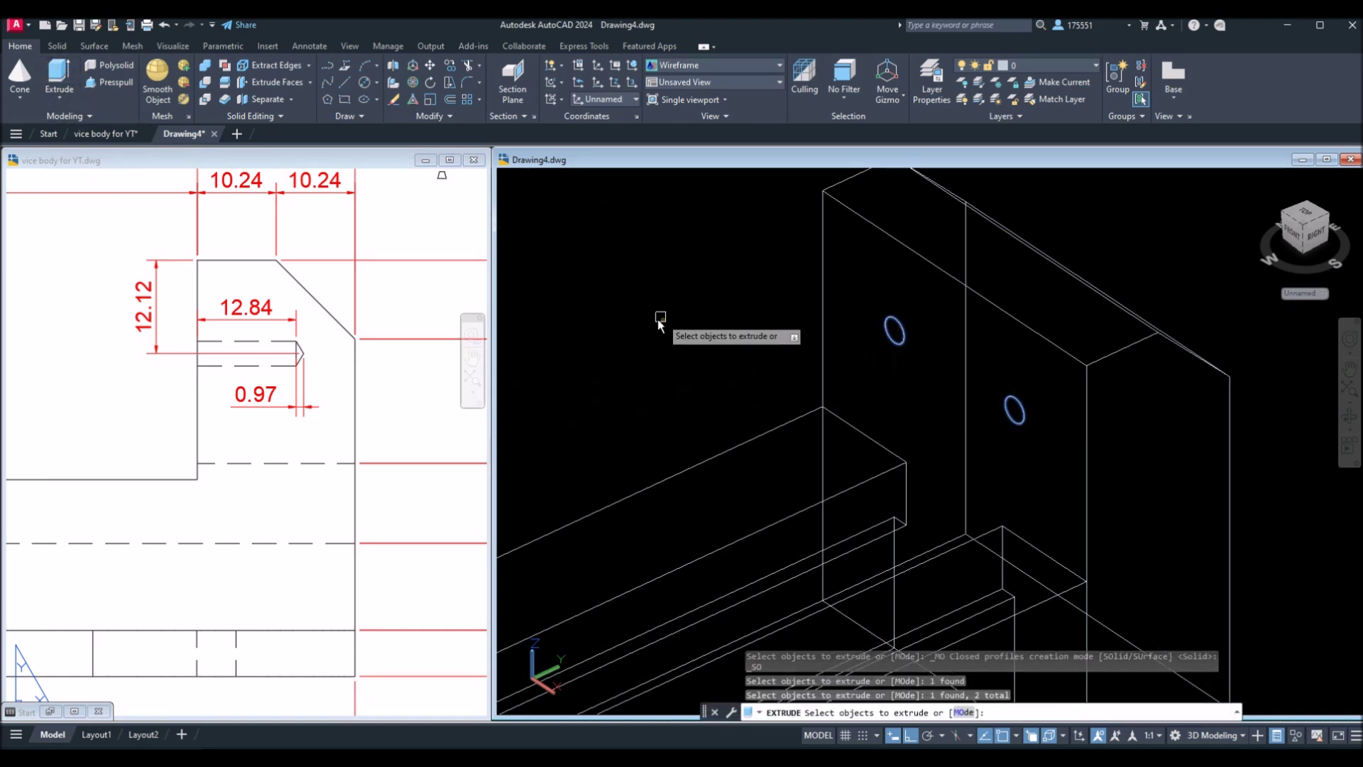
key("Return")
middle_click_drag(1136, 232, 1051, 291, "shift")
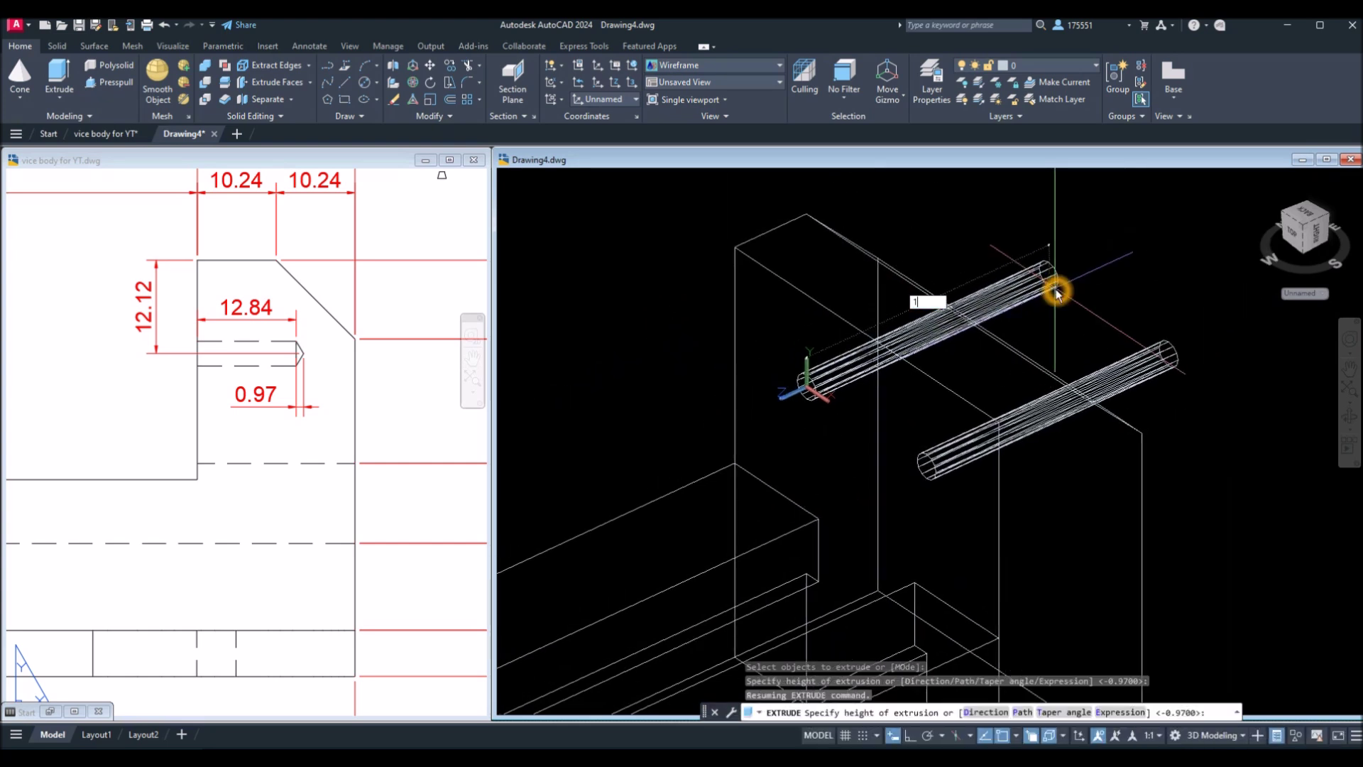
key("Return")
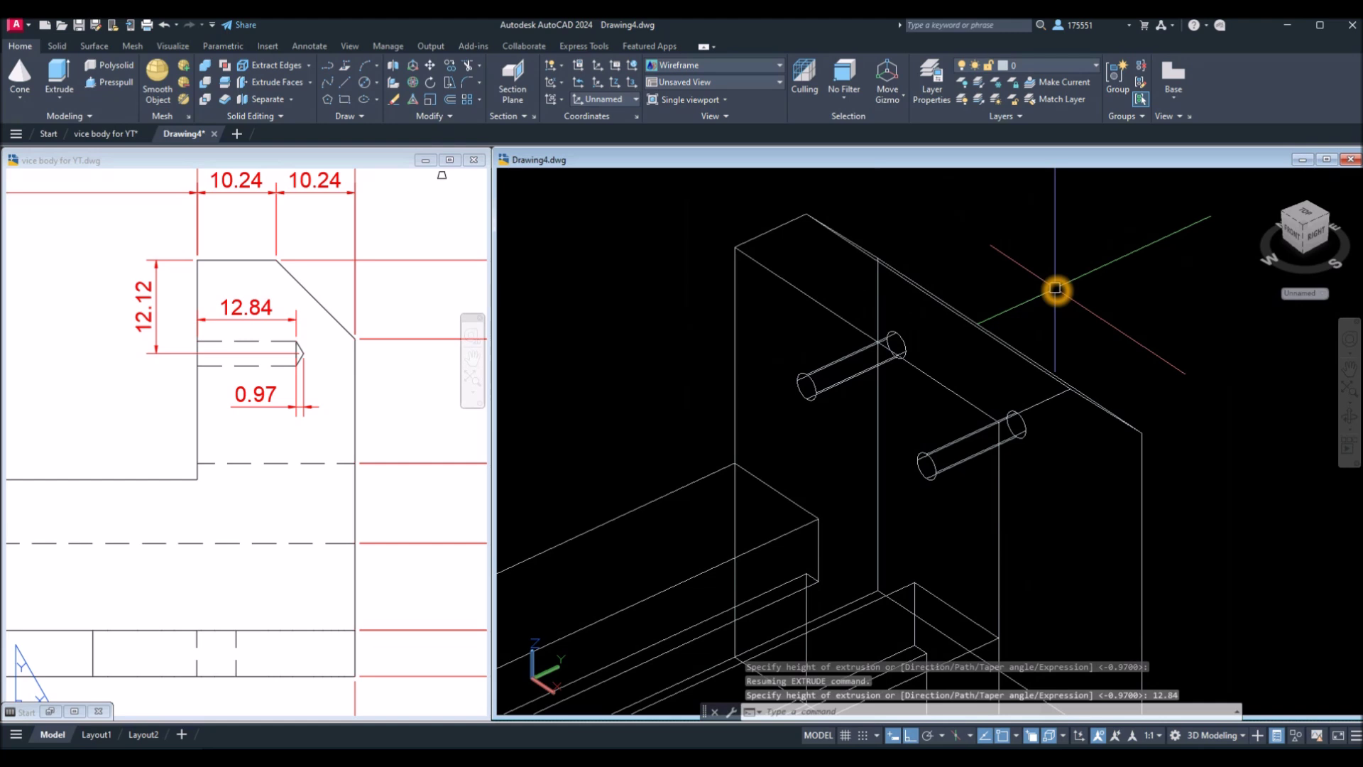
left_click(255, 320)
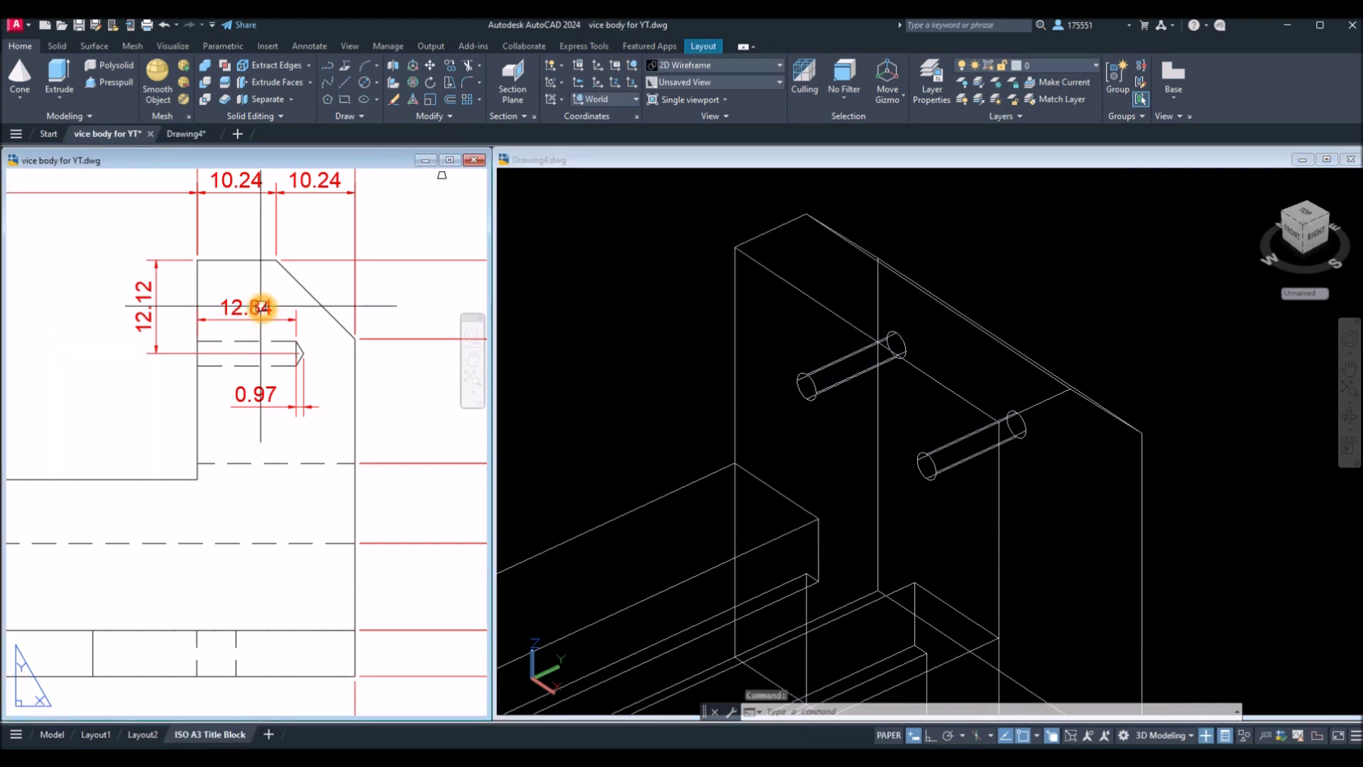
left_click(249, 306)
key("Escape")
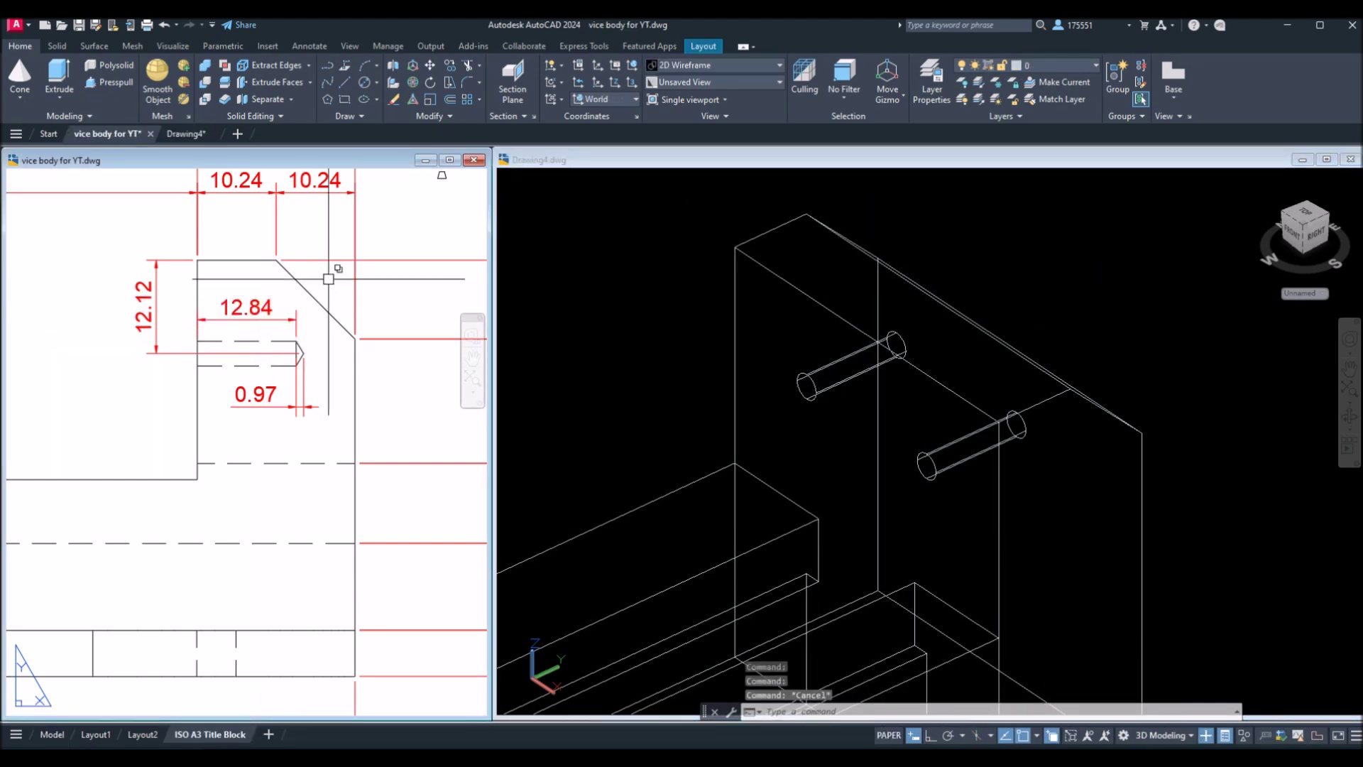
left_click(789, 283)
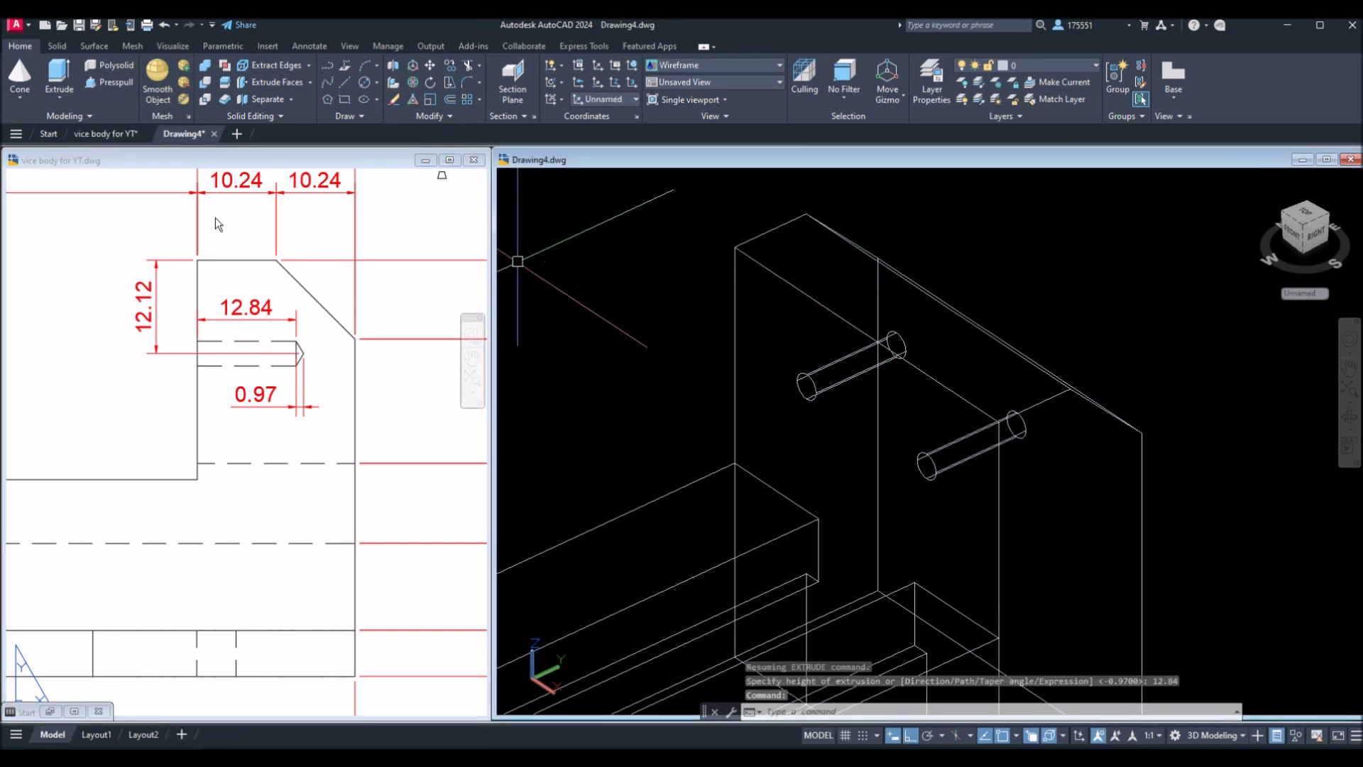
left_click(18, 99)
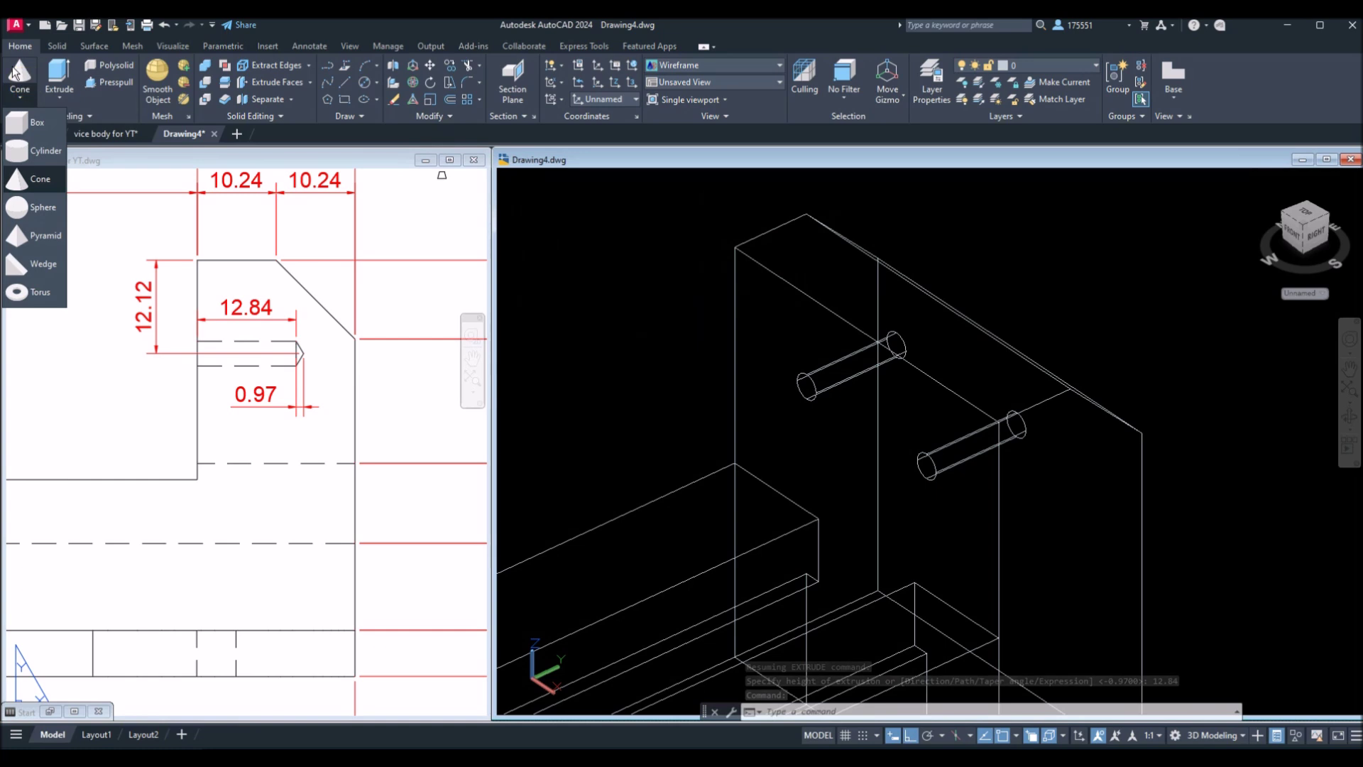
left_click(28, 75)
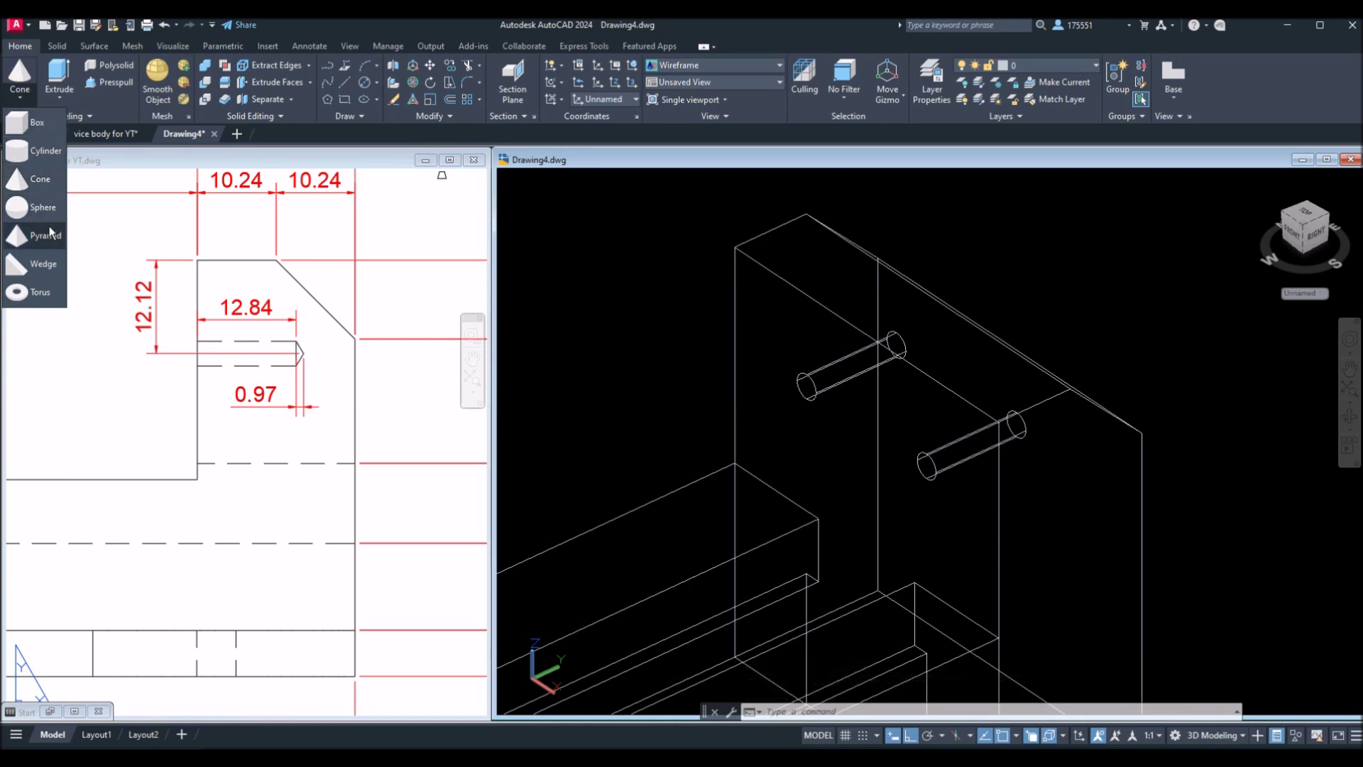
left_click(50, 183)
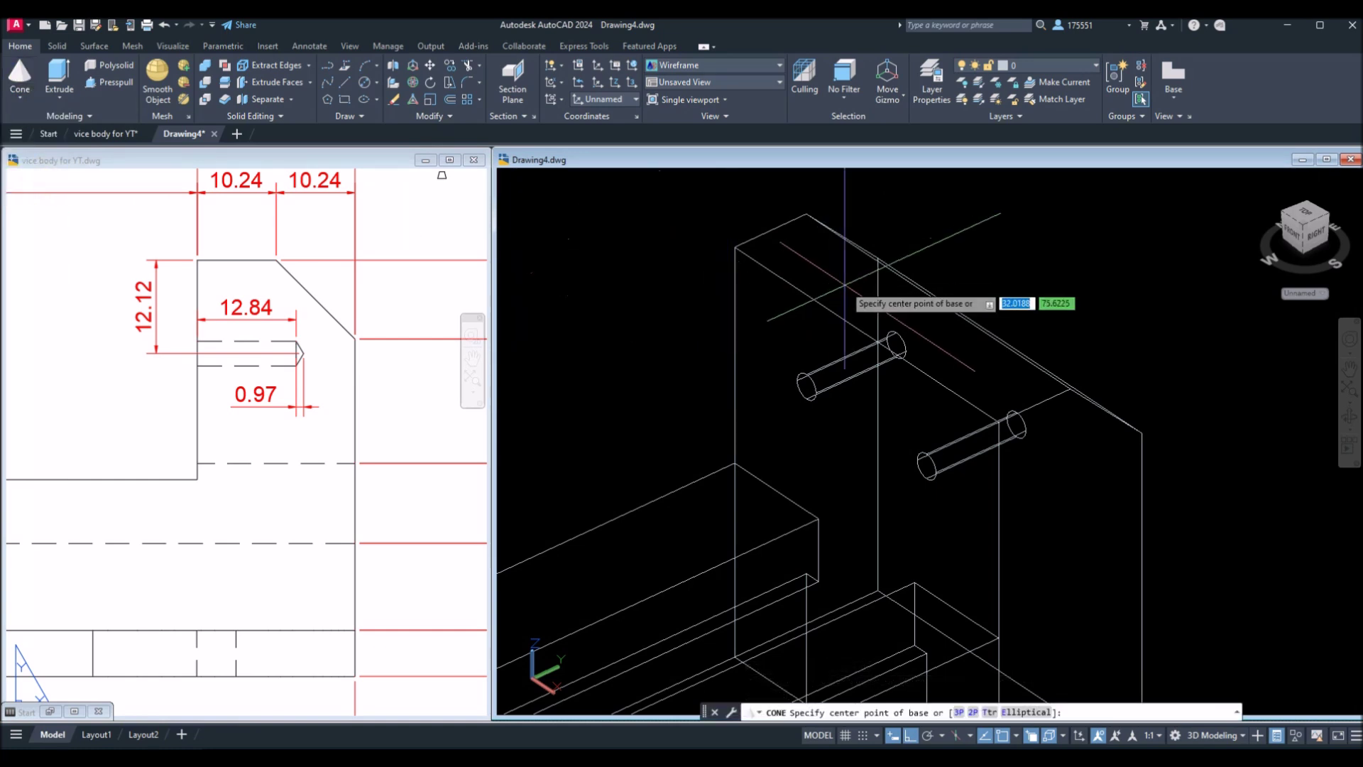
middle_click_drag(944, 338, 917, 349, "shift")
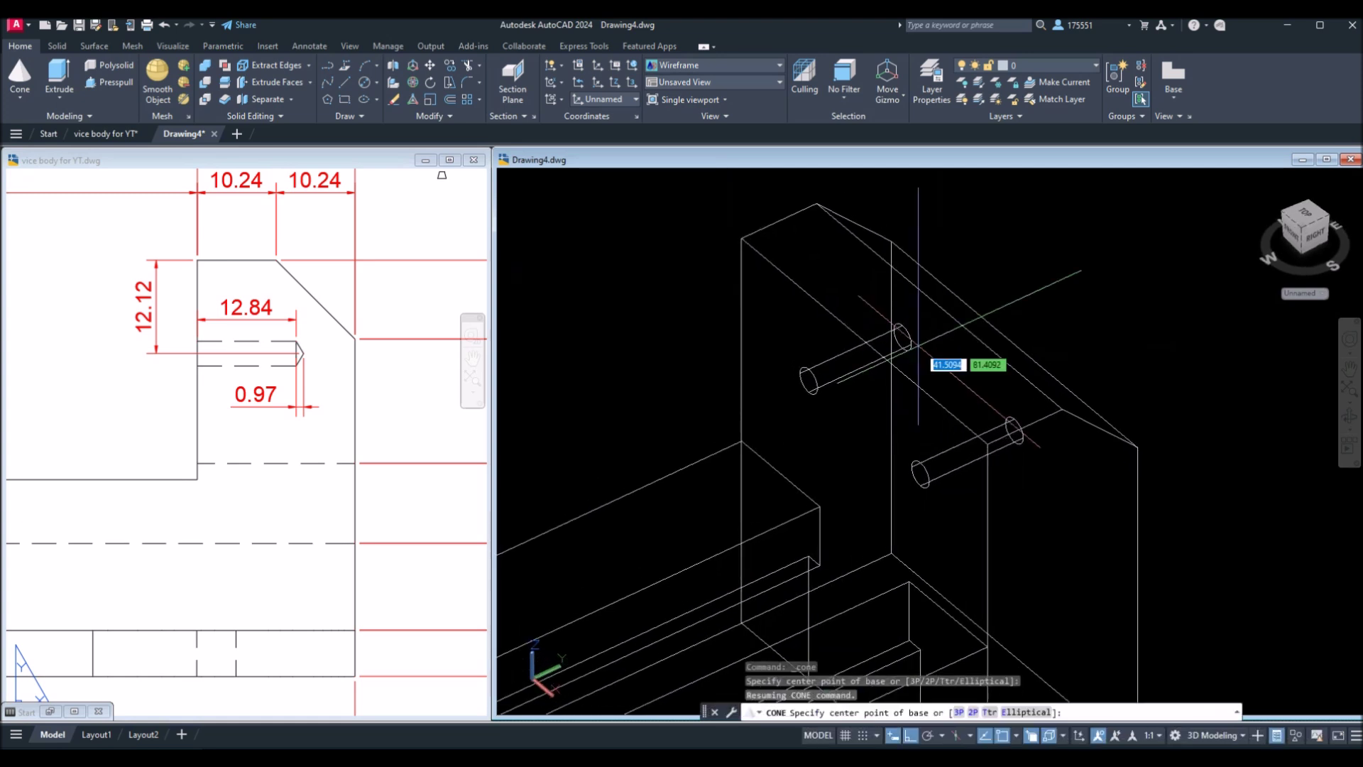
scroll(916, 345, "up", 3)
left_click(885, 330)
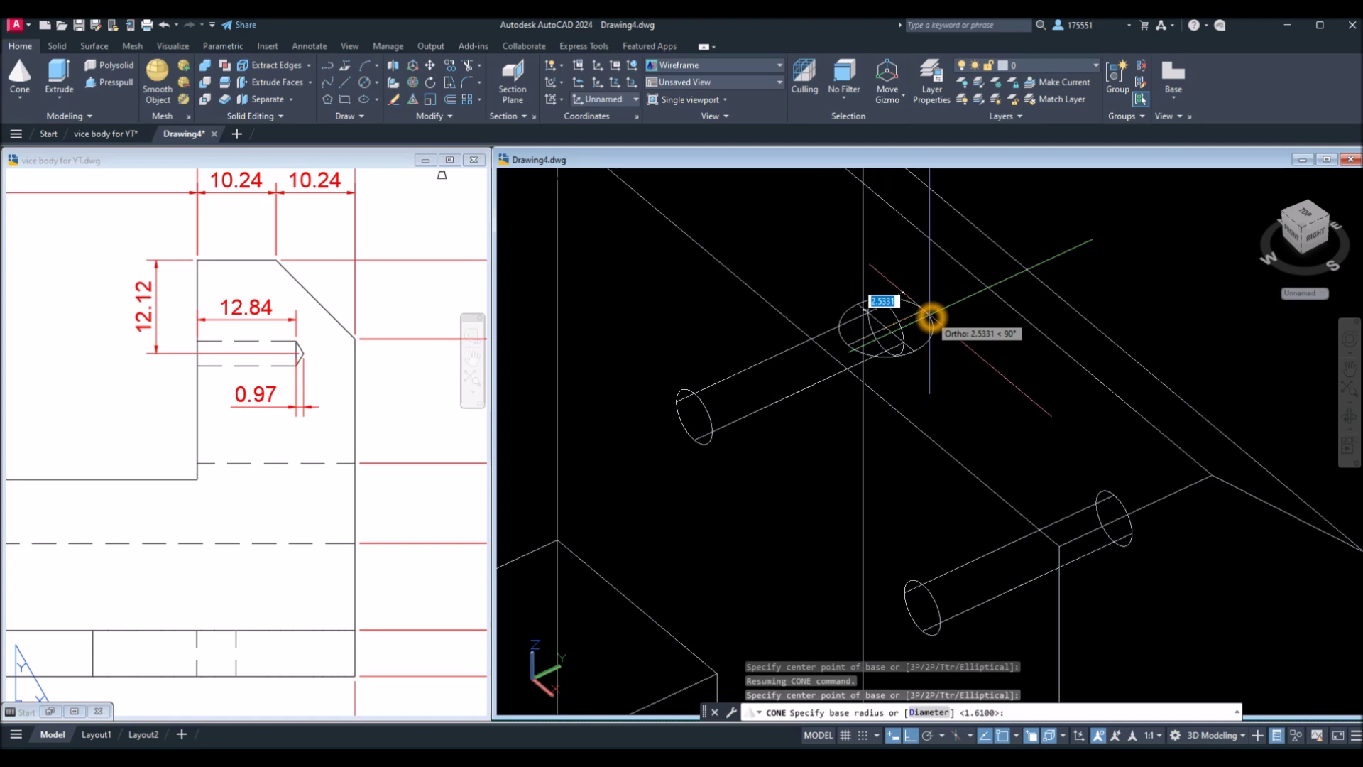
key("Escape")
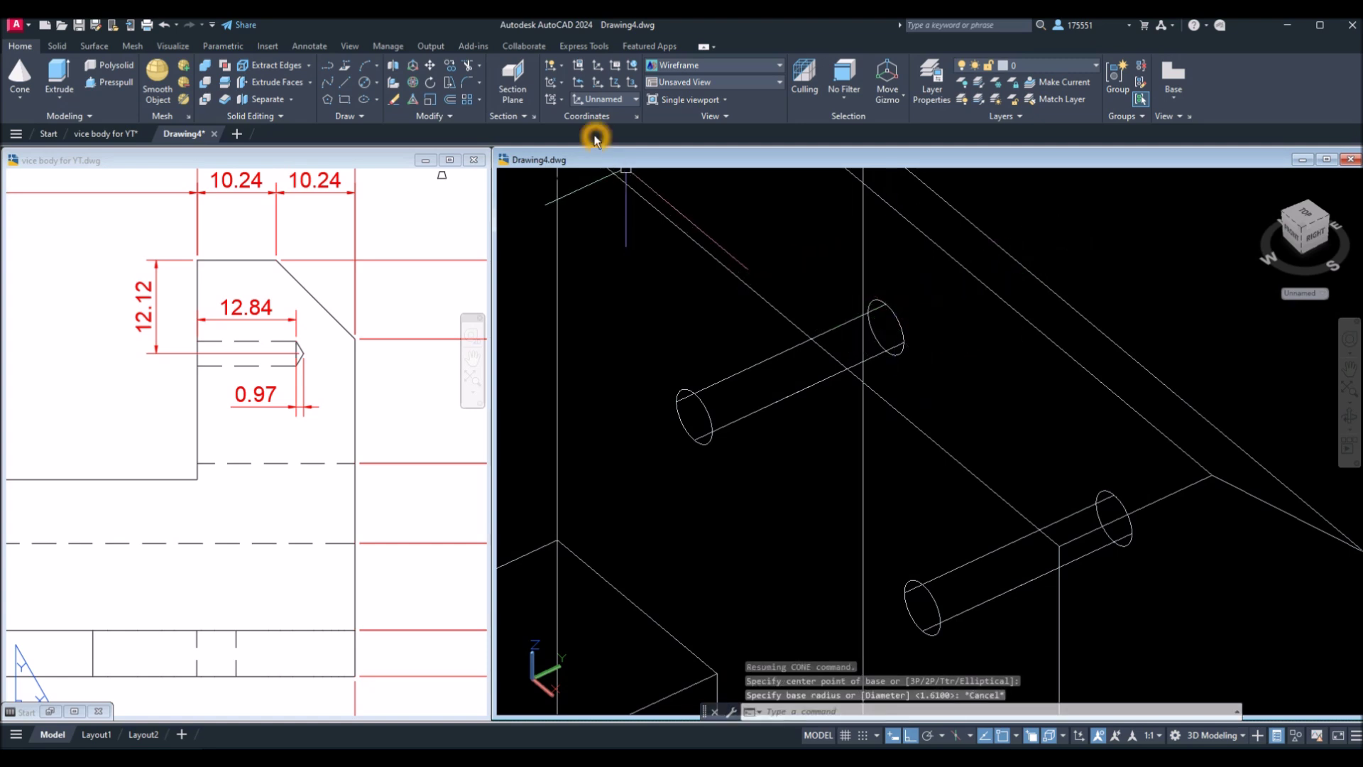
Step: Reorient the UCS by its Z axis so that positive Z runs along the hole cylinders into the end block
left_click(616, 80)
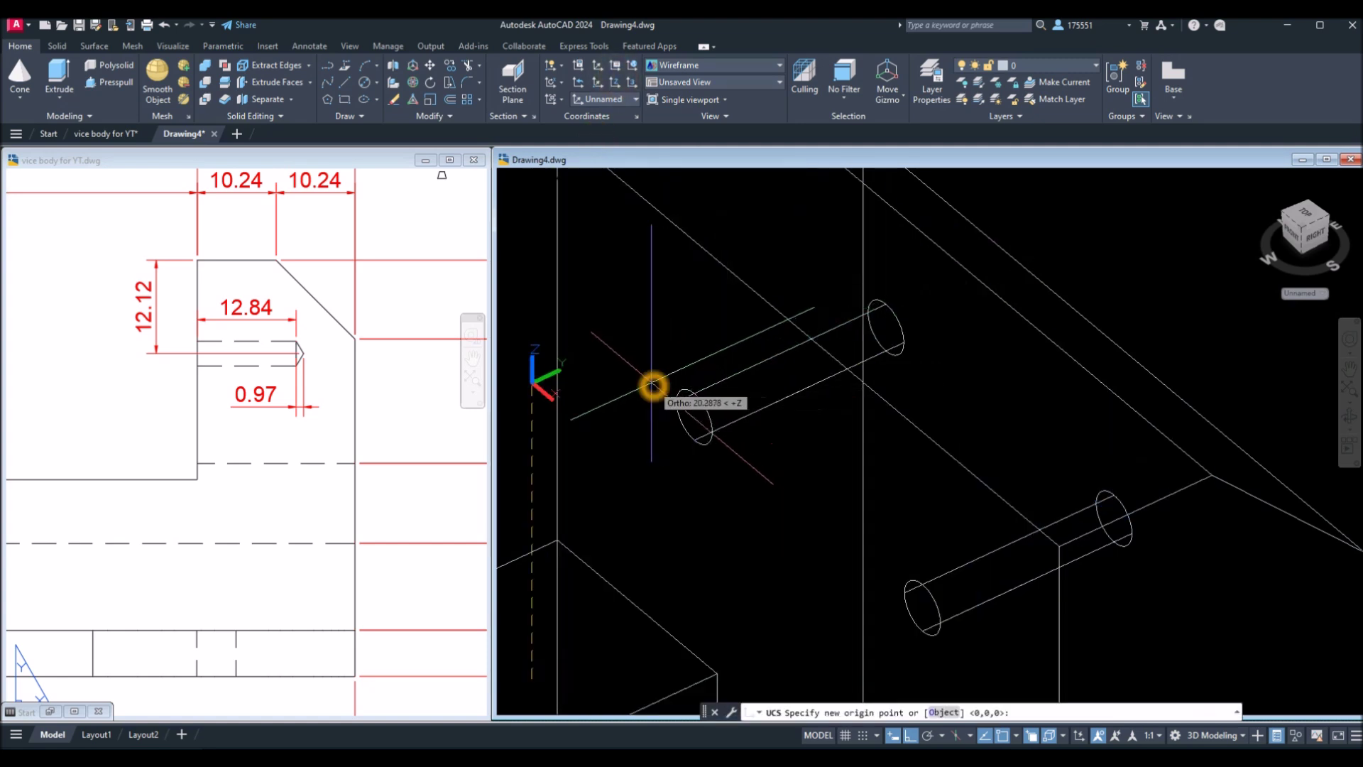
left_click(1150, 279)
middle_click_drag(1267, 273, 1071, 284)
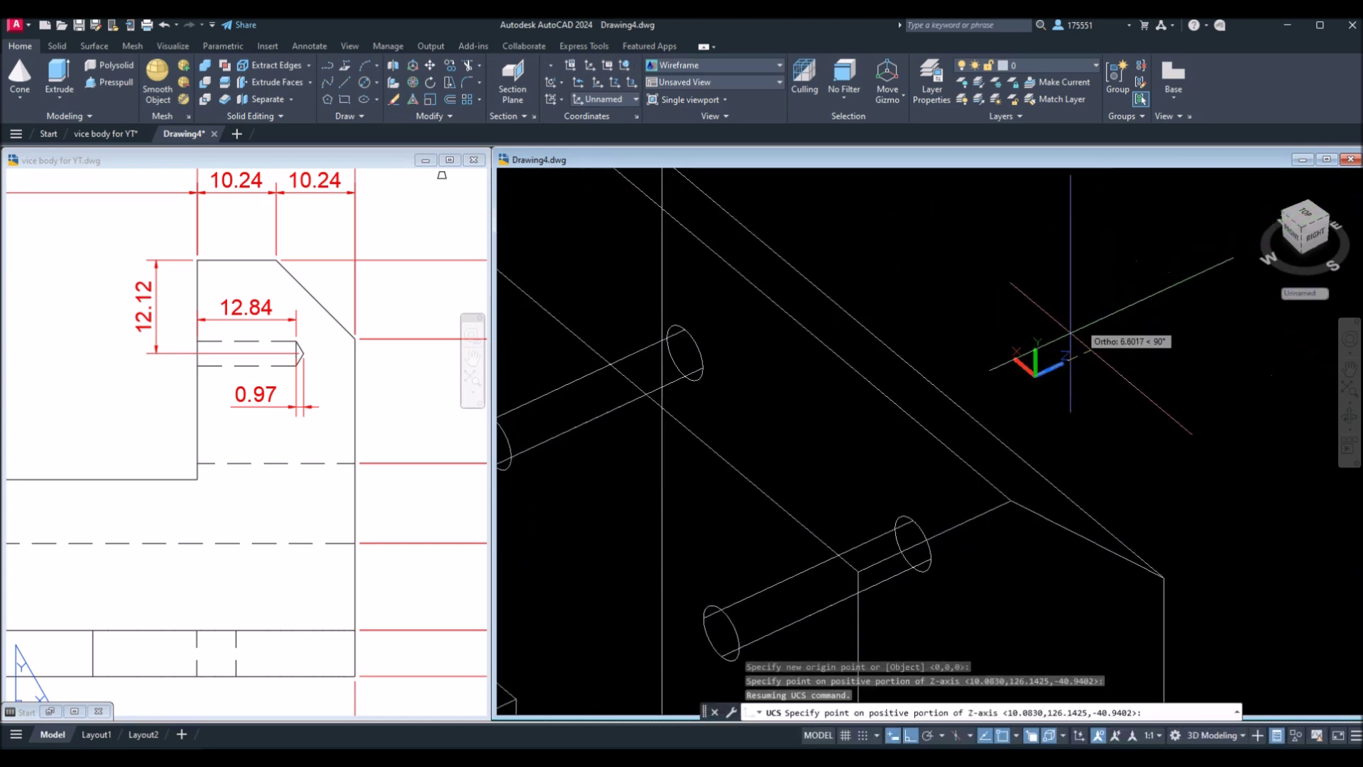
left_click(1144, 319)
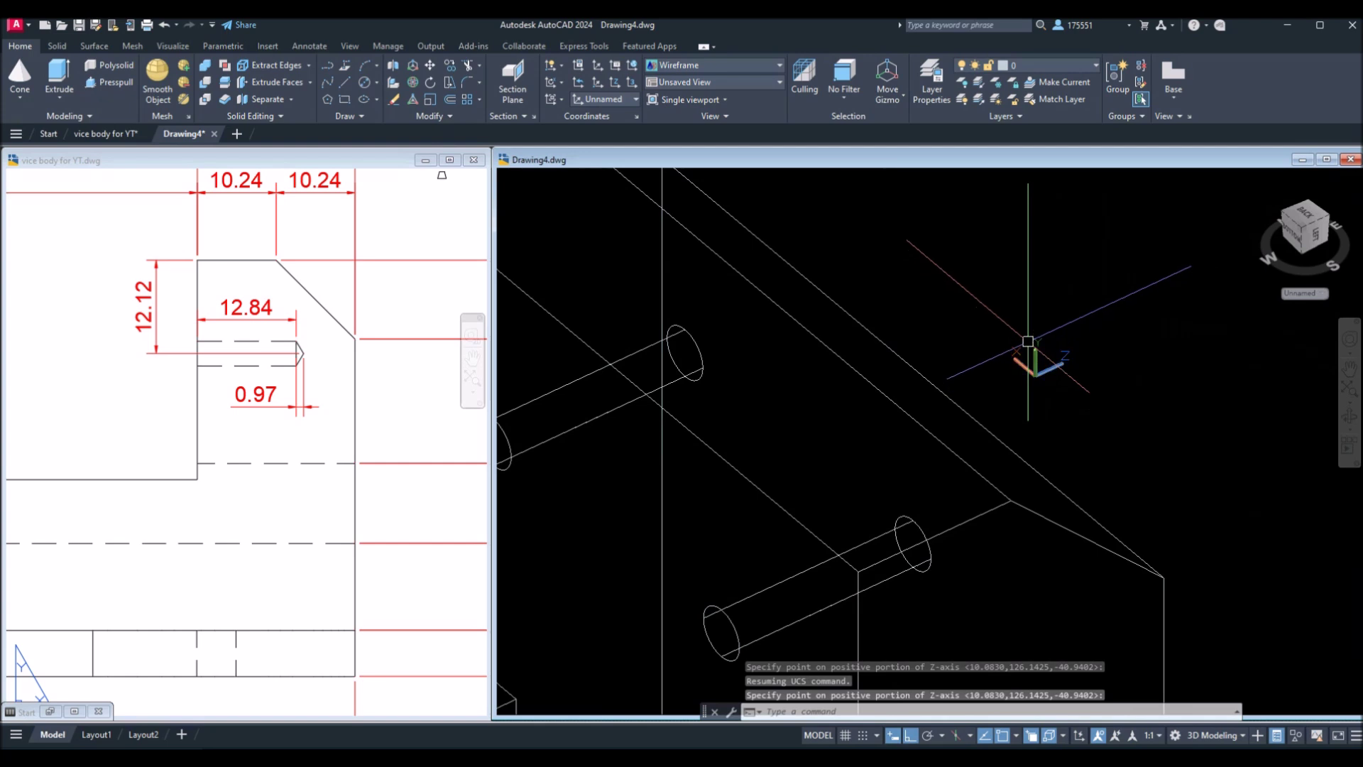
middle_click_drag(997, 355, 1017, 326)
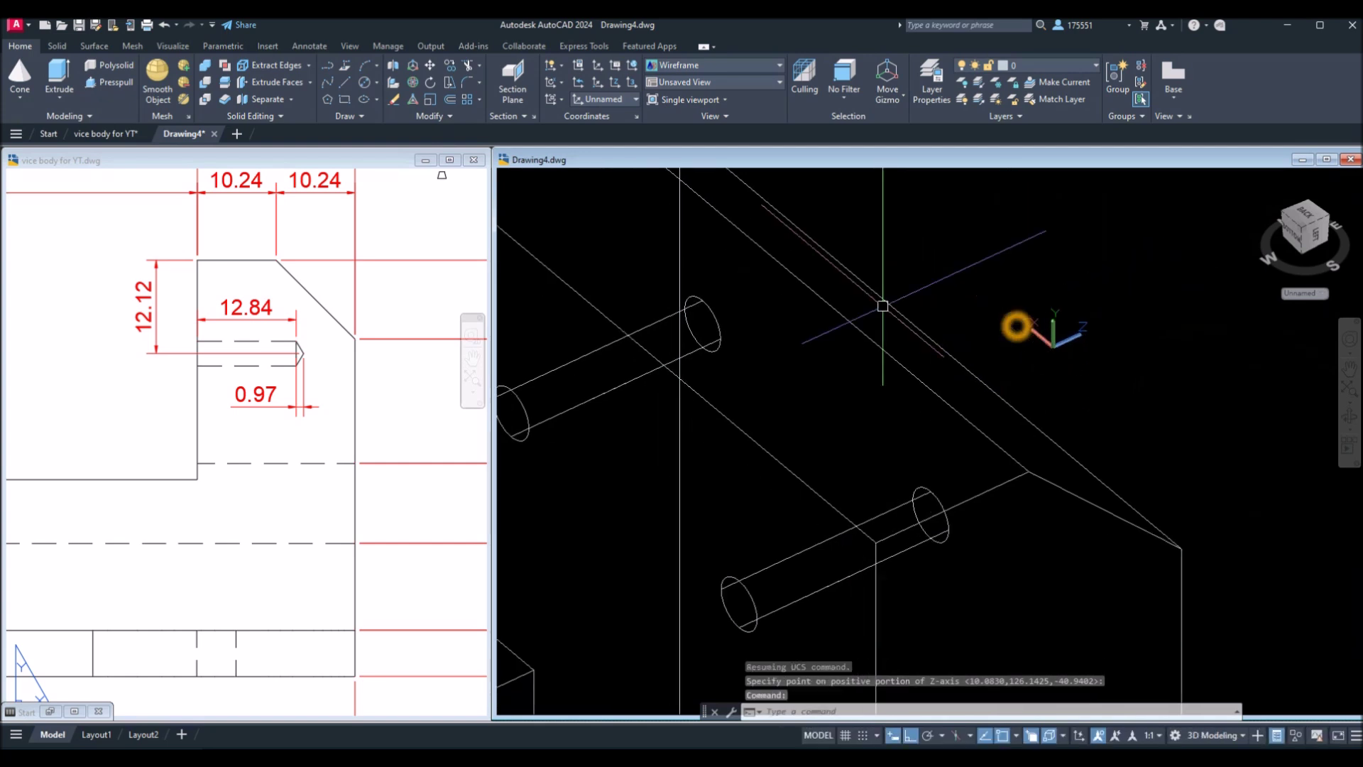
Step: Add a cone with 1.61 base radius and 0.97 height on the left cylinder's inner end face, checking its height against the reference
left_click(21, 75)
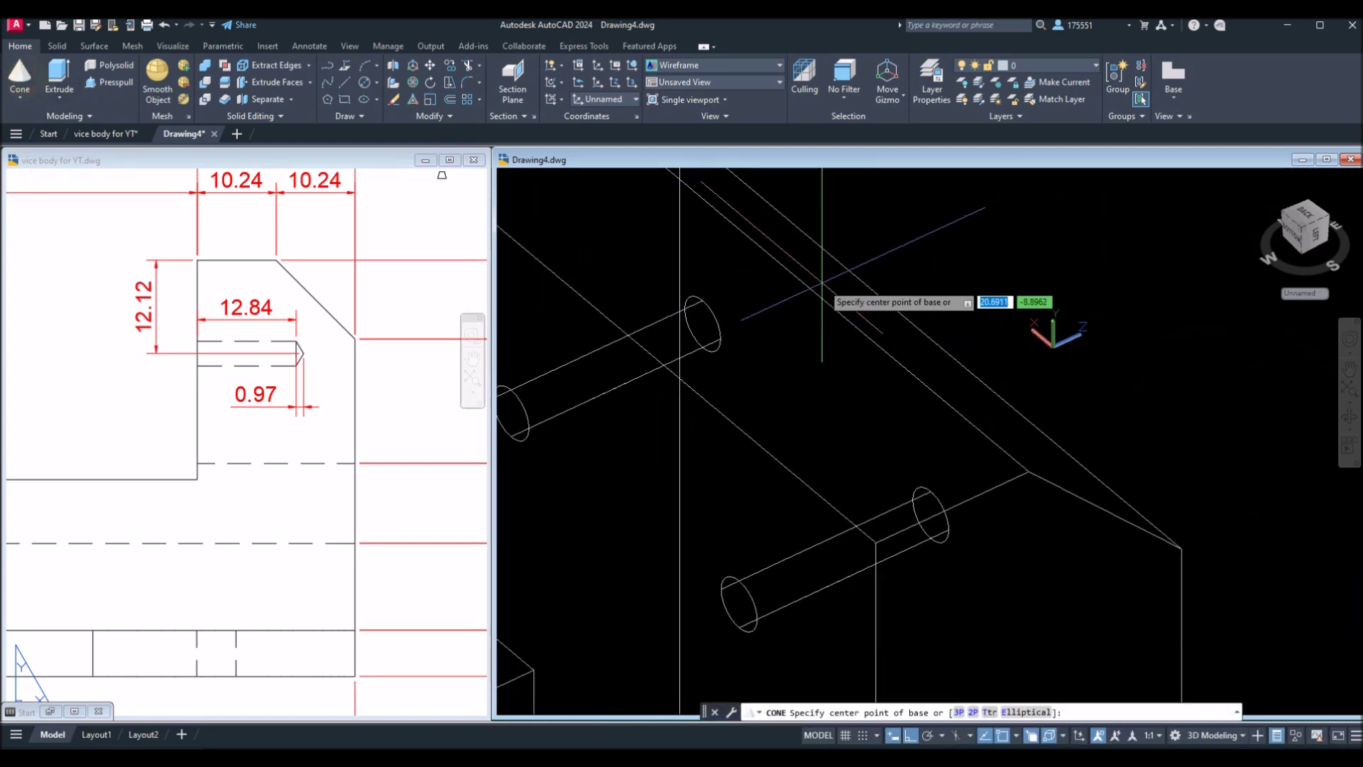
left_click(702, 324)
scroll(704, 325, "up", 4)
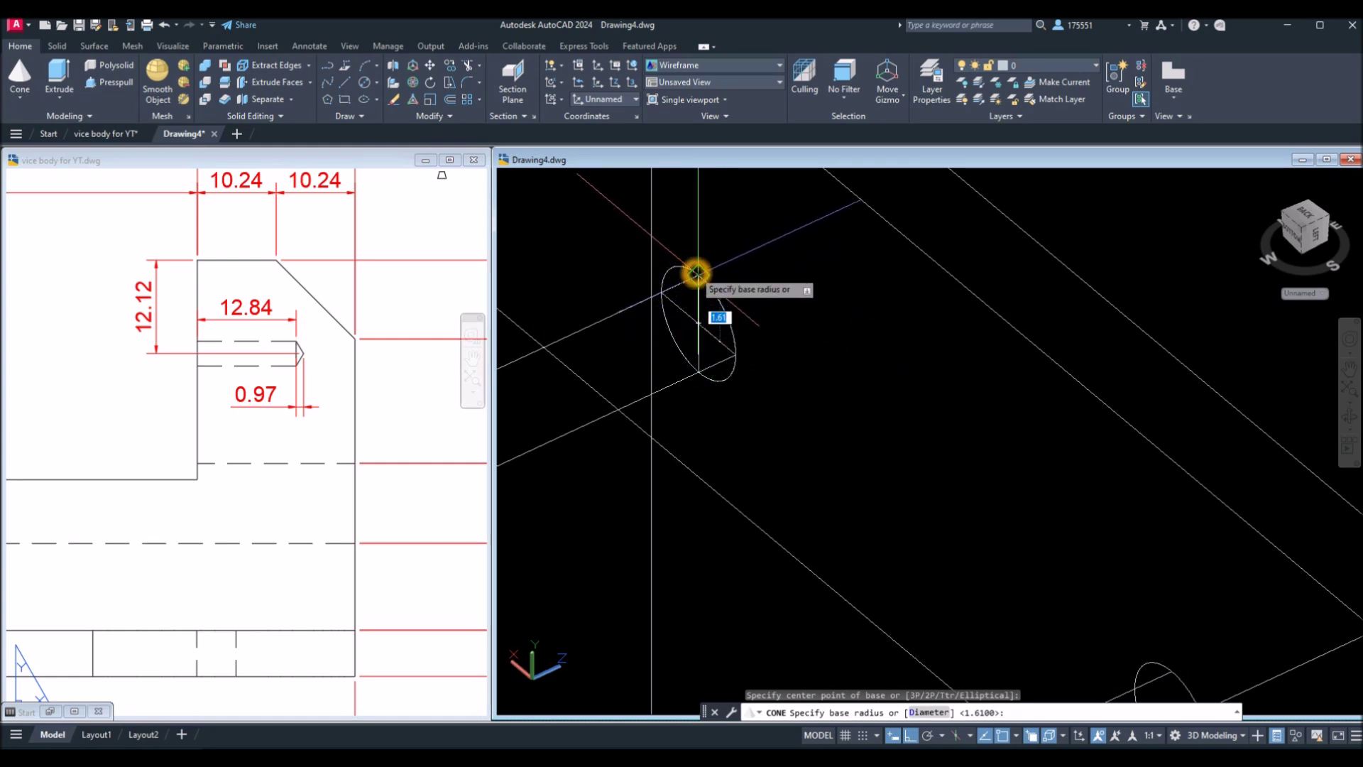
left_click(696, 273)
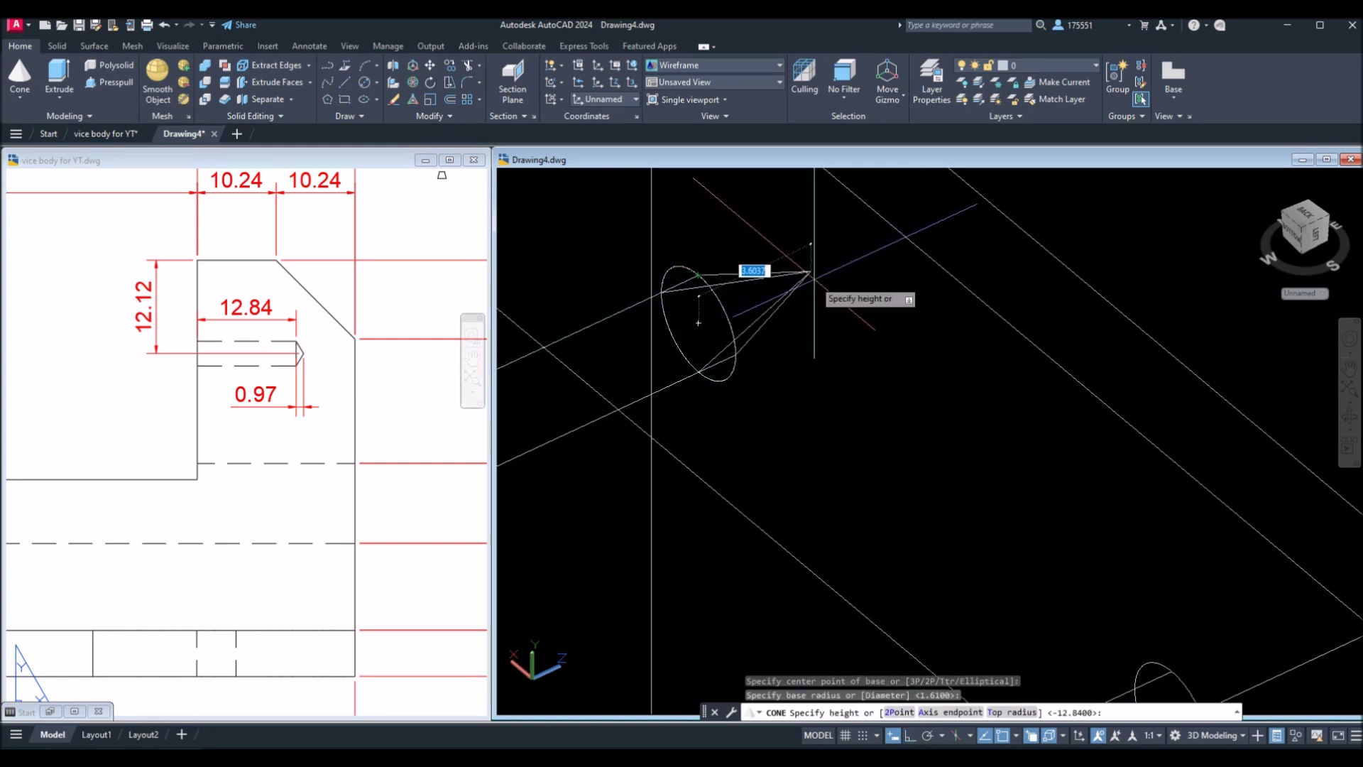
left_click(797, 304)
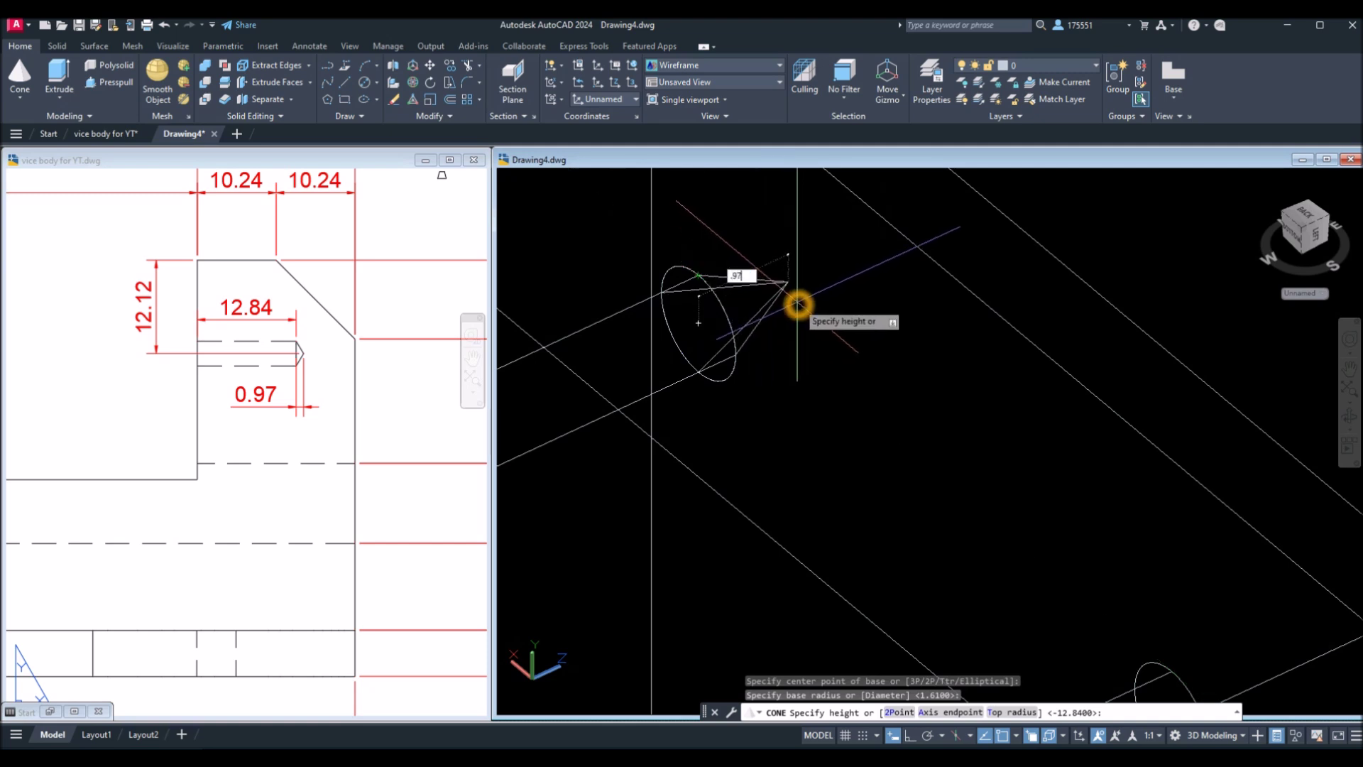
type(".97")
key("Return")
left_click(250, 369)
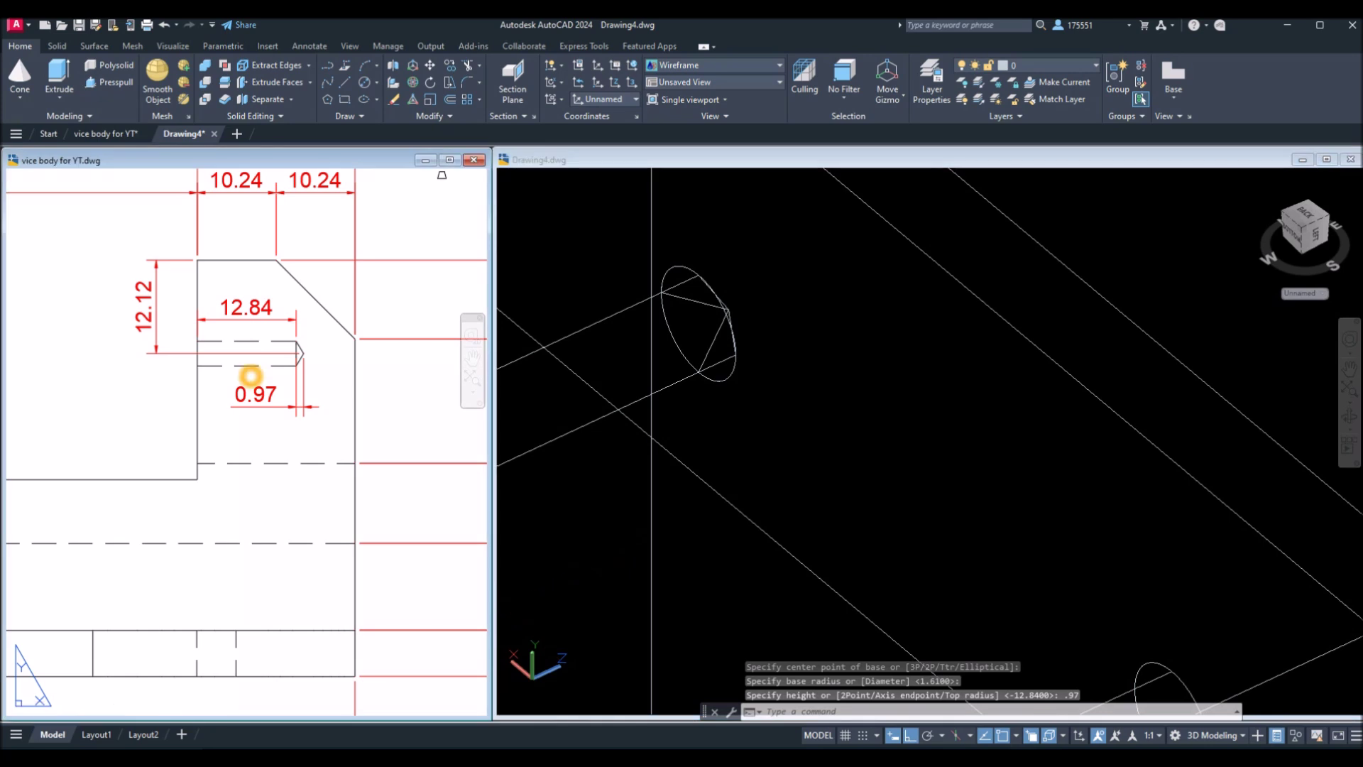
left_click(287, 399)
left_click(284, 405)
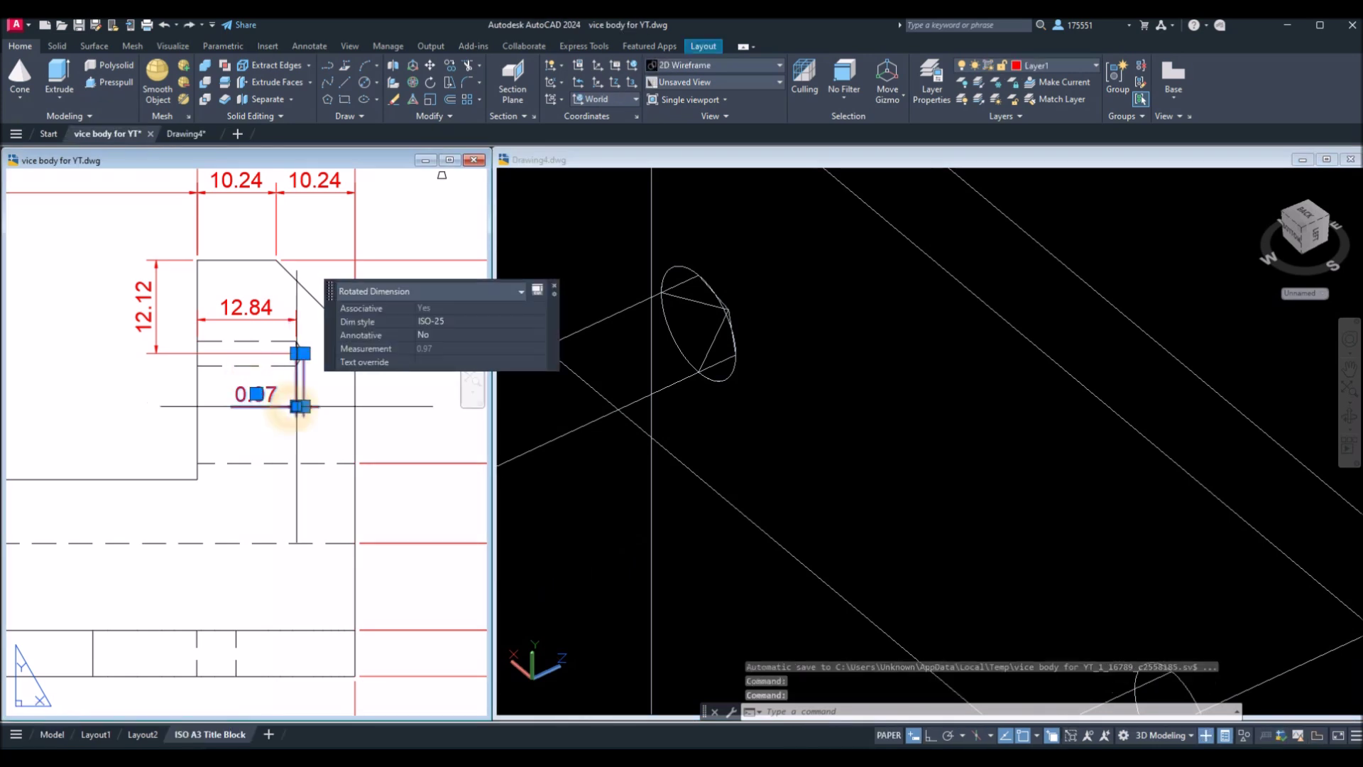
left_click(761, 411)
left_click(713, 348)
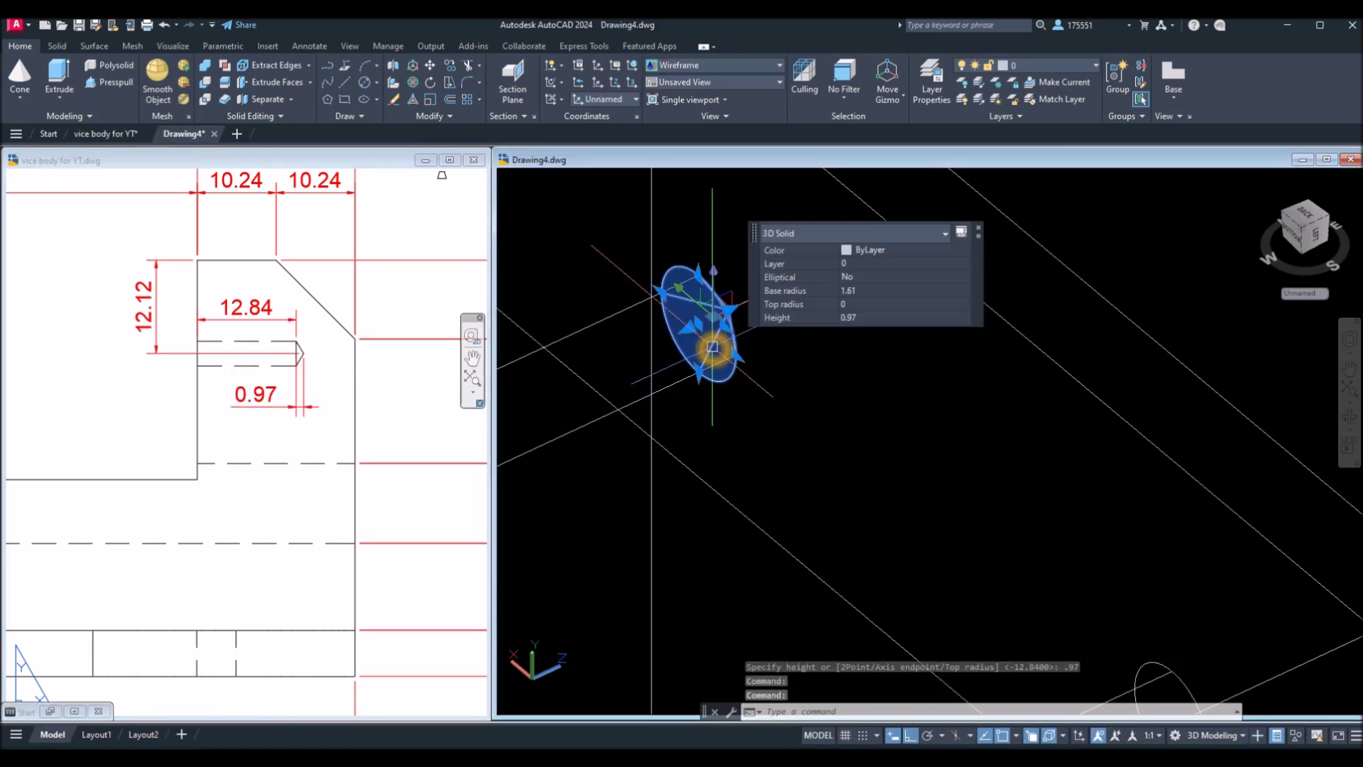
key("Escape")
Step: Add a matching cone, 1.61 base radius and 0.97 high, centred on the inner end face of the other hole cylinder
left_click(30, 84)
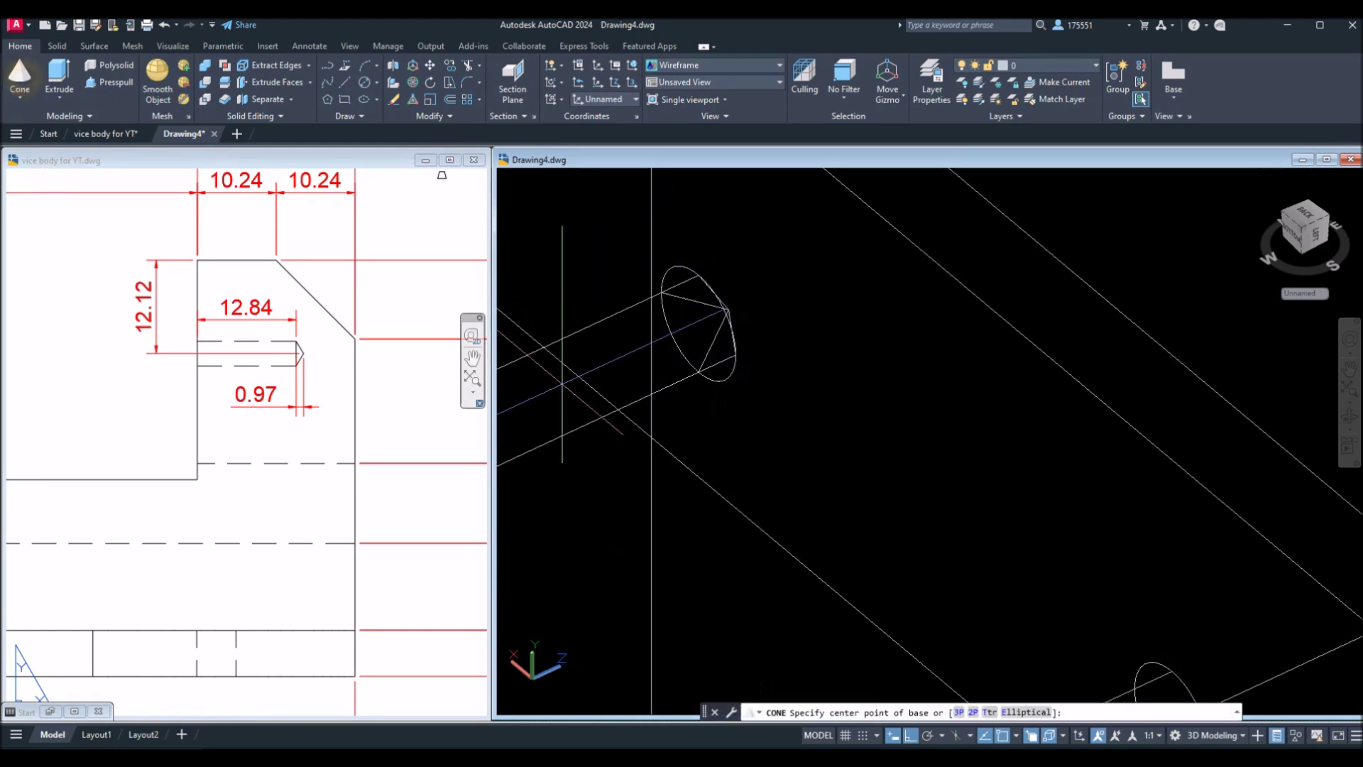
middle_click_drag(956, 566, 1109, 637)
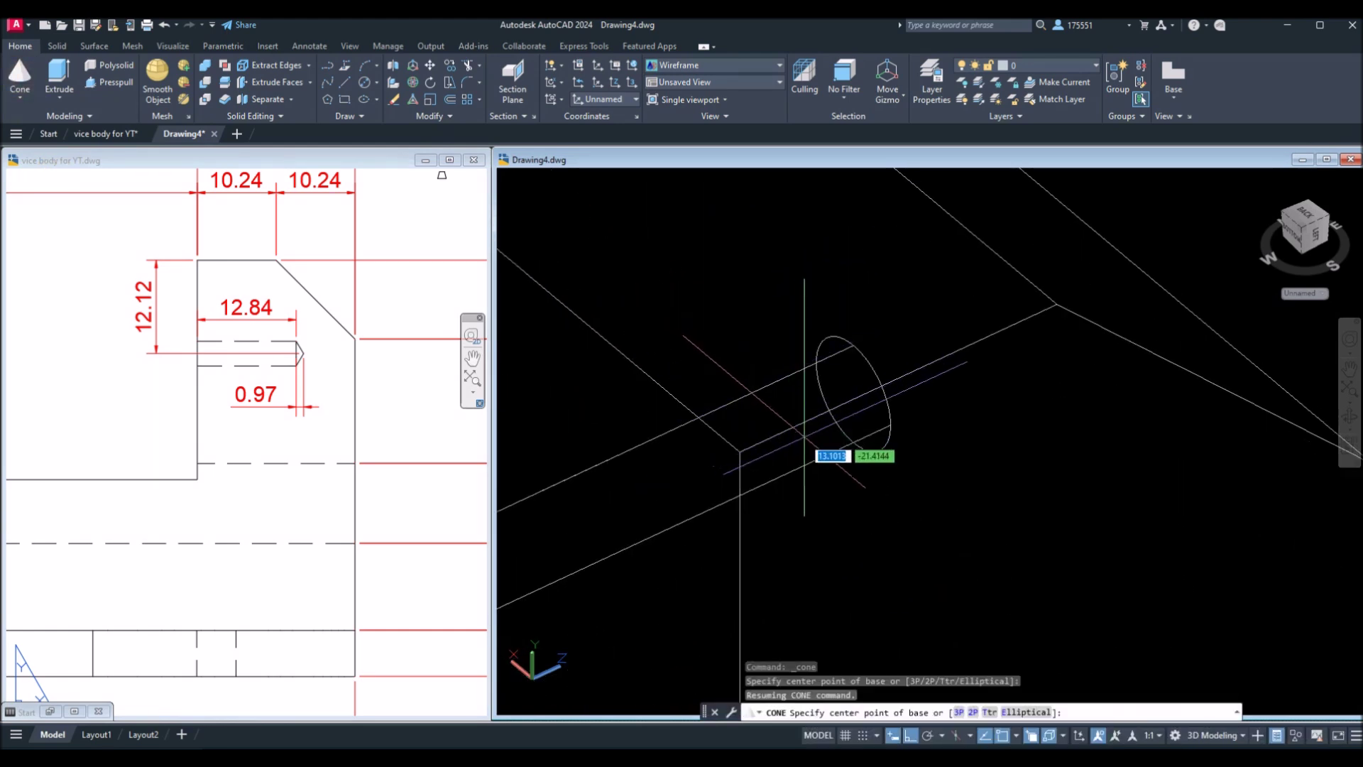
left_click(854, 400)
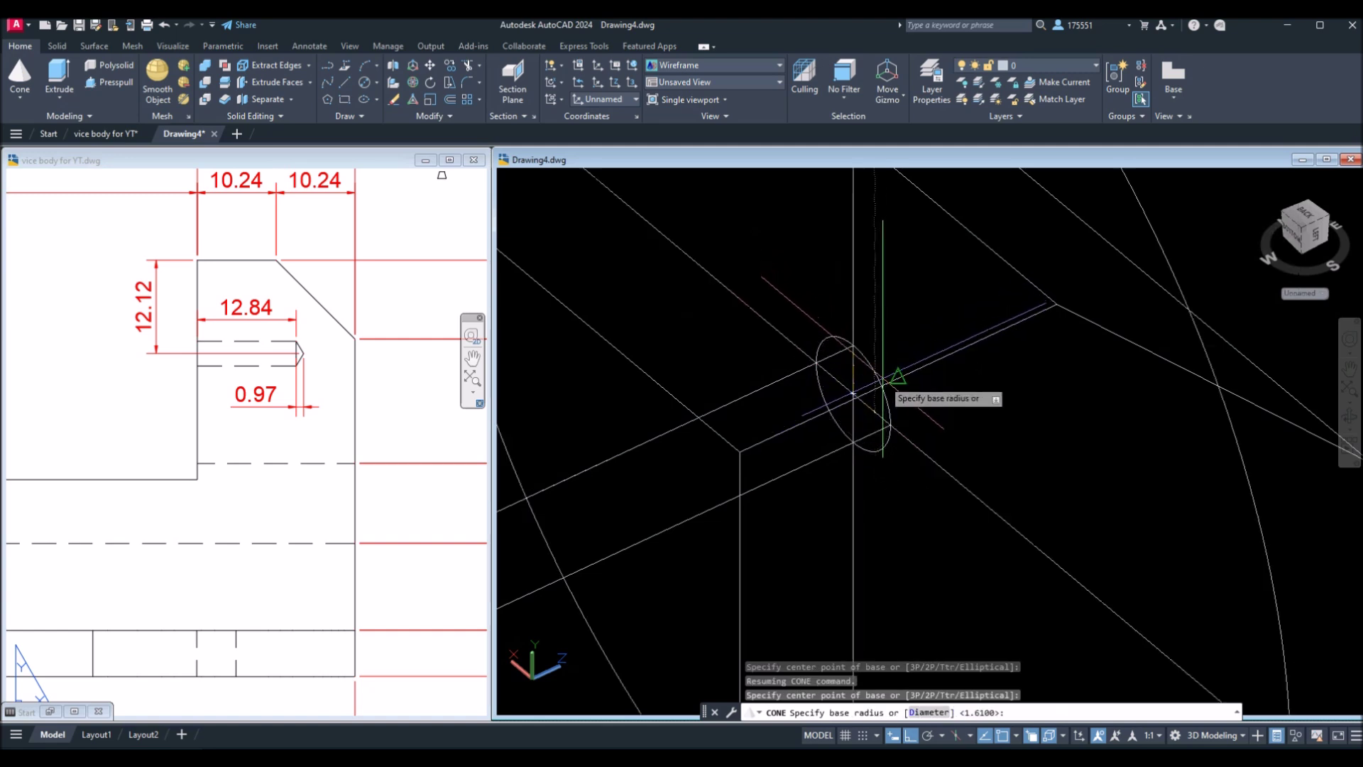
left_click(893, 428)
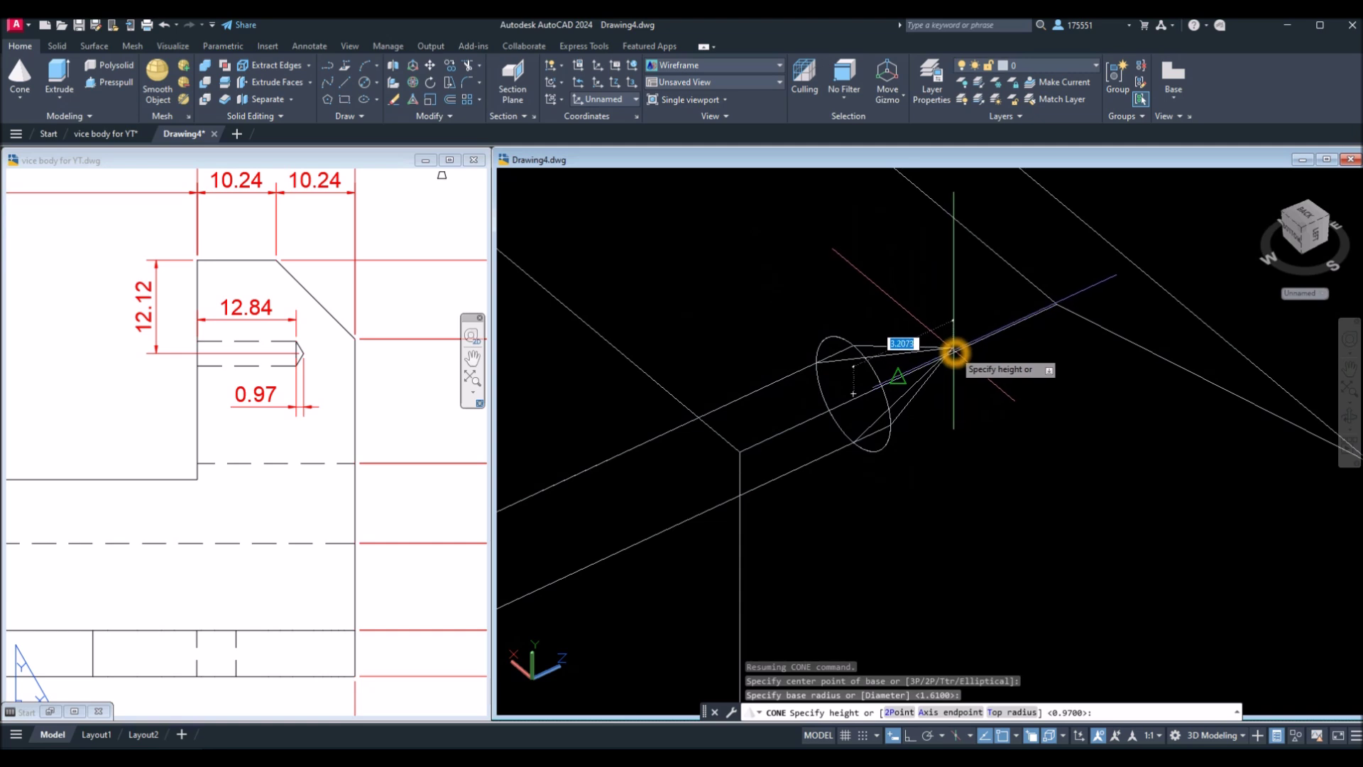
key("Return")
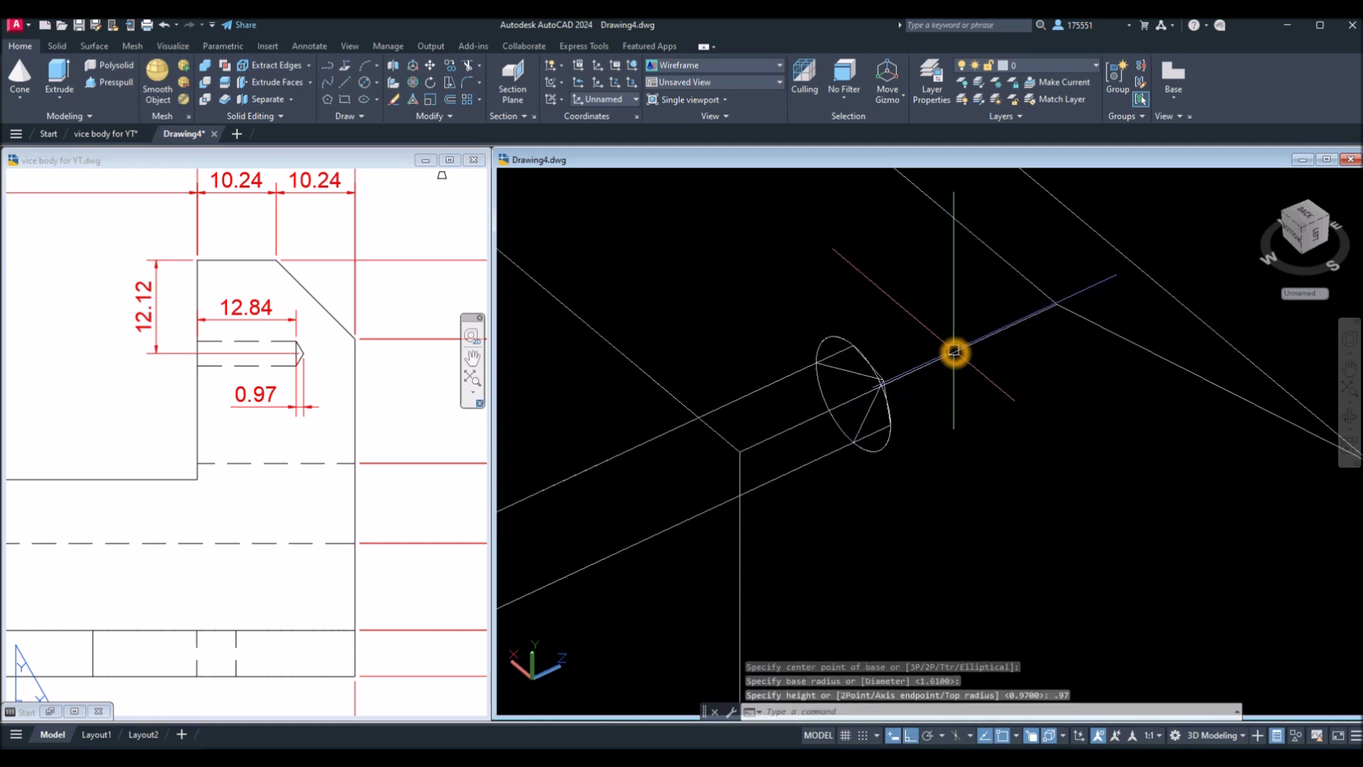
scroll(955, 352, "down", 3)
scroll(958, 356, "up", 2)
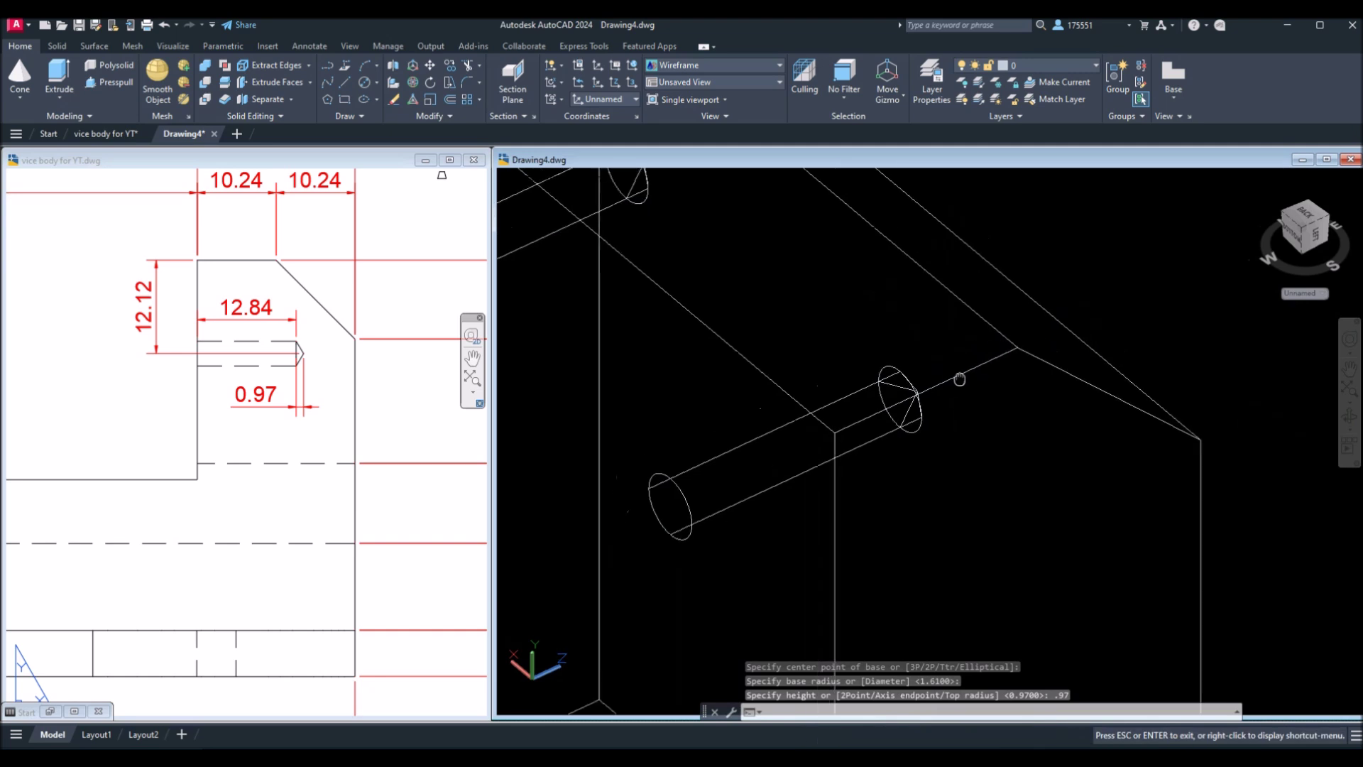
Step: Switch the model's visual style from Wireframe to X-ray with the end block and both hole cylinders in view
scroll(977, 407, "down", 3)
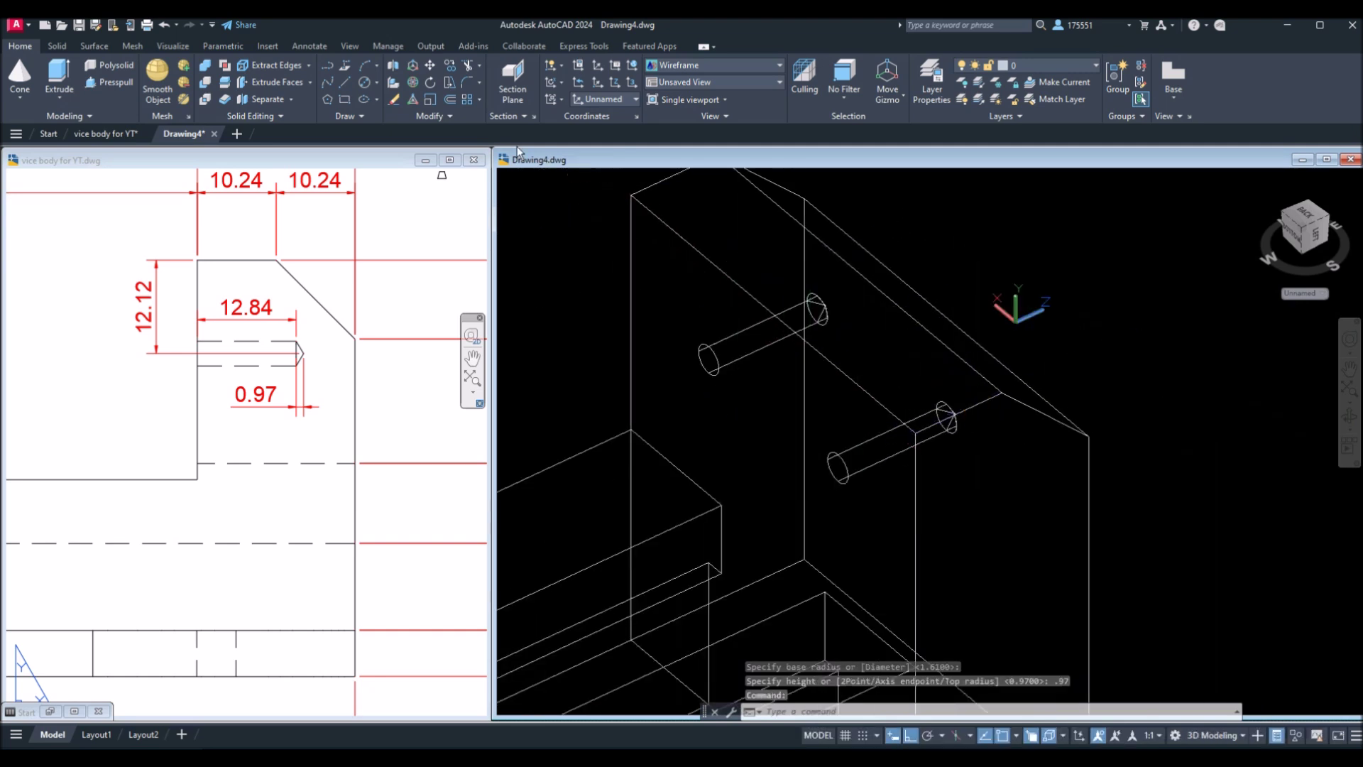
left_click(590, 178)
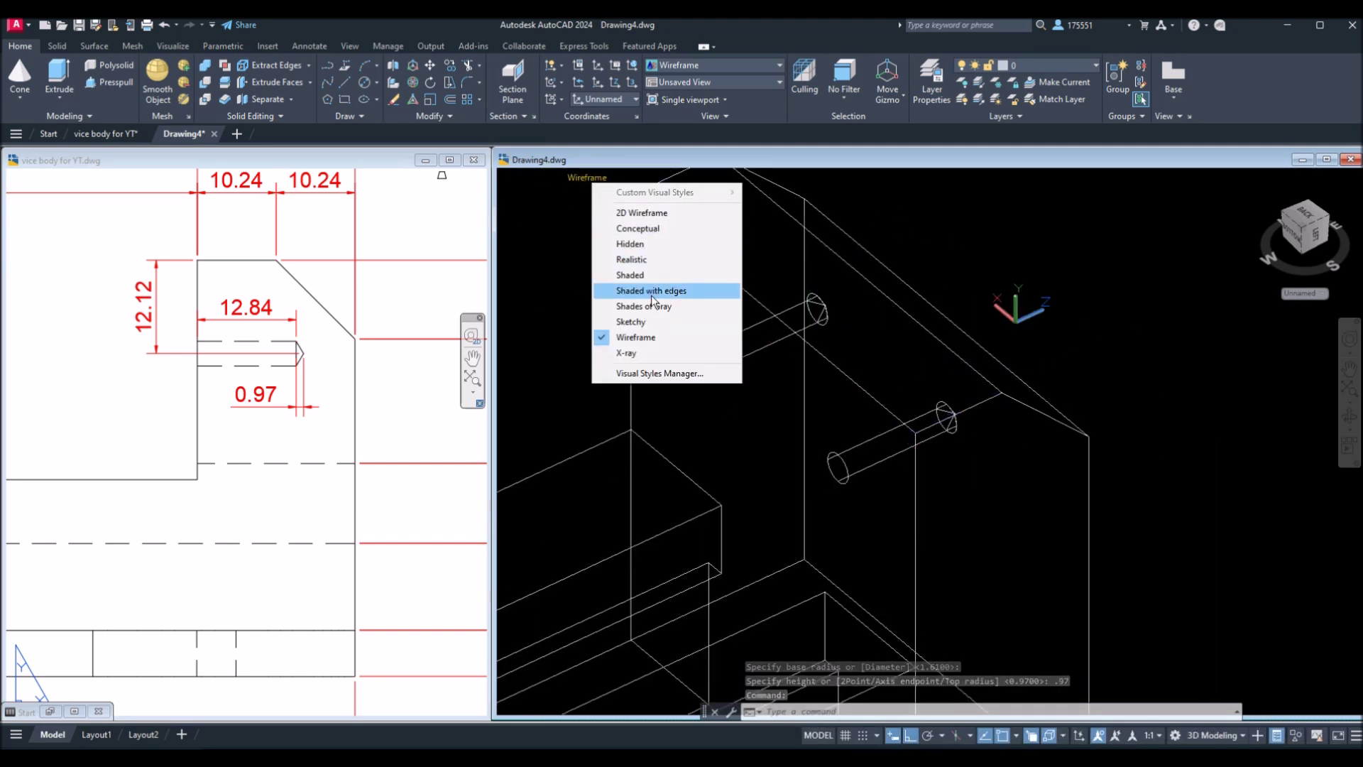
left_click(651, 352)
mouse_move(664, 340)
middle_mouse_down("shift")
mouse_move(625, 335)
mouse_move(668, 334)
mouse_move(654, 338)
middle_mouse_up("shift")
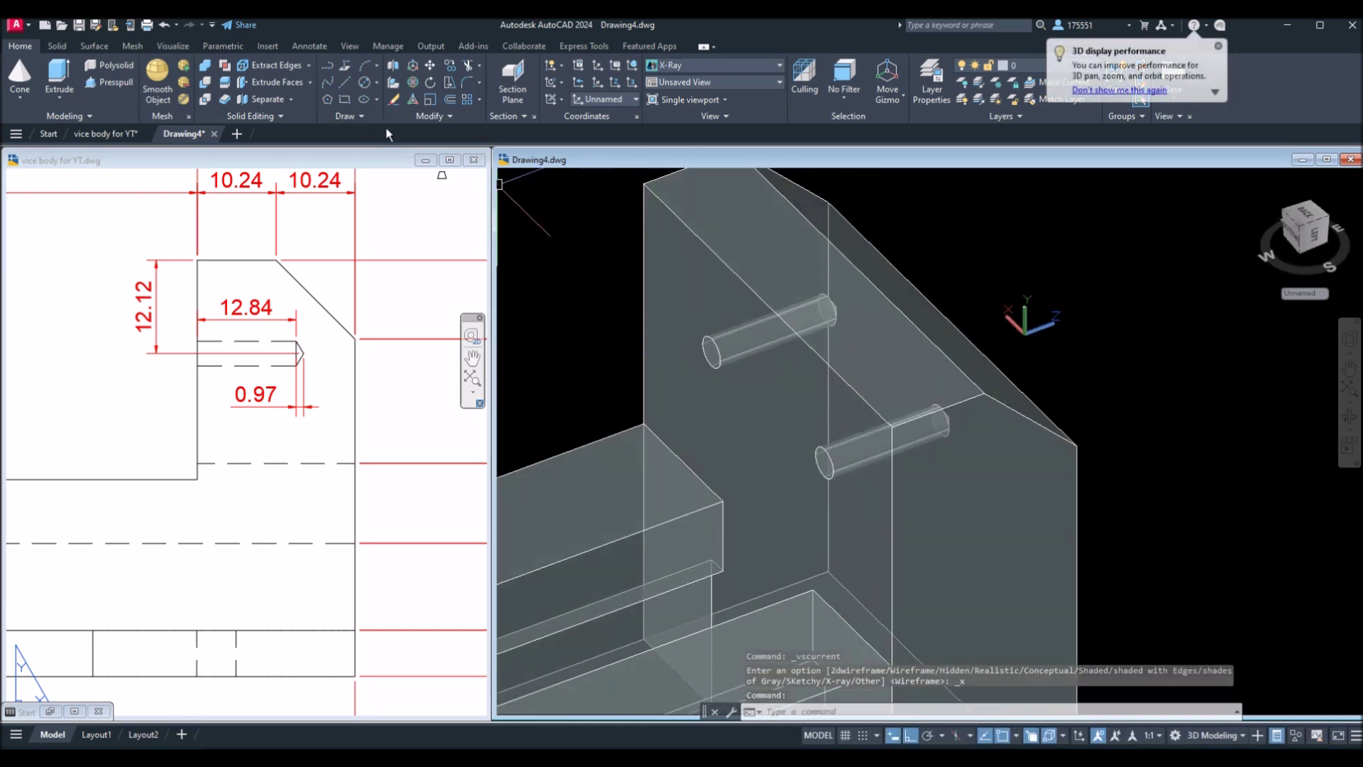
left_click(204, 83)
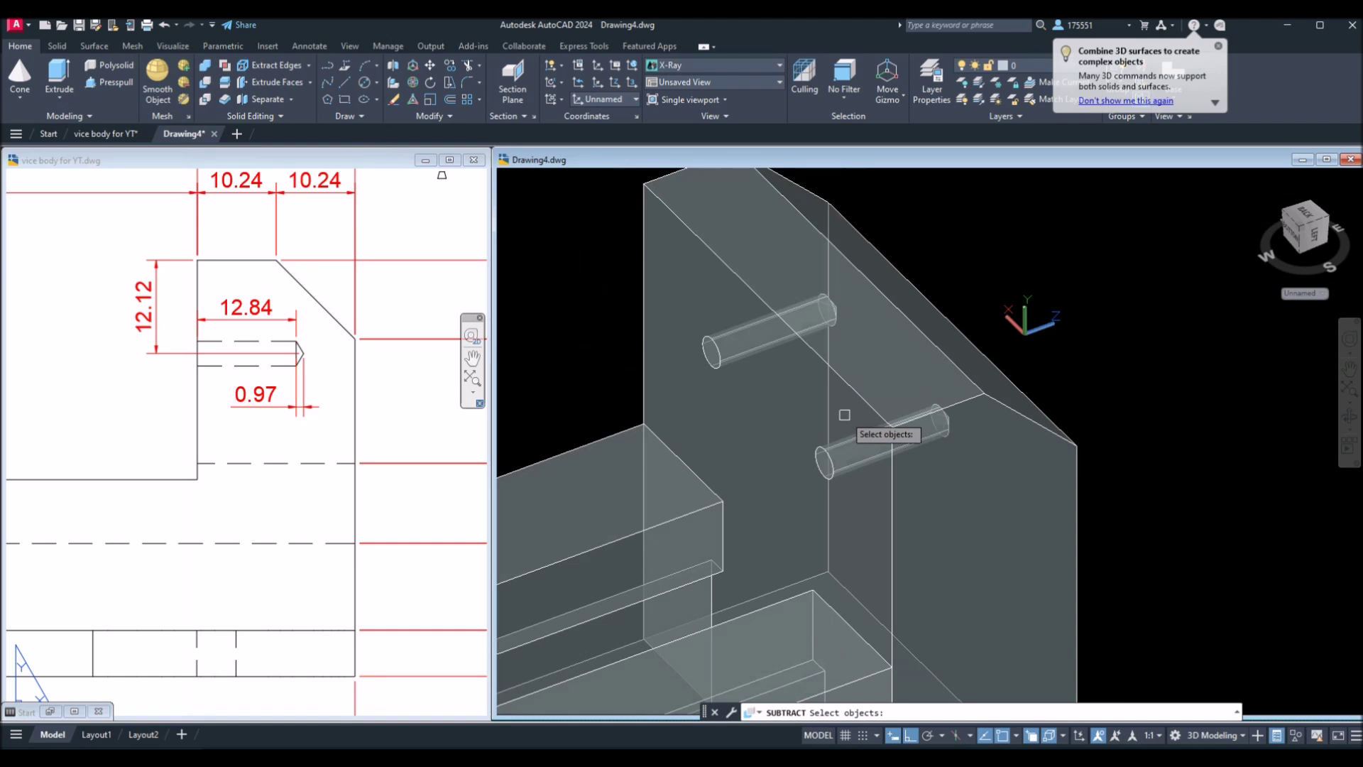
left_click(920, 360)
right_click(974, 248)
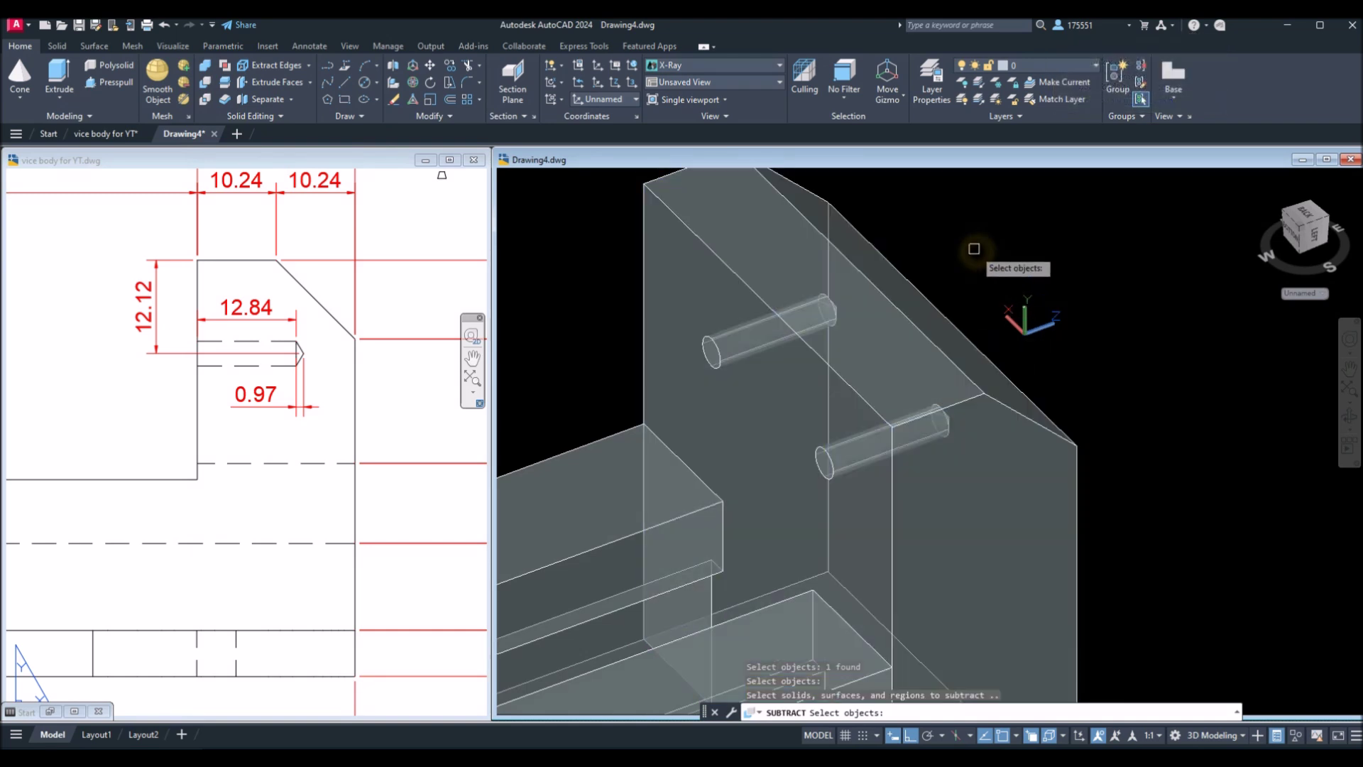
scroll(816, 345, "down", 4)
scroll(815, 347, "up", 3)
scroll(815, 347, "up", 6)
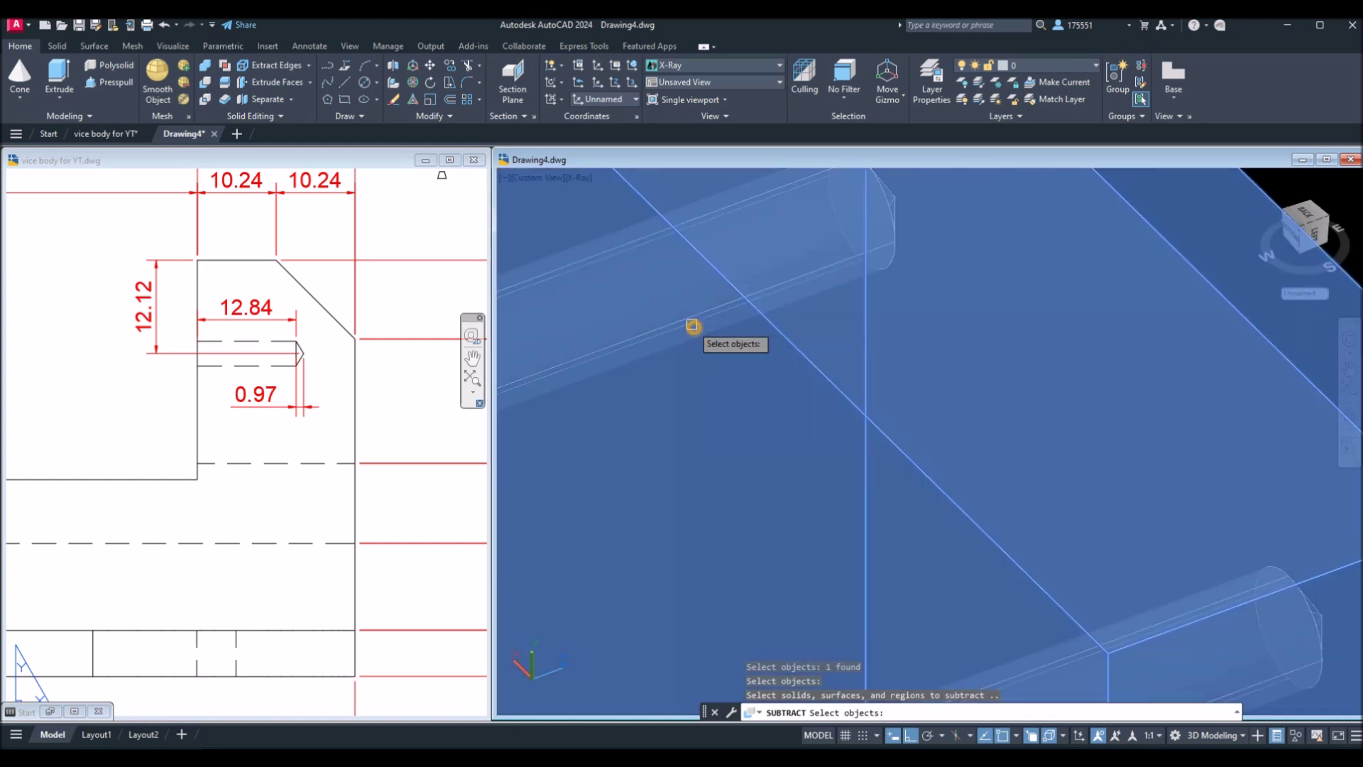
left_click(693, 326)
left_click(753, 403)
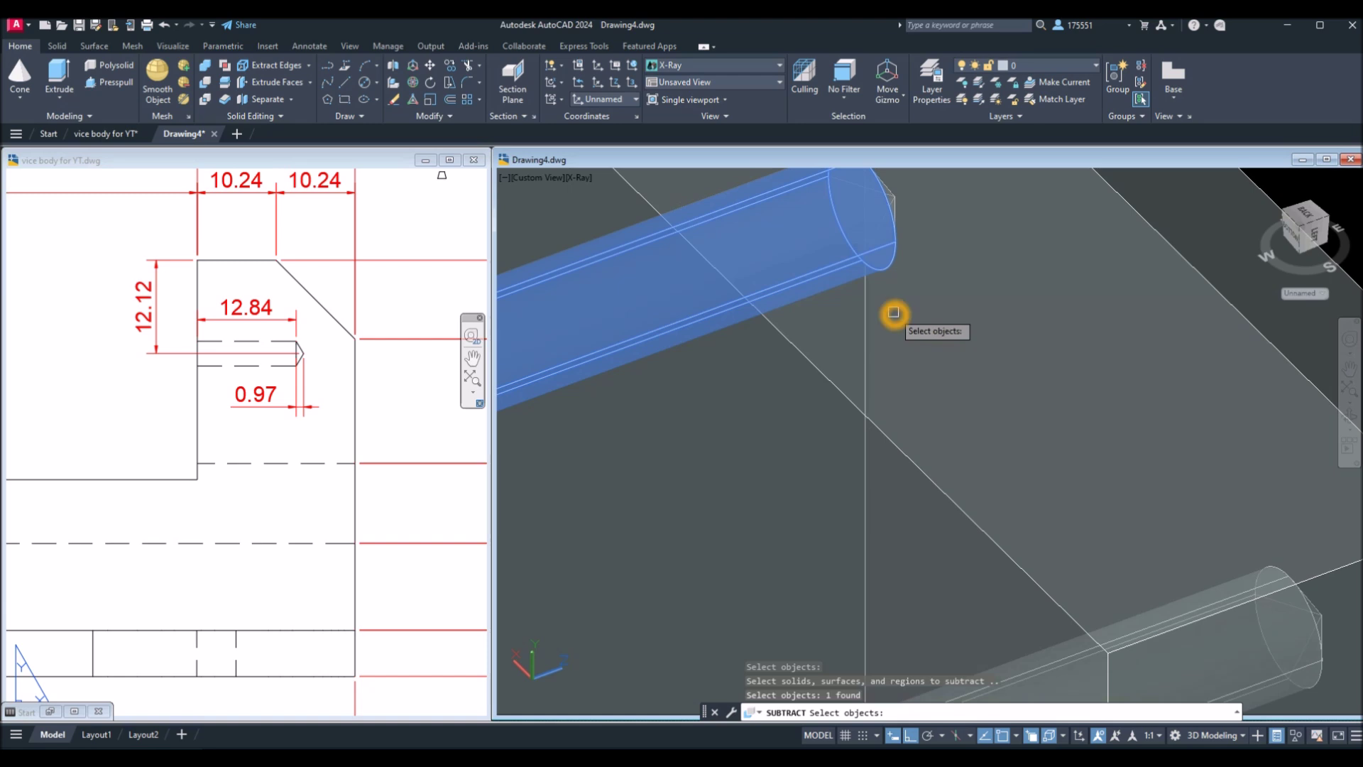
key("Escape")
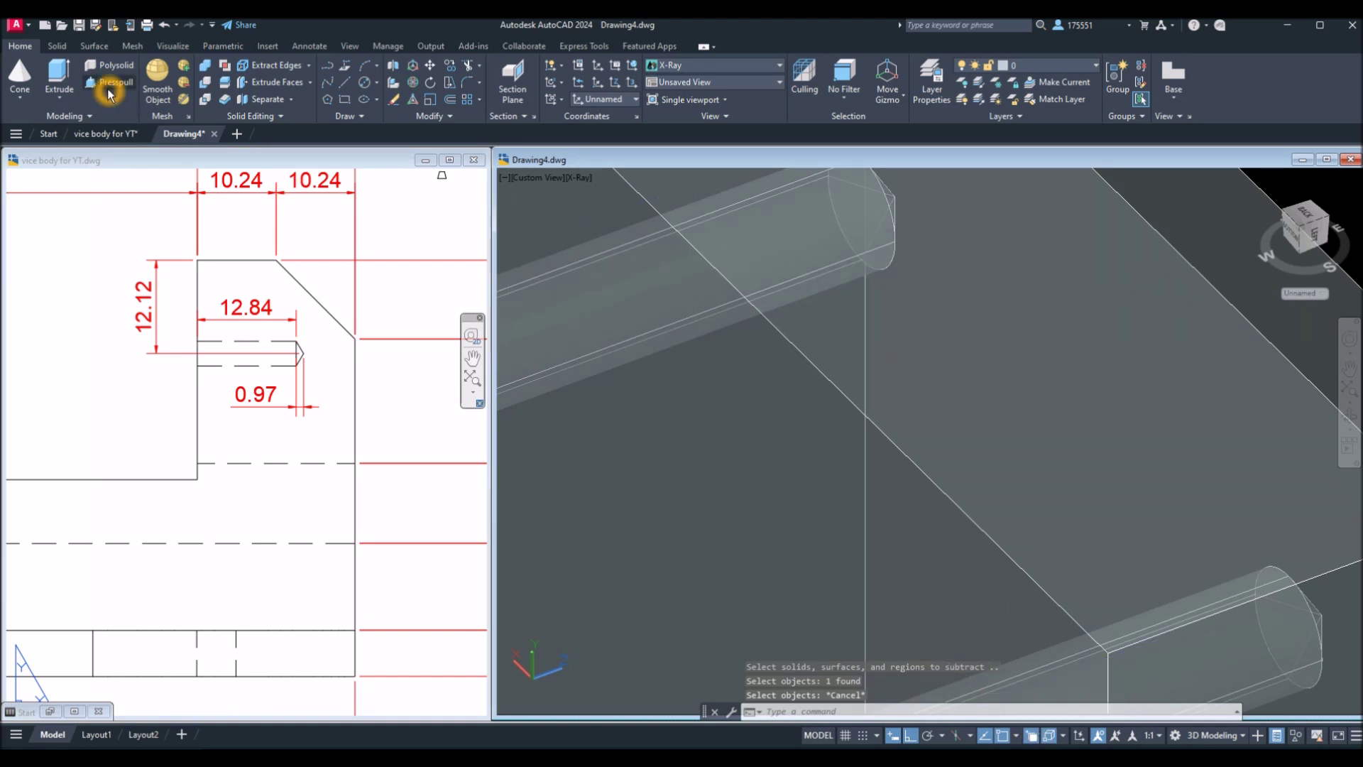
Step: Start subtracting from the end block, picking both hole cylinders as the solids to remove
left_click(210, 88)
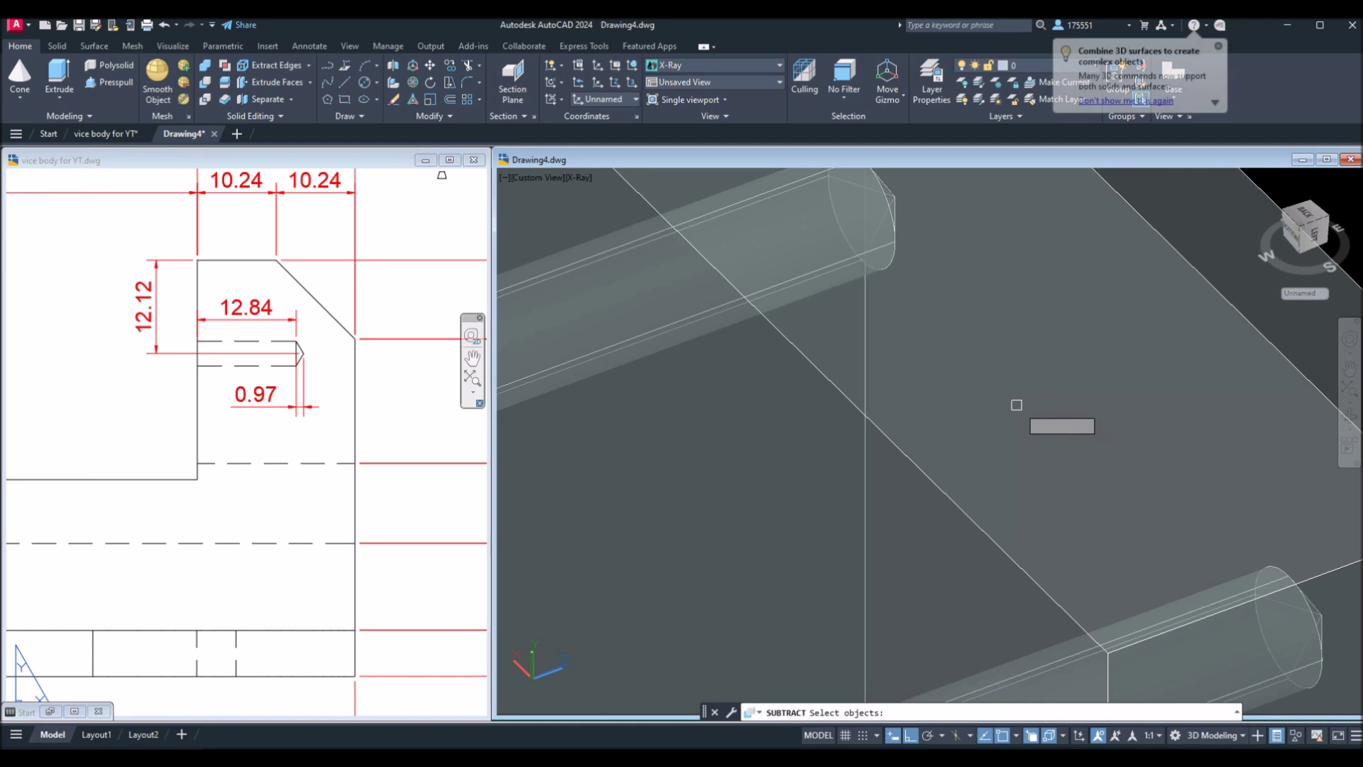
scroll(962, 385, "down", 5)
scroll(961, 386, "down", 3)
left_click(963, 385)
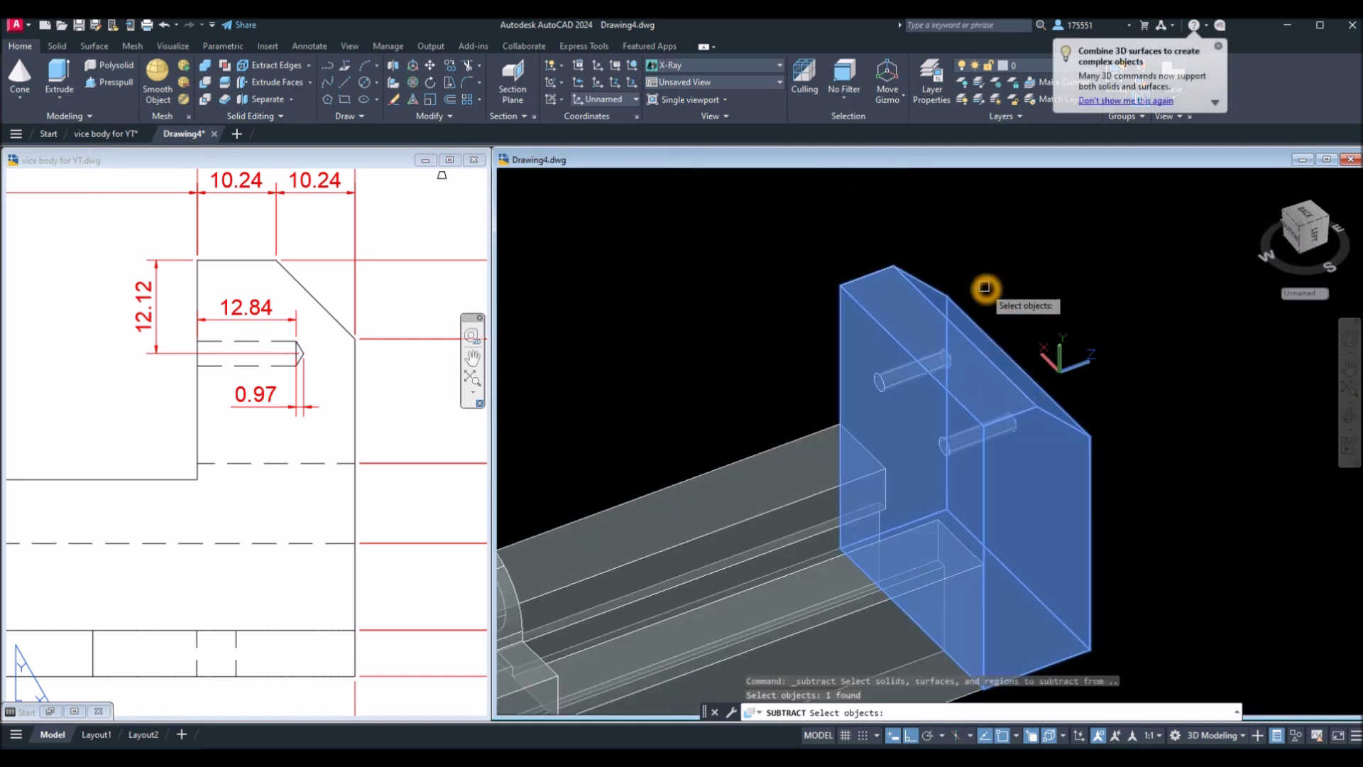
scroll(985, 286, "up", 8)
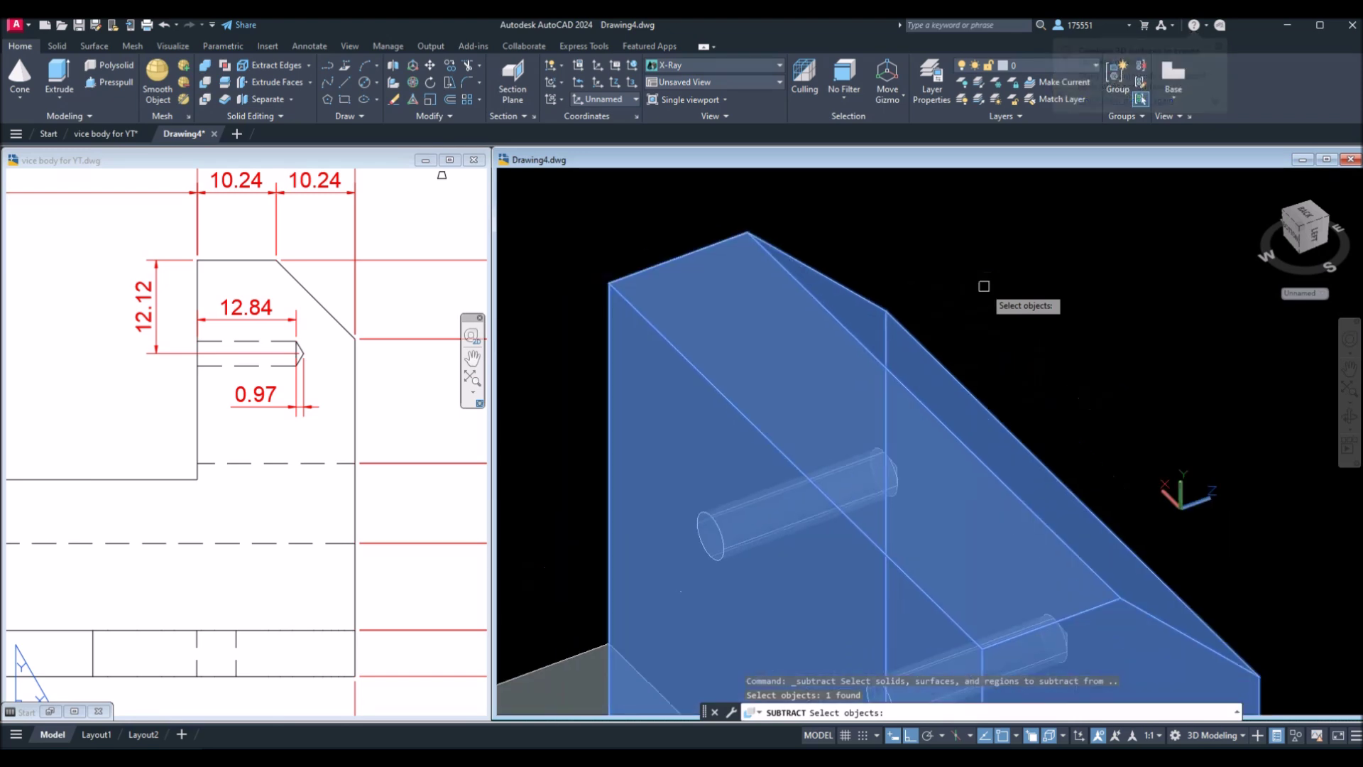
key("Return")
scroll(984, 286, "down", 3)
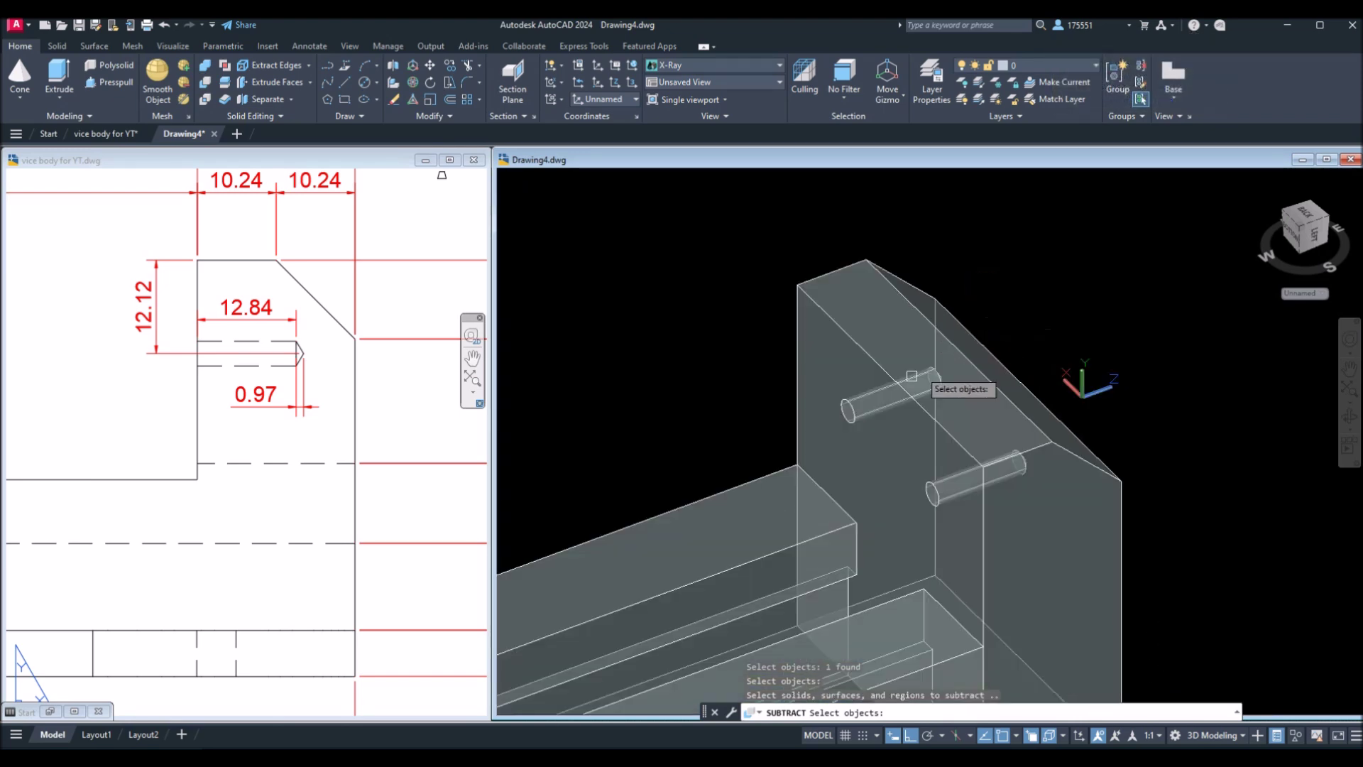
left_click(881, 388)
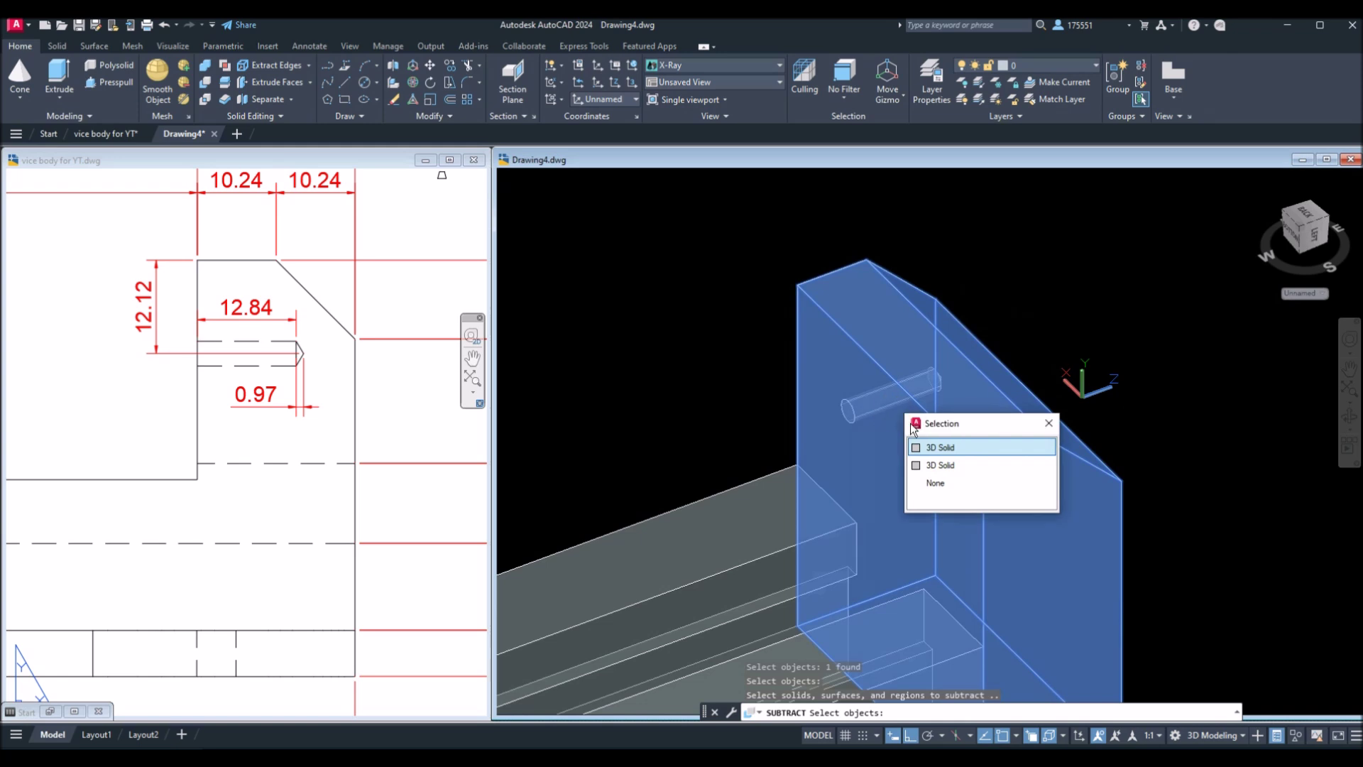
left_click(942, 466)
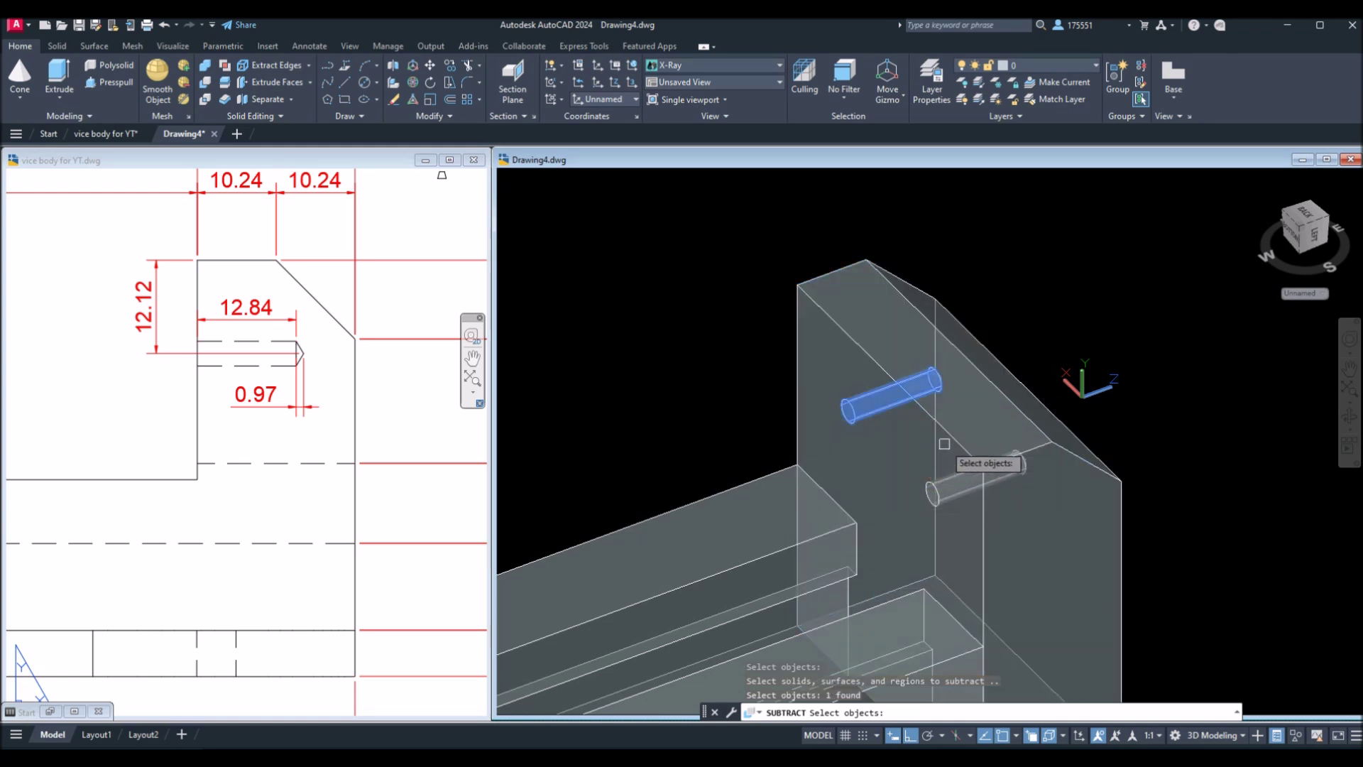
left_click(963, 492)
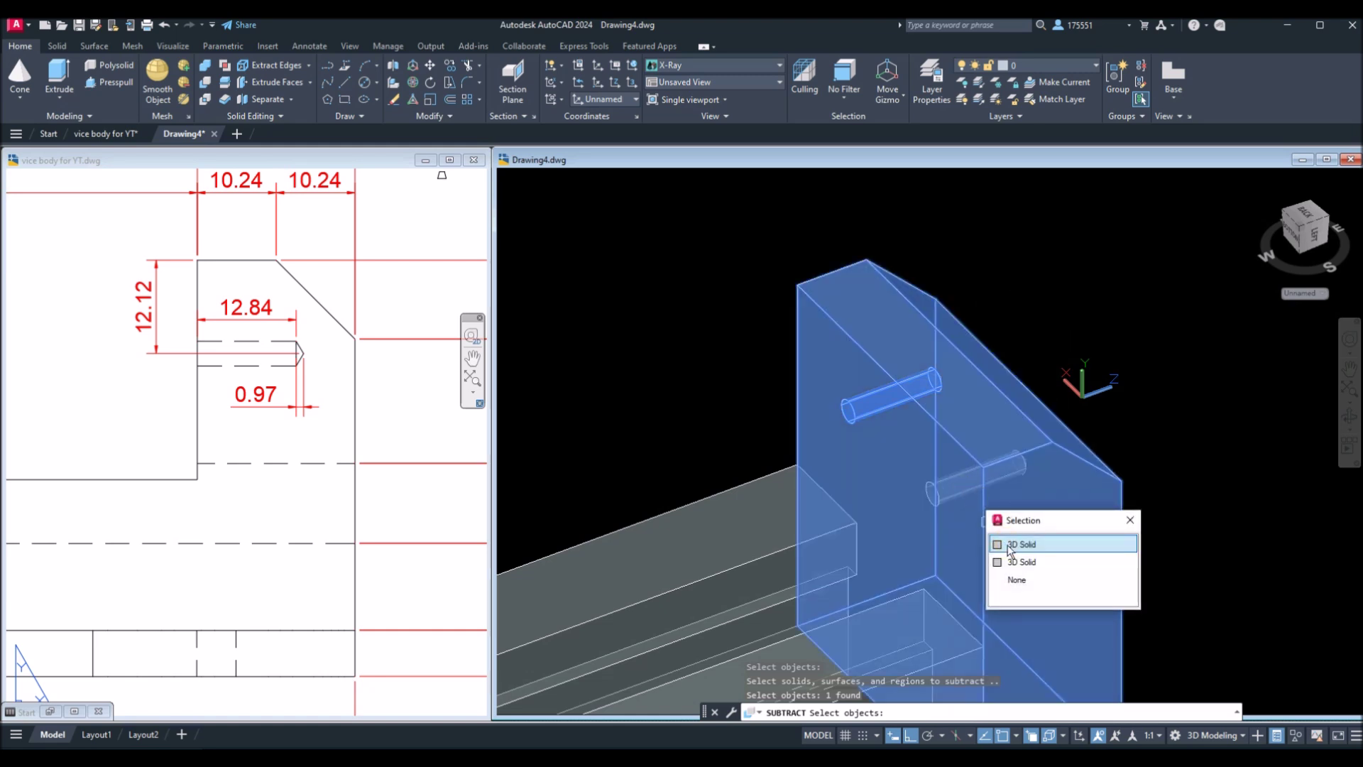
left_click(1023, 563)
Step: Try adding the cones at both cylinders' inner ends to the subtraction selection, and cancel the command
scroll(1029, 475, "up", 5)
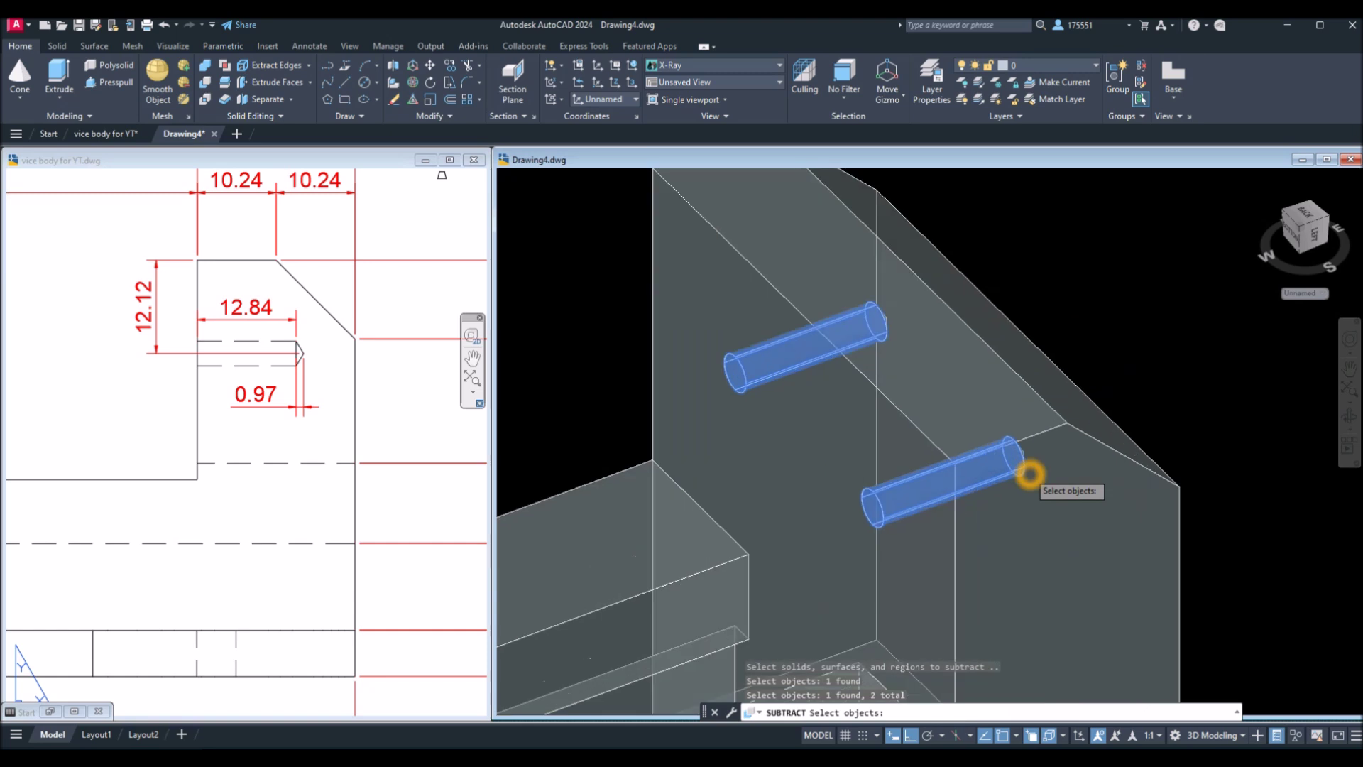
scroll(1031, 463, "up", 6)
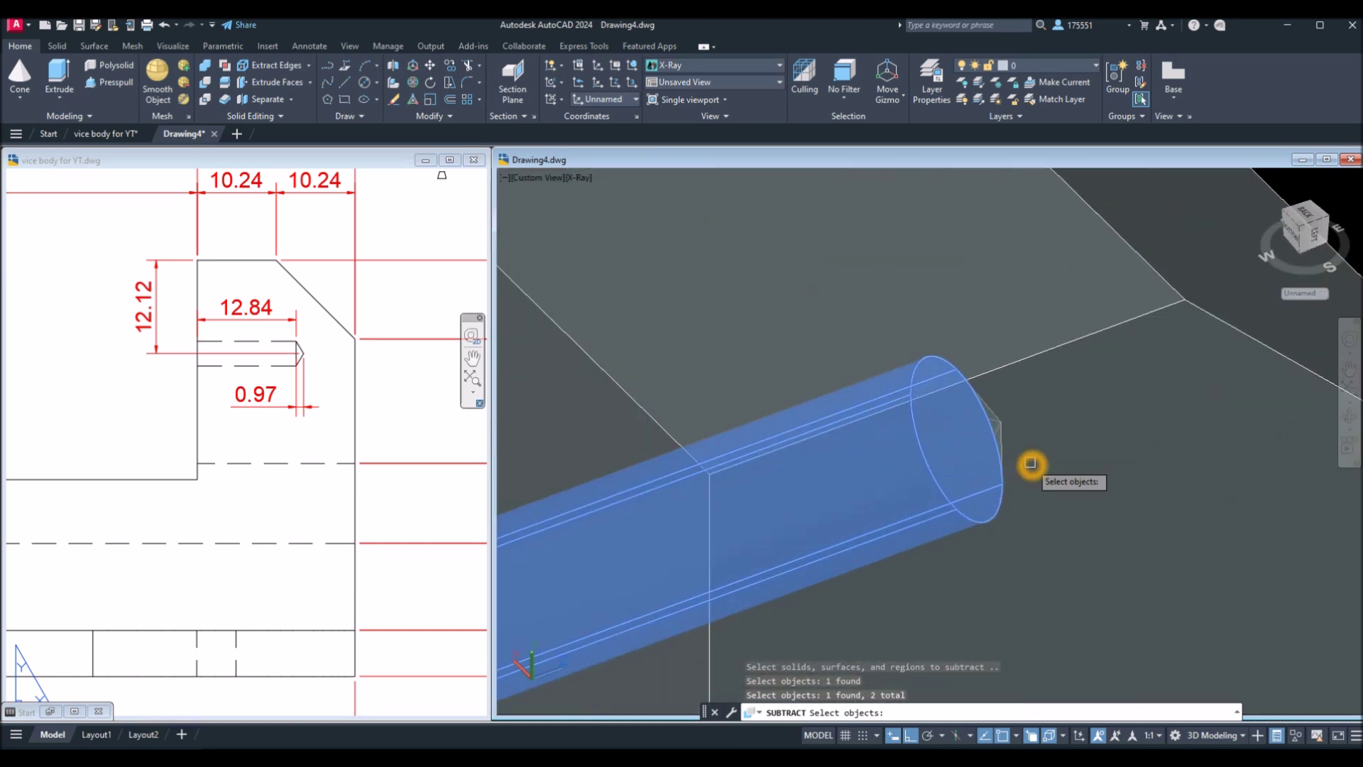
left_click(987, 407)
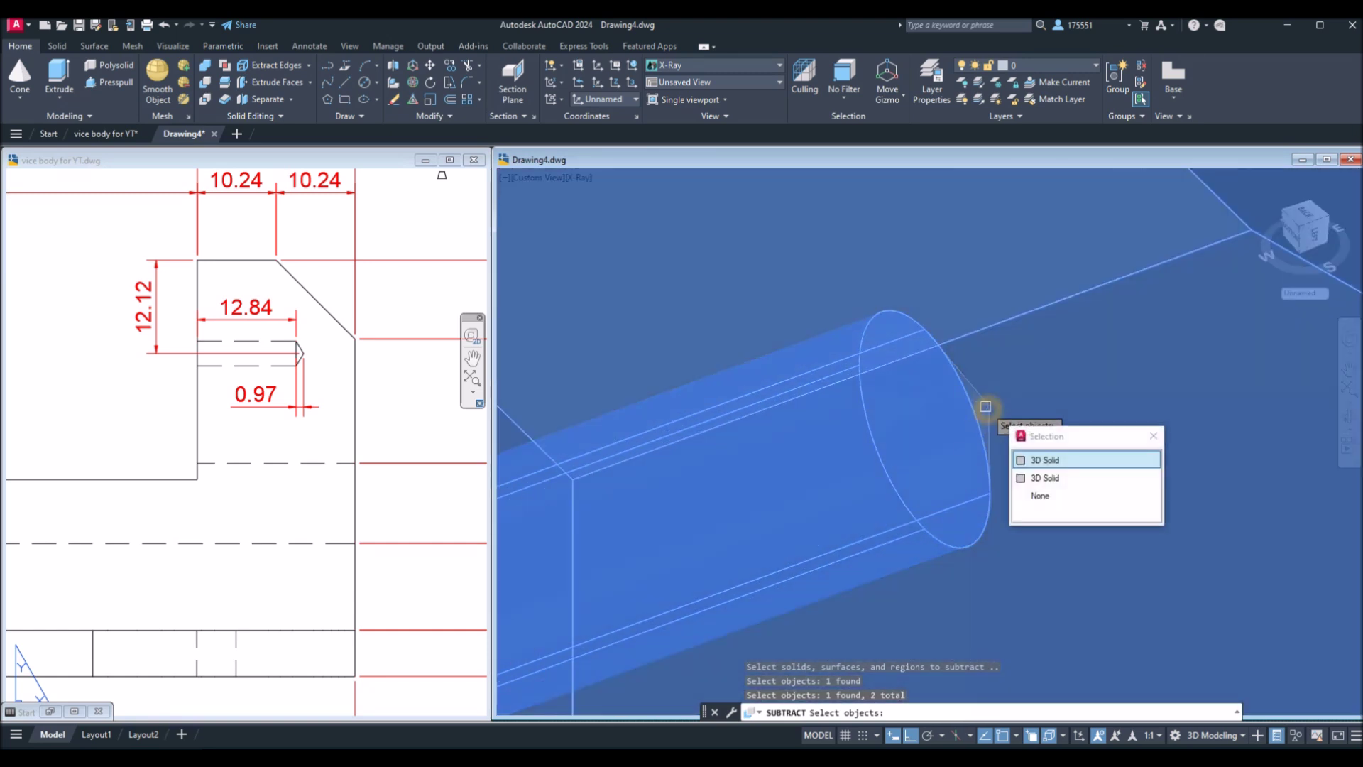
left_click(1034, 475)
scroll(1032, 476, "down", 6)
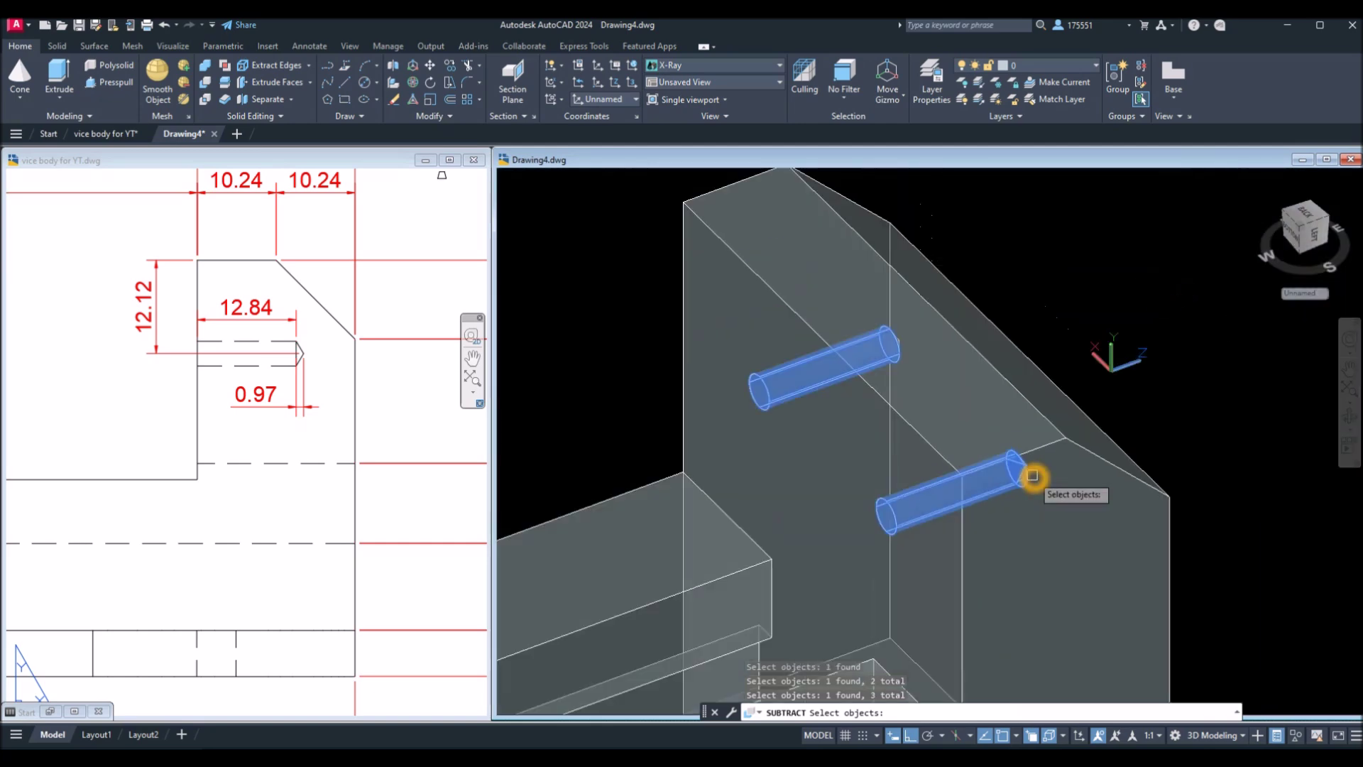
middle_click_drag(1033, 478, 1027, 490)
scroll(890, 361, "up", 2)
scroll(890, 361, "up", 3)
scroll(892, 362, "down", 4)
scroll(894, 363, "up", 4)
scroll(903, 374, "down", 3)
scroll(916, 388, "down", 3)
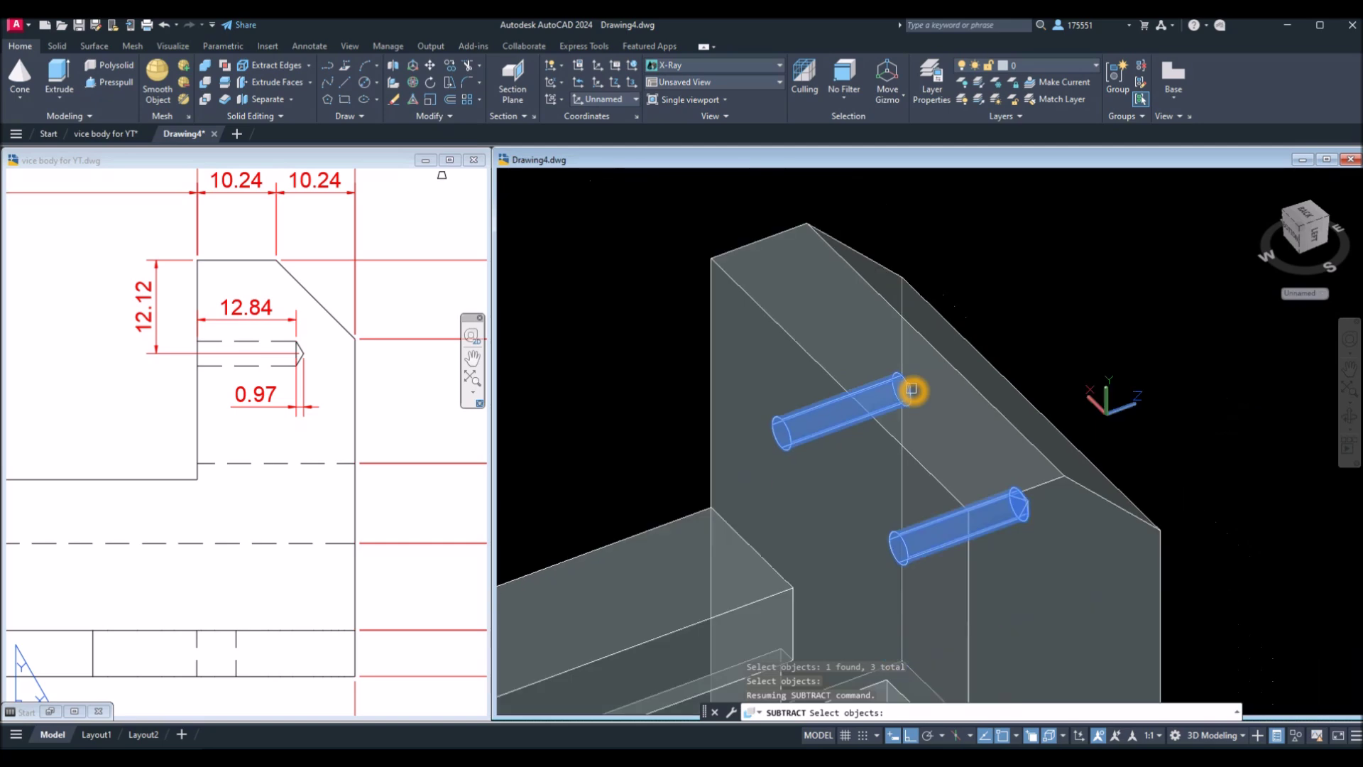
scroll(913, 389, "up", 6)
scroll(912, 389, "down", 3)
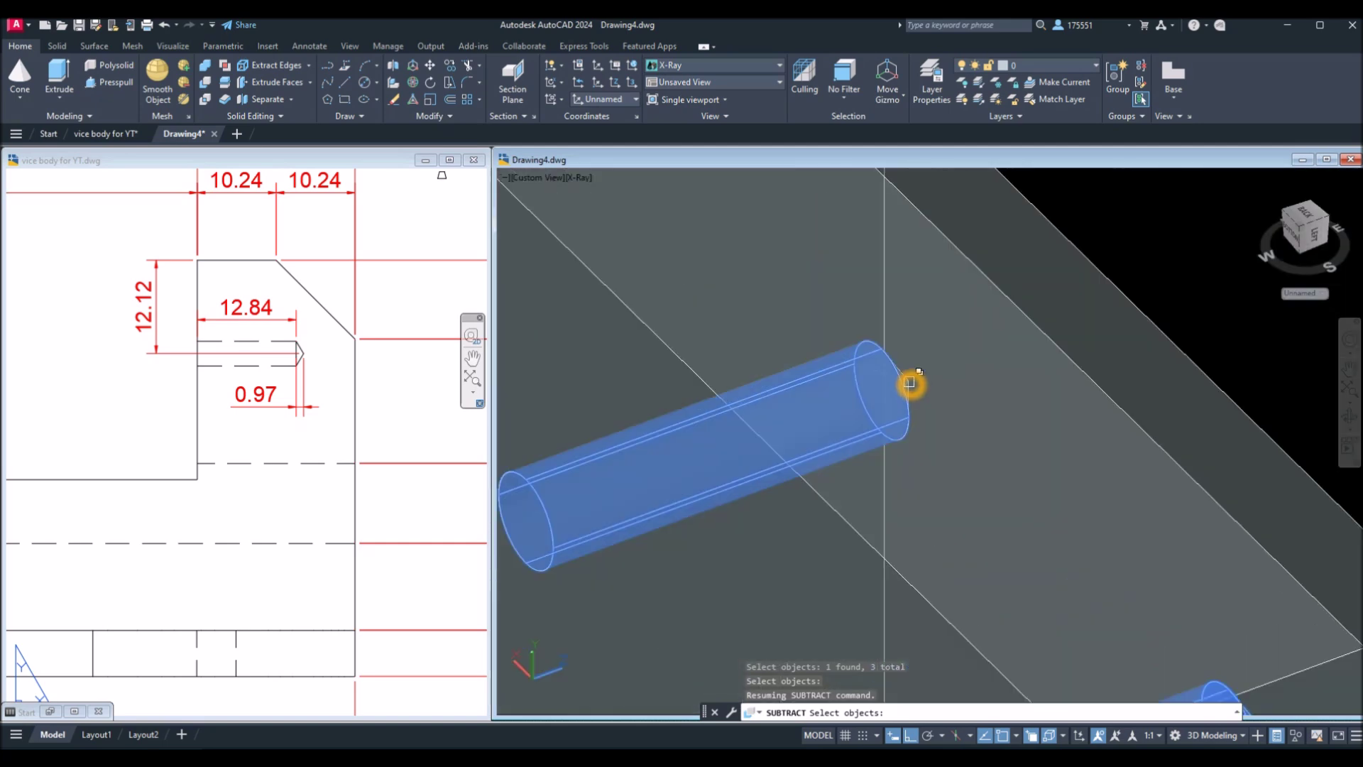
left_click(913, 389)
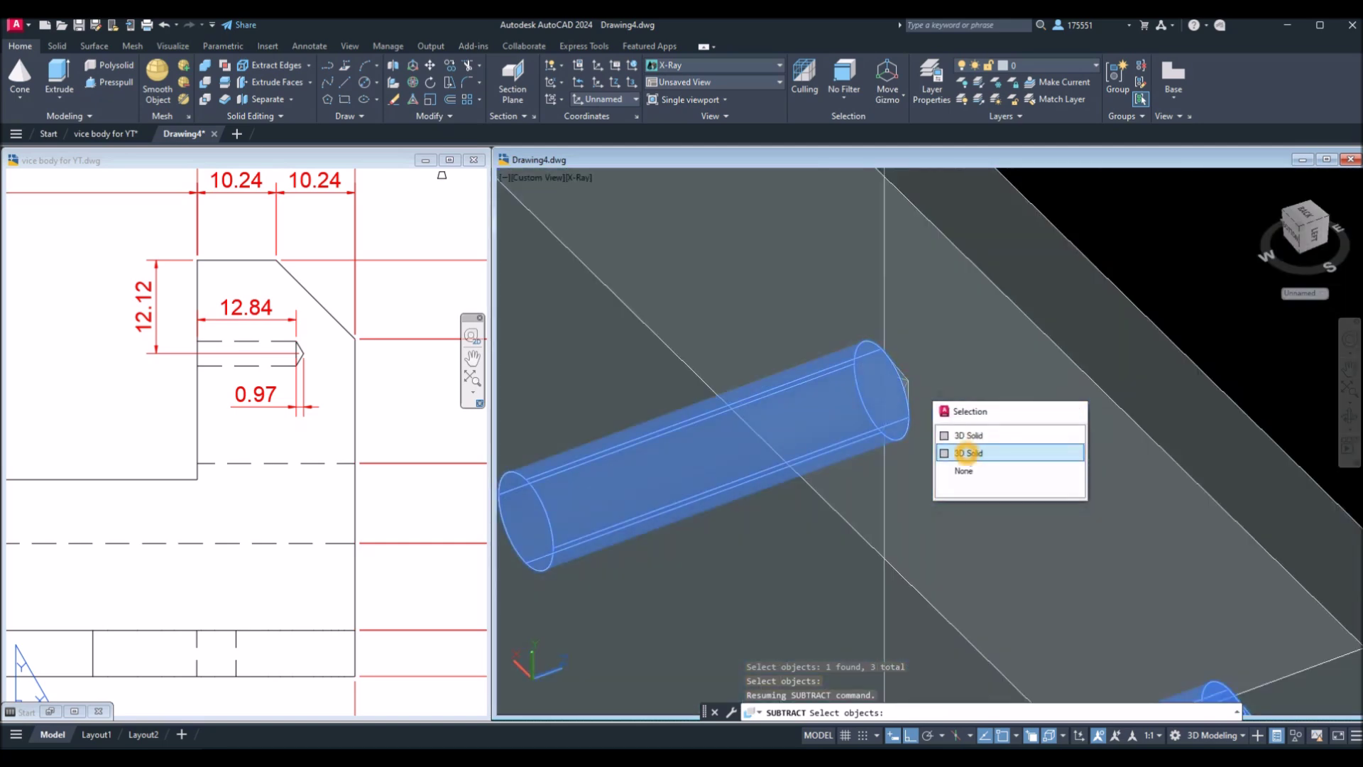
left_click(965, 453)
key("Escape")
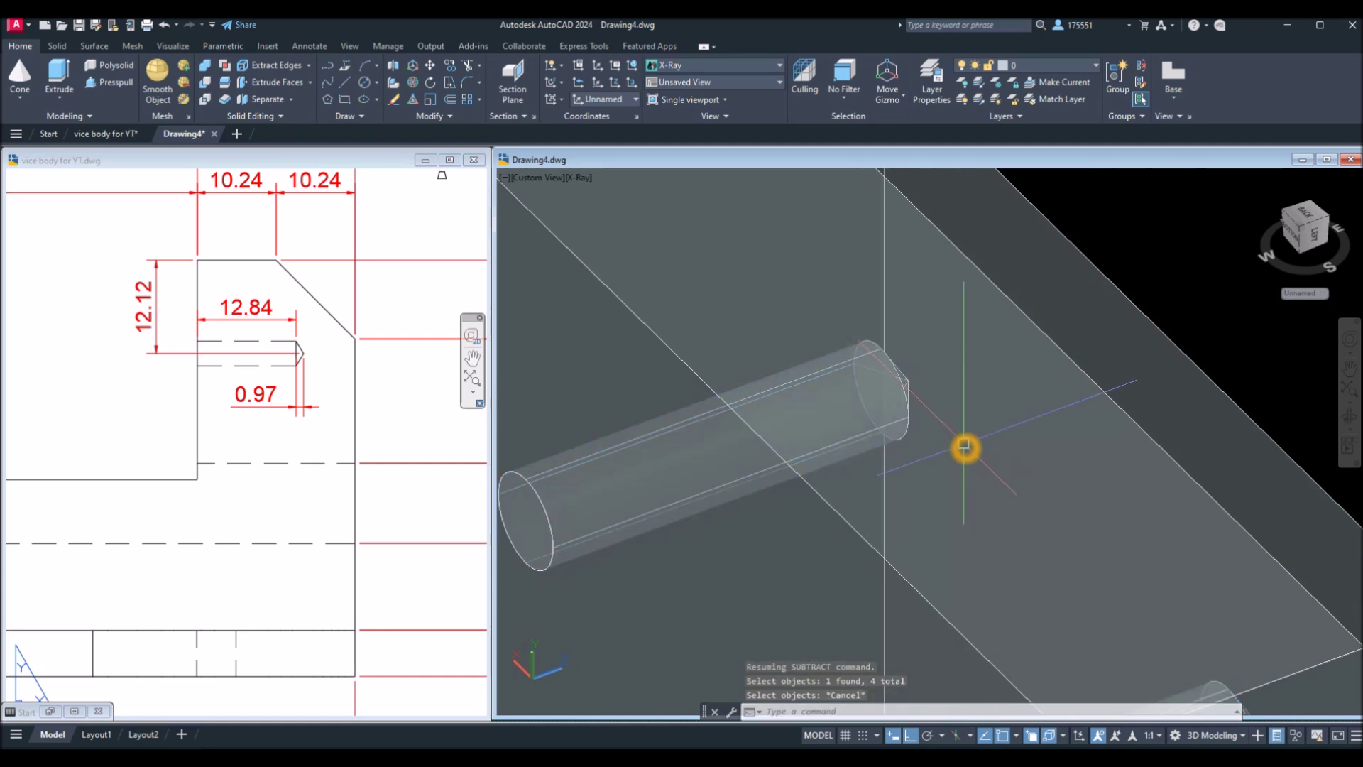
Step: Undo the cancelled Subtract attempts and check each hole cylinder by selecting it, clearing the selection at the end
scroll(964, 447, "down", 3)
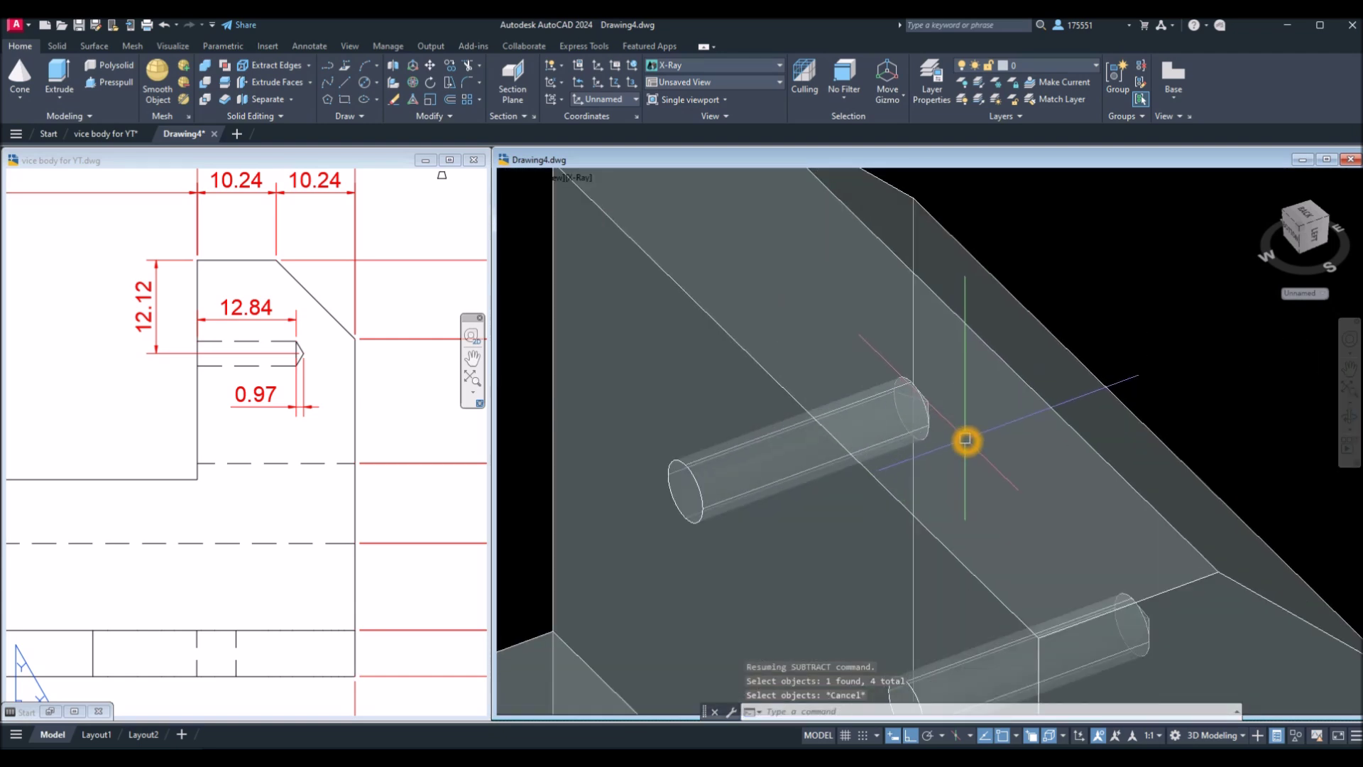
key("ctrl+z")
key("ctrl+z")
key("ctrl+z")
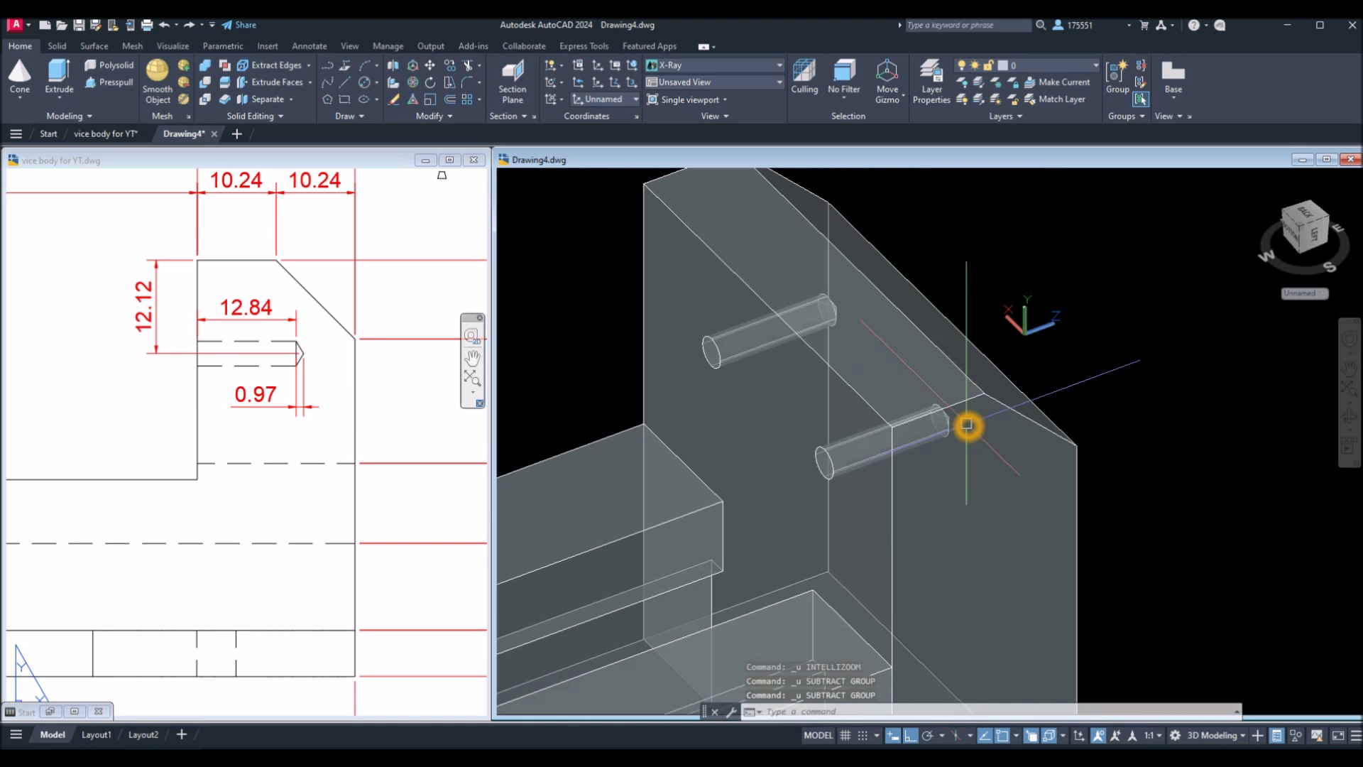
left_click(905, 428)
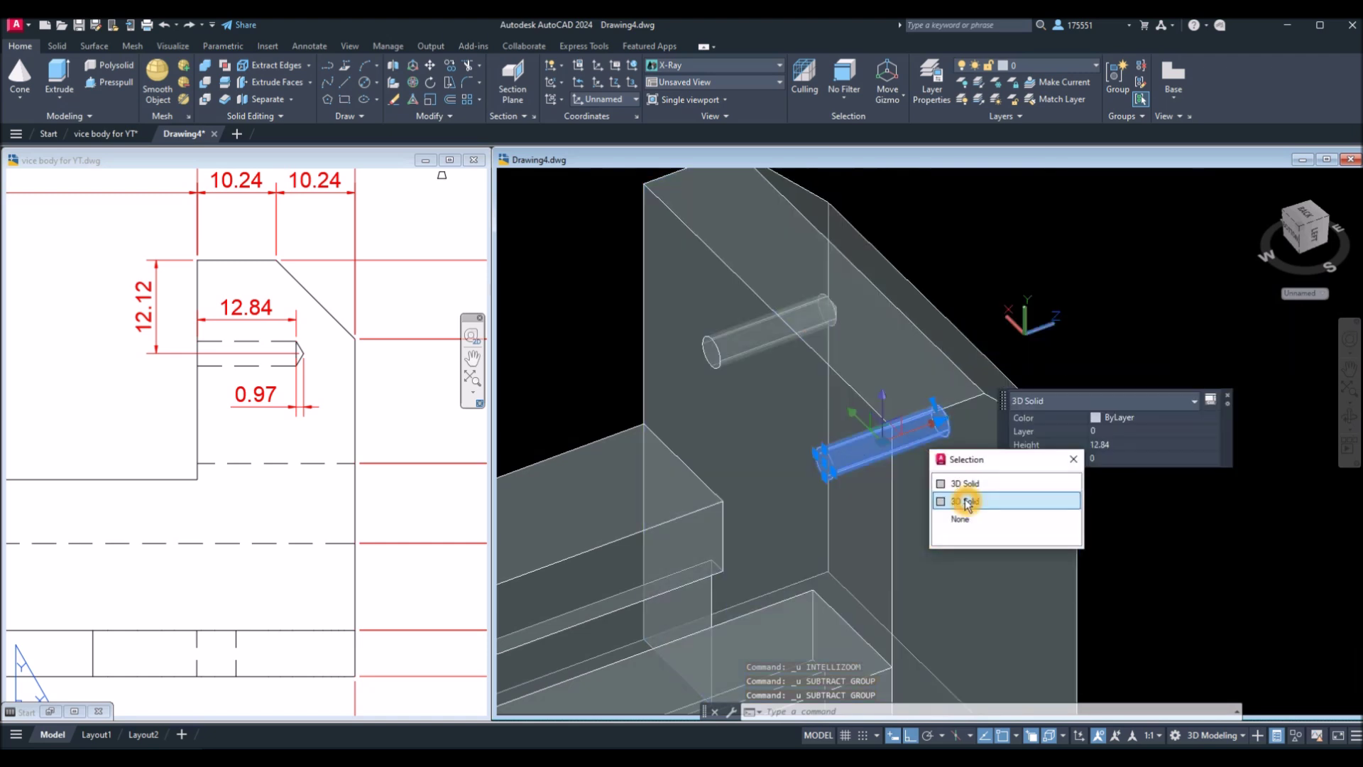
left_click(744, 343)
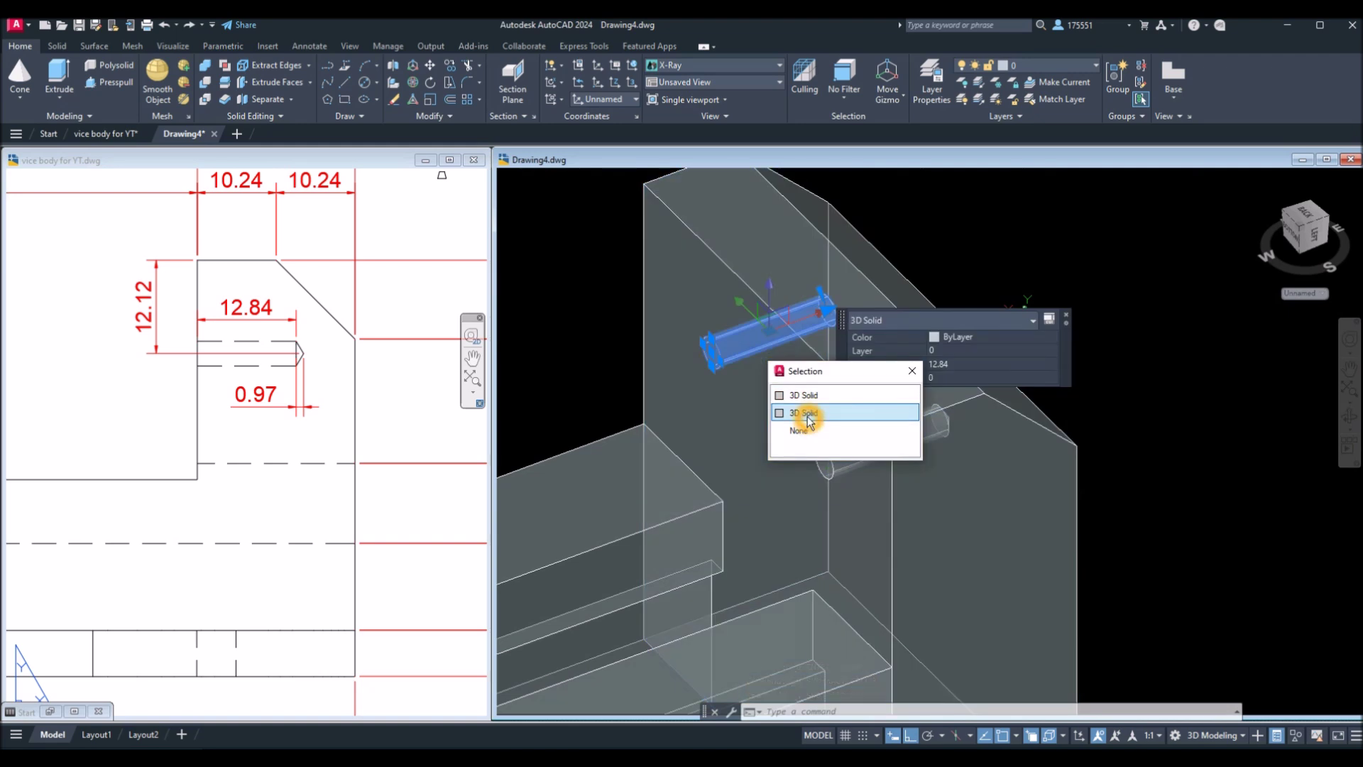
left_click(811, 419)
left_click(819, 415)
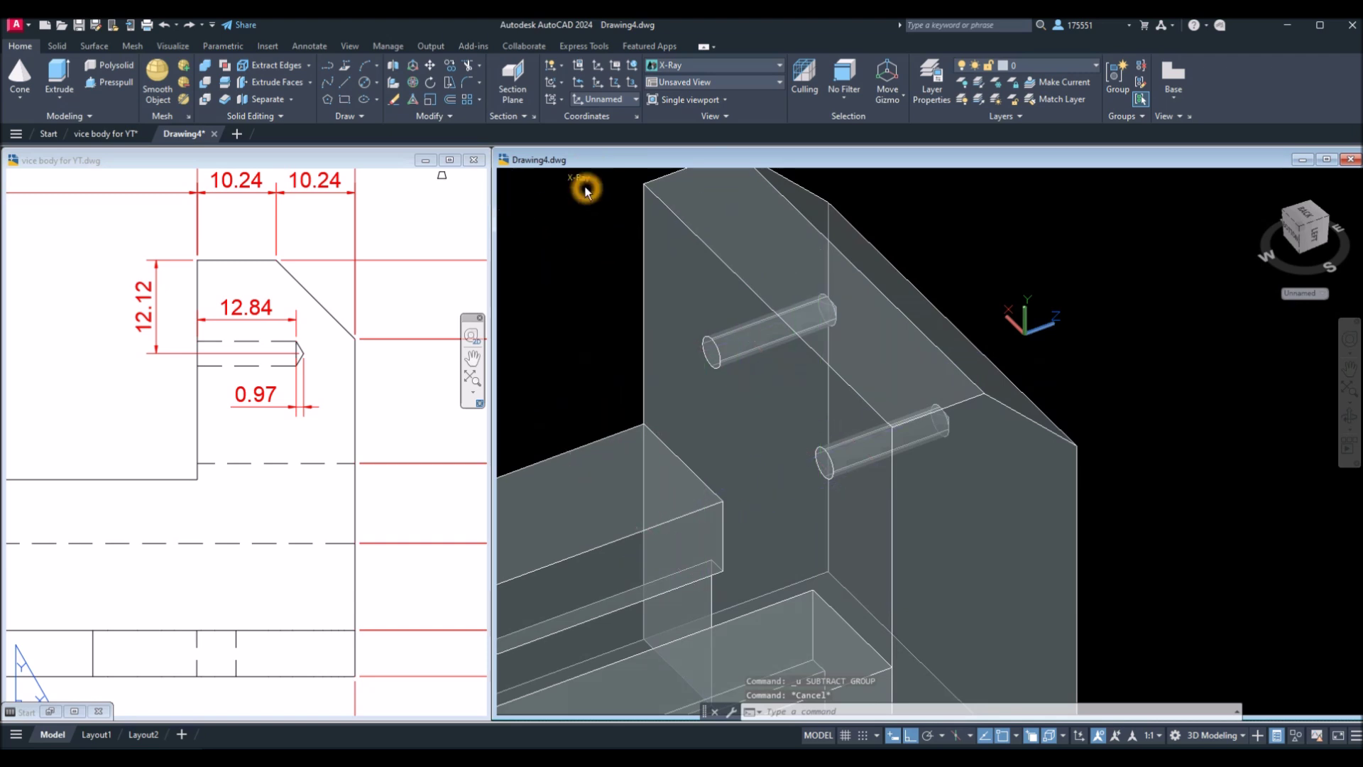
Step: Switch the visual style to Wireframe and start a subtraction with the chamfered end block as the solid to cut
left_click(586, 183)
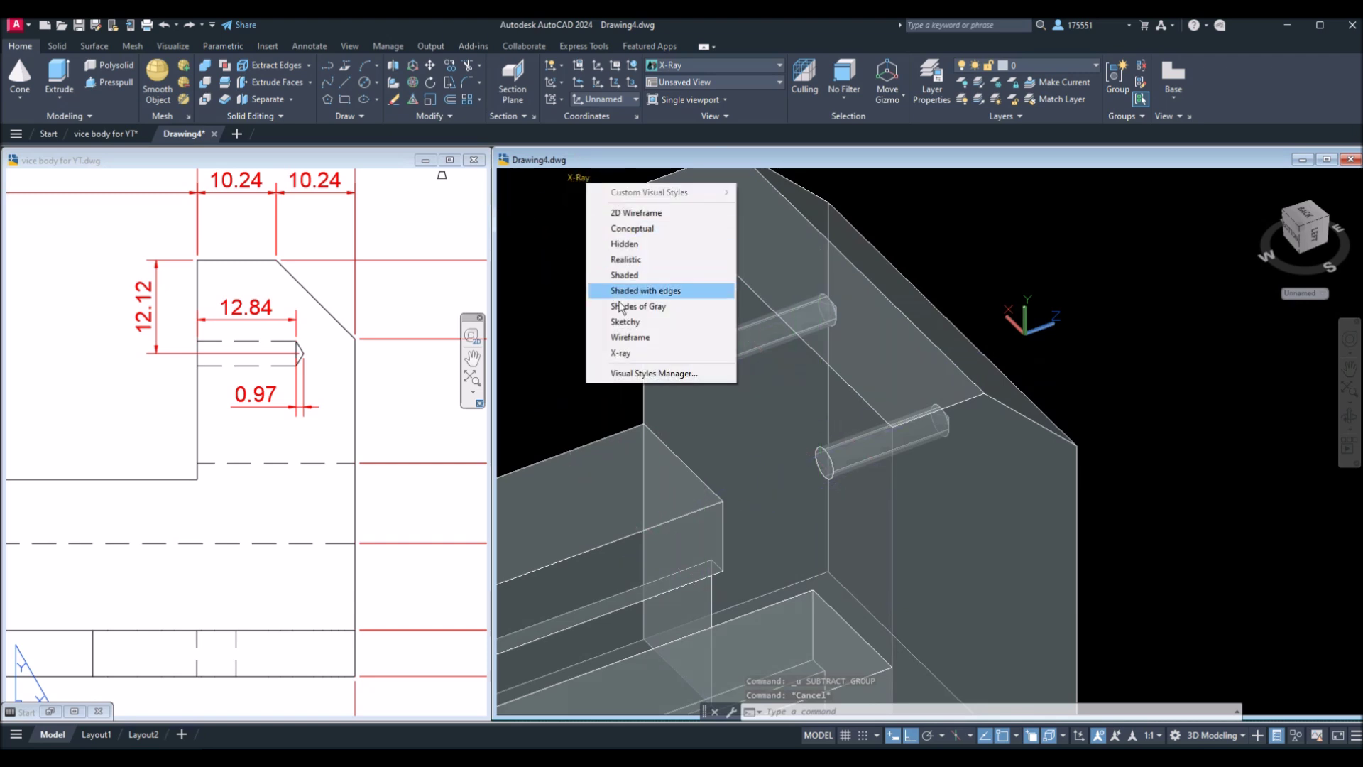
left_click(628, 338)
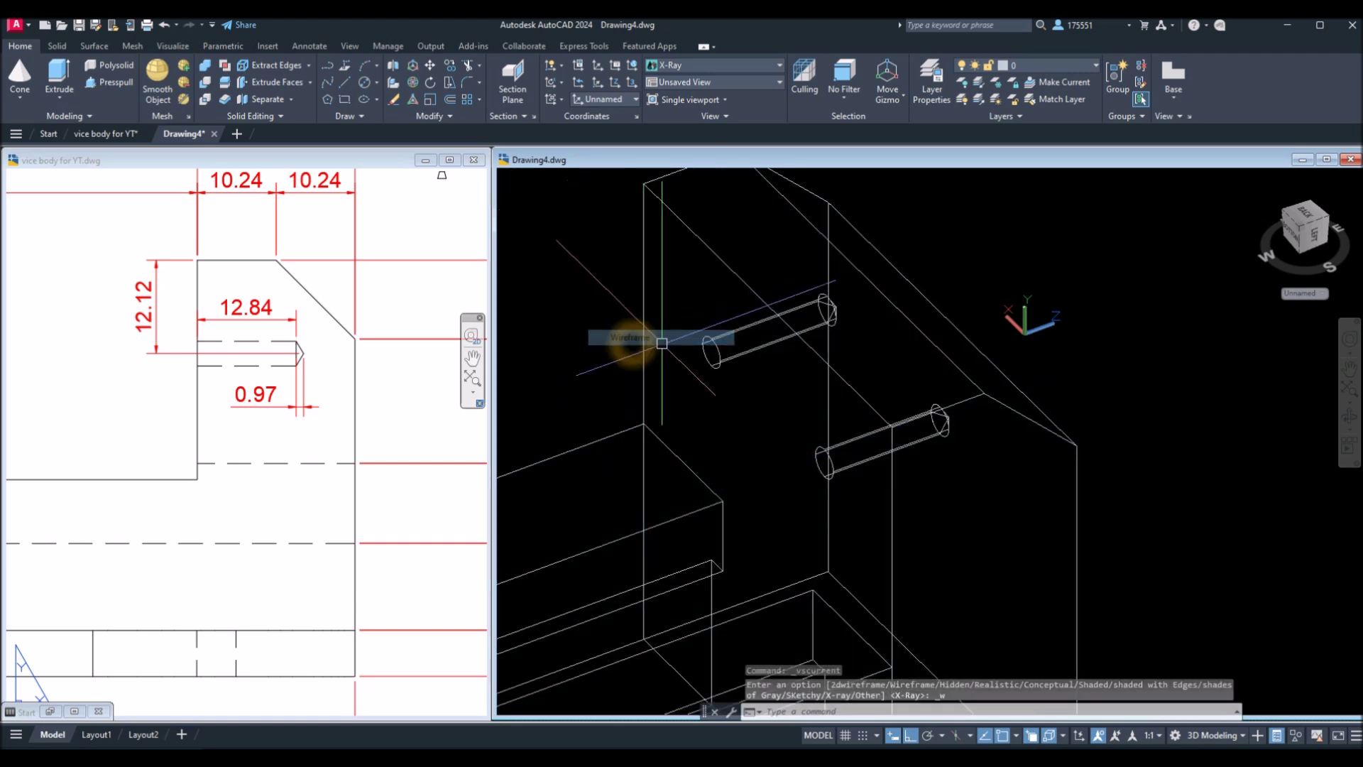
left_click(206, 82)
left_click(968, 369)
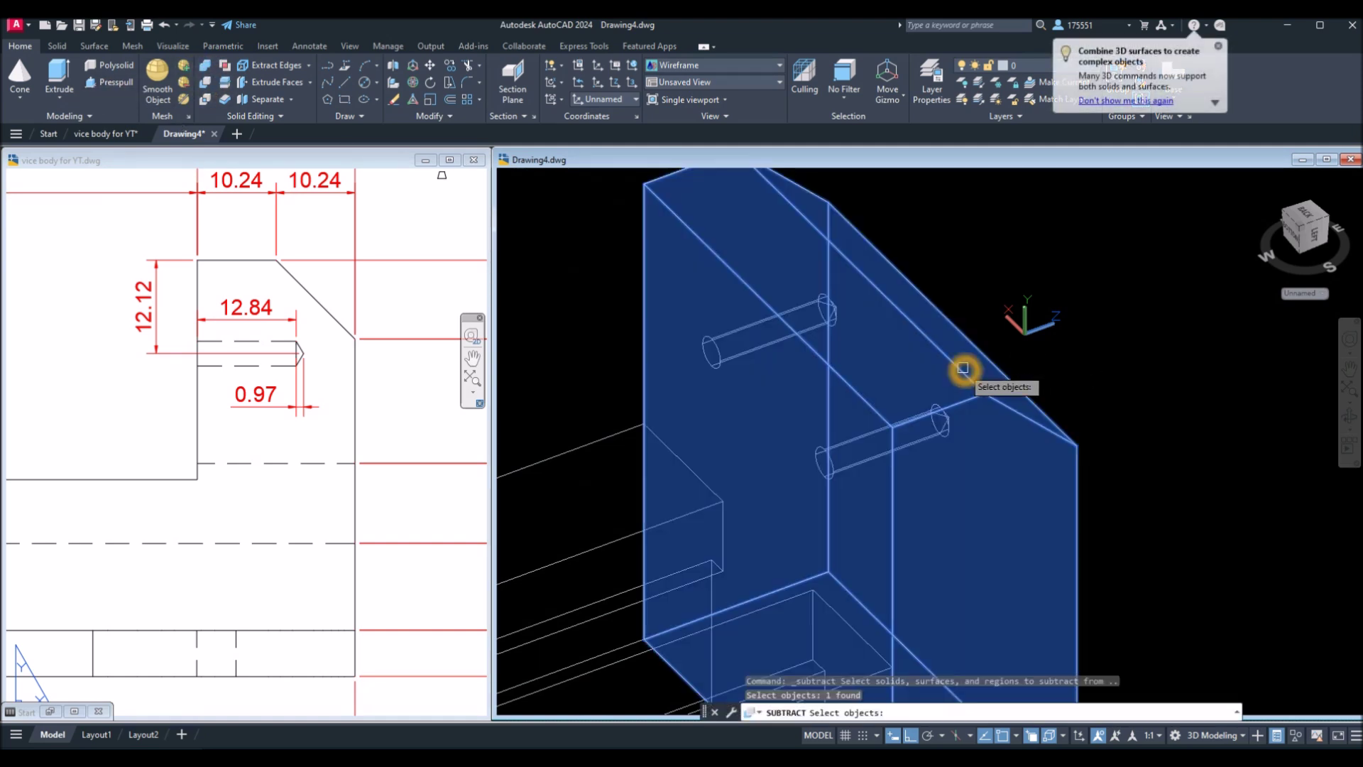
right_click(990, 262)
Step: Subtract both hole cylinders and the cones at their inner ends from the chamfered end block
scroll(793, 316, "up", 3)
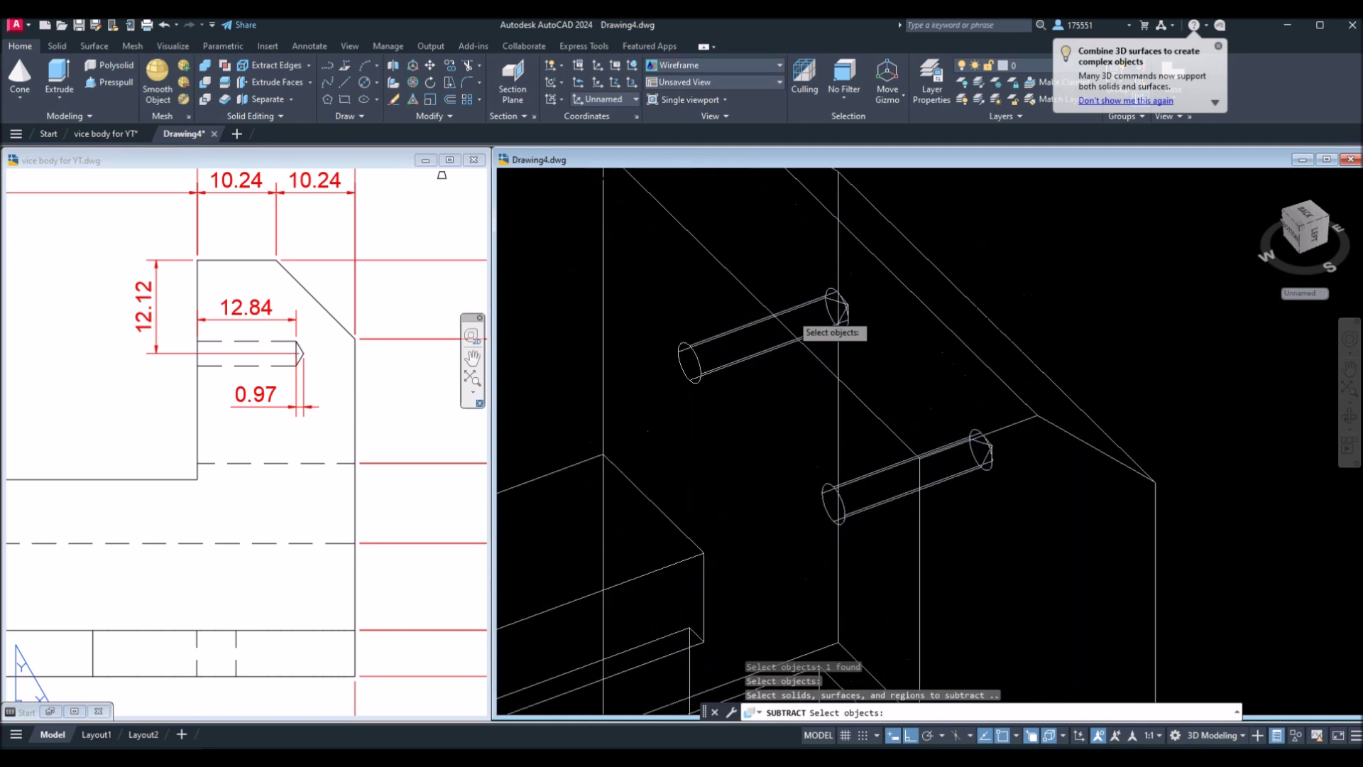
scroll(793, 315, "down", 3)
left_click(798, 314)
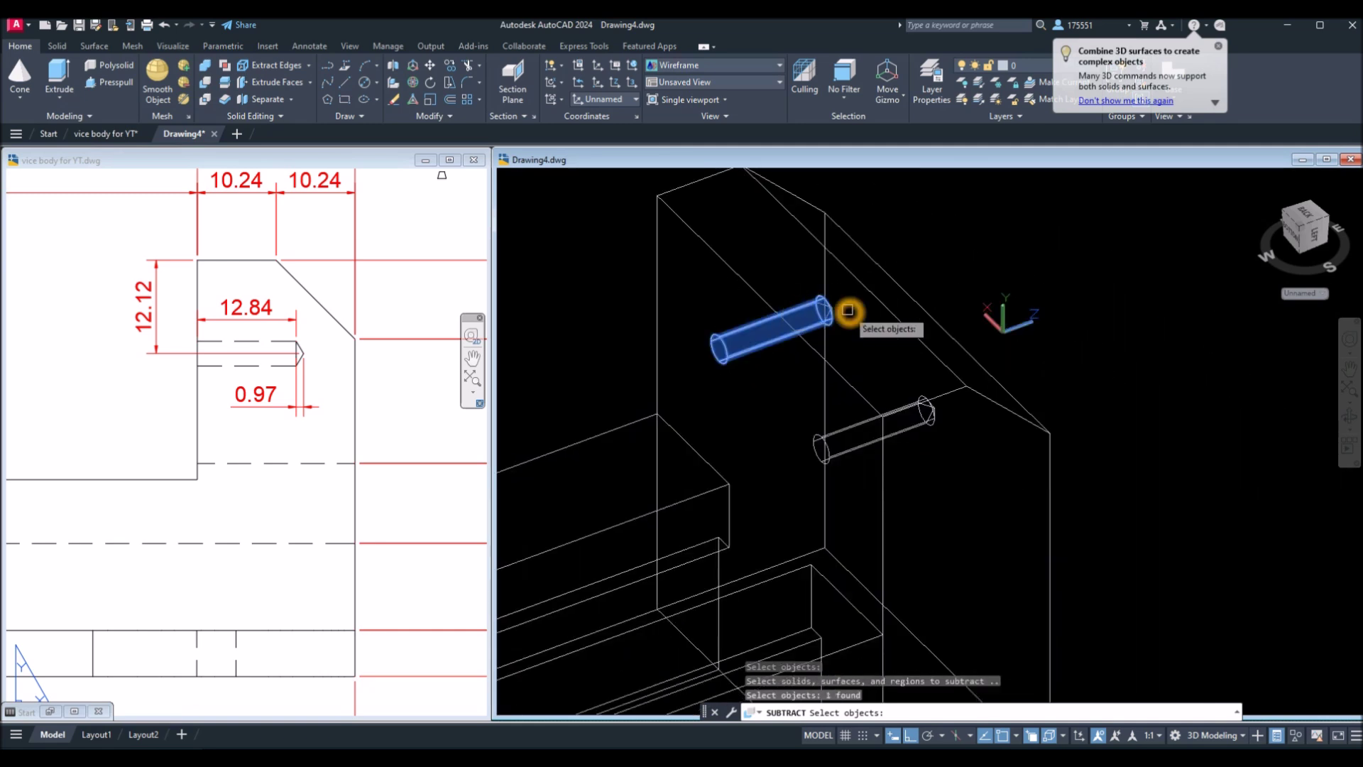
scroll(849, 311, "up", 5)
left_click(752, 293)
scroll(751, 294, "down", 5)
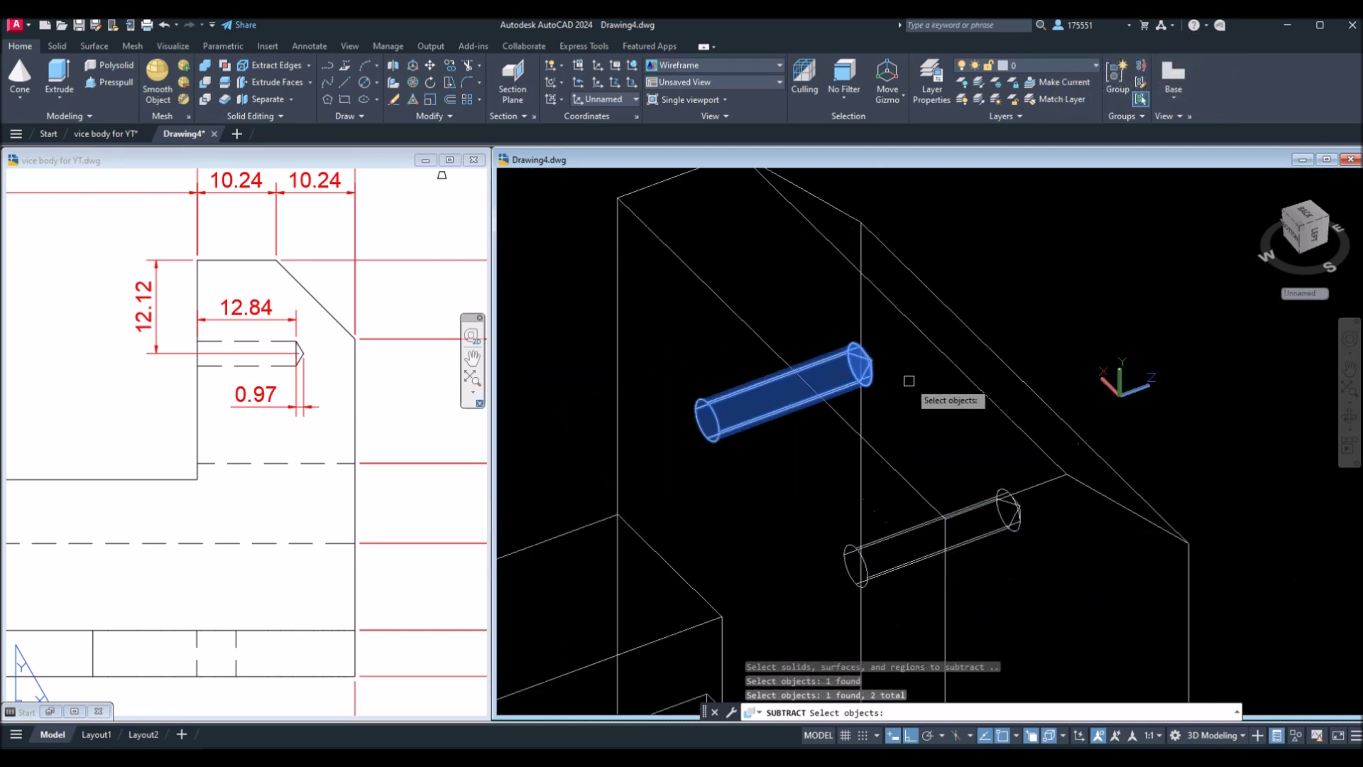
left_click(995, 528)
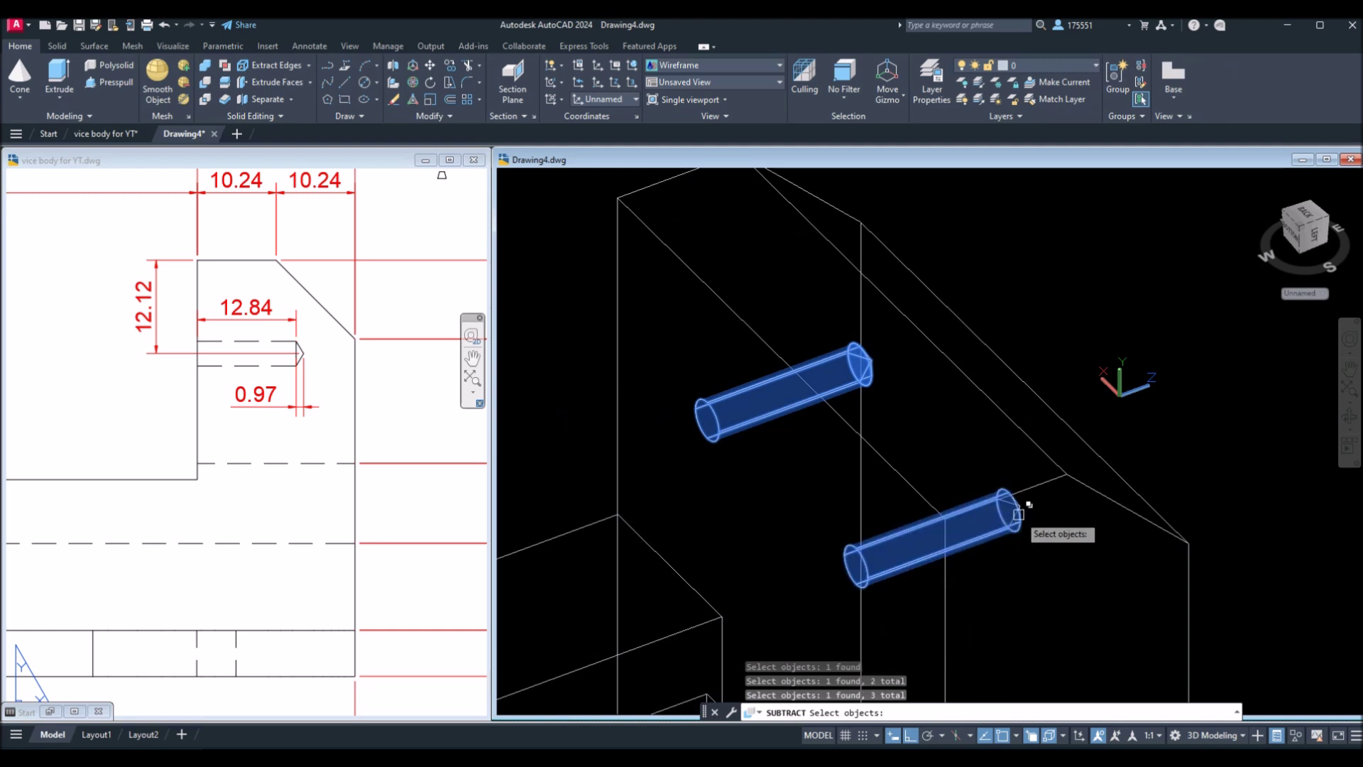
left_click(1020, 514)
right_click(1019, 514)
key("Return")
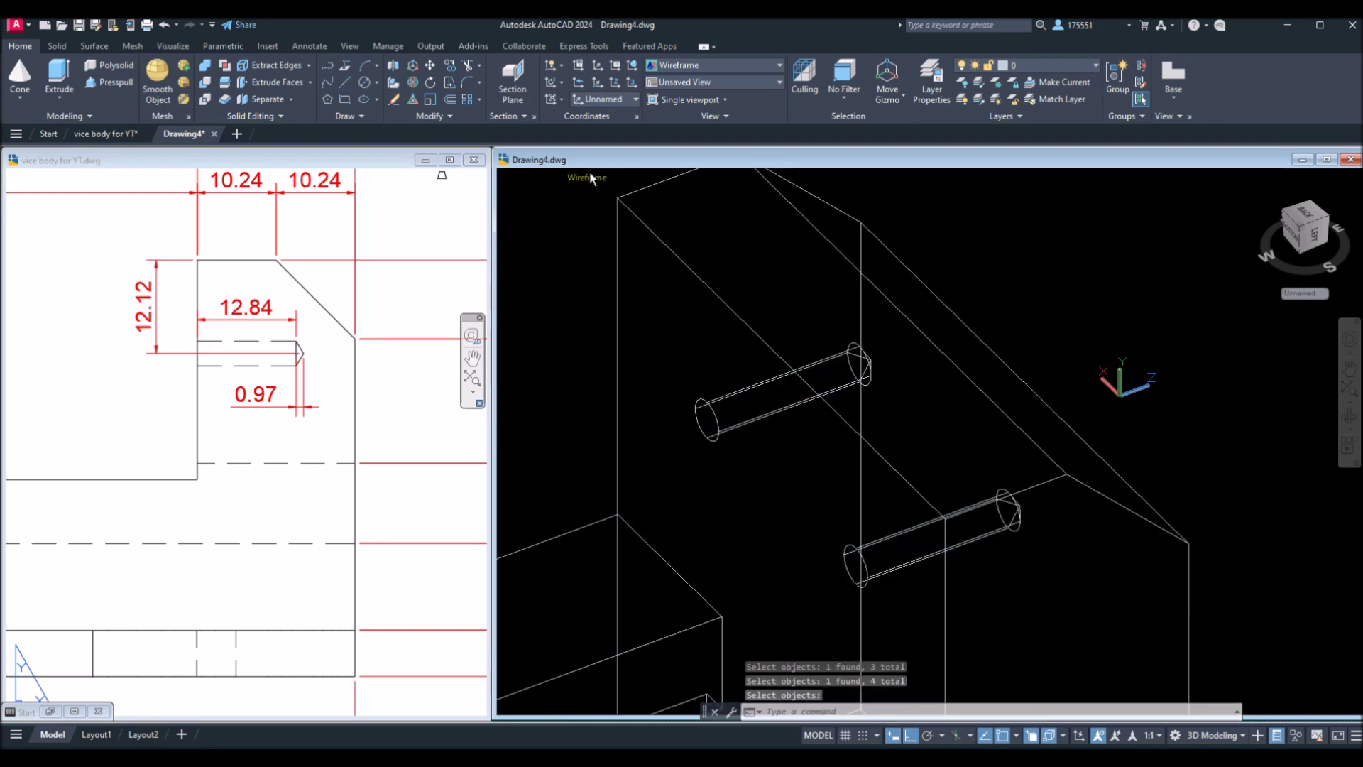
Step: Switch the visual style to Conceptual and inspect the two blind holes in the end block's inner face
left_click(588, 174)
left_click(635, 236)
mouse_move(1029, 399)
middle_mouse_down("shift")
mouse_move(1003, 433)
mouse_move(995, 282)
middle_mouse_up("shift")
scroll(995, 282, "up", 6)
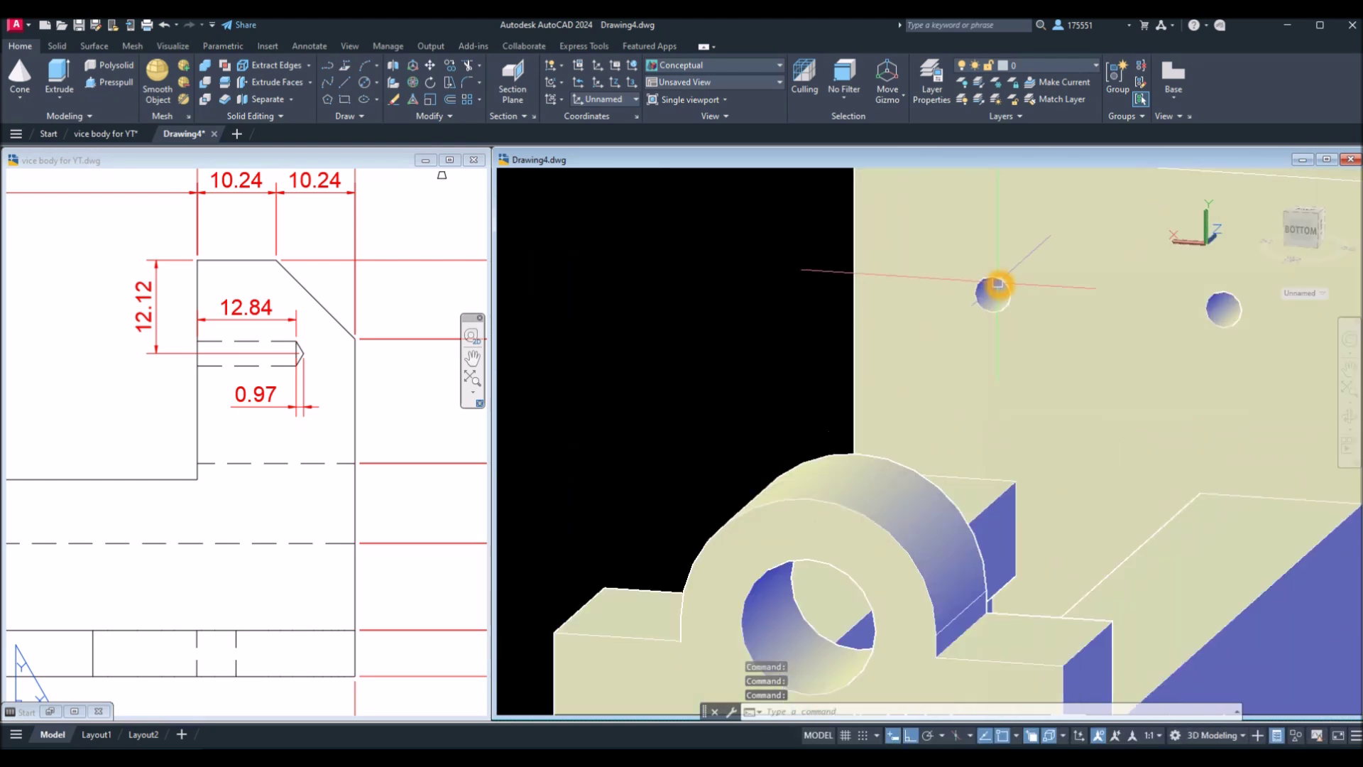
scroll(998, 284, "up", 2)
scroll(999, 284, "down", 3)
middle_click_drag(998, 284, 1021, 273, "shift")
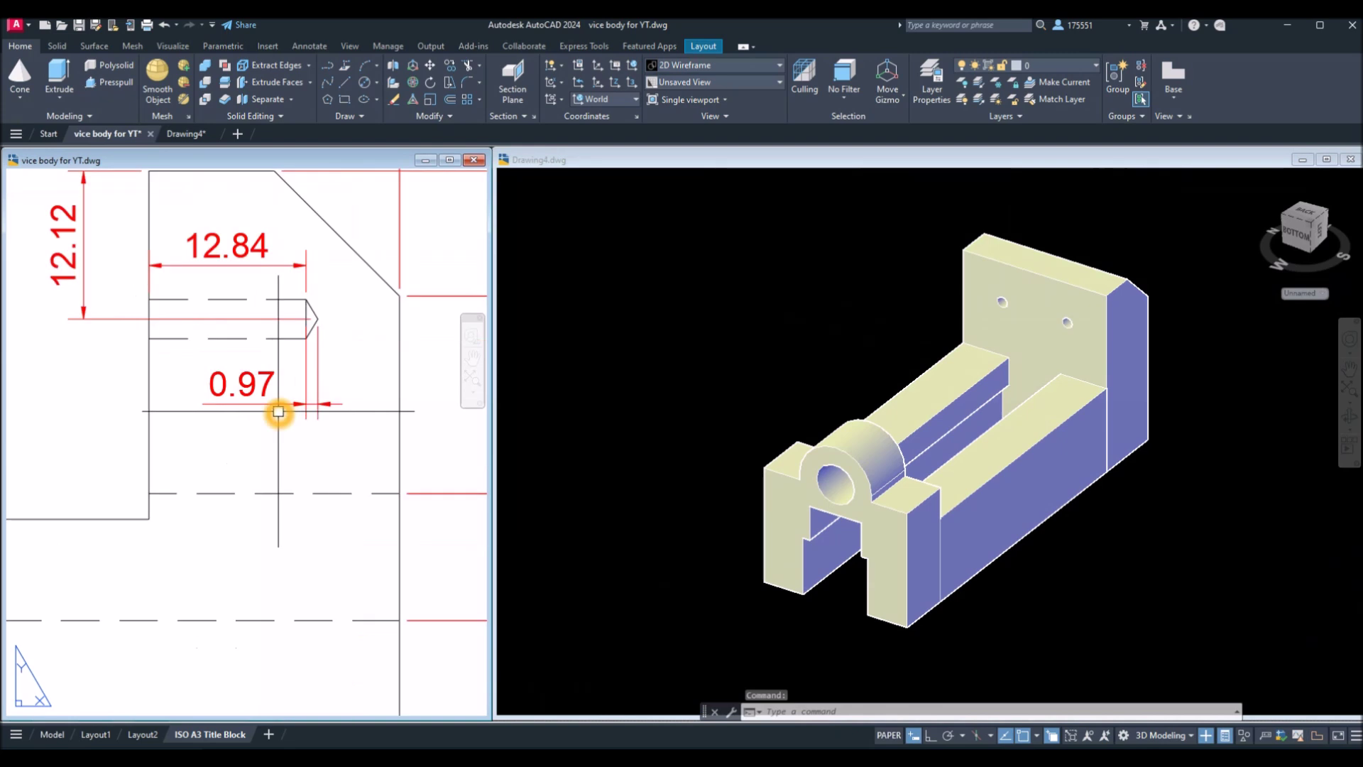
Step: Set the model to the Top view in the Wireframe visual style, after consulting the reference drawing
scroll(280, 411, "up", 2)
scroll(281, 412, "down", 5)
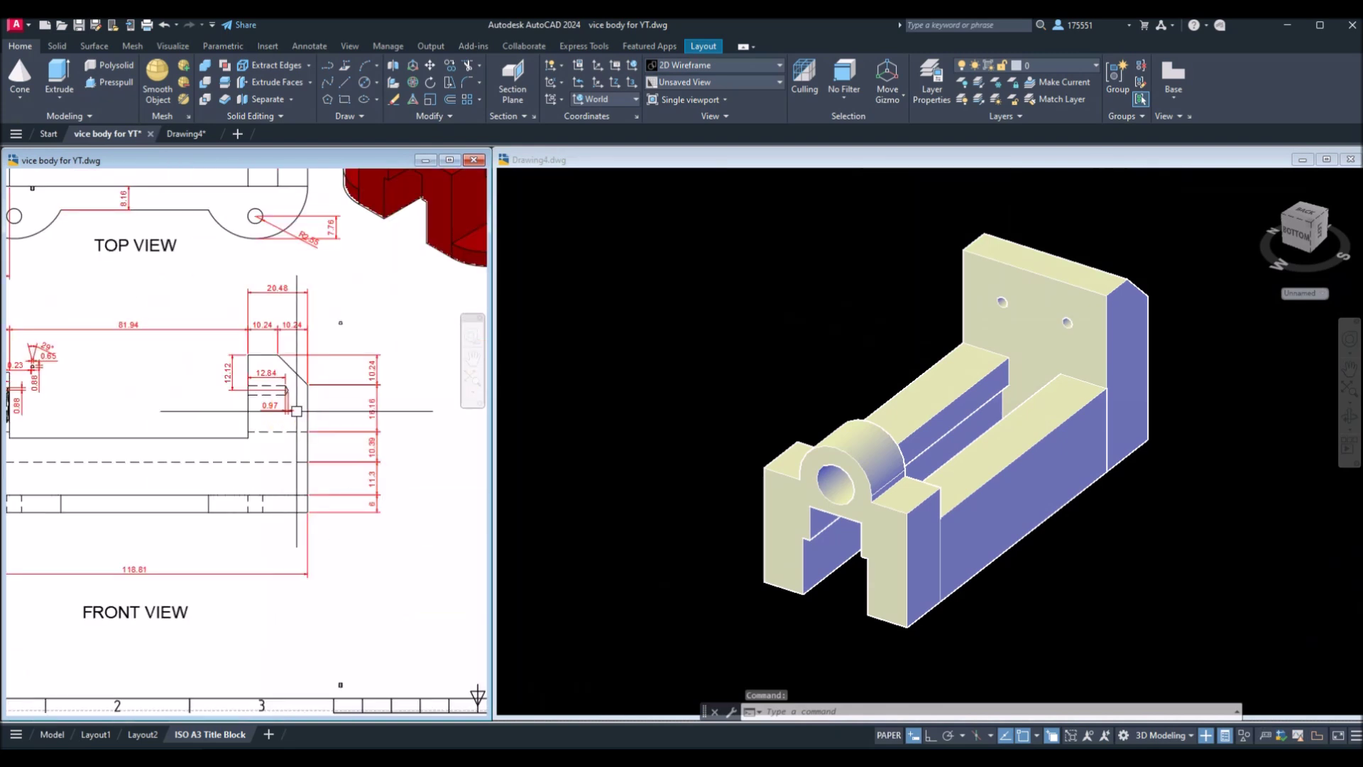
middle_click_drag(390, 374, 295, 476)
left_click(538, 186)
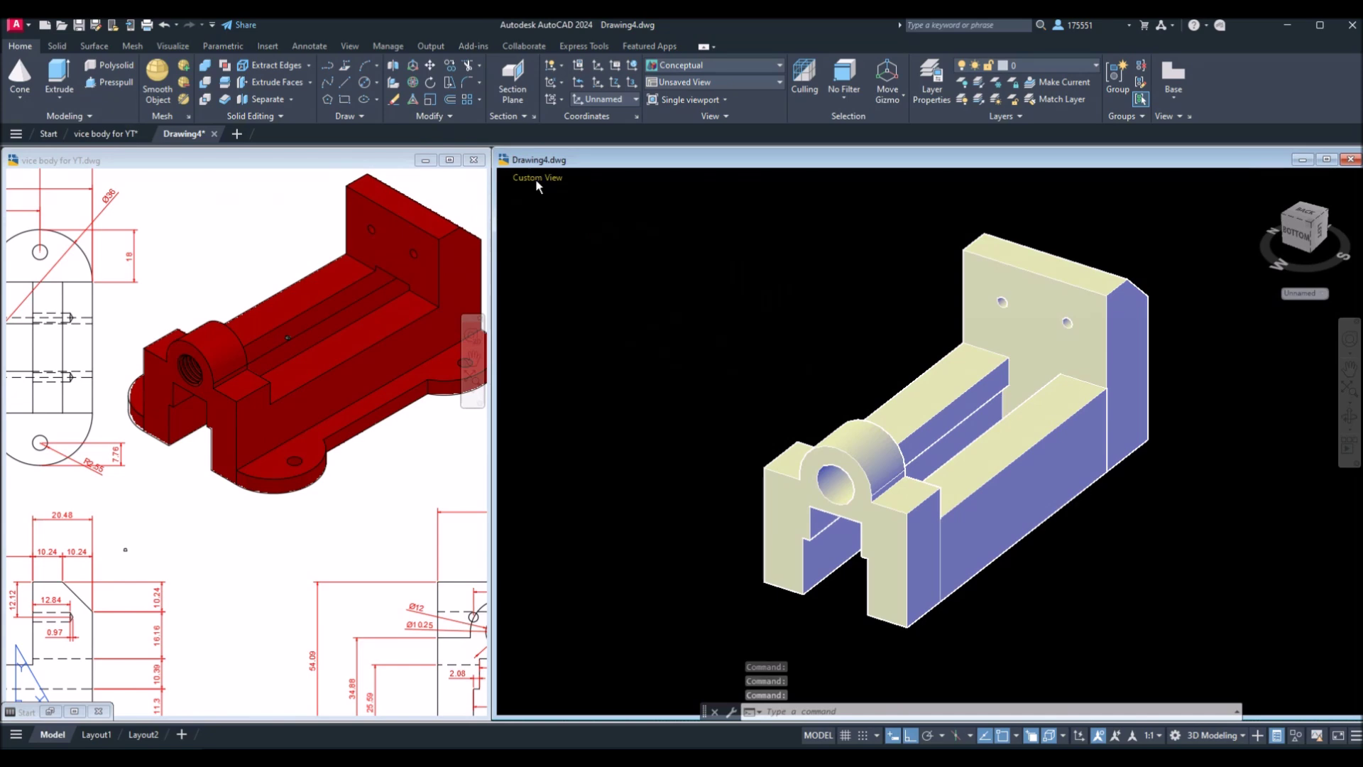
left_click(537, 186)
left_click(568, 213)
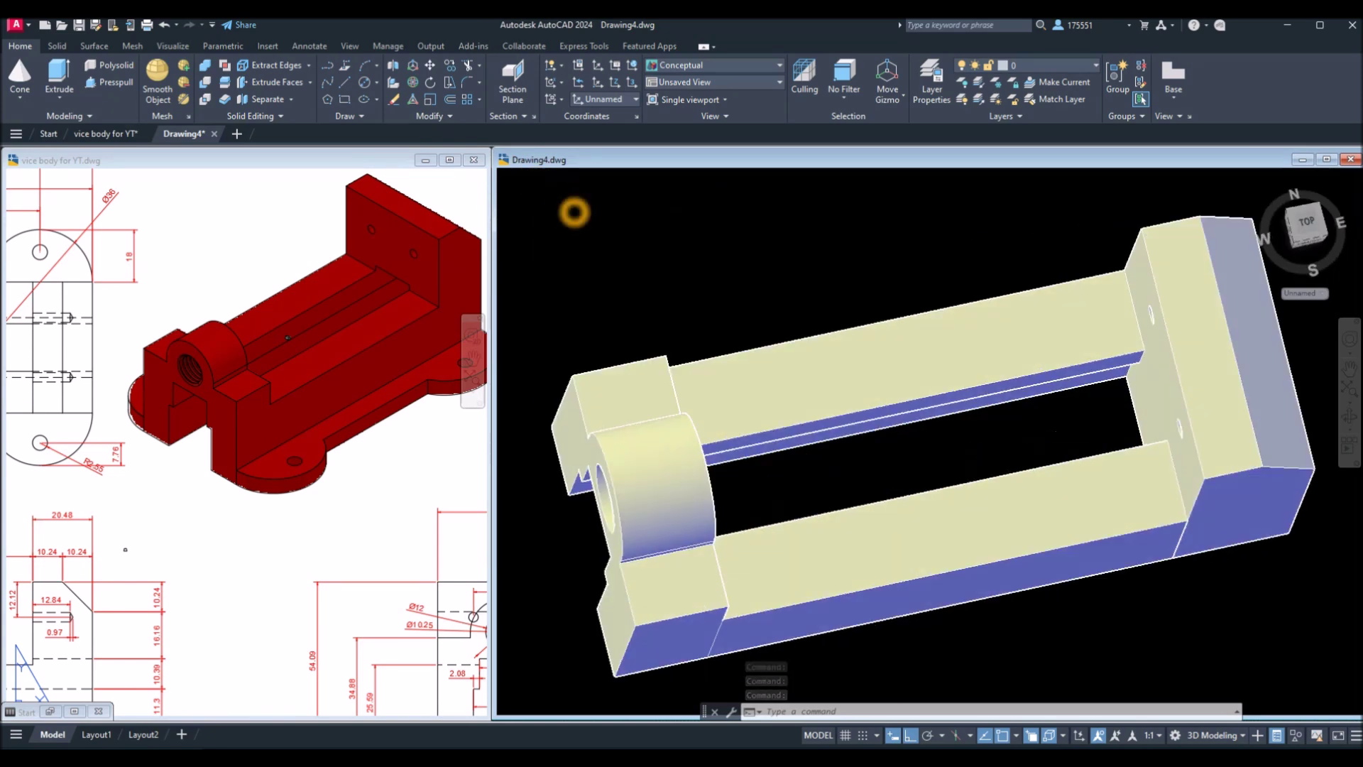
left_click(569, 177)
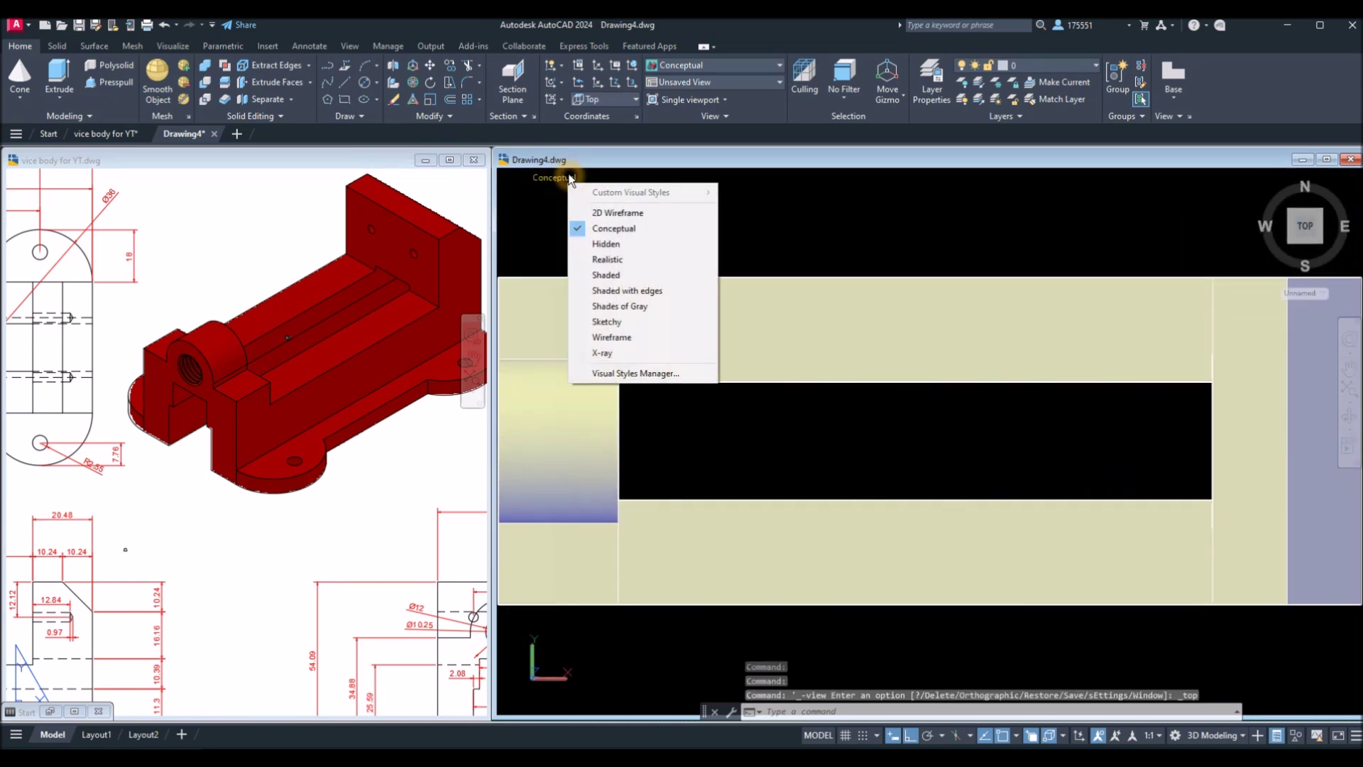
left_click(635, 341)
middle_click_drag(904, 380, 983, 340)
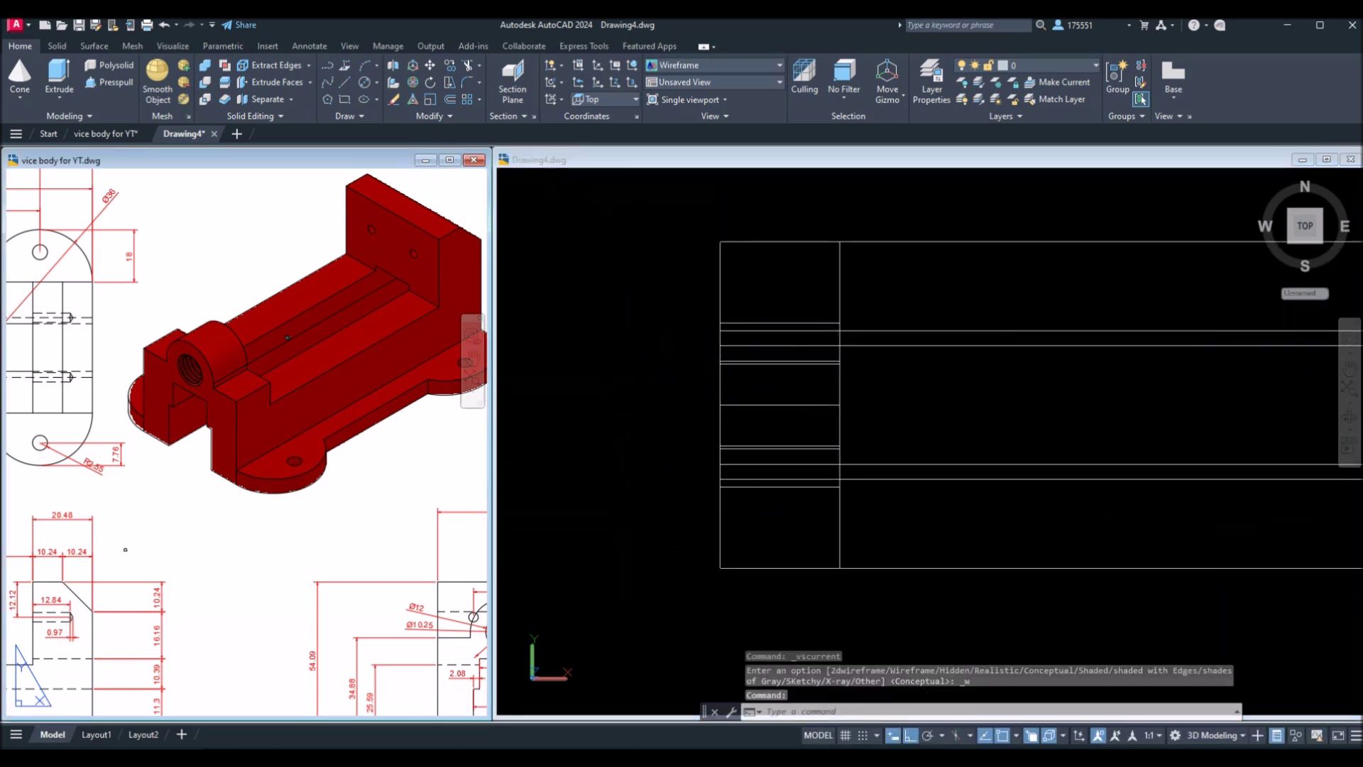
Step: Erase the 18 dimension above the end lug in the reference drawing's top view and start a replacement linear dimension
left_click(107, 598)
mouse_move(106, 599)
middle_mouse_down()
mouse_move(147, 350)
mouse_move(42, 335)
mouse_move(375, 694)
middle_mouse_up()
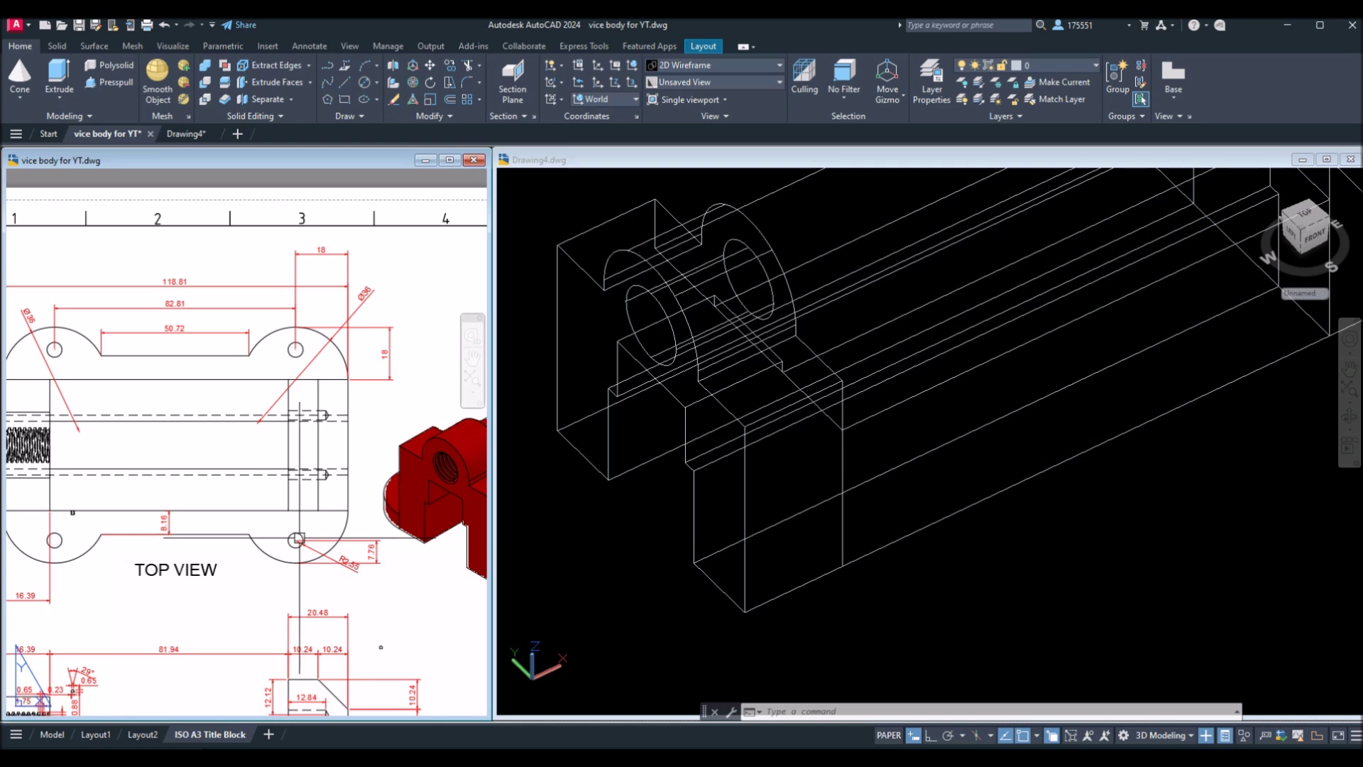
middle_click_drag(331, 413, 334, 451)
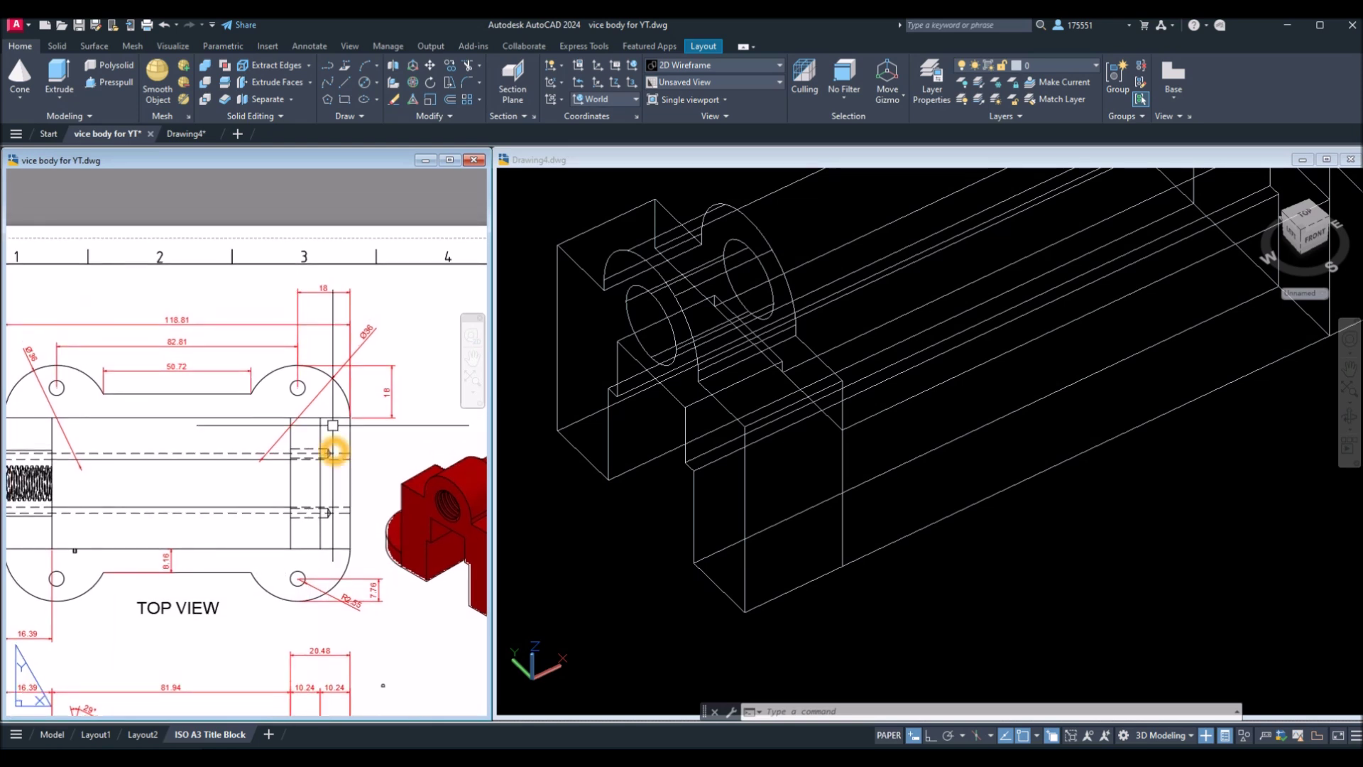
left_click(328, 293)
key("Delete")
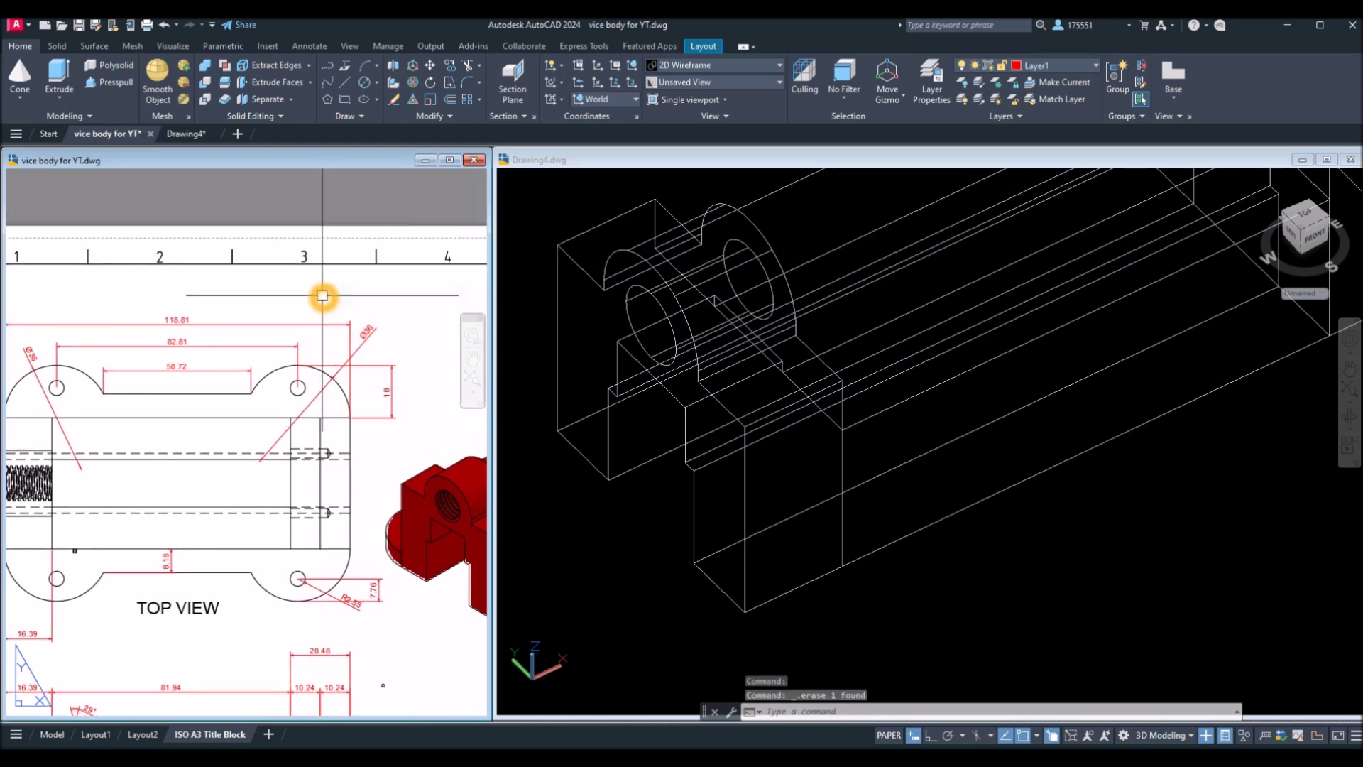
left_click(309, 46)
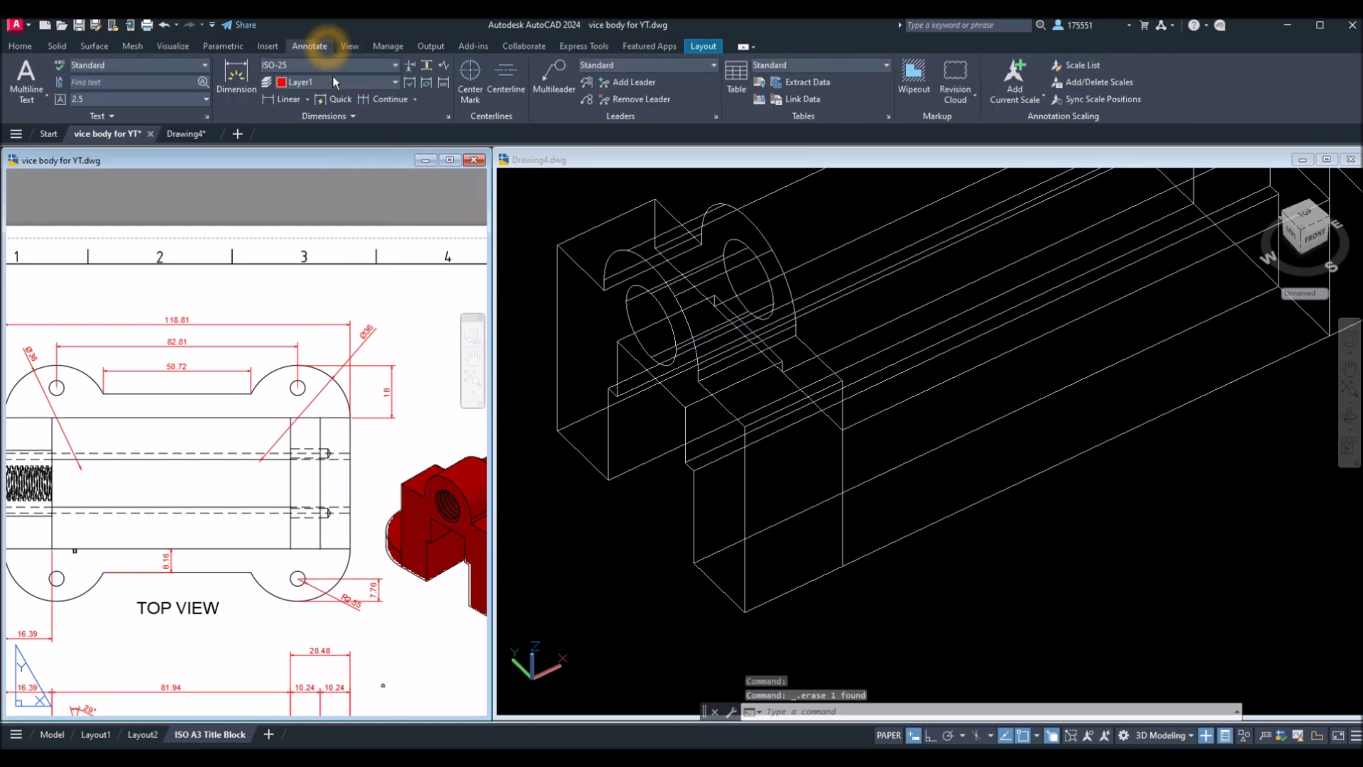
left_click(297, 99)
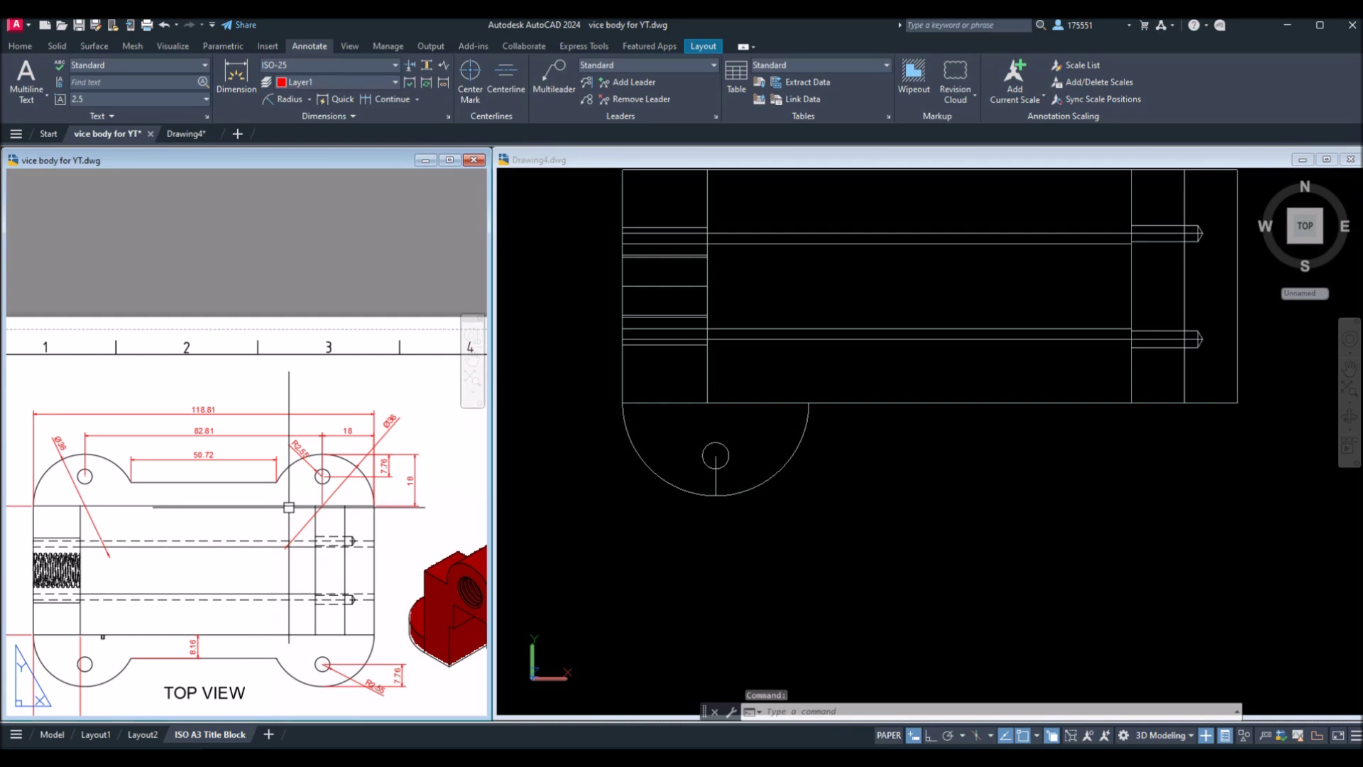
Step: Draw a line 8.16 outward from the body's long side edge, continued parallel to that edge across the lug arc
middle_click_drag(306, 387, 325, 332)
left_click(994, 481)
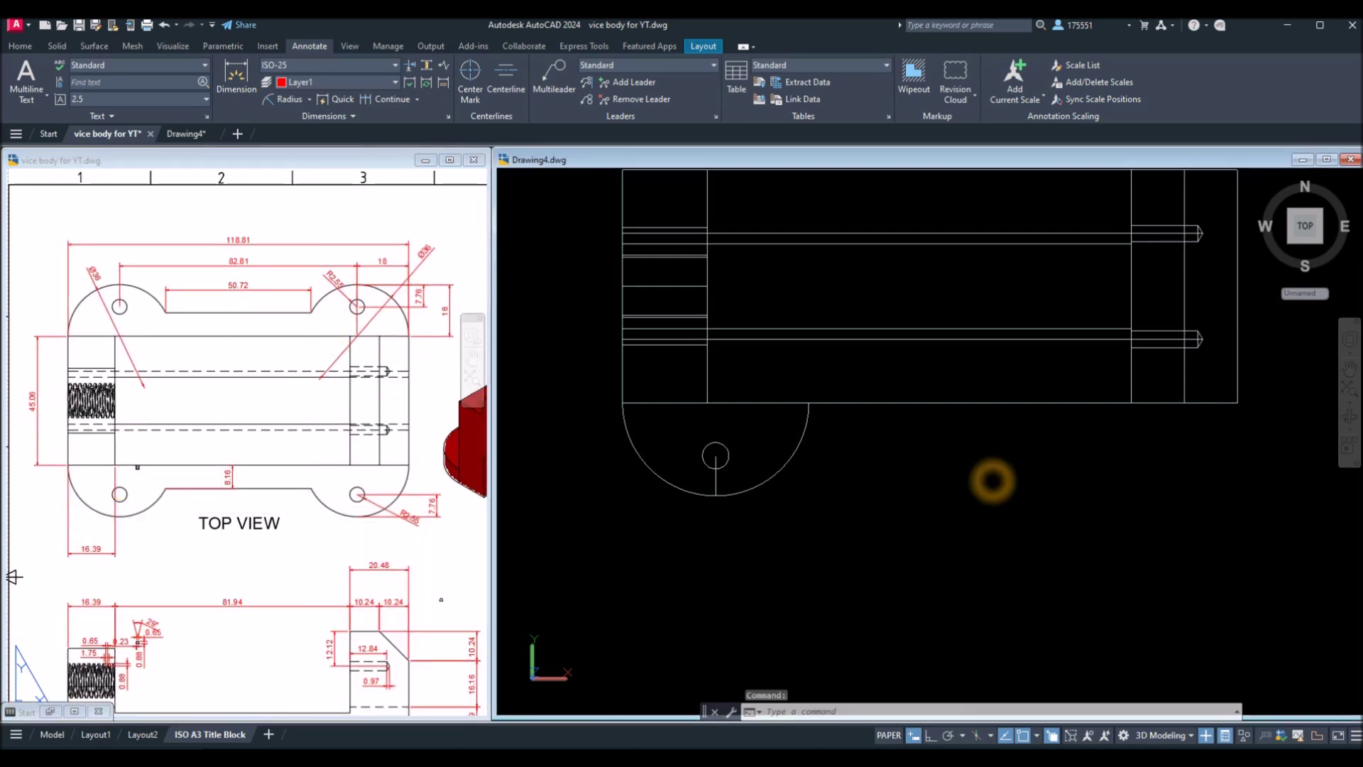
left_click(167, 523)
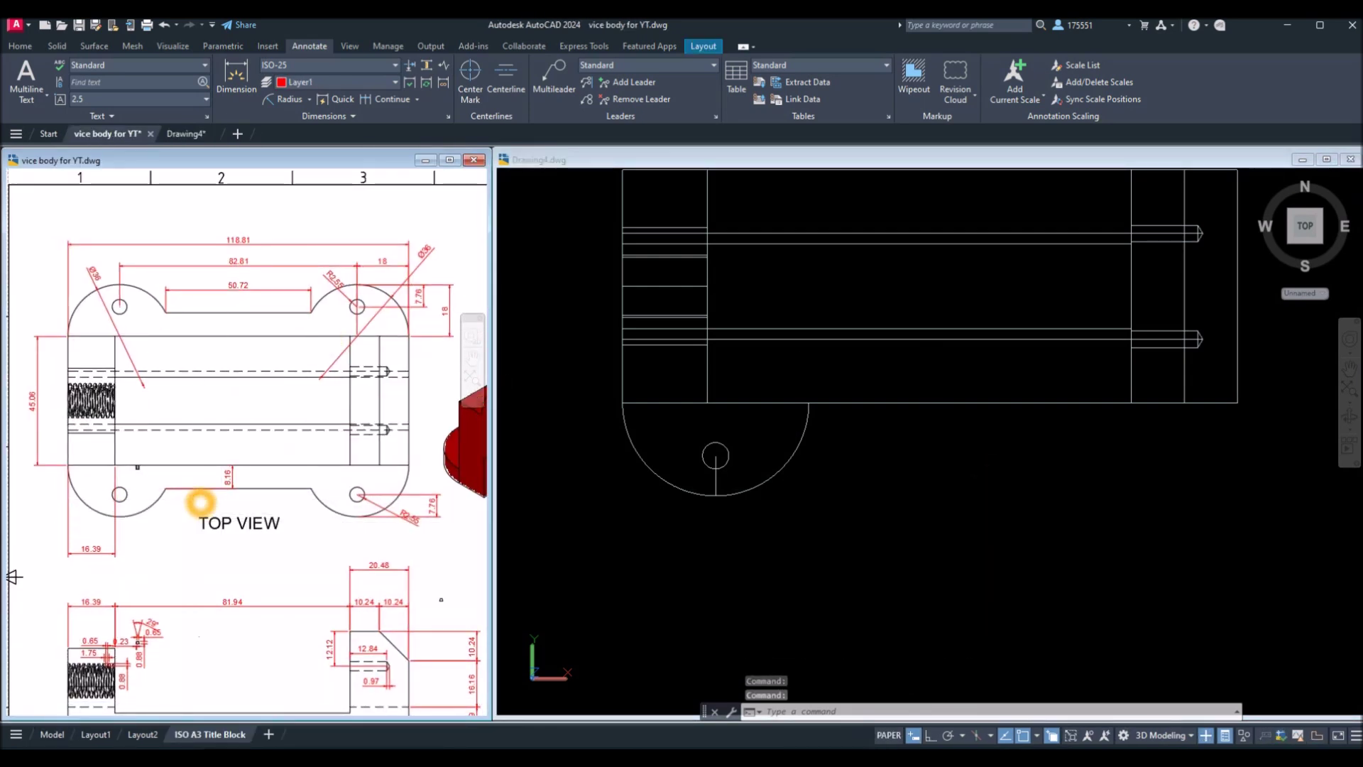
scroll(201, 502, "up", 3)
middle_click_drag(201, 502, 181, 517)
left_click(916, 494)
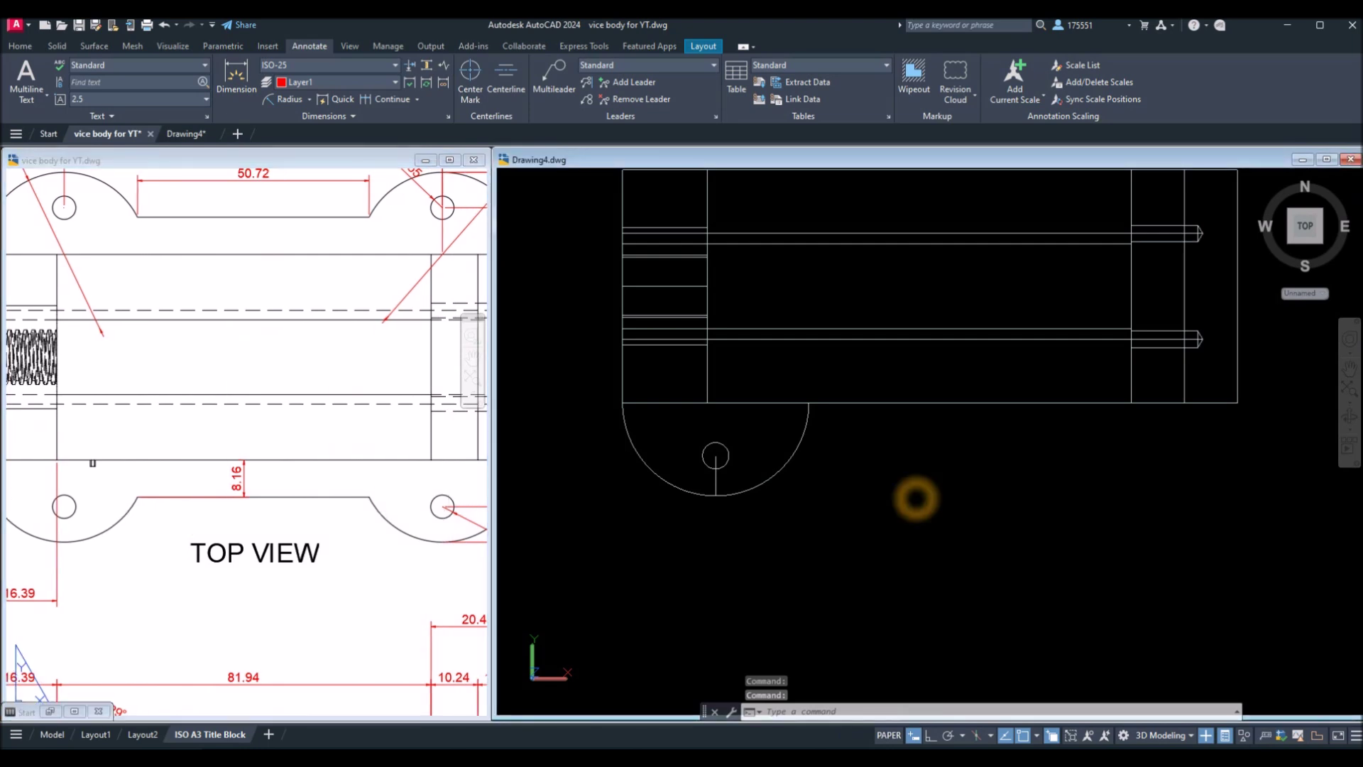
middle_click_drag(919, 495, 973, 462, "shift")
right_click(943, 507)
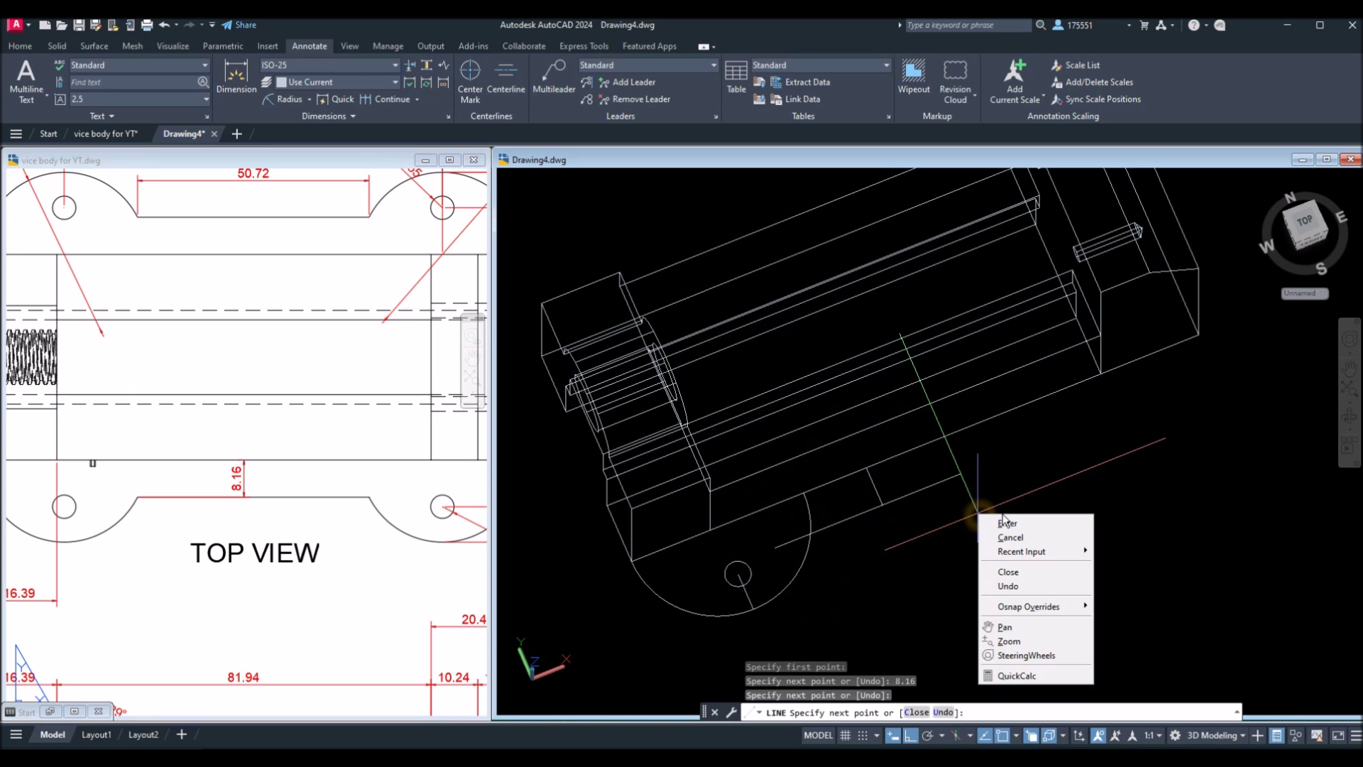
left_click(1004, 524)
left_click_drag(1004, 523, 973, 525)
key("Escape")
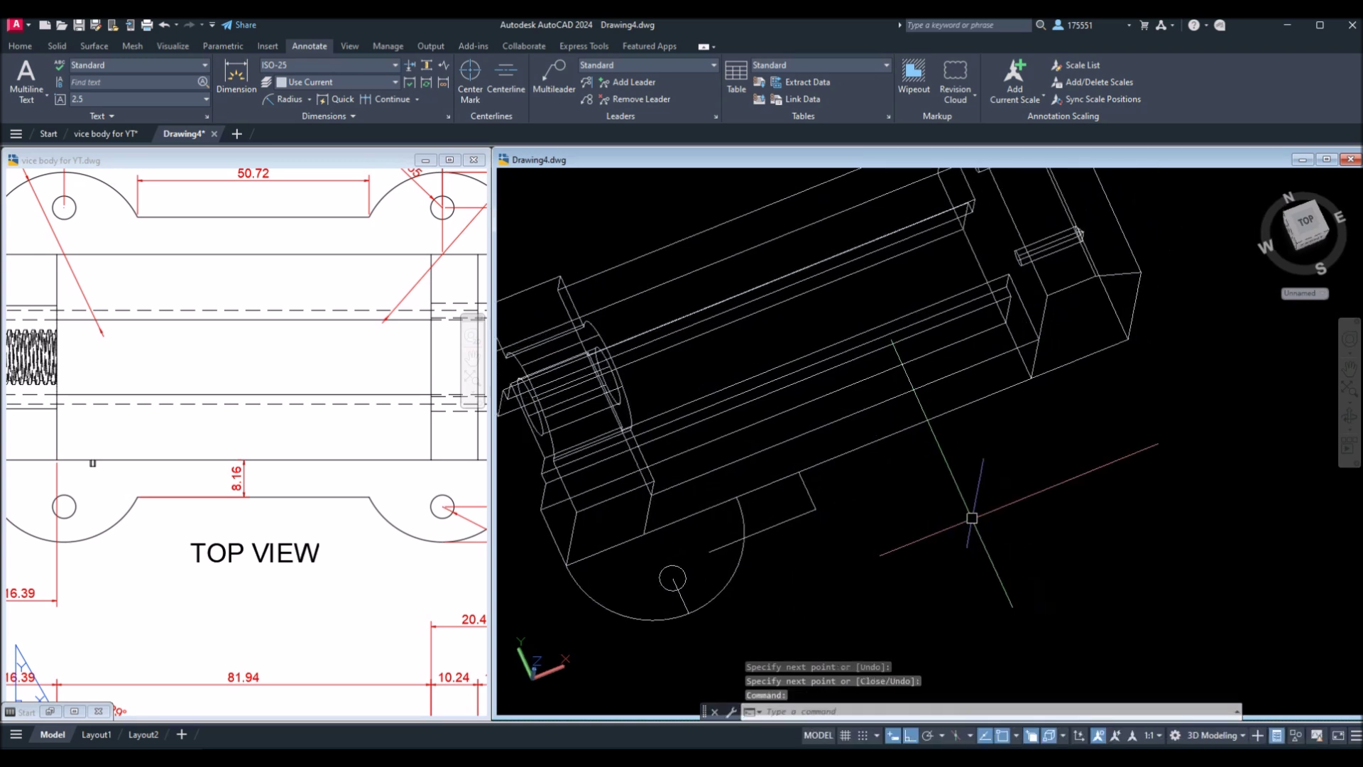
Step: Draw a second line from the 8.16 line's outer end, parallel to the body's side edge in the opposite direction
key("Return")
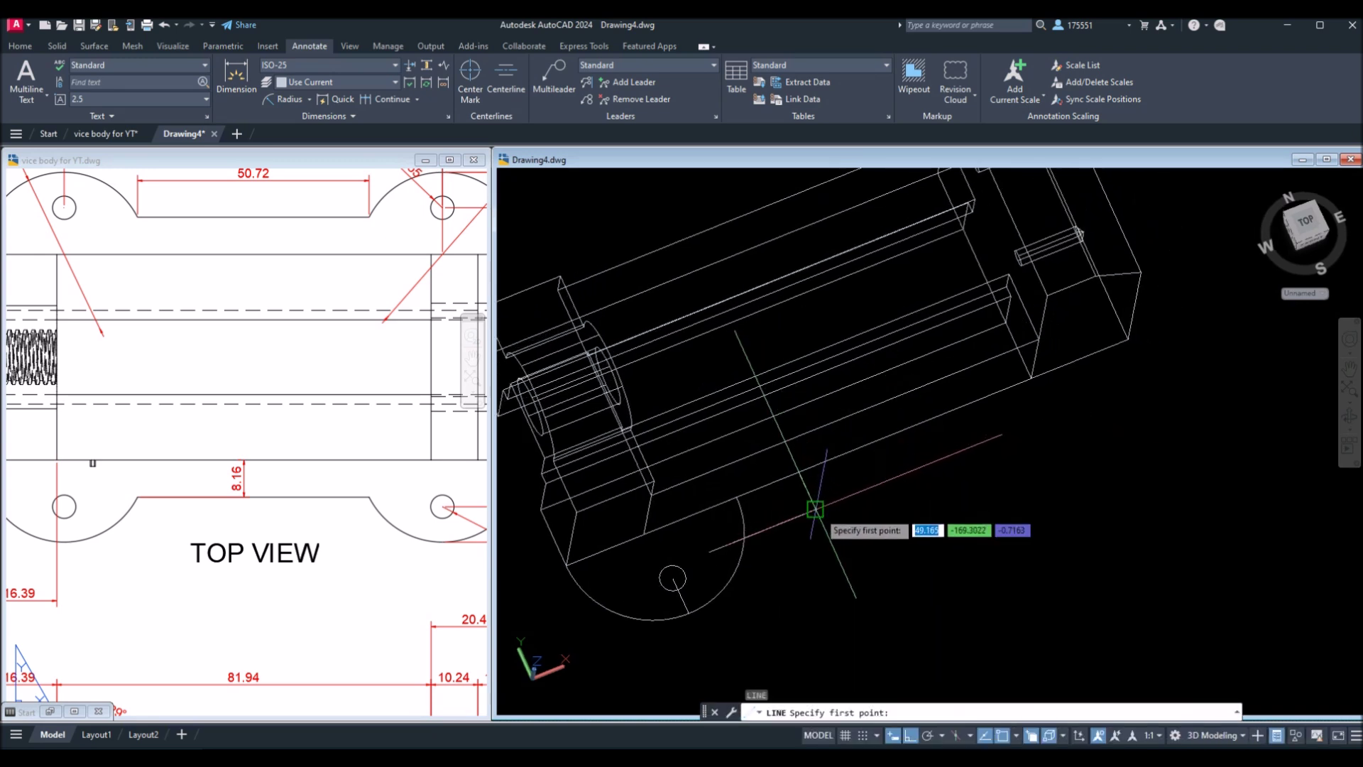
left_click(815, 508)
key("Escape")
Step: Undo the last Trim and Mirror operations on the flange outline
key("ctrl+z")
key("ctrl+z")
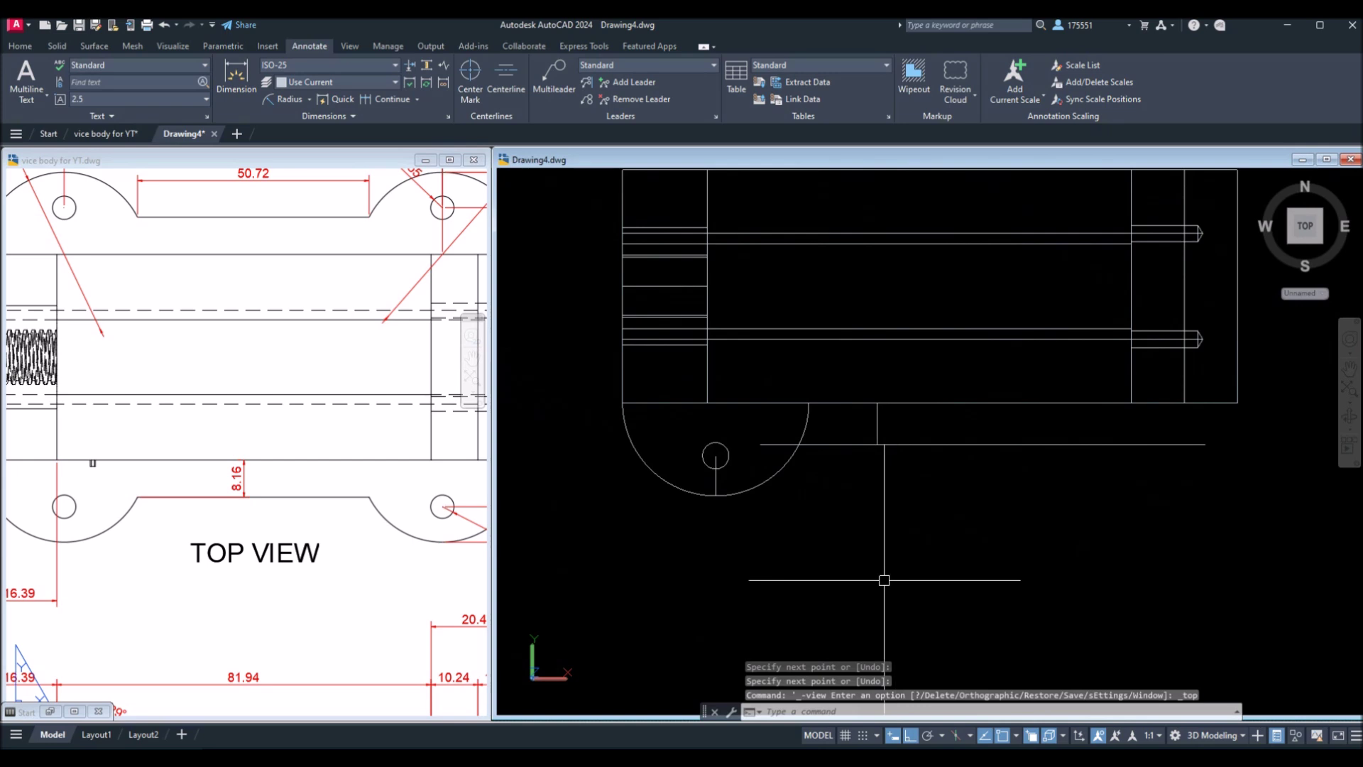
key("ctrl+z")
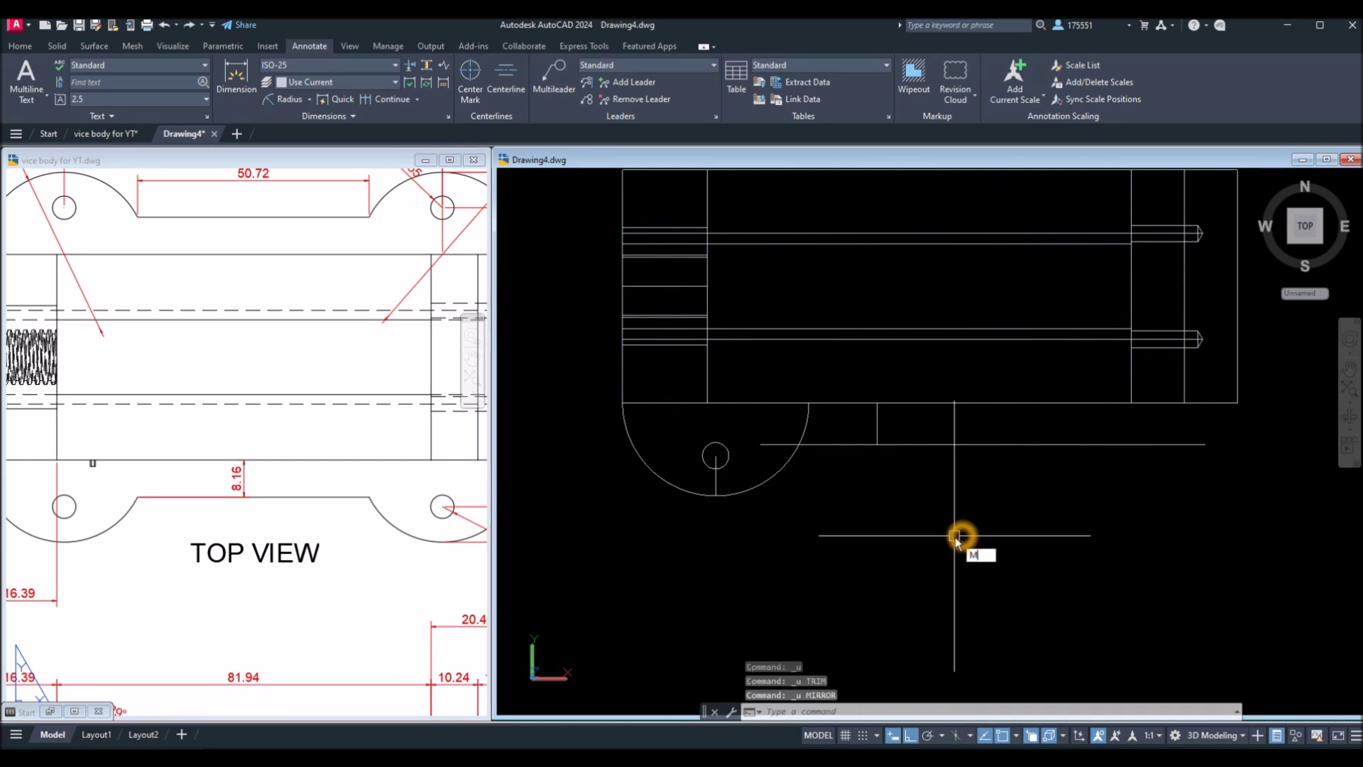
Step: Mirror the lug arc and its hole circle to the body's other end, using Mid Between 2 Points for the mirror line
key("Return")
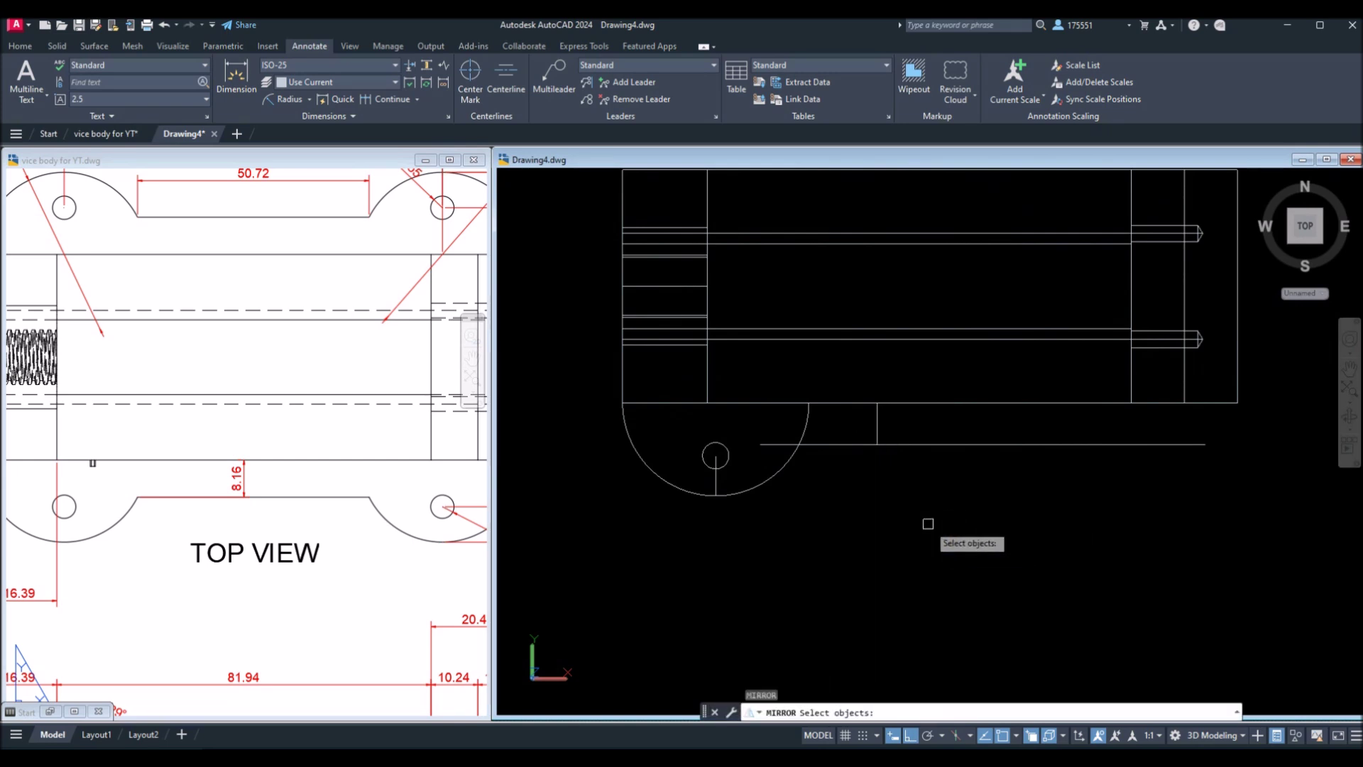
left_click(776, 476)
left_click(730, 454)
key("Return")
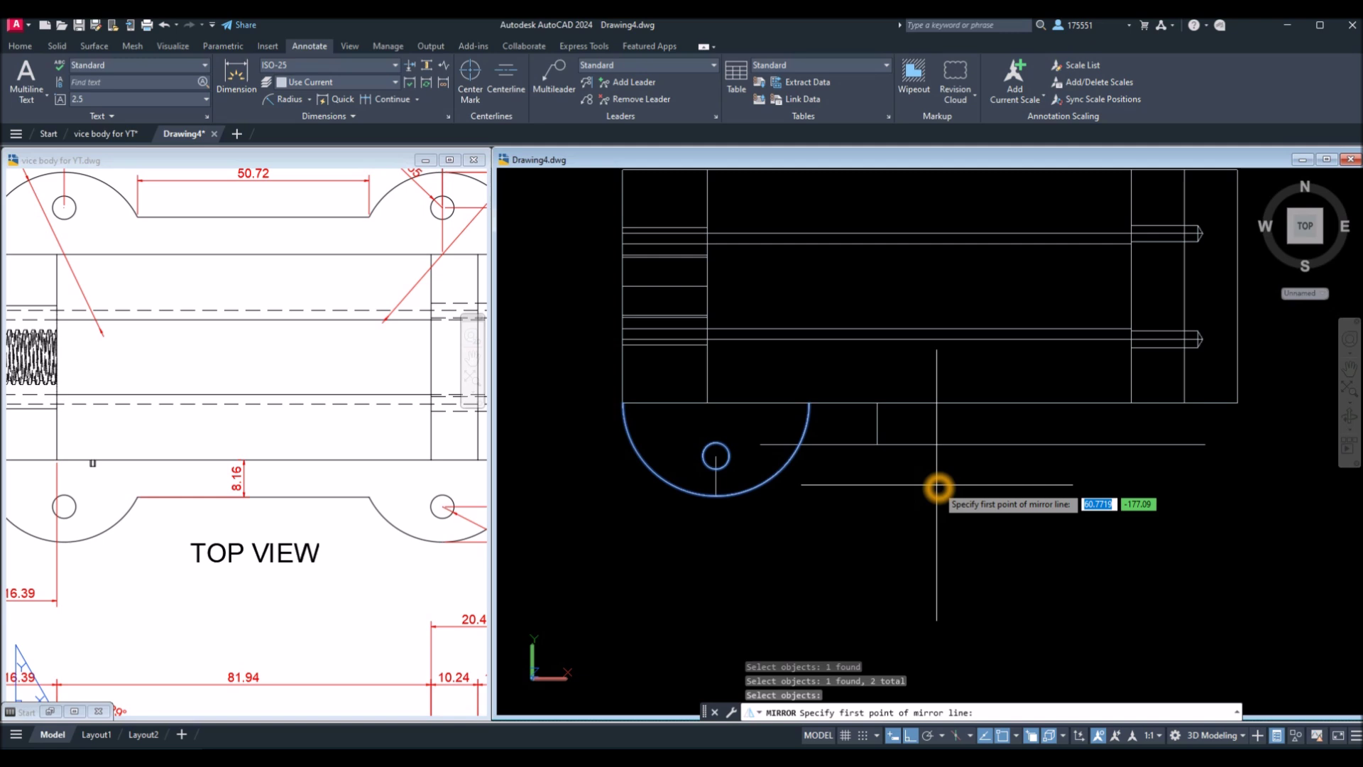
key("F8")
right_click(938, 490, "shift")
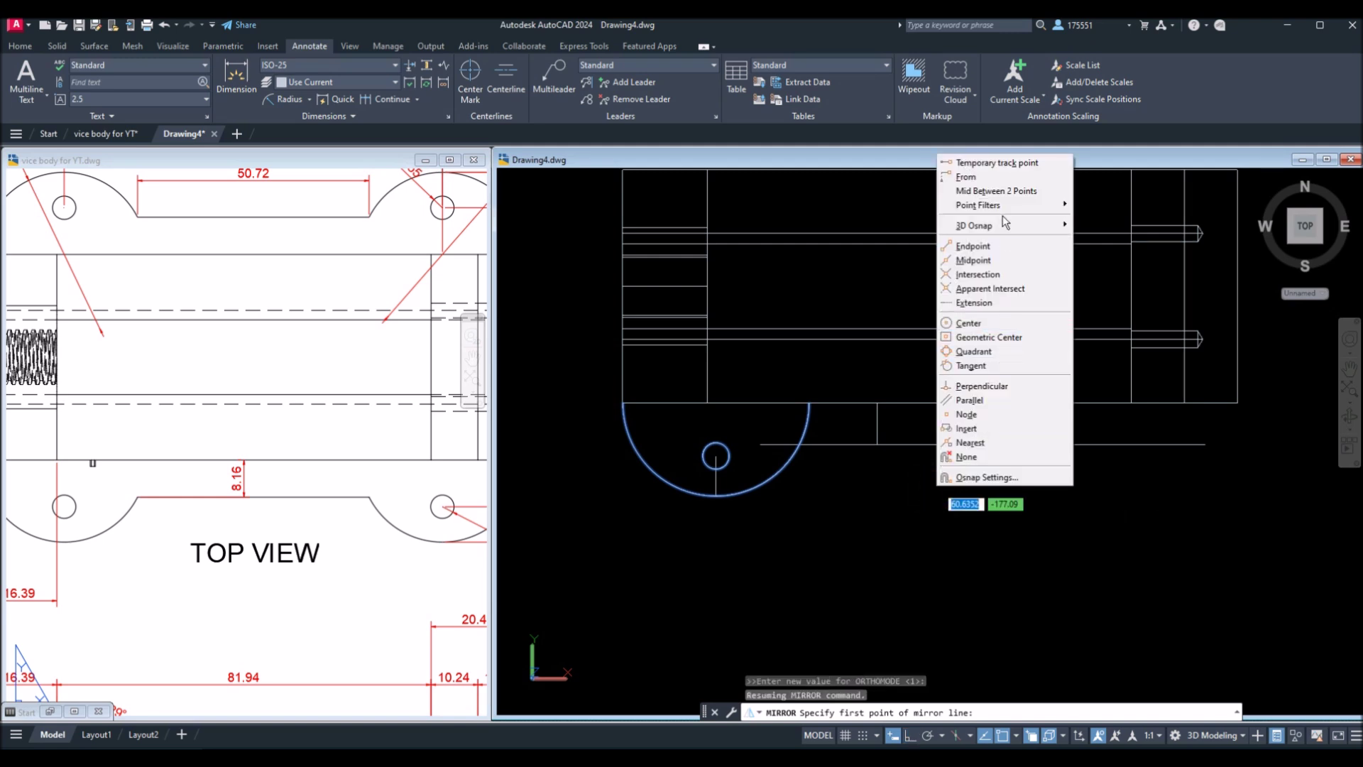
left_click(1008, 194)
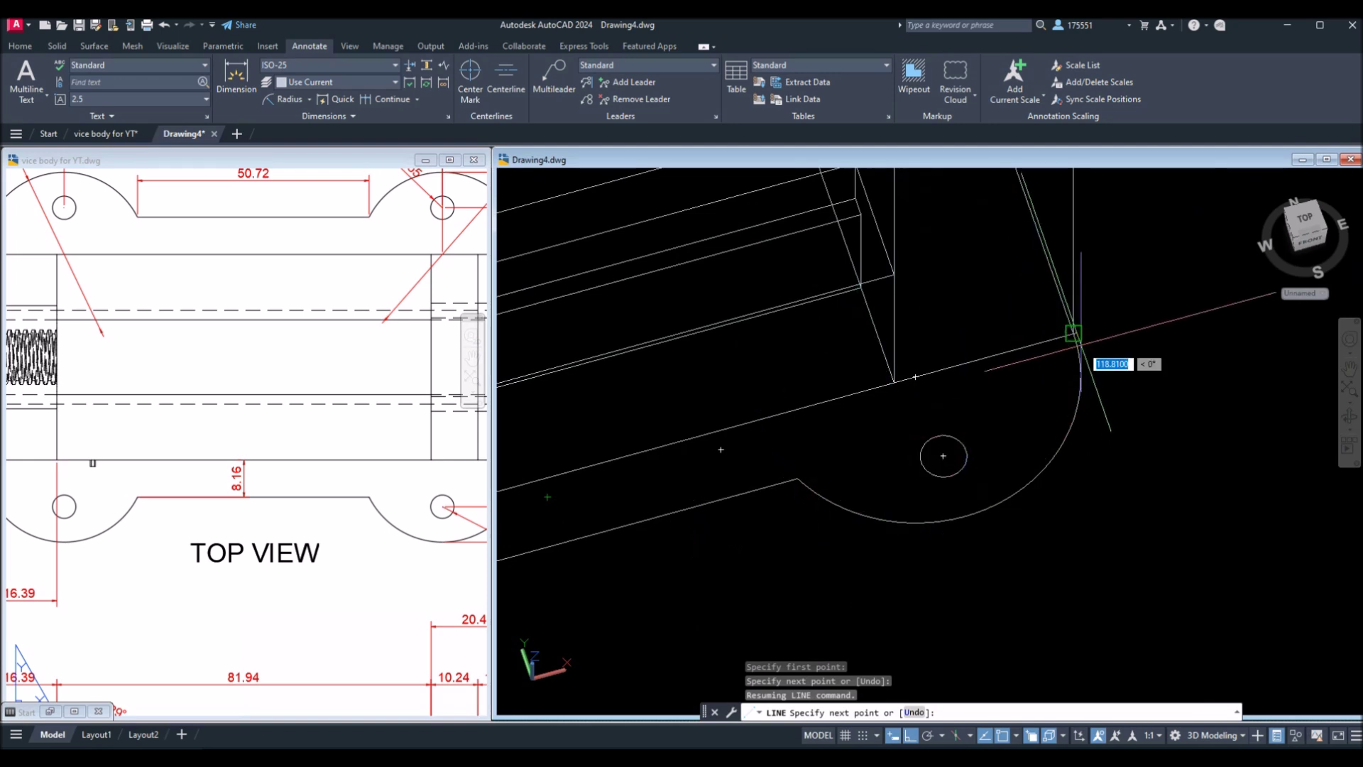
Step: Draw a closing line along the body's bottom side edge between the outer ends of the two lug arcs
left_click(1081, 348)
right_click(1135, 365)
left_click(1136, 365)
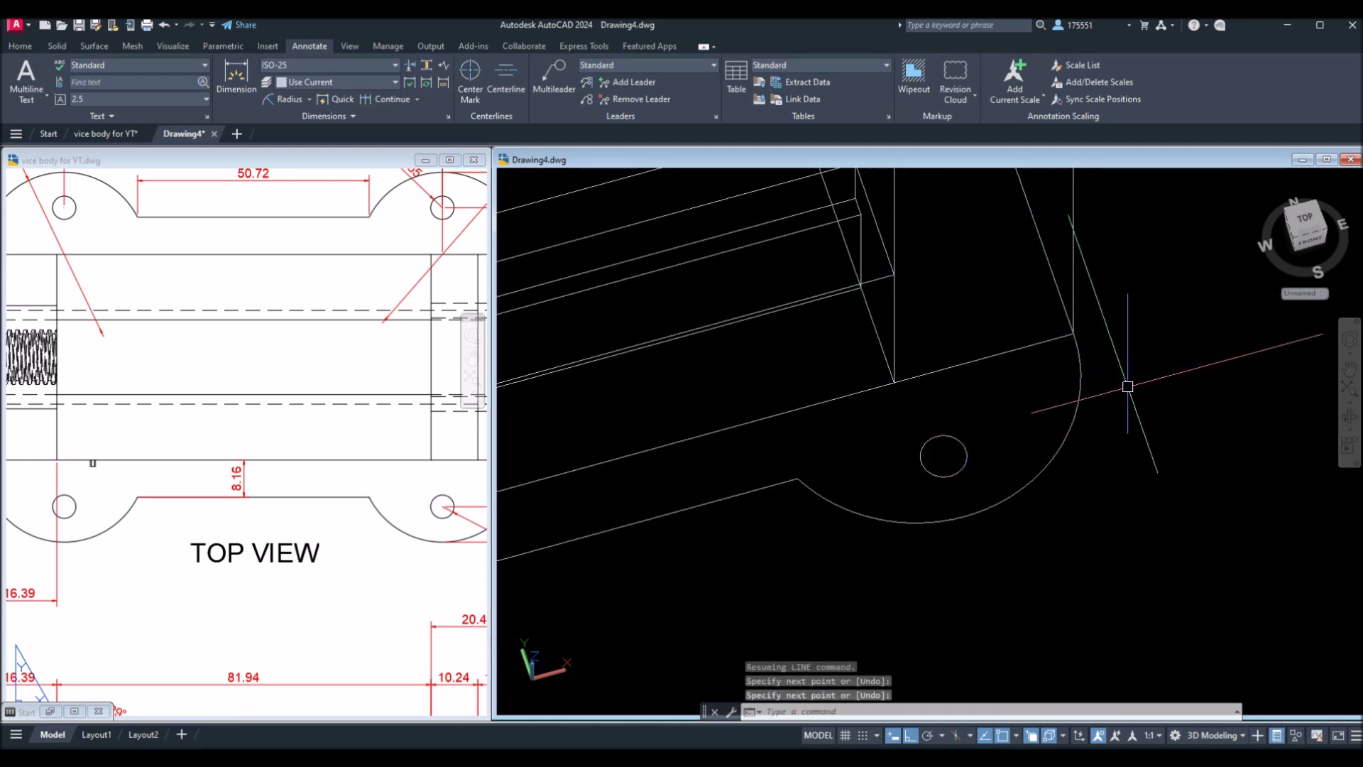
scroll(1129, 389, "down", 2)
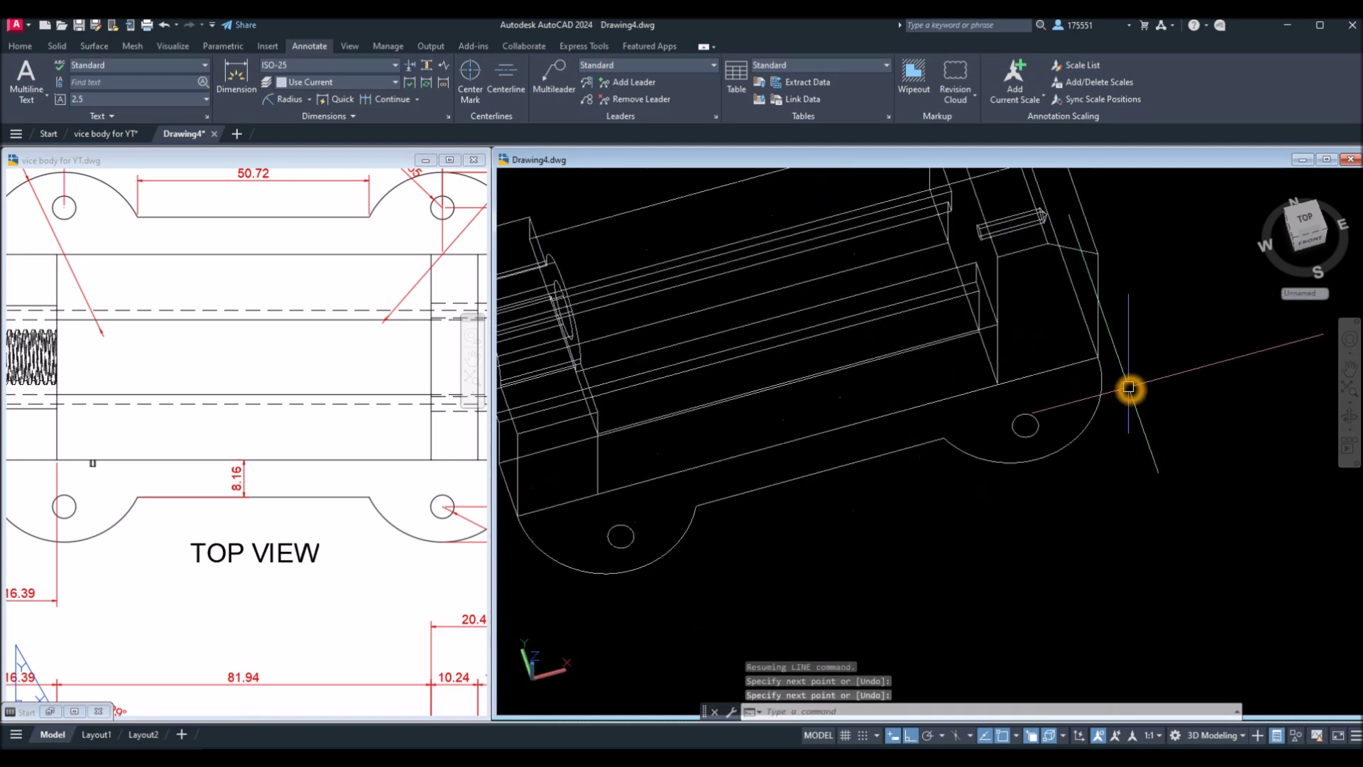
Step: Extrude the side flange profile to the 6 thickness given in the reference's front view with both holes cut, and return to the Top view
left_click(306, 524)
middle_click_drag(328, 525, 295, 302)
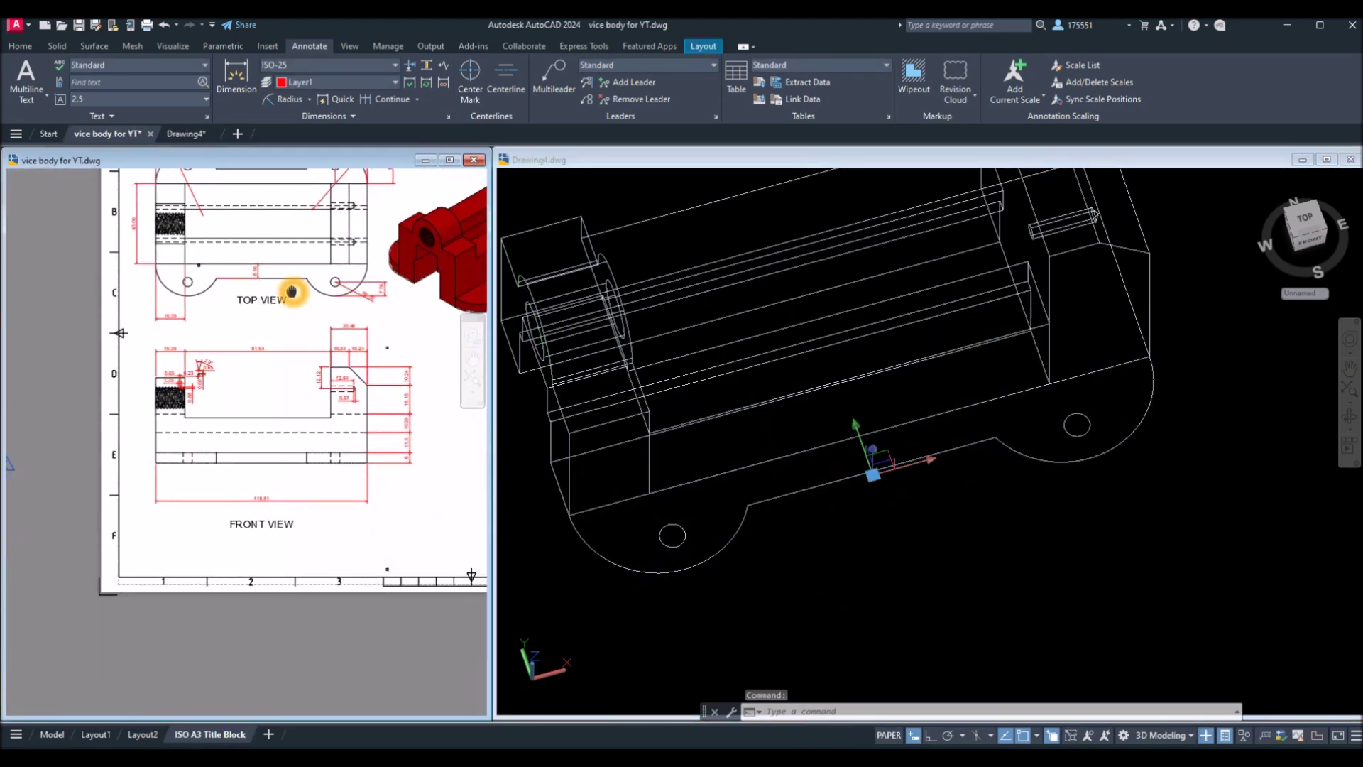
scroll(295, 302, "up", 1)
scroll(357, 484, "up", 5)
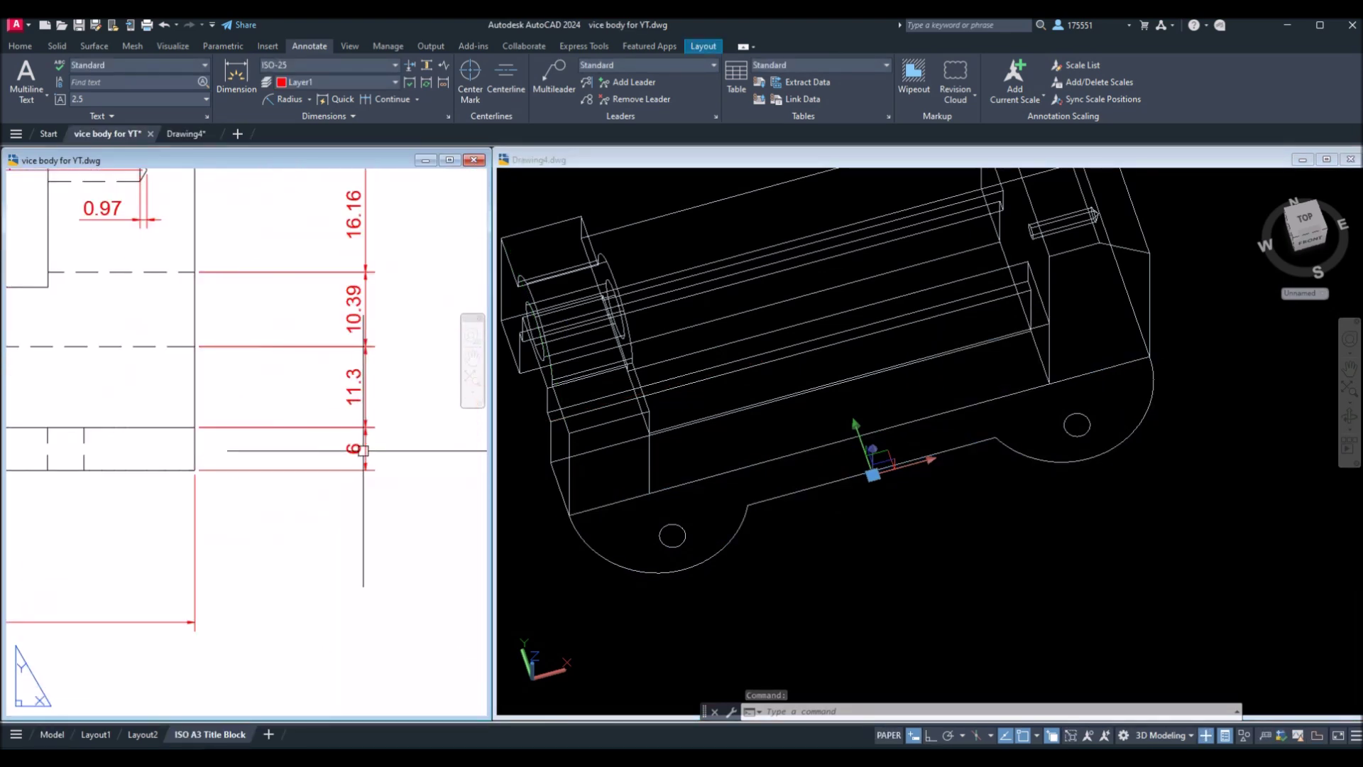
left_click(360, 443)
key("Escape")
left_click(885, 475)
left_click(539, 176)
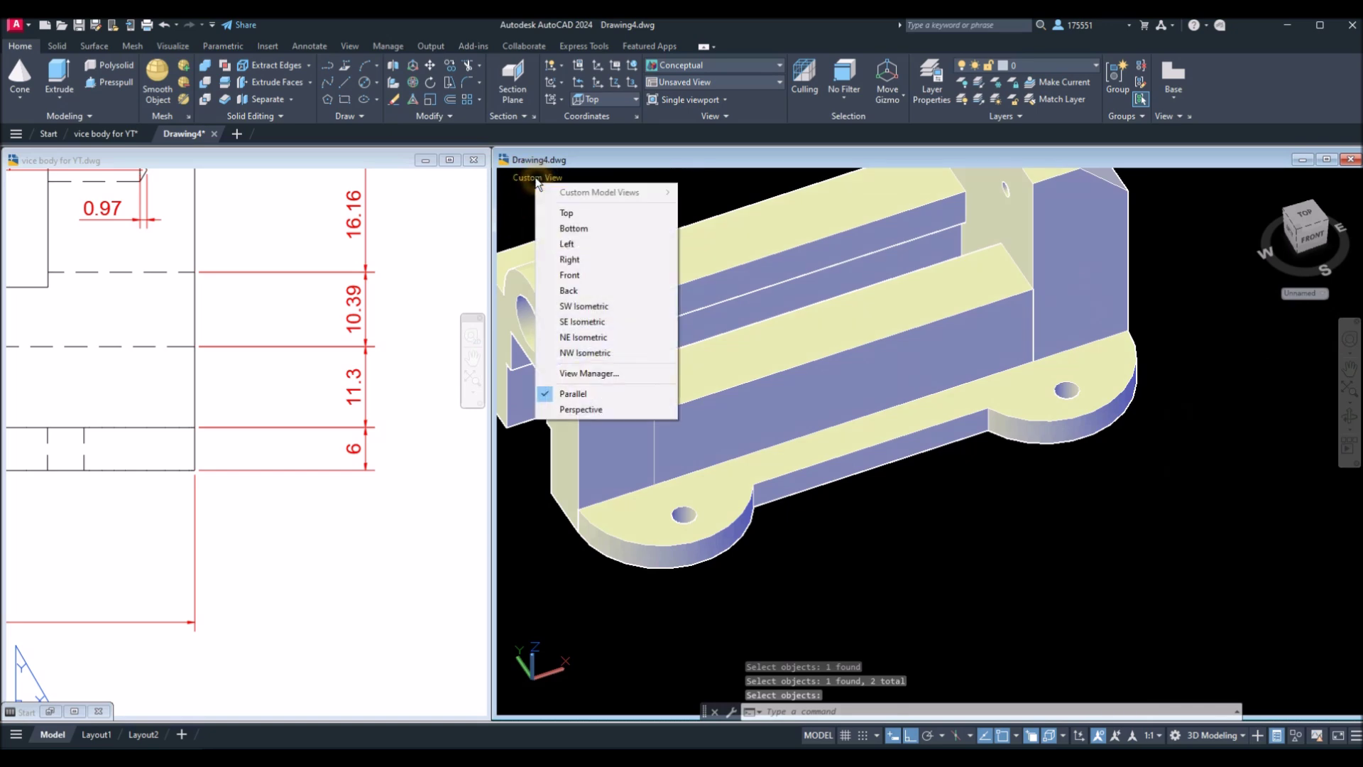
left_click(573, 213)
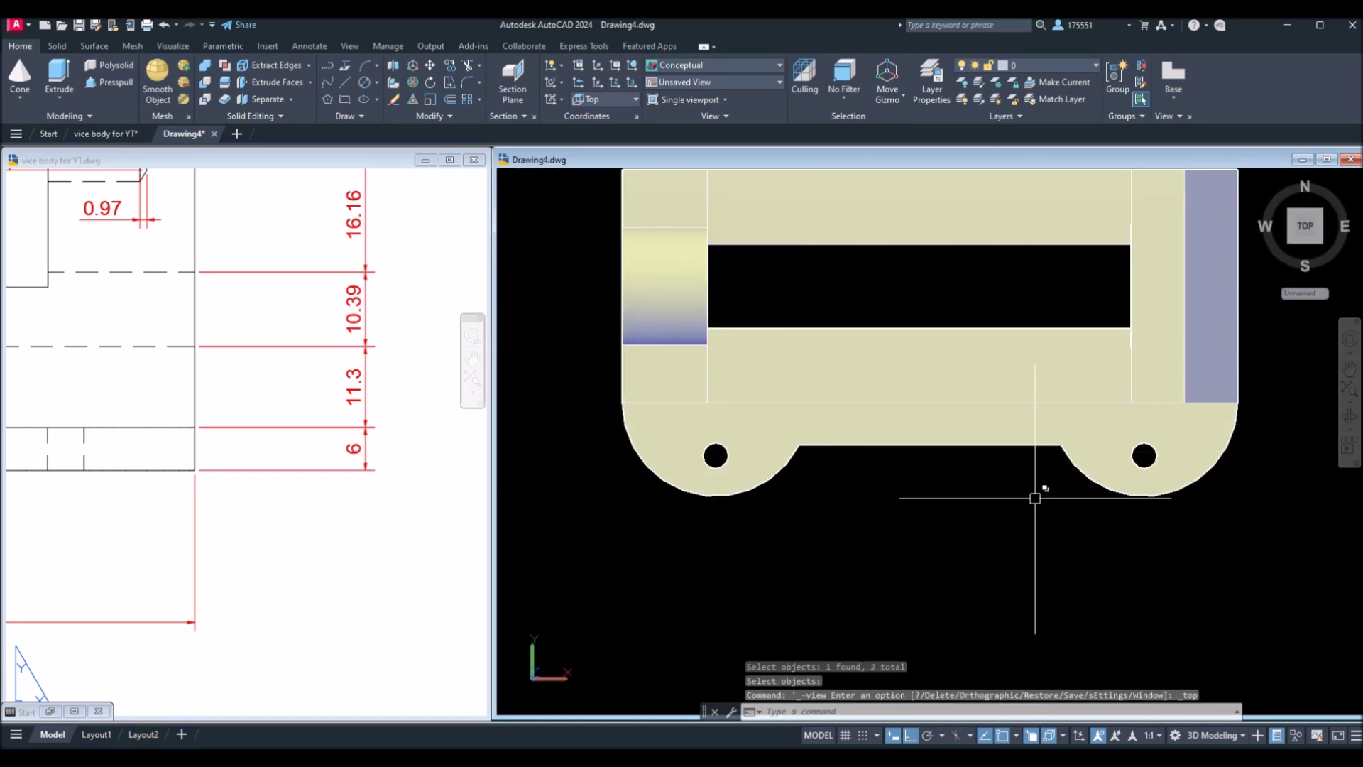
Step: Apply Presspull to the stepped slot-shaped area on the outer end face of the upright jaw
middle_click_drag(1029, 500, 992, 521)
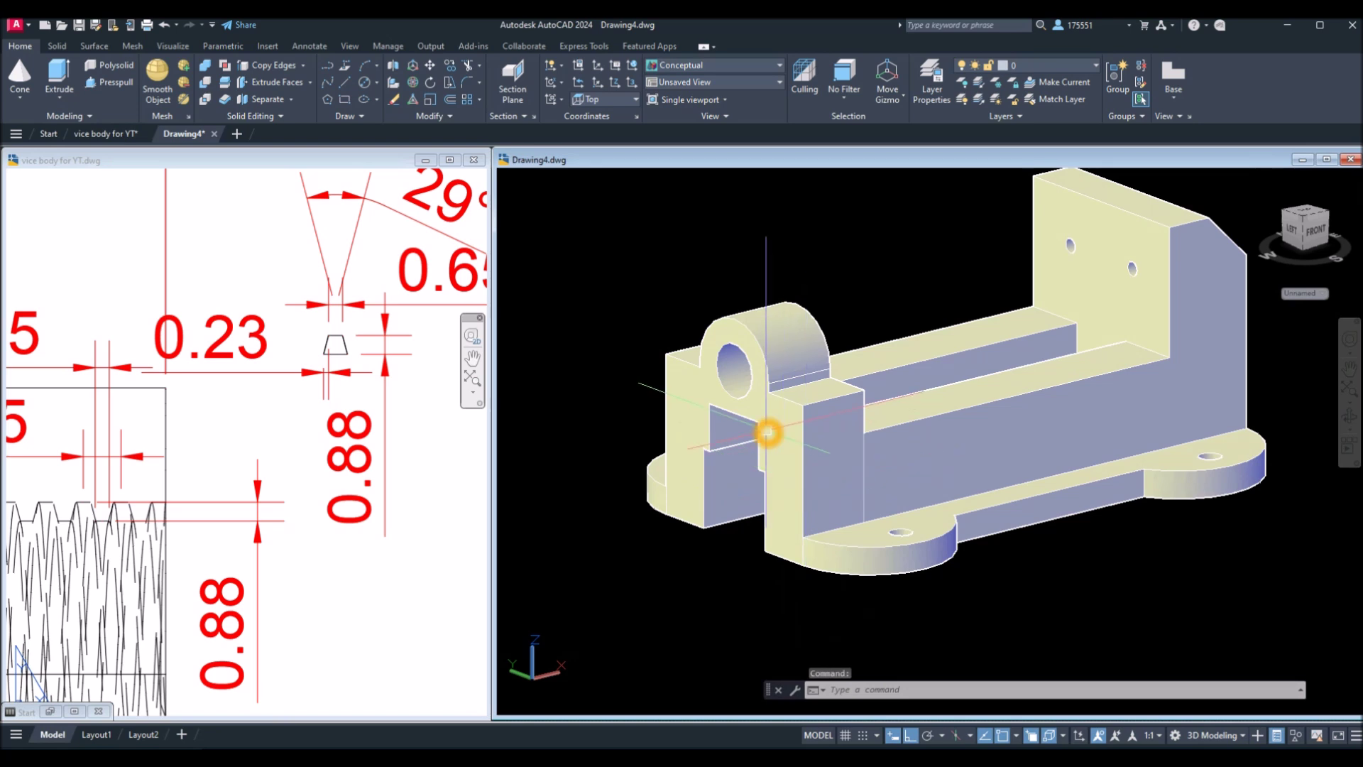
scroll(770, 432, "up", 3)
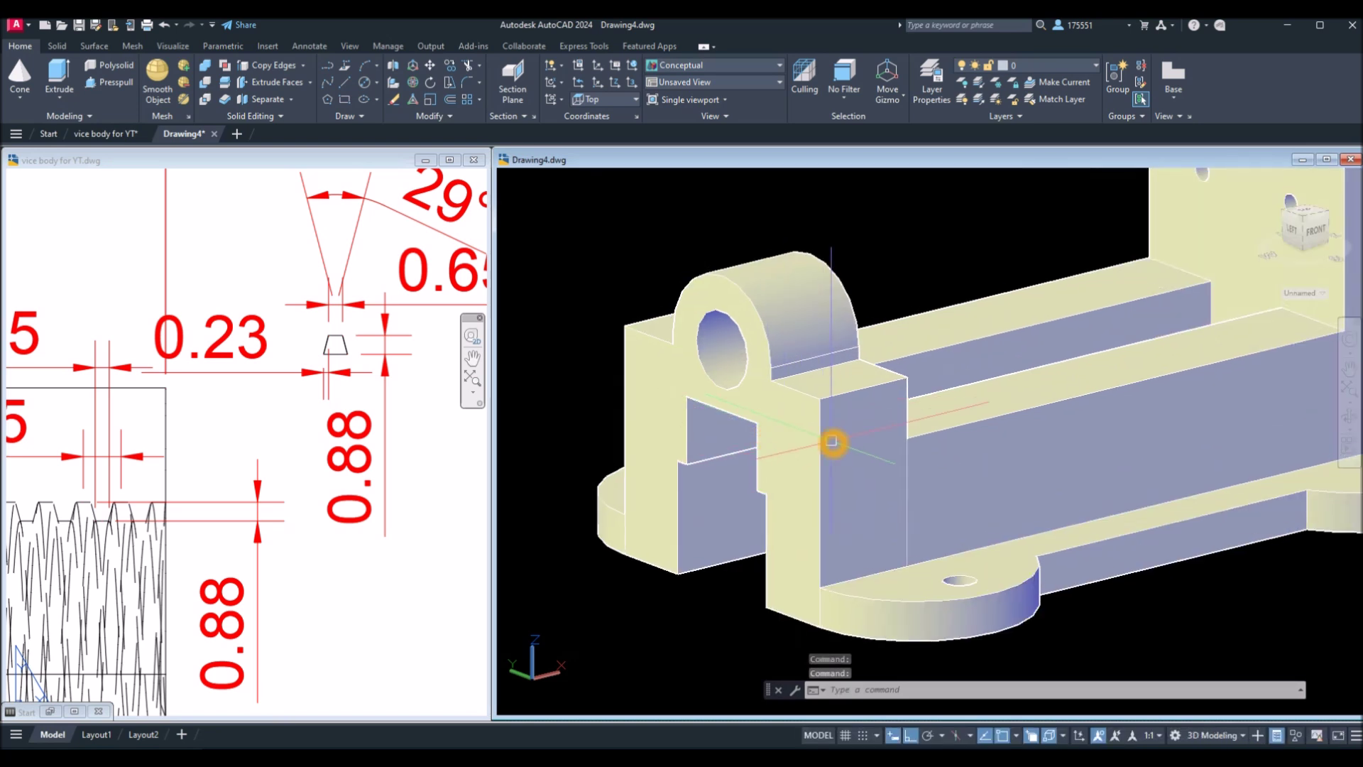
scroll(832, 442, "down", 3)
middle_click_drag(934, 441, 1136, 451, "shift")
scroll(1008, 458, "up", 3)
key("ctrl+shift+e")
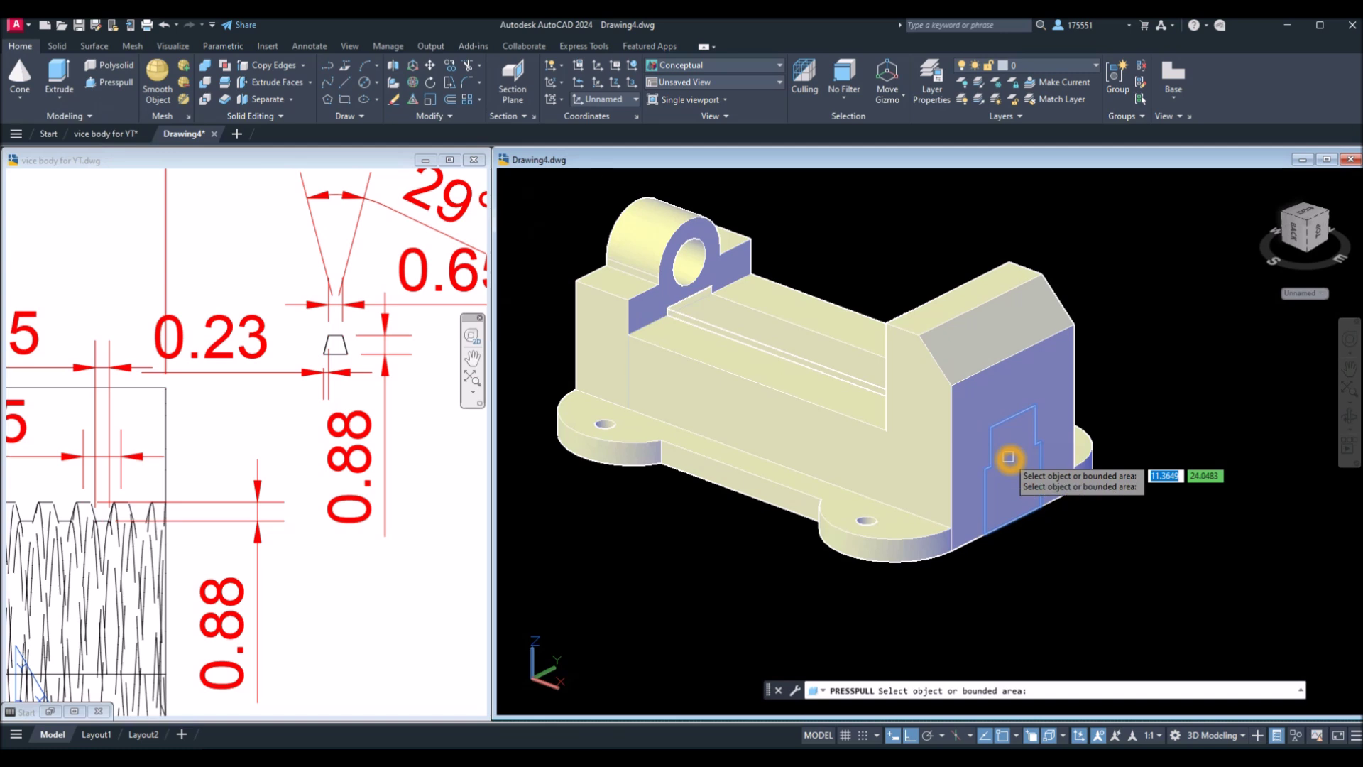
left_click(1008, 458)
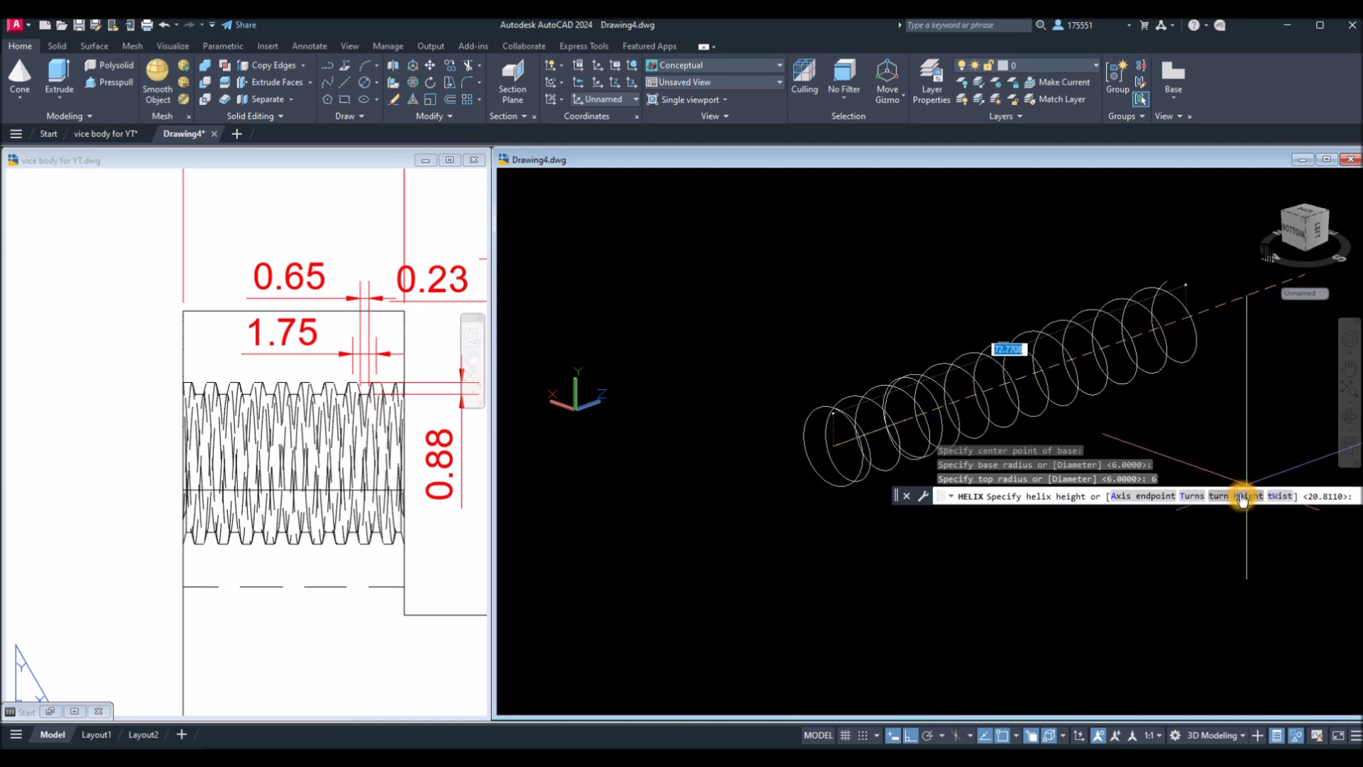
Step: Choose turn height as the way to define the radius 6 thread helix
left_click(1243, 497)
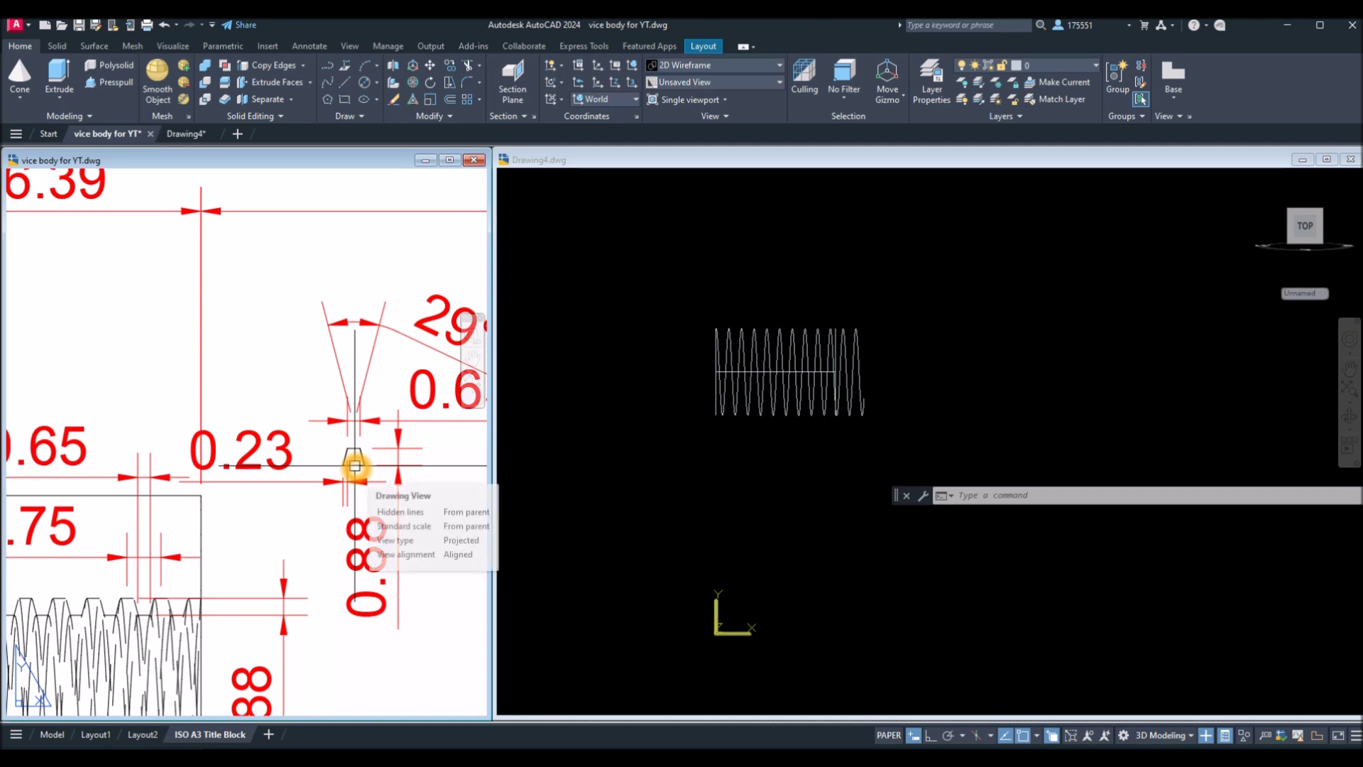
Step: Examine the thread profile detail beside the reference's front view, including its width, depth and angle dimensions
scroll(356, 452, "up", 3)
scroll(357, 451, "down", 1)
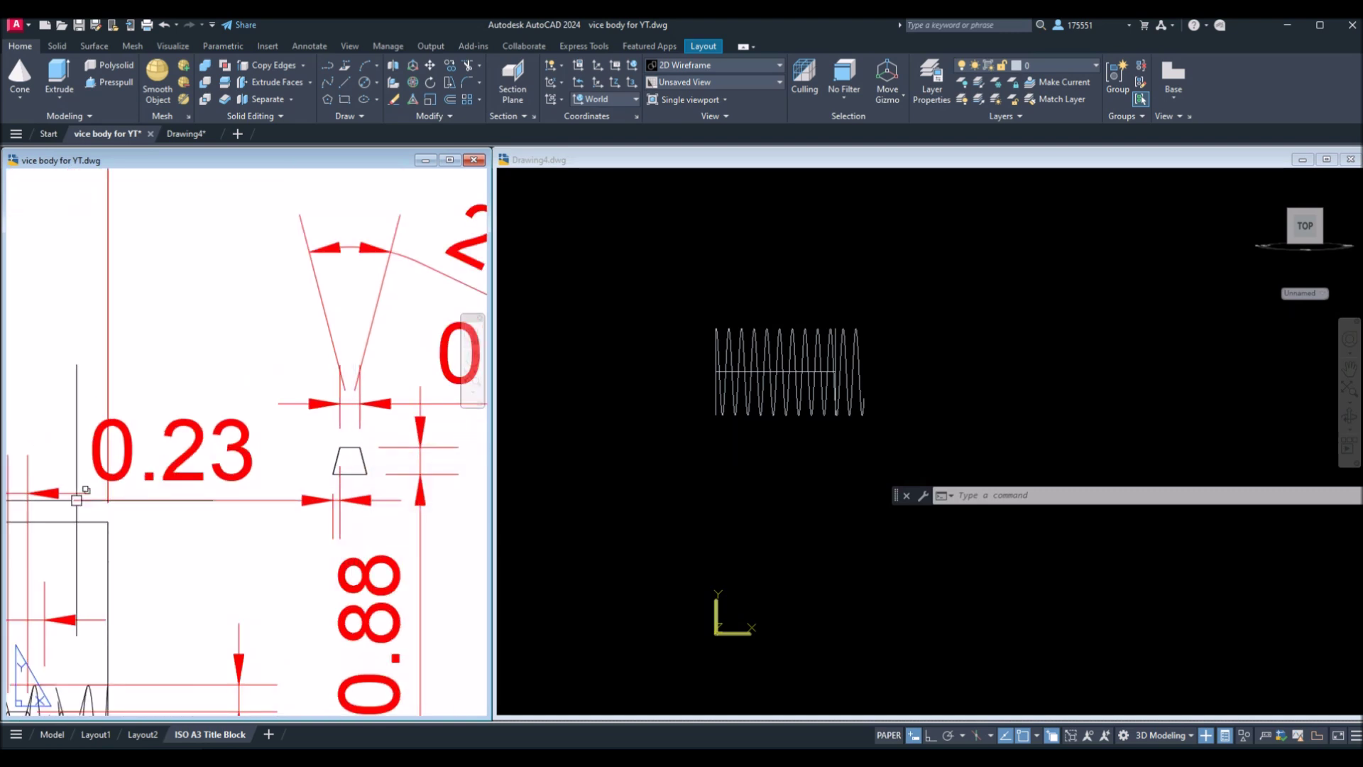
scroll(185, 482, "down", 10)
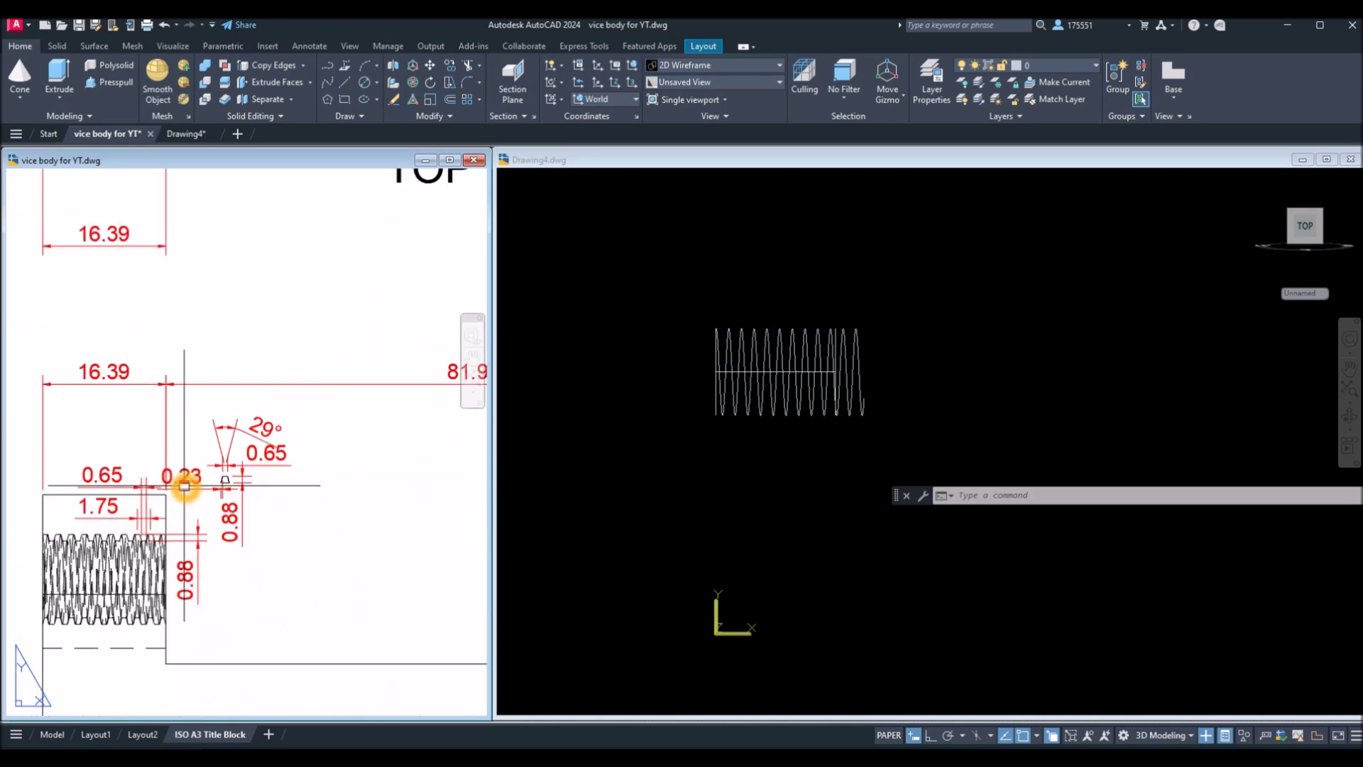
scroll(185, 485, "up", 4)
scroll(186, 486, "down", 12)
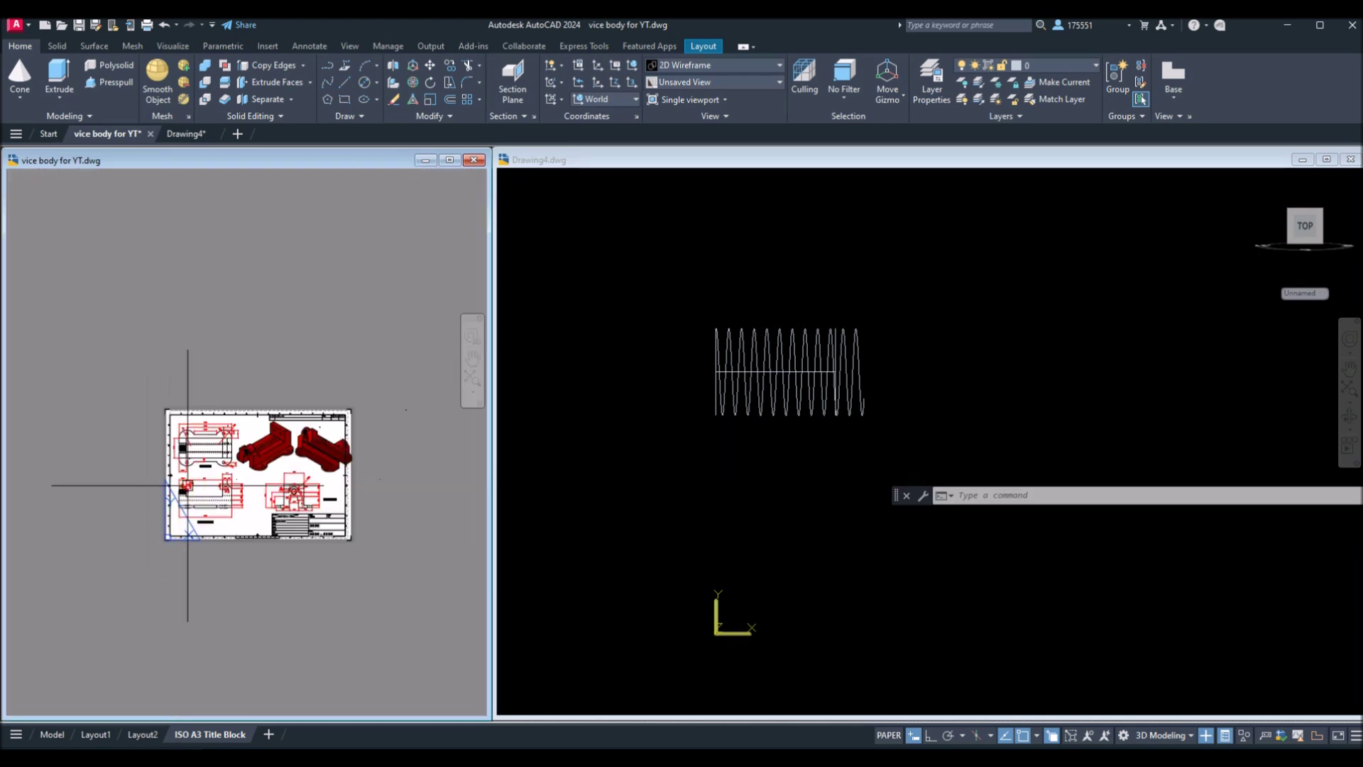
Step: Examine the American National Acme Thread slide for the pitch-based formulas for D, F and C and the thread angle
middle_click_drag(191, 485, 34, 641)
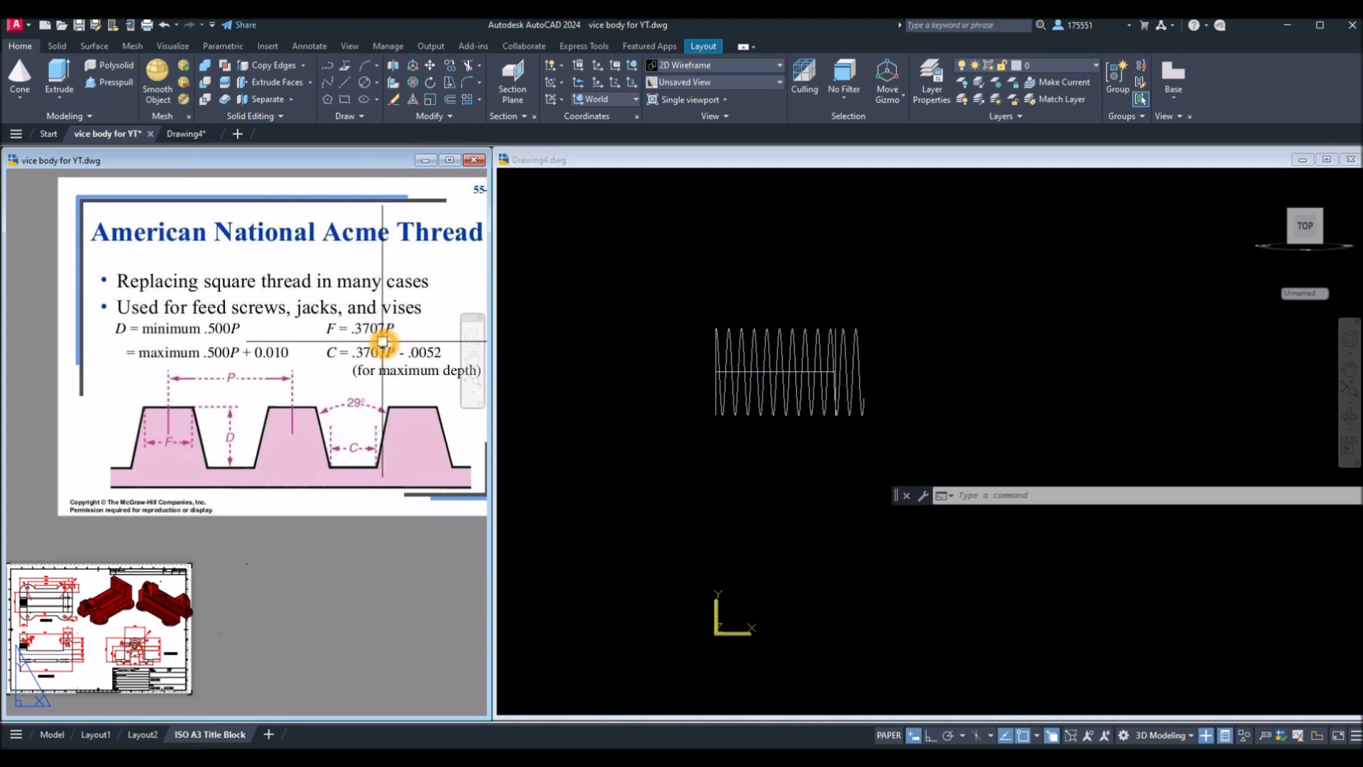
left_click(354, 339)
left_click(353, 338)
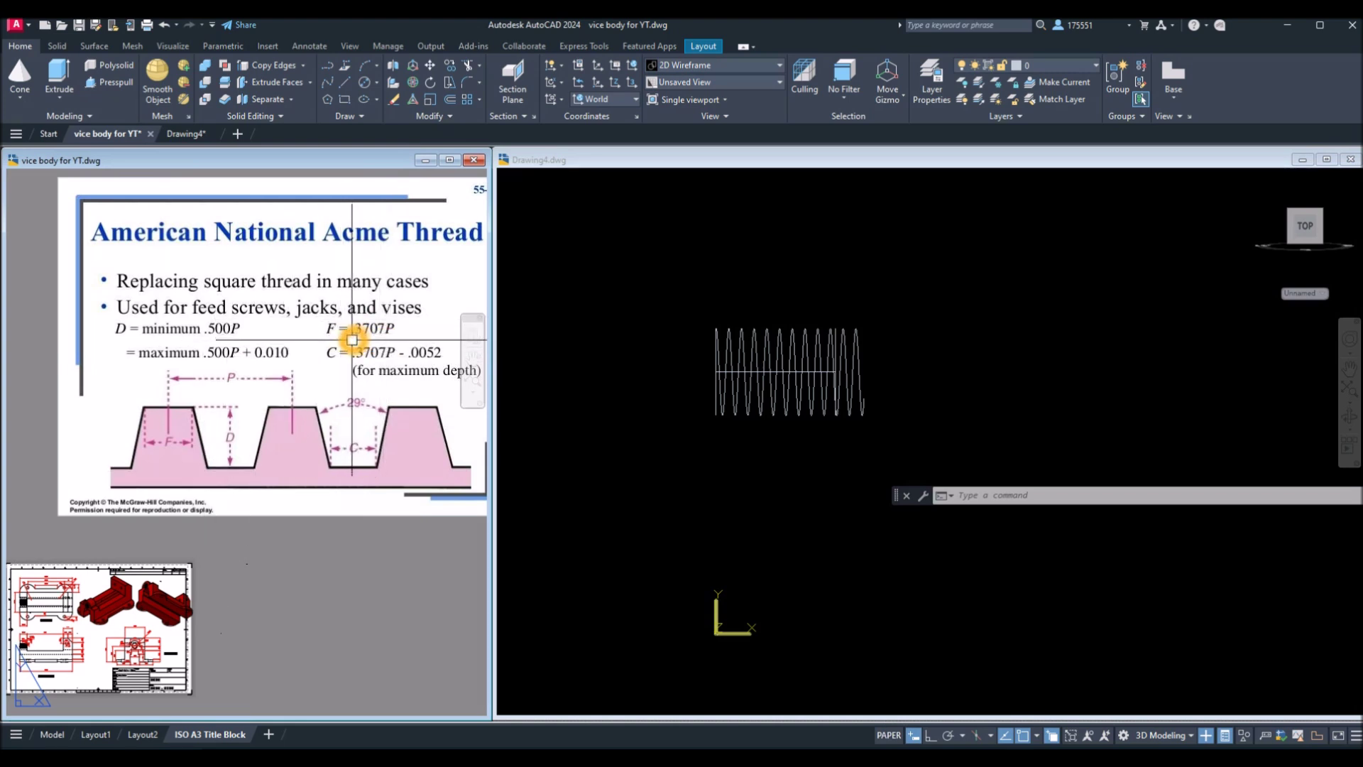
scroll(93, 590, "up", 5)
scroll(182, 514, "up", 3)
left_click(182, 514)
scroll(182, 514, "down", 5)
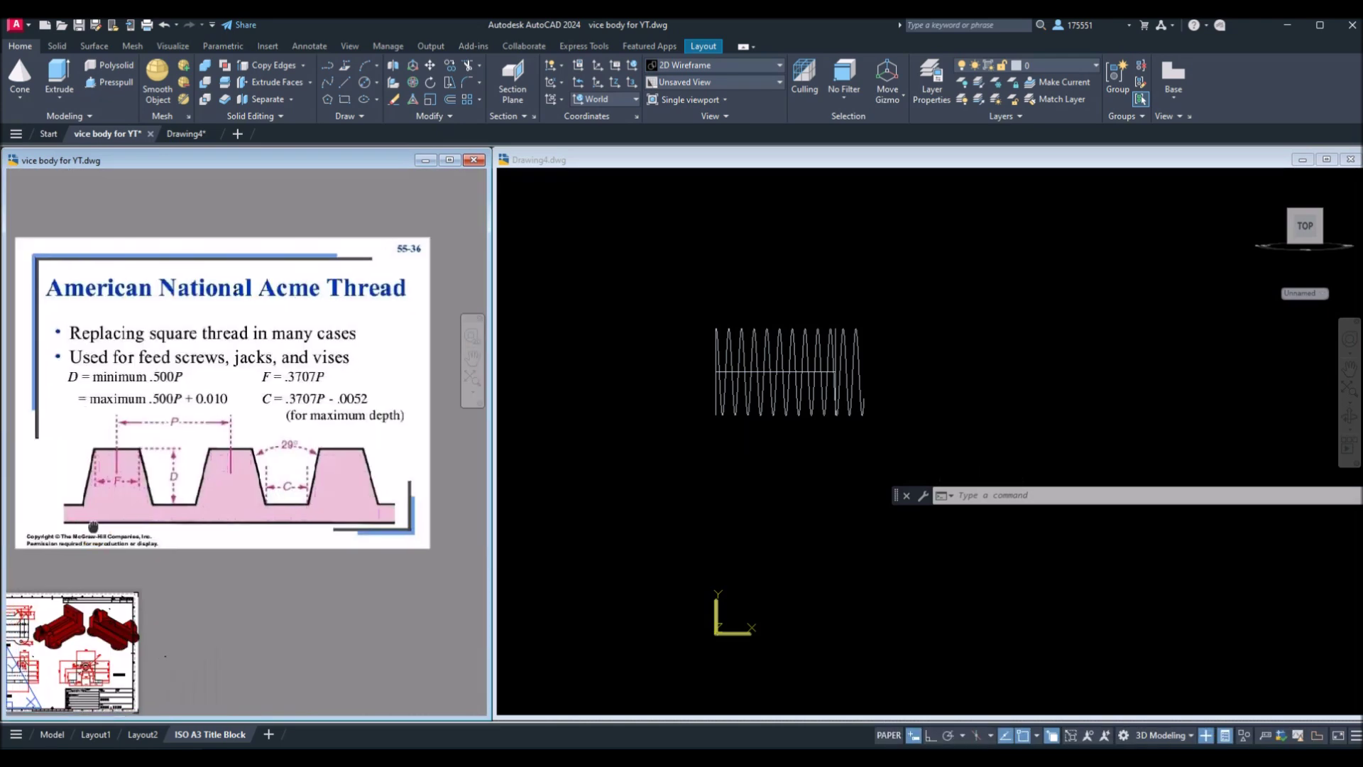
left_click(182, 476)
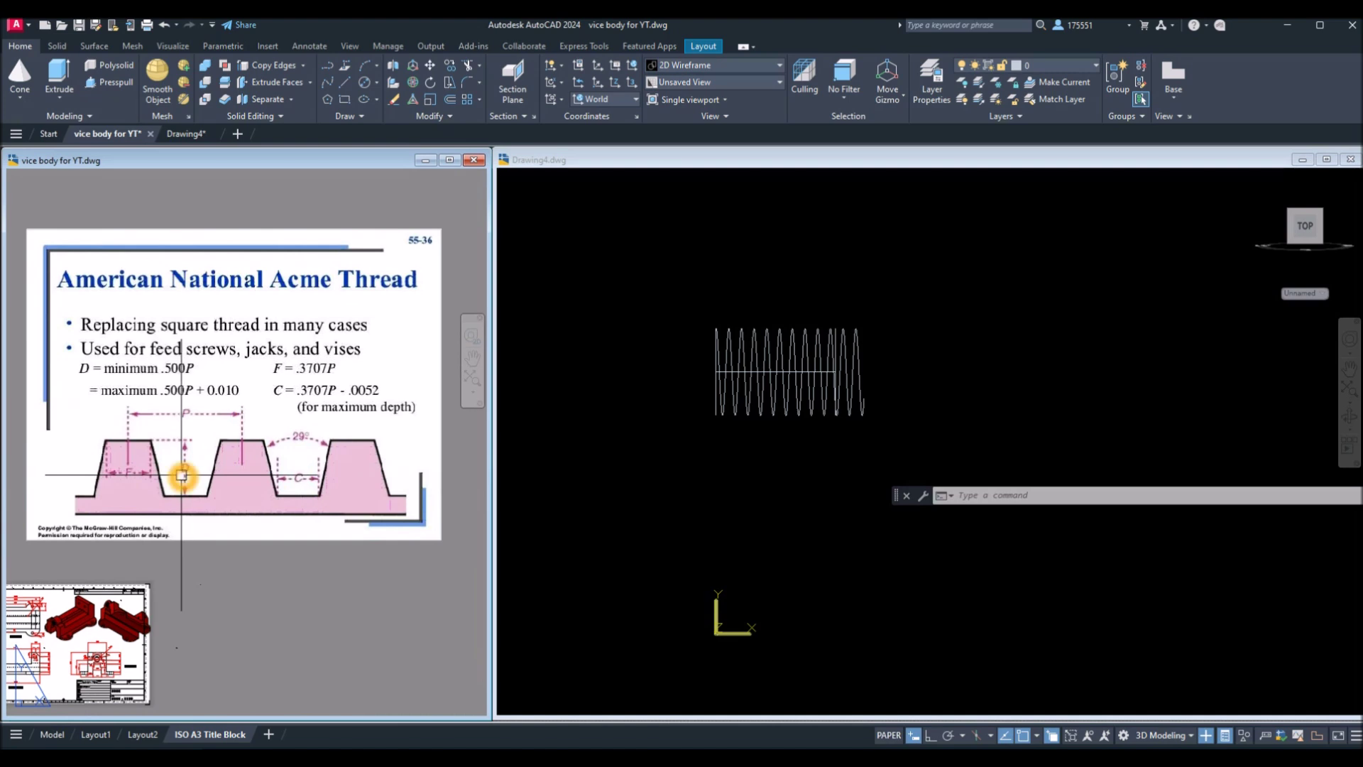
left_click(173, 405)
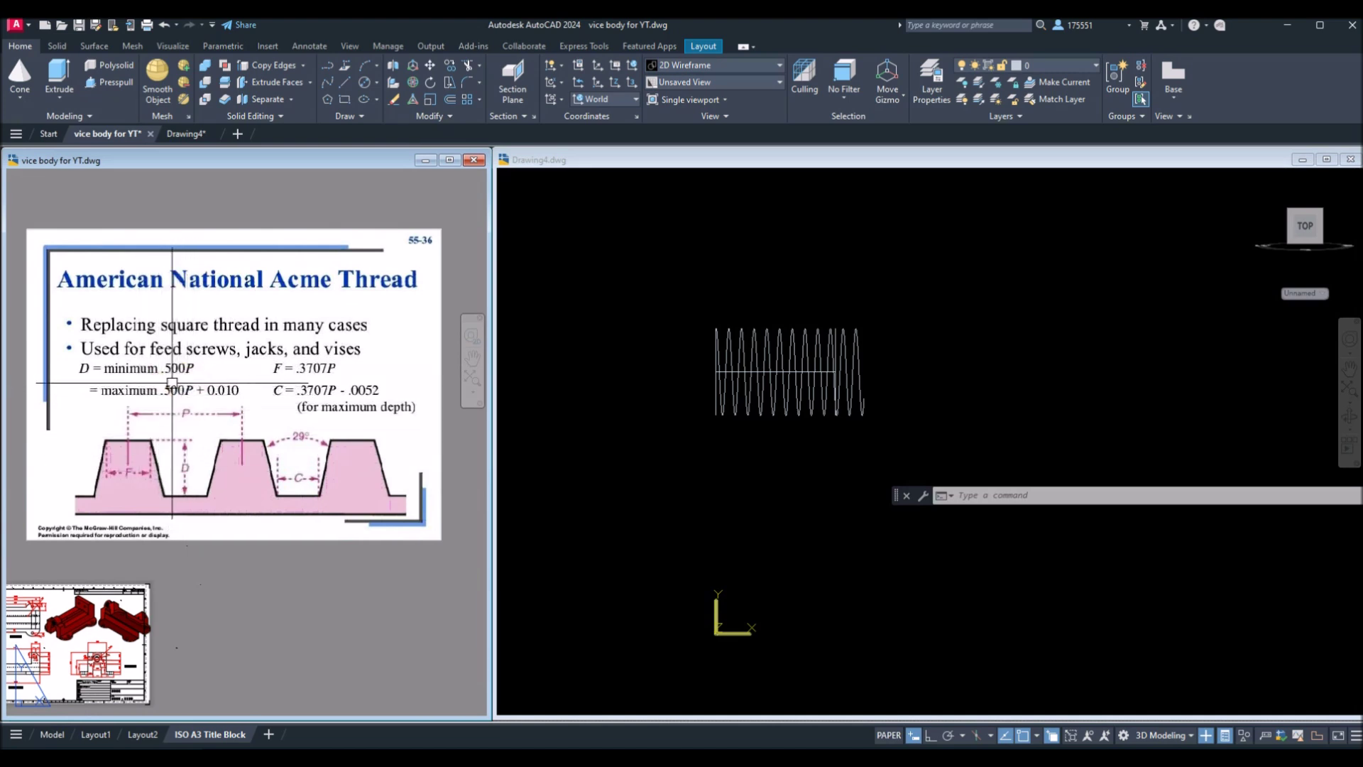
Step: Draw a horizontal 0.65 line beside the helix as the crest of the thread profile, matching the reference detail
scroll(151, 543, "up", 5)
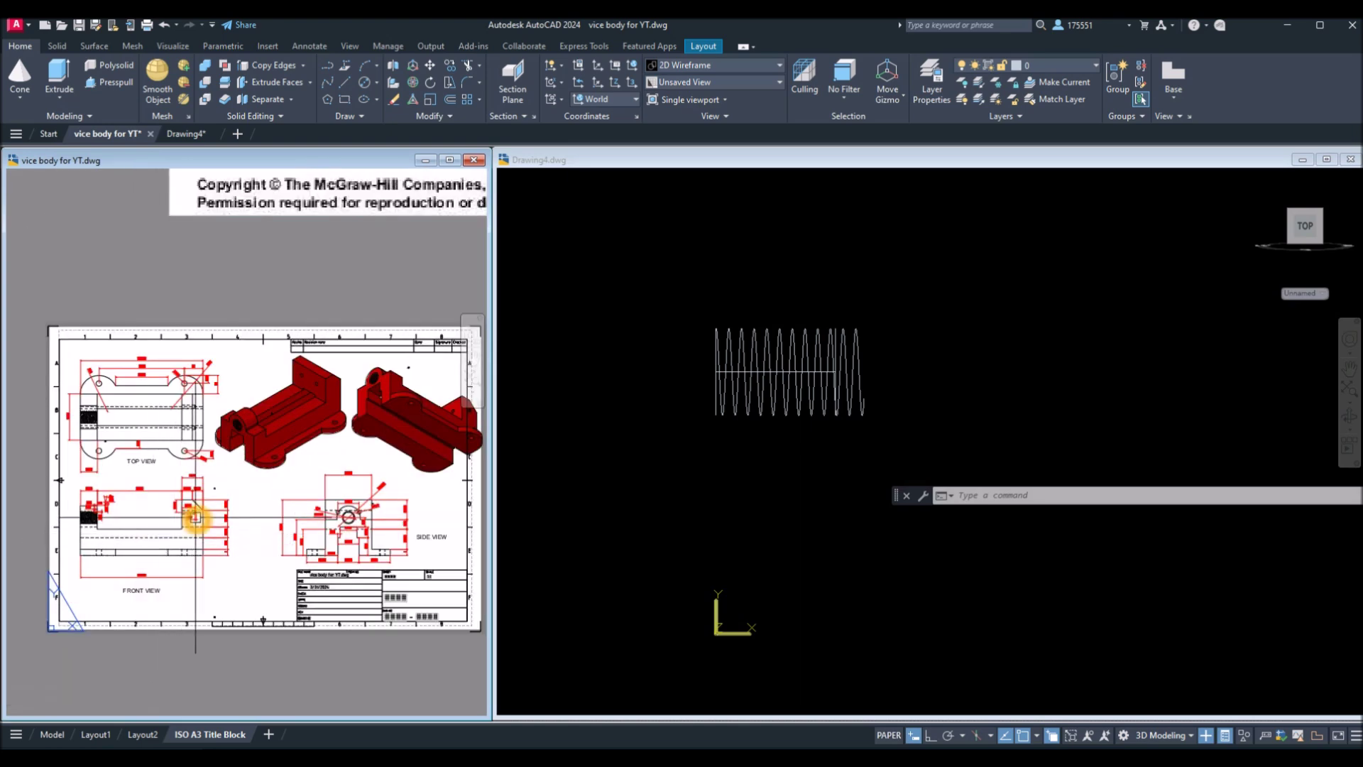
scroll(151, 544, "up", 8)
key("Escape")
key("Escape")
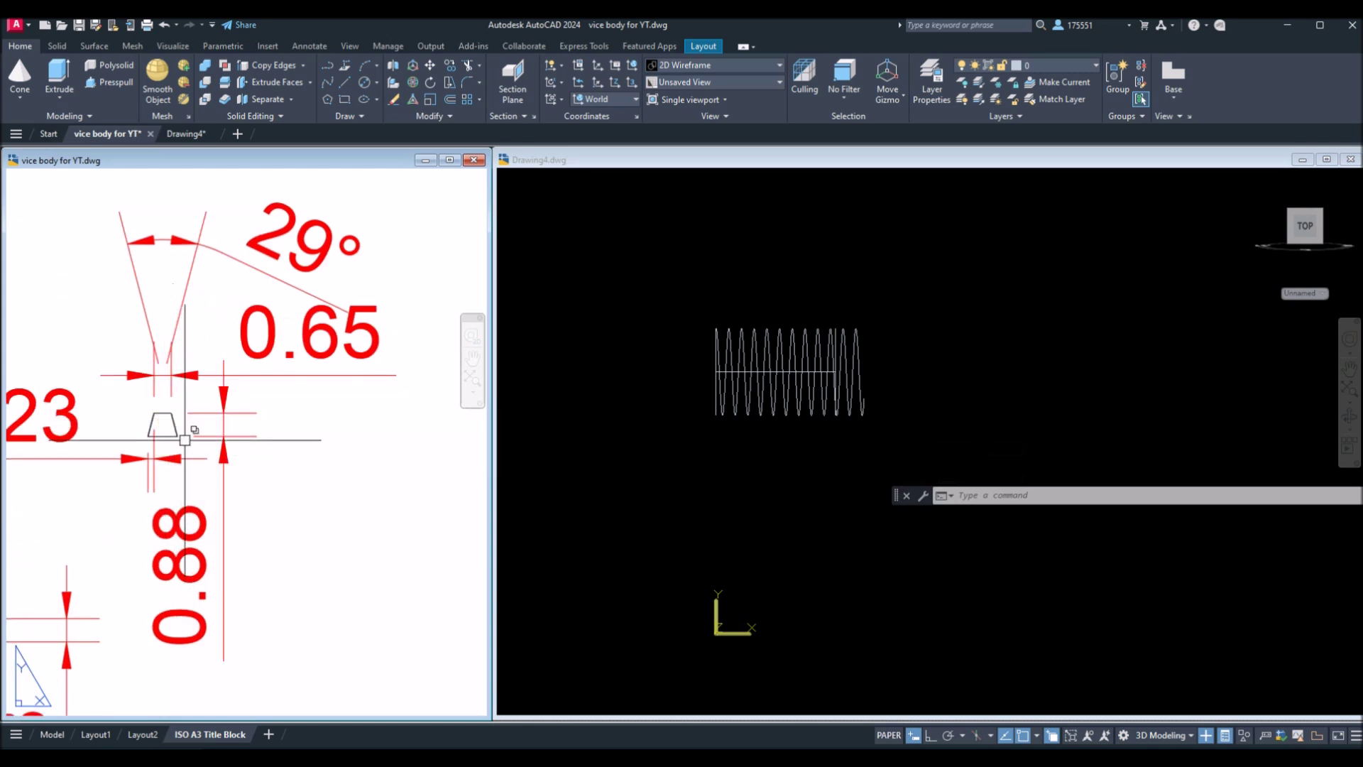
left_click(731, 536)
middle_click_drag(834, 414, 758, 451)
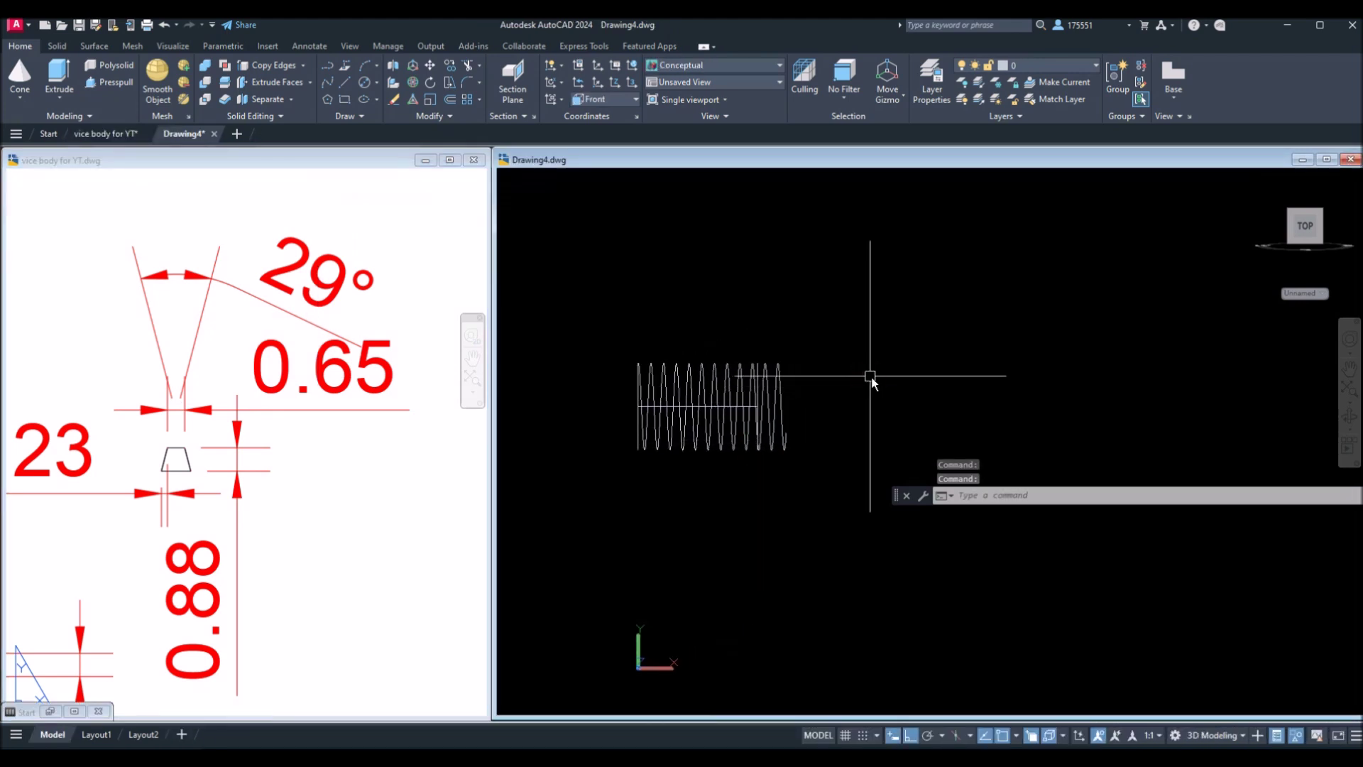
key("Return")
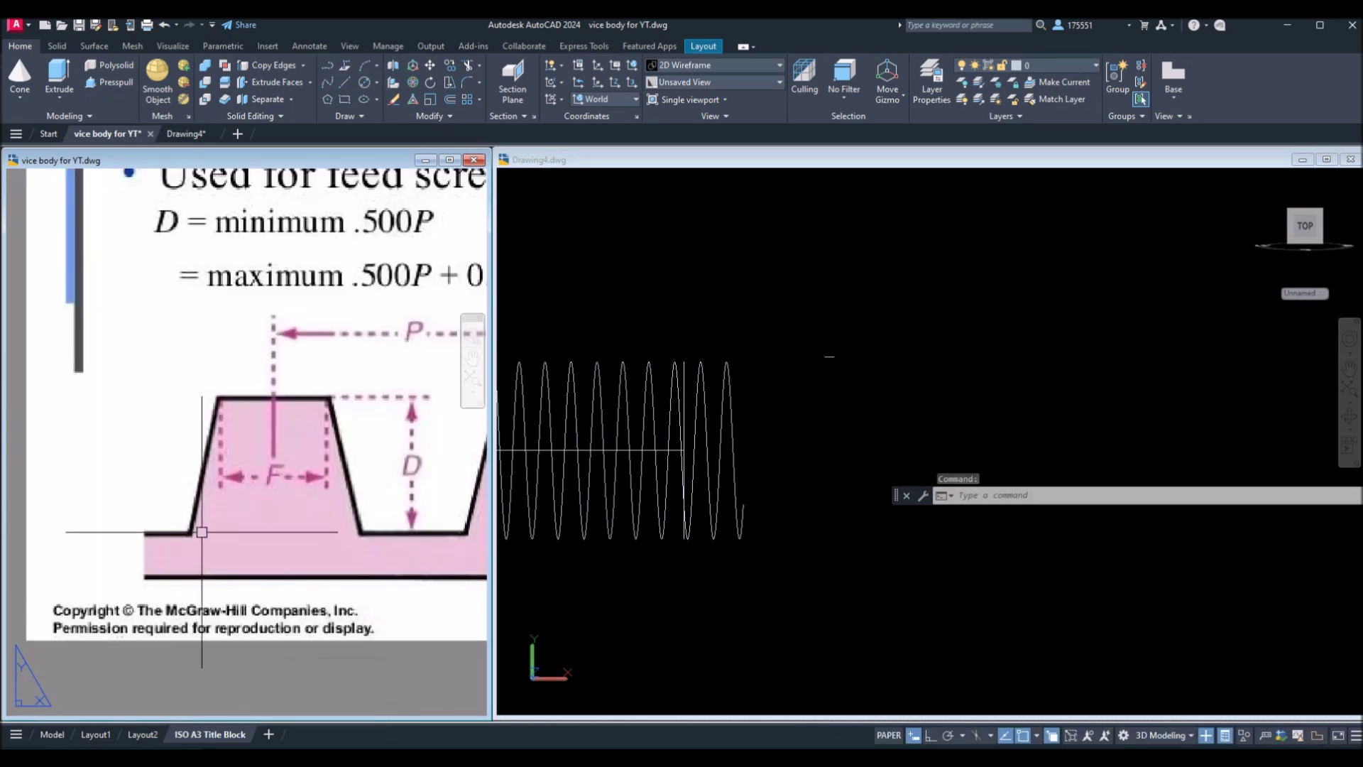
Step: Draw a vertical 0.88 line down from the crest line's midpoint to mark the thread depth given in the reference
scroll(306, 432, "down", 3)
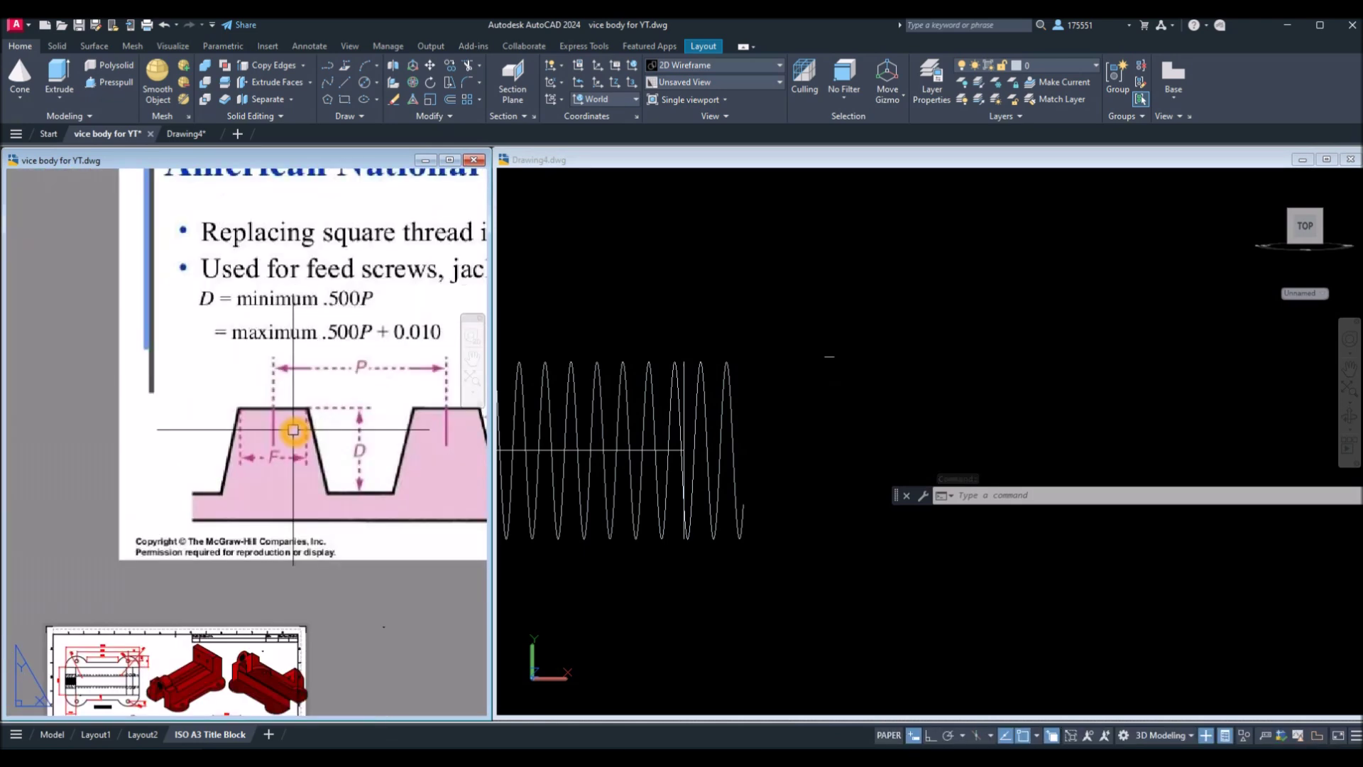
scroll(292, 431, "down", 2)
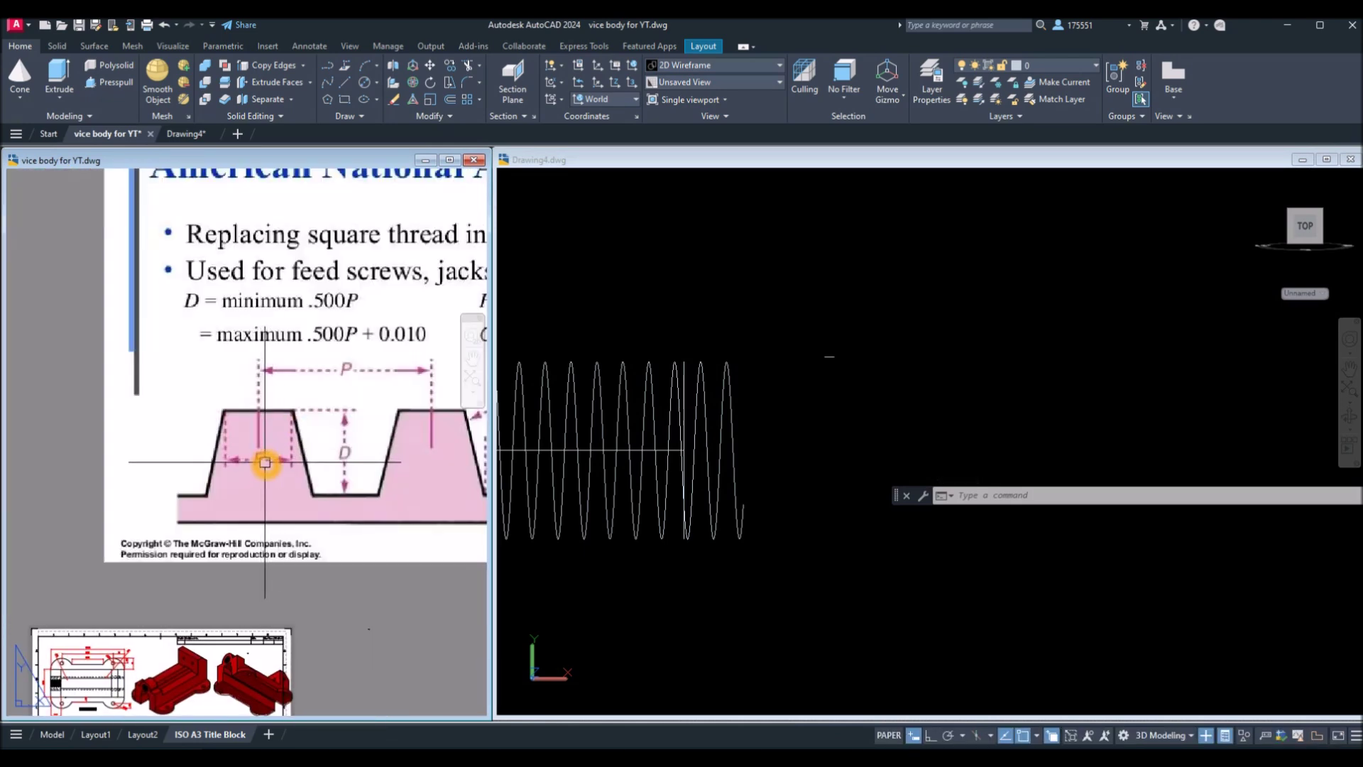
scroll(262, 463, "up", 5)
scroll(272, 531, "up", 5)
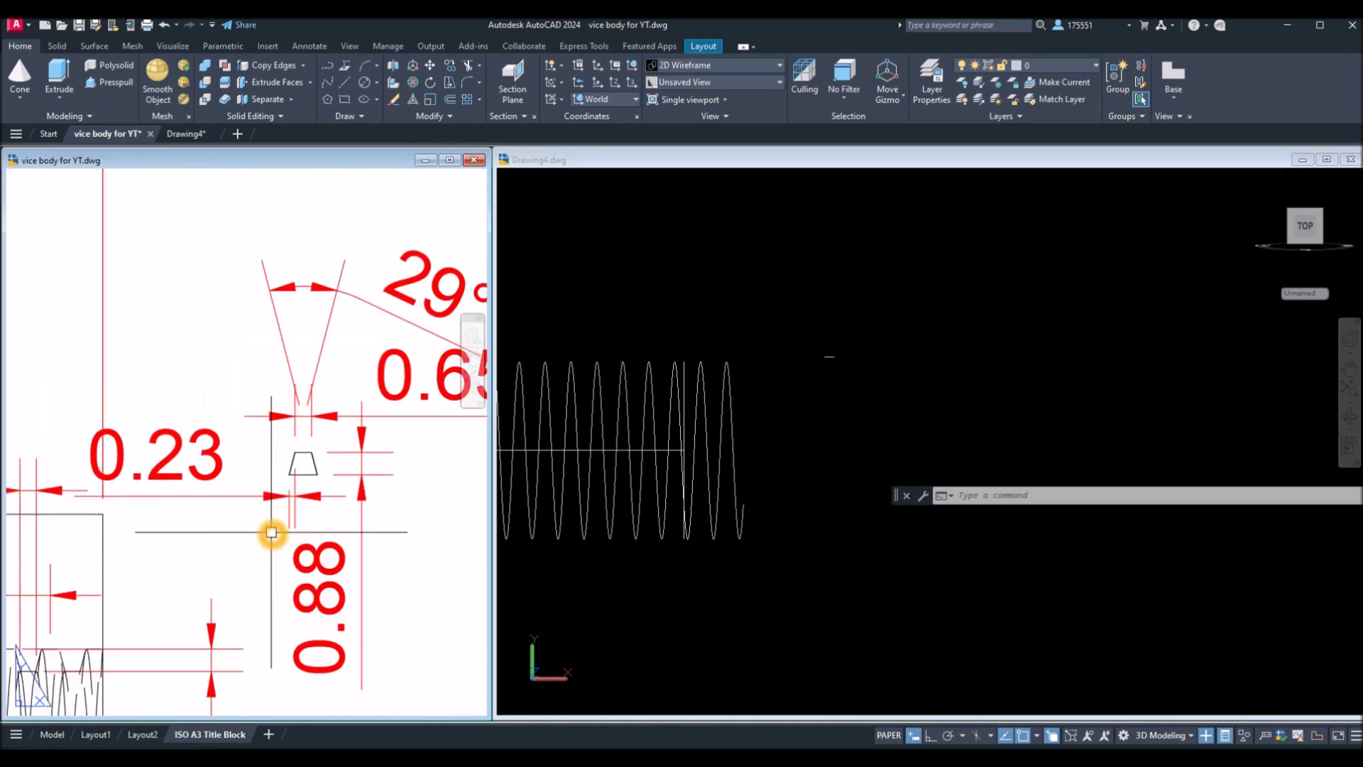
scroll(272, 534, "up", 2)
left_click(838, 447)
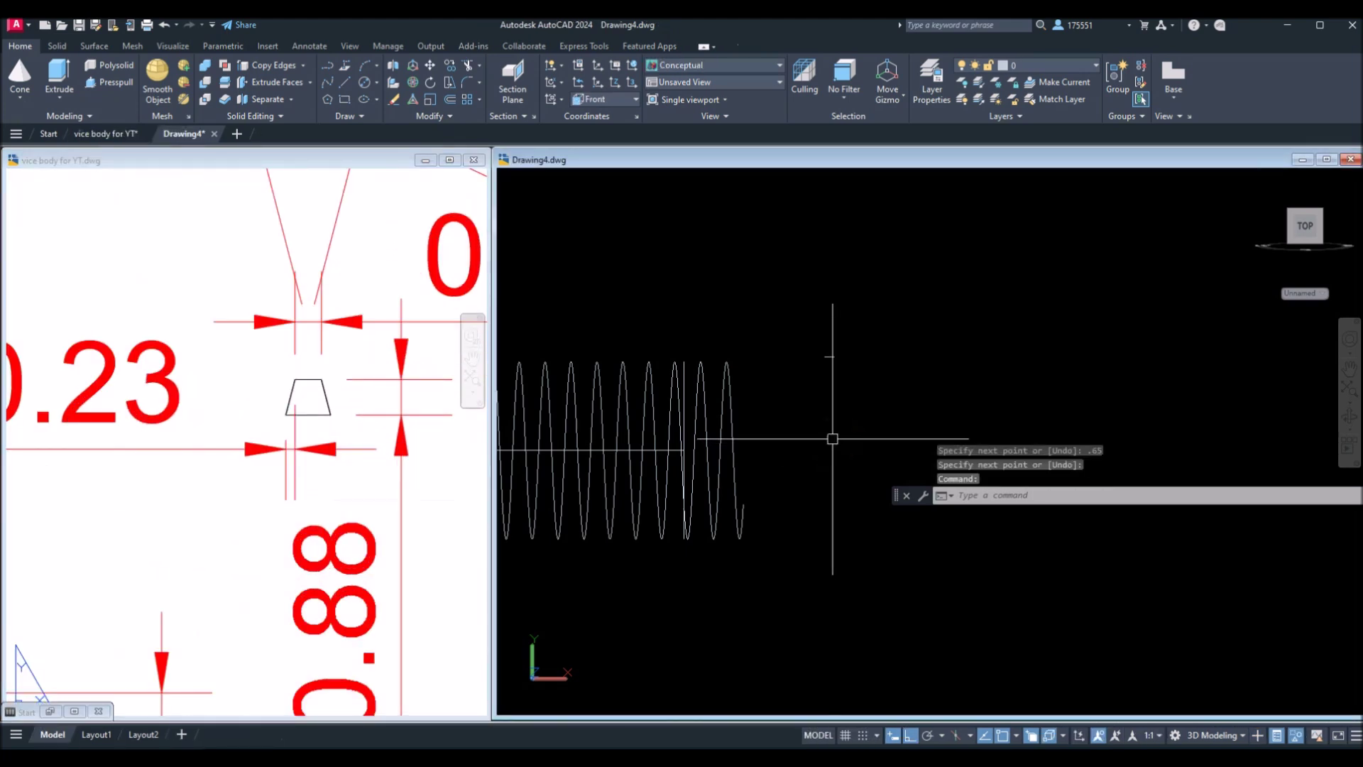
key("l")
key("Return")
scroll(828, 365, "up", 3)
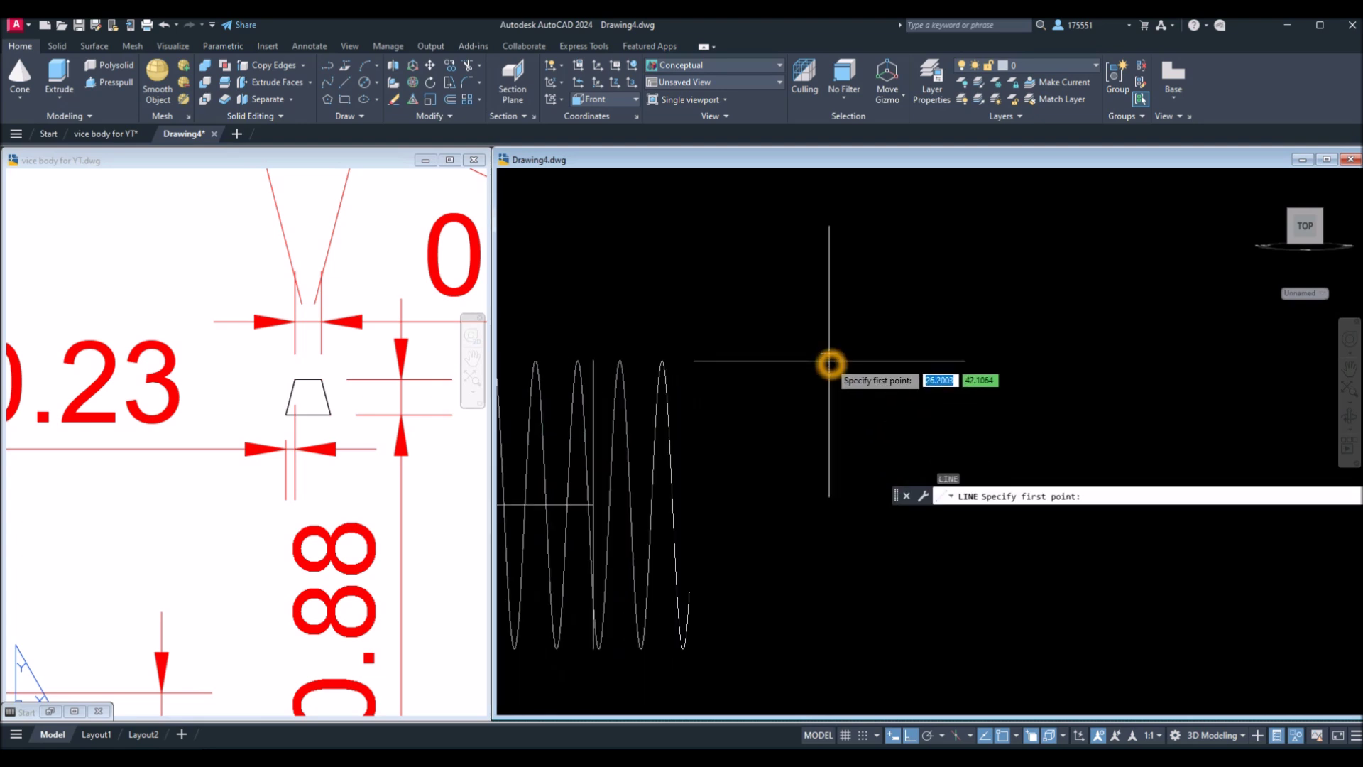
left_click(829, 336)
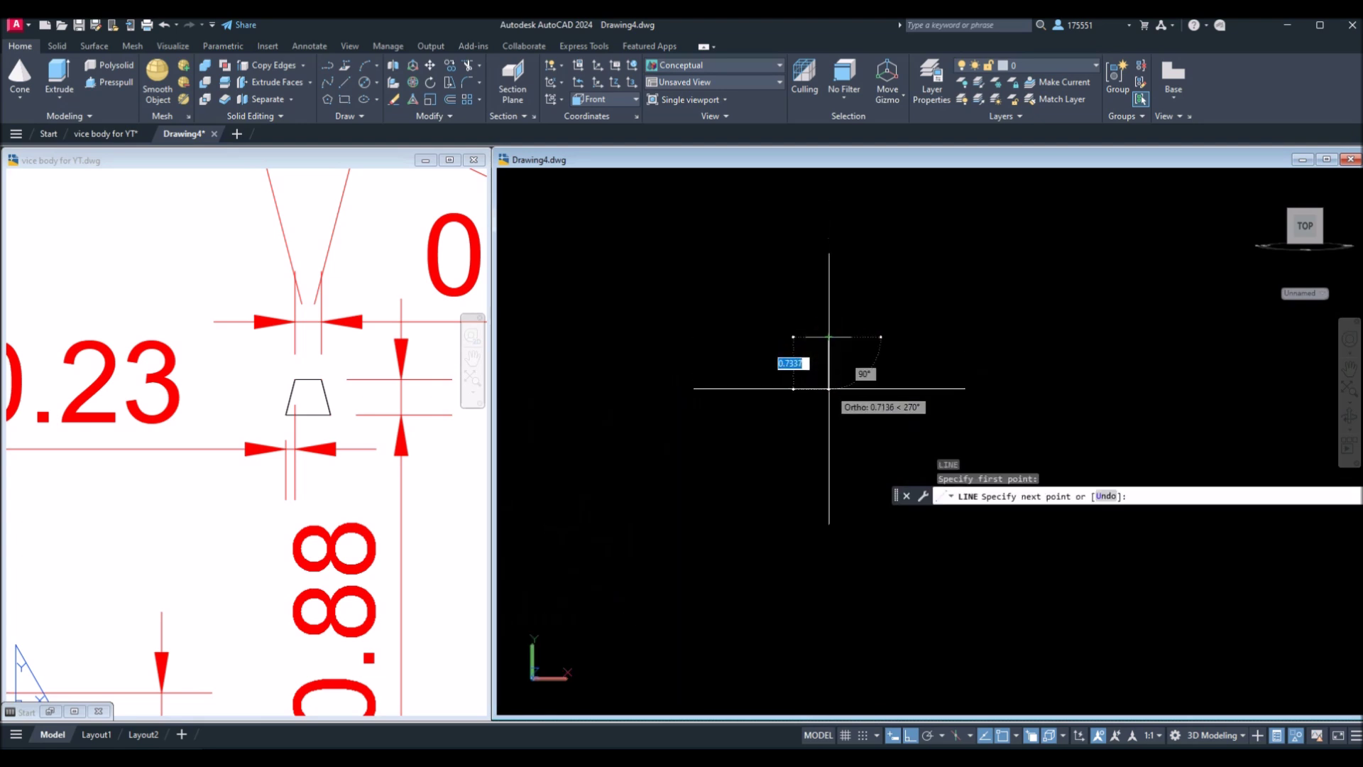
type(".88")
key("Return")
right_click(931, 396)
left_click(946, 399)
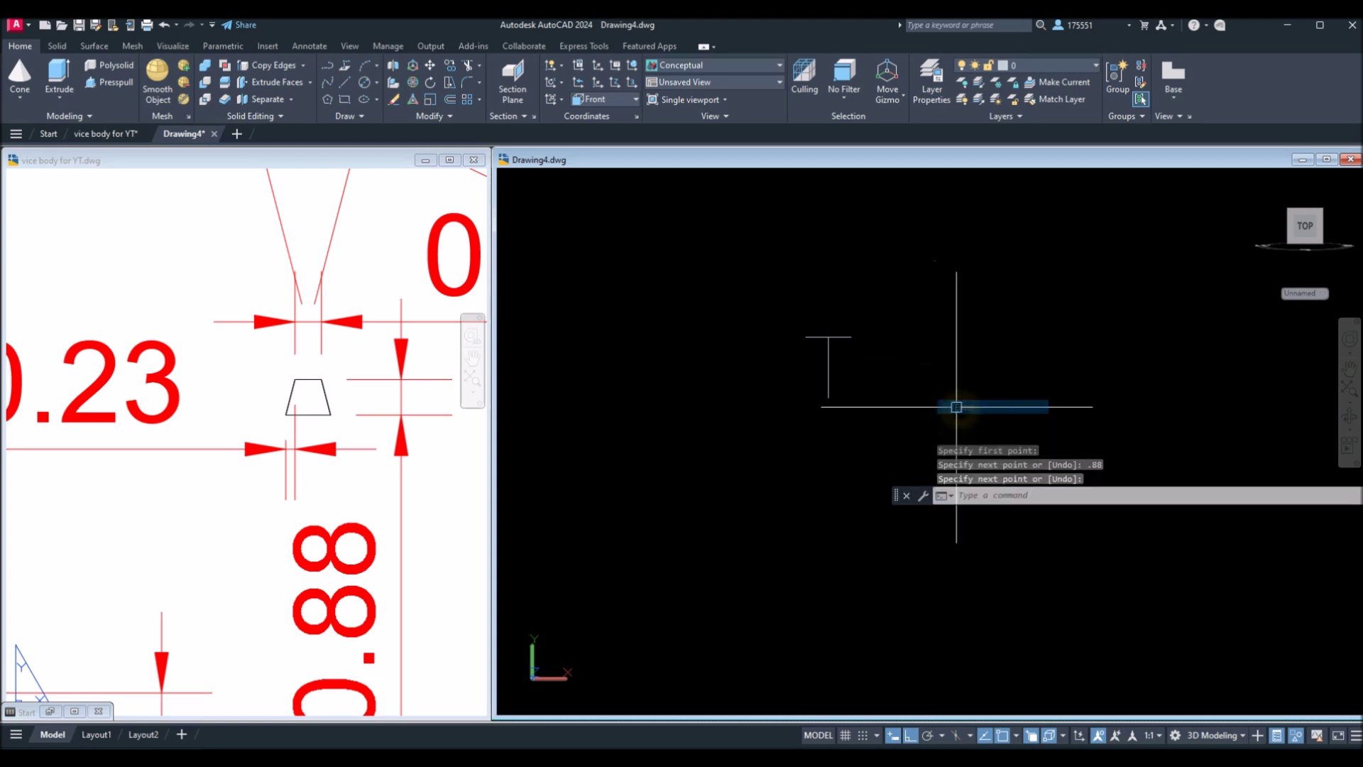
Step: Switch from Ortho to Polar Tracking and discard the line started at the right end of the crest line
left_click(841, 338)
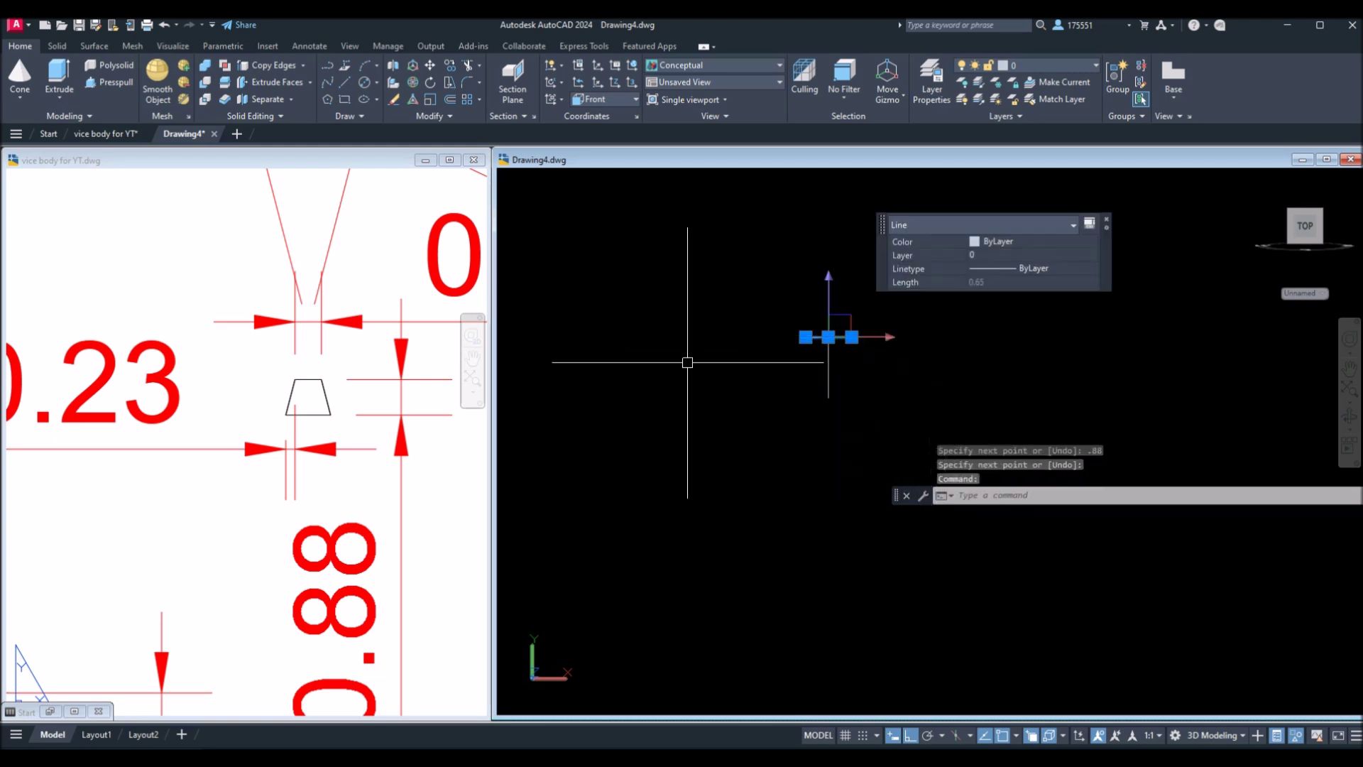
left_click(414, 434)
middle_click_drag(414, 434, 325, 490)
left_click(747, 389)
type("l")
key("space")
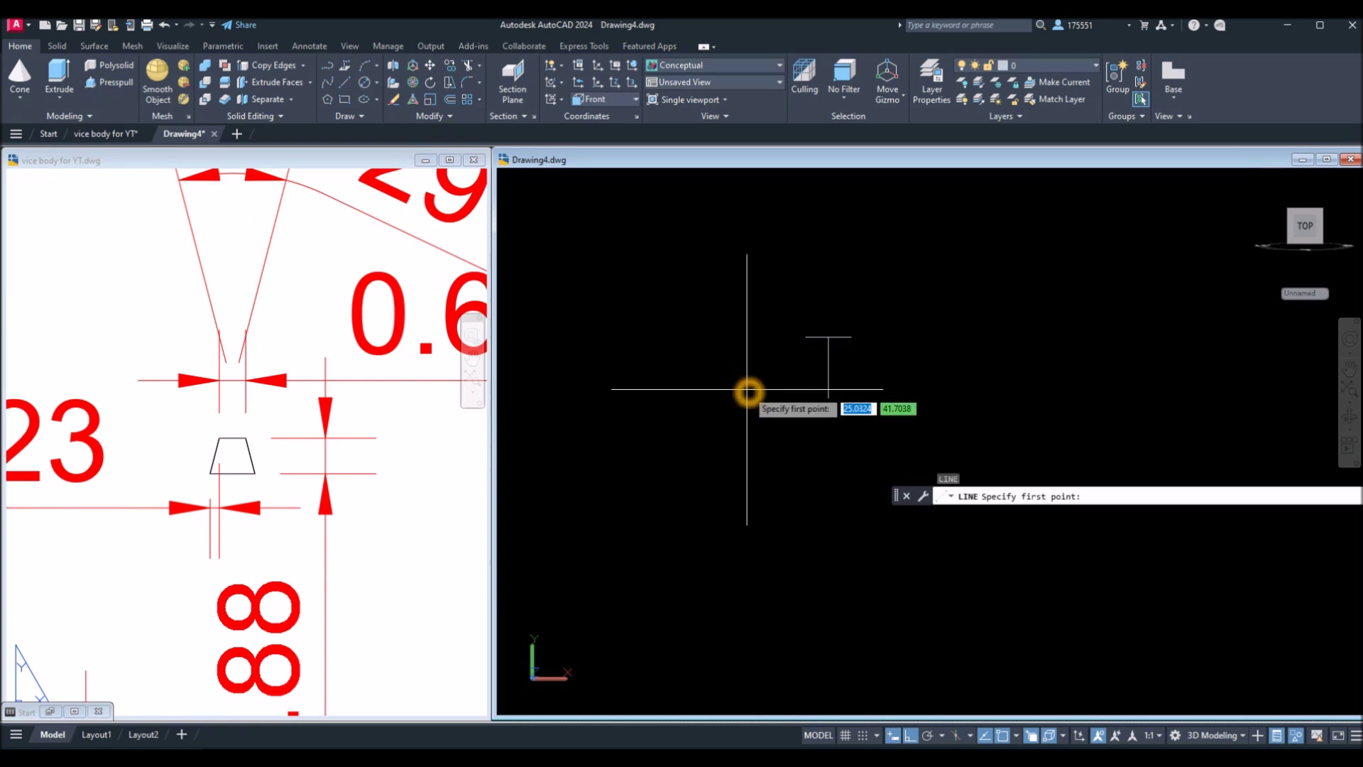
left_click(853, 338)
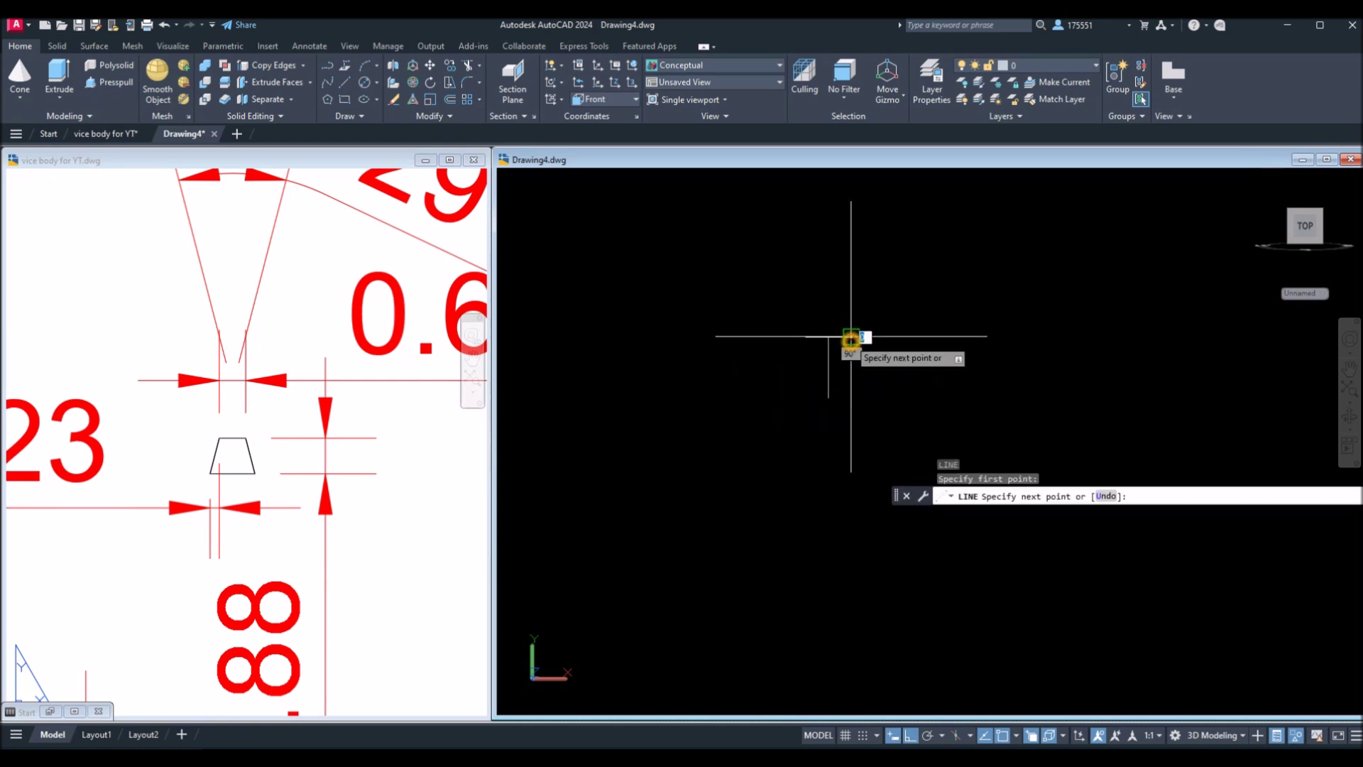
left_click(891, 382)
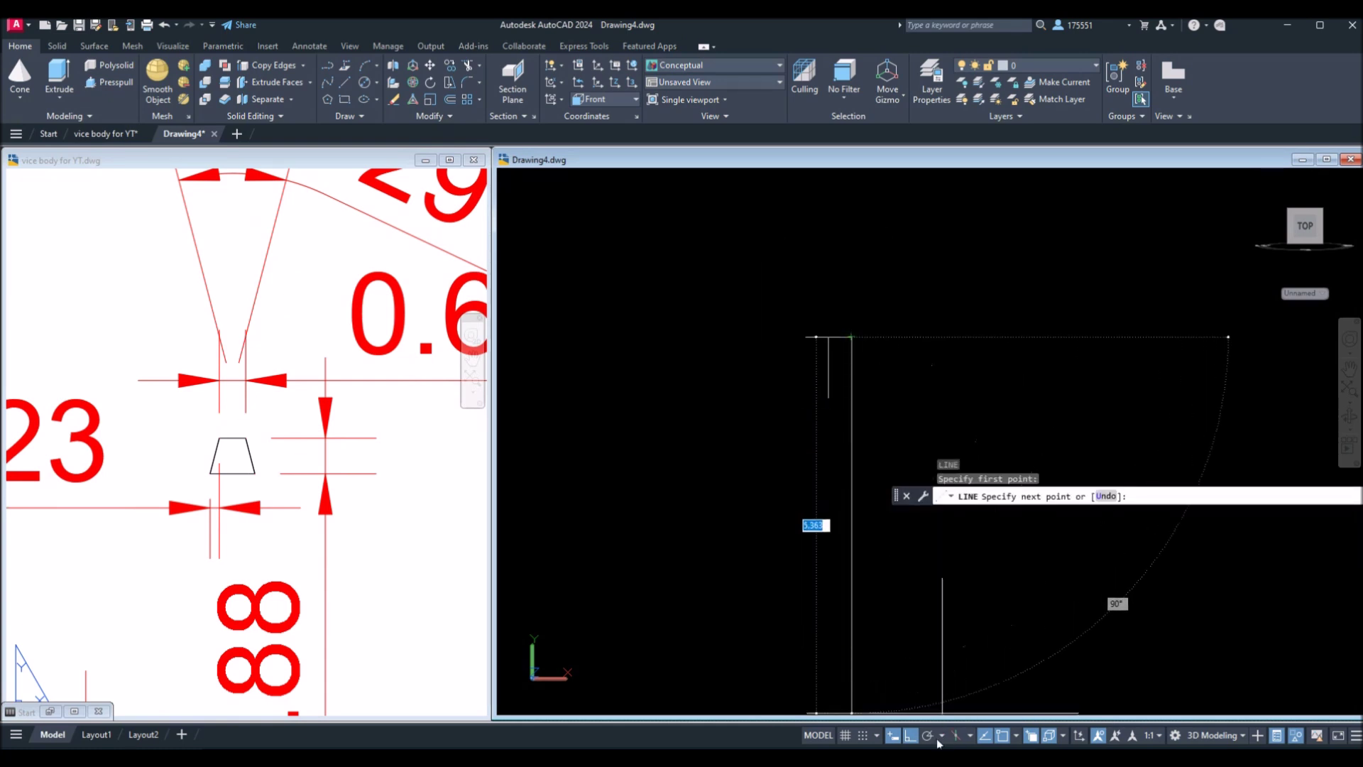
key("Escape")
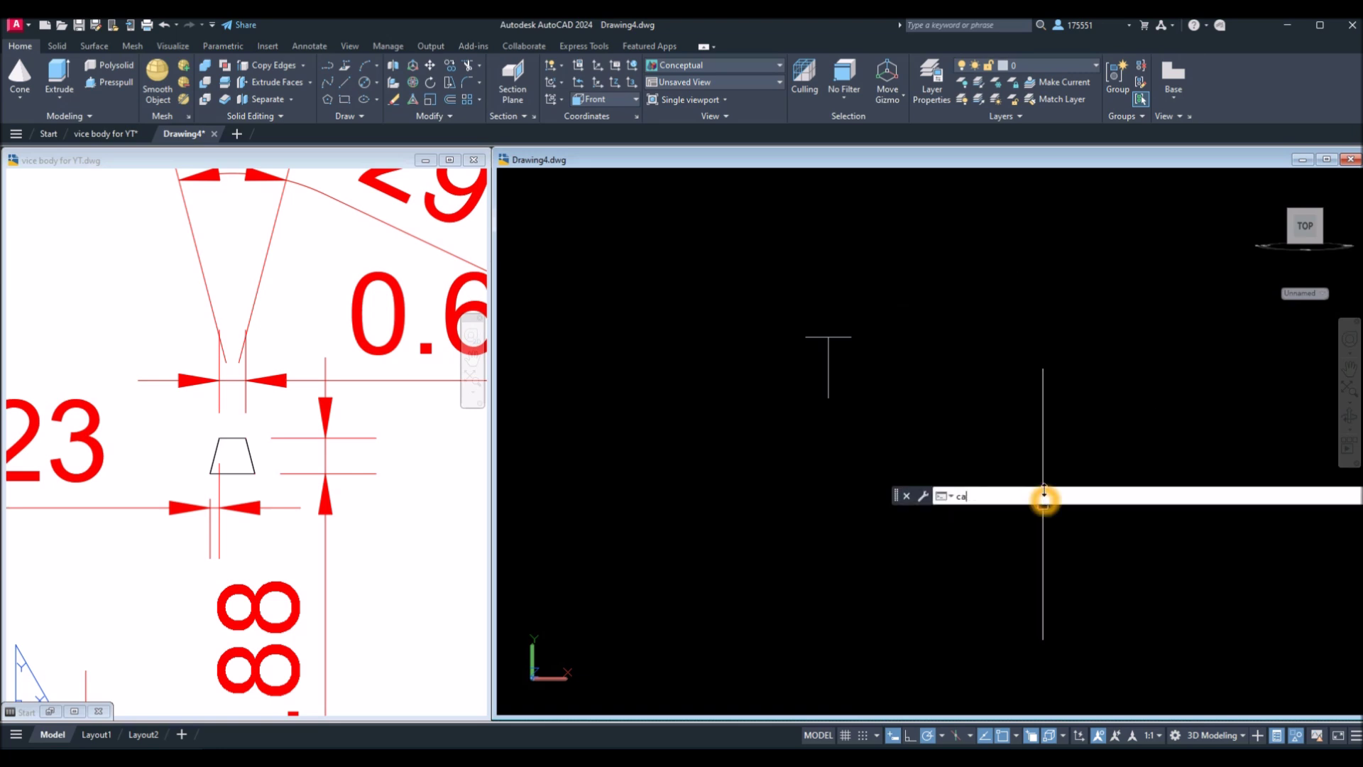
Step: Calculate 90-14.5 with the Quick Calculator to find the thread flank angle, and close the calculator
type("calc")
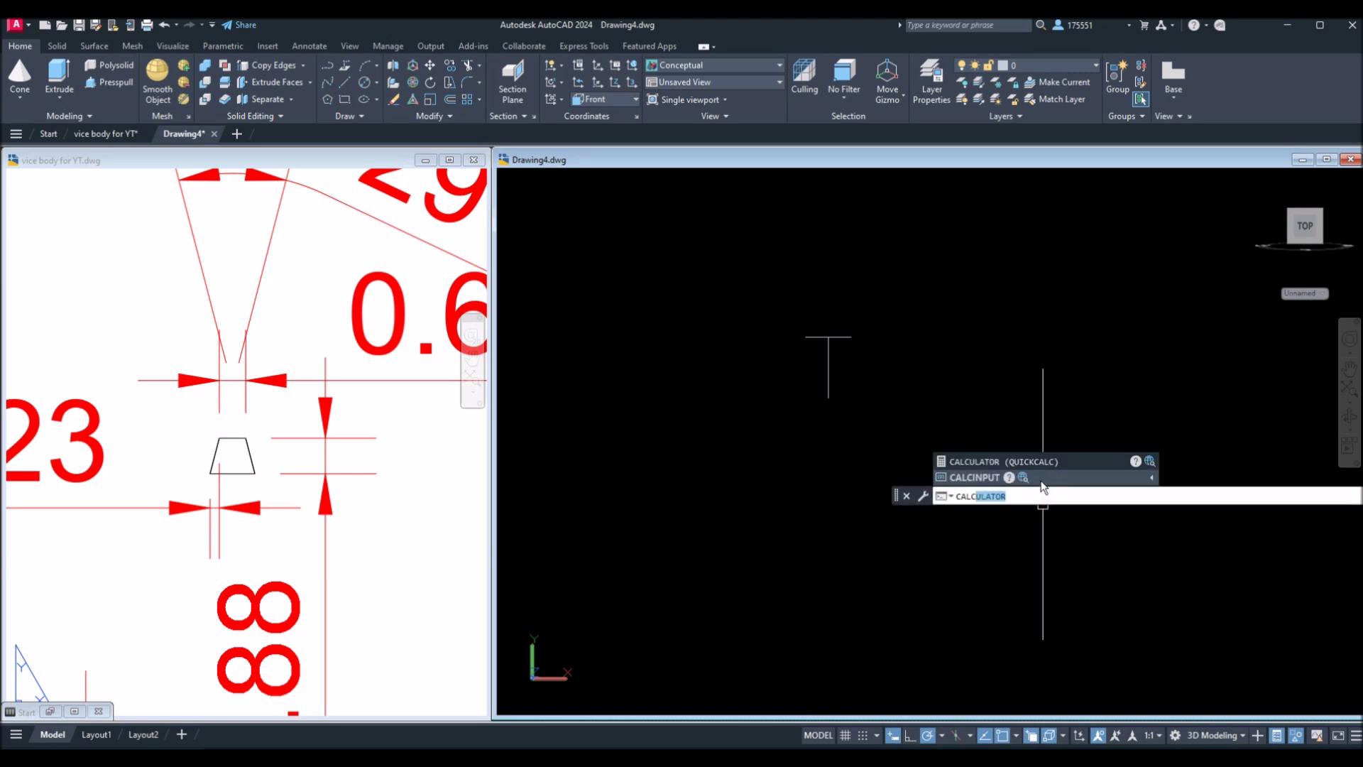
left_click(1035, 463)
type("90")
left_click(1136, 433)
left_click(1039, 433)
left_click(1039, 414)
left_click(1071, 452)
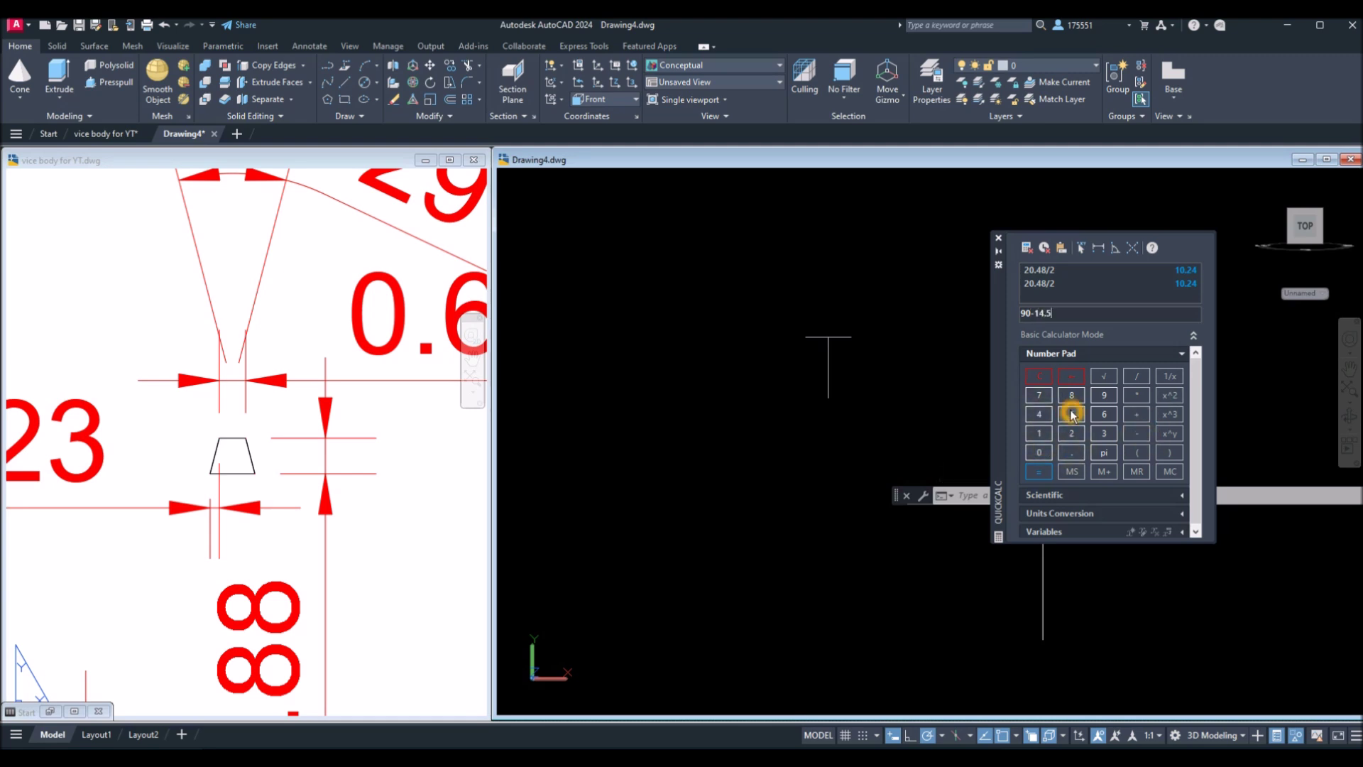
left_click(1037, 470)
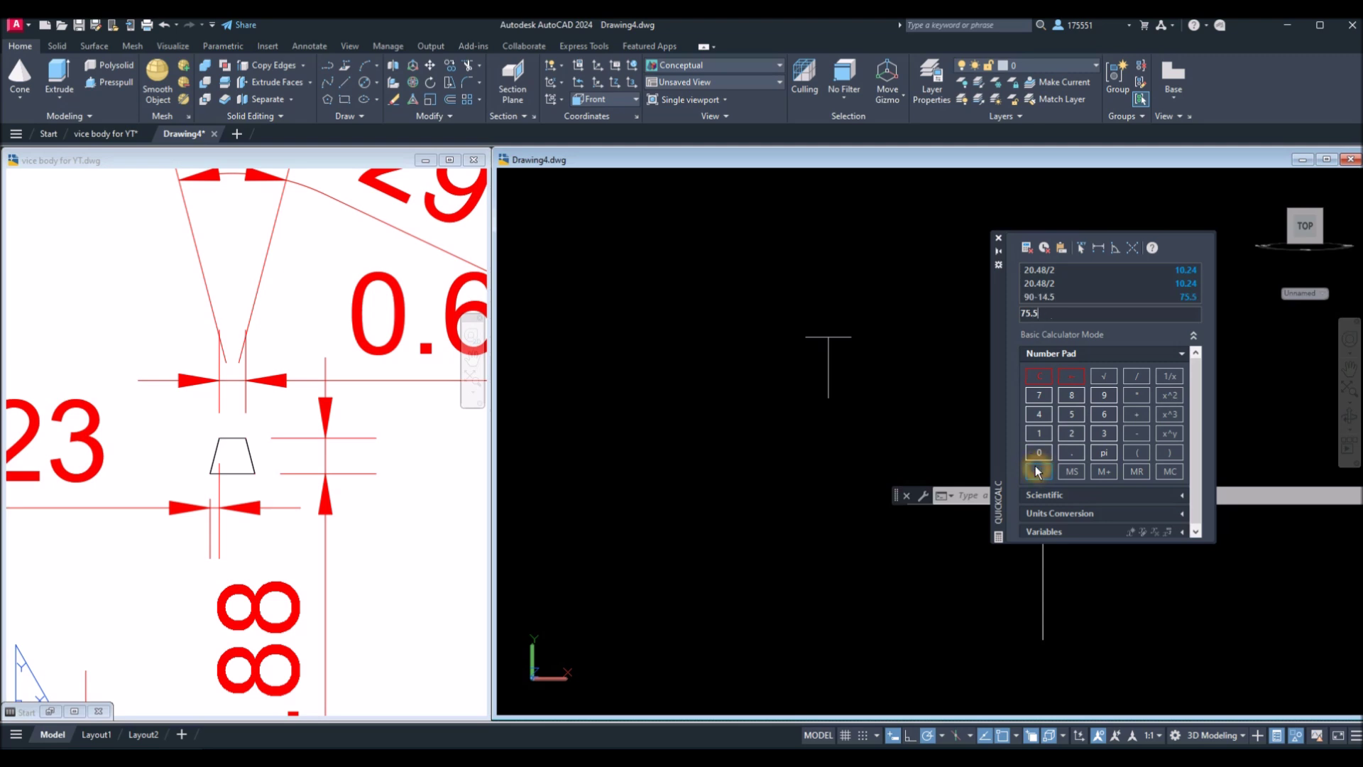
left_click(999, 239)
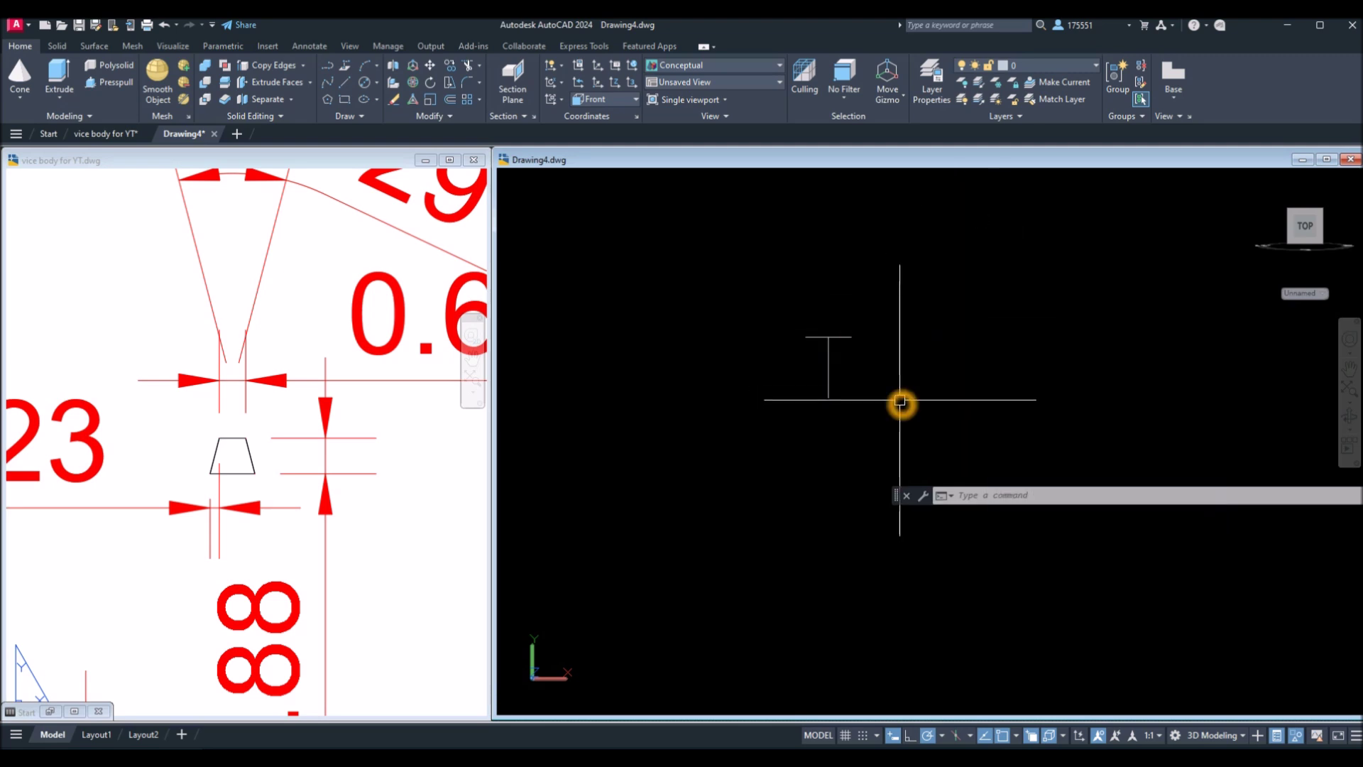
Step: Draw the thread profile's flank line downward from the right end of the crest line at an angle of -75.5
type("l")
key("Return")
left_click(851, 338)
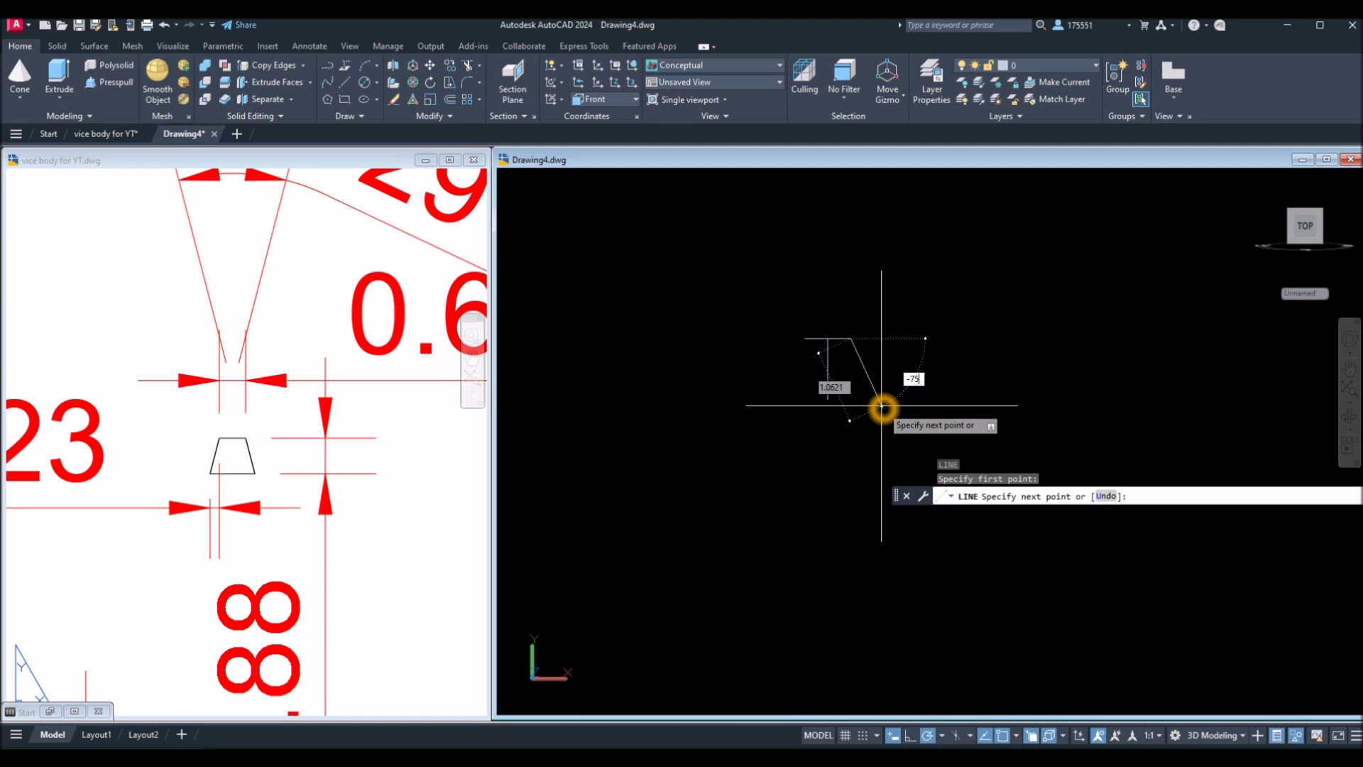
key("Return")
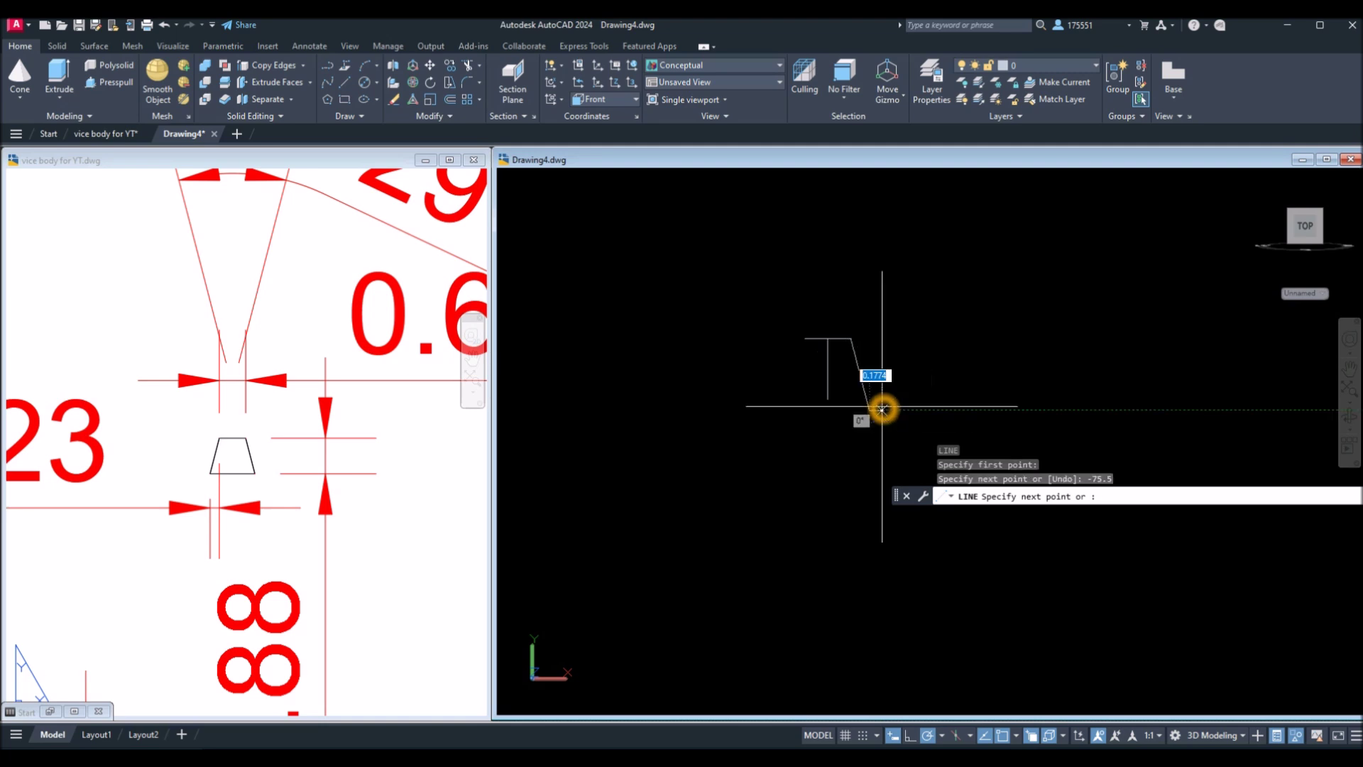
Step: Mirror the thread profile's flank line about the vertical depth line, keeping the source line
right_click(899, 350)
left_click(921, 358)
type("mi")
key("Return")
left_click(858, 355)
key("Return")
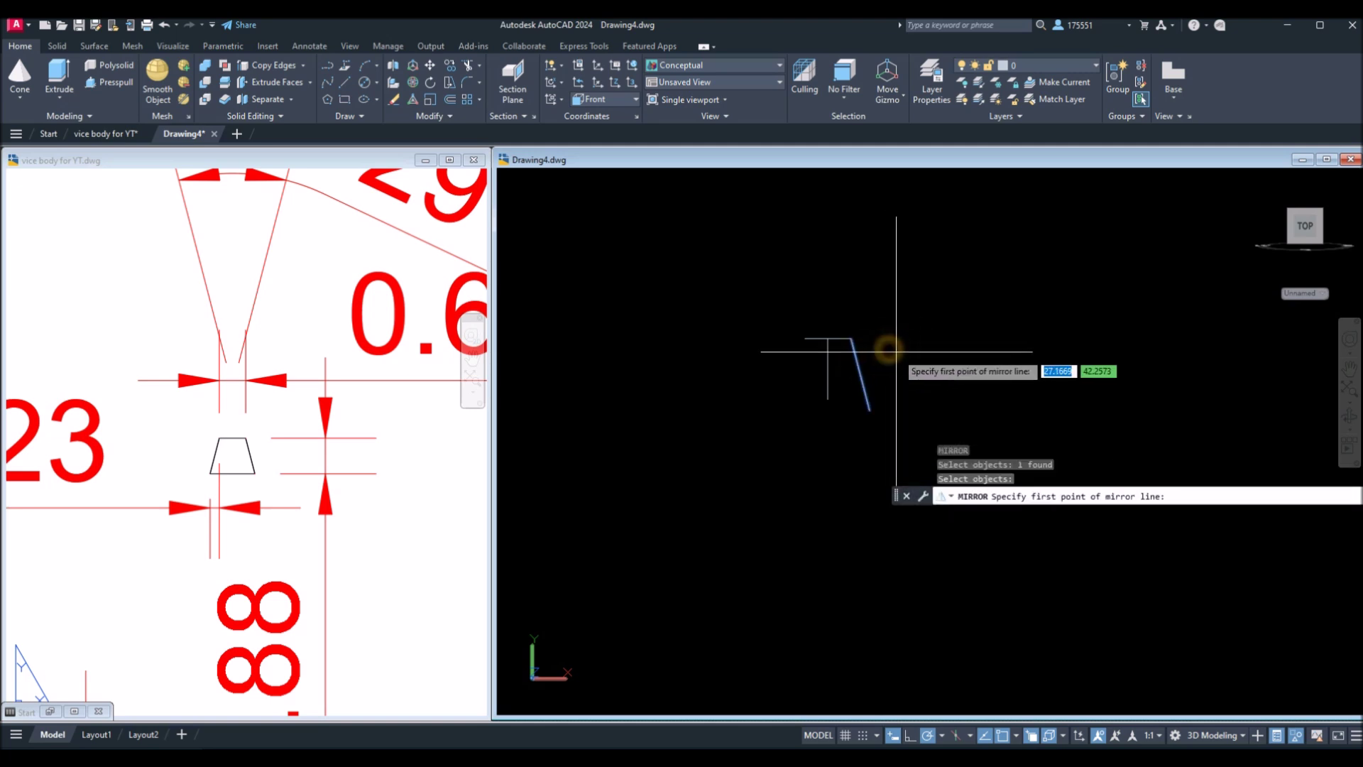
left_click(832, 340)
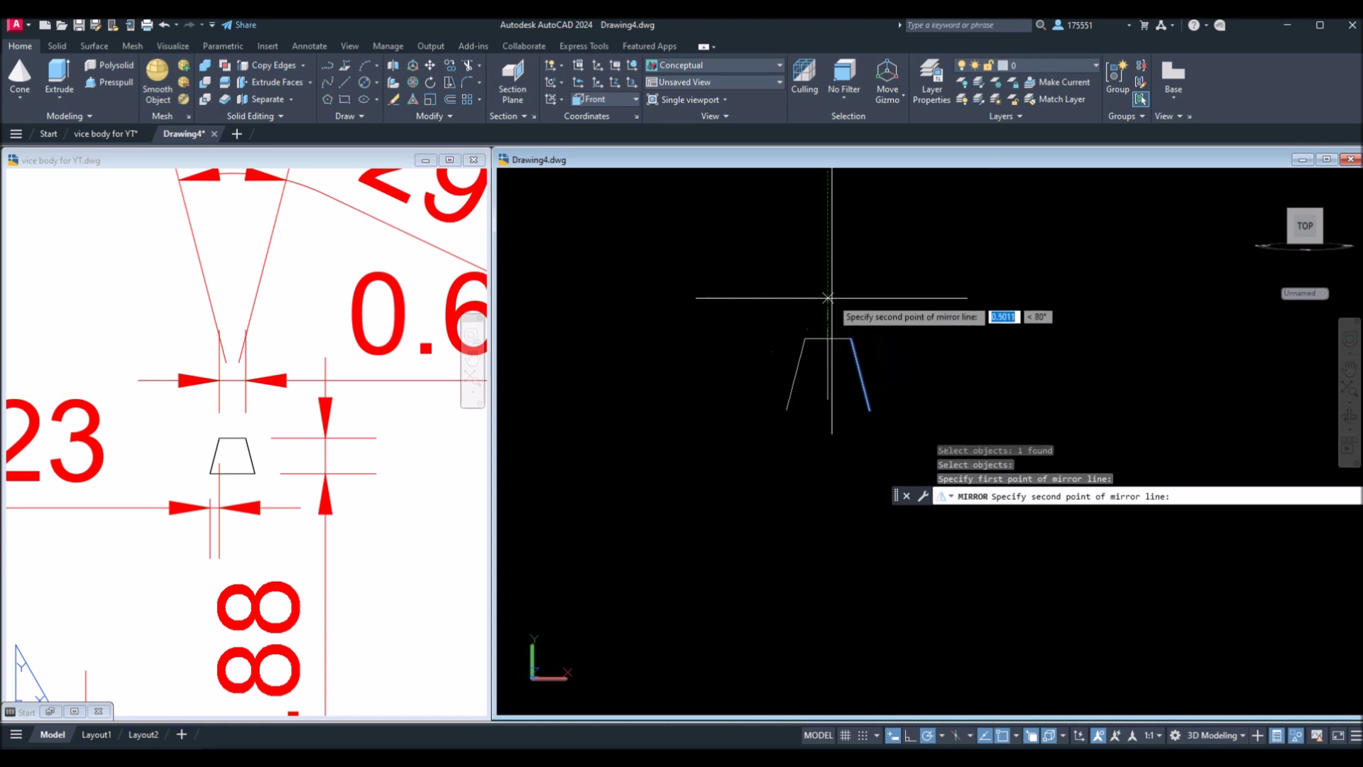
left_click(830, 260)
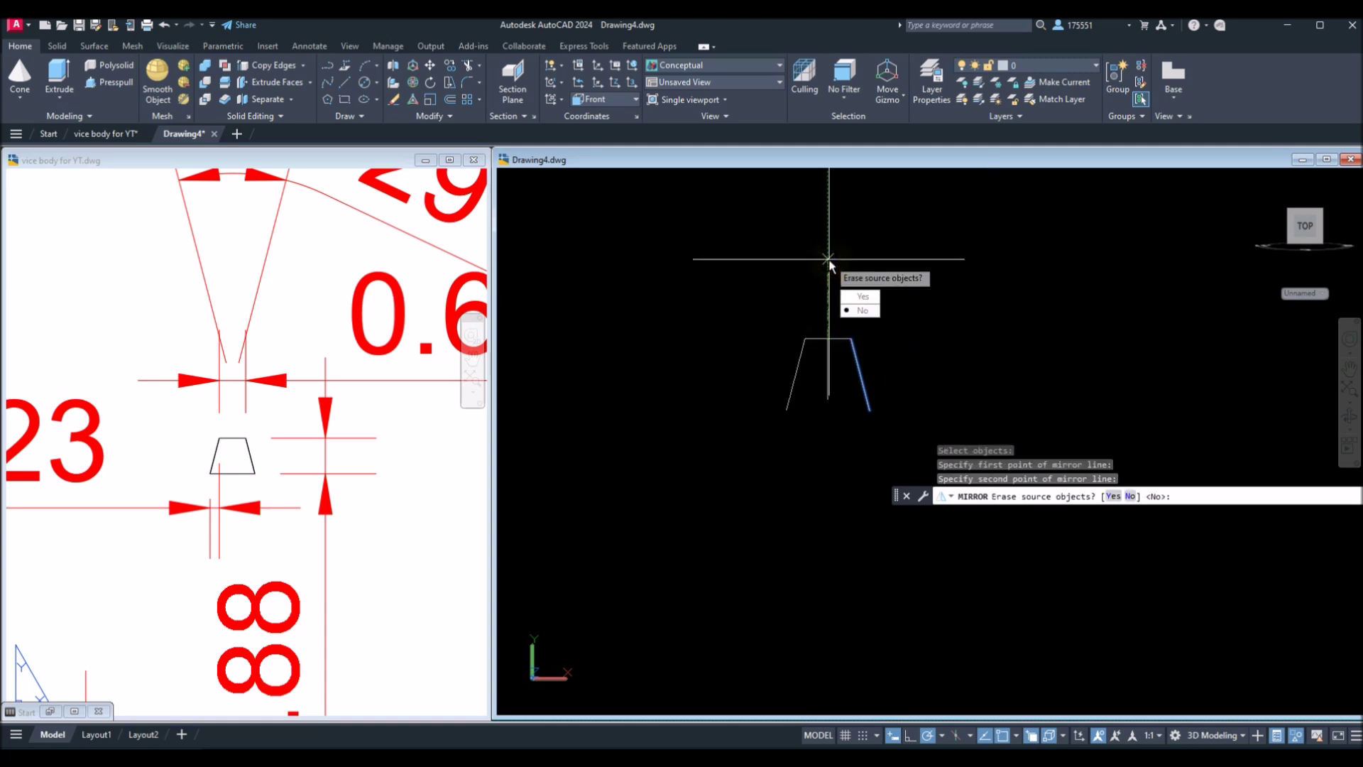
left_click(859, 311)
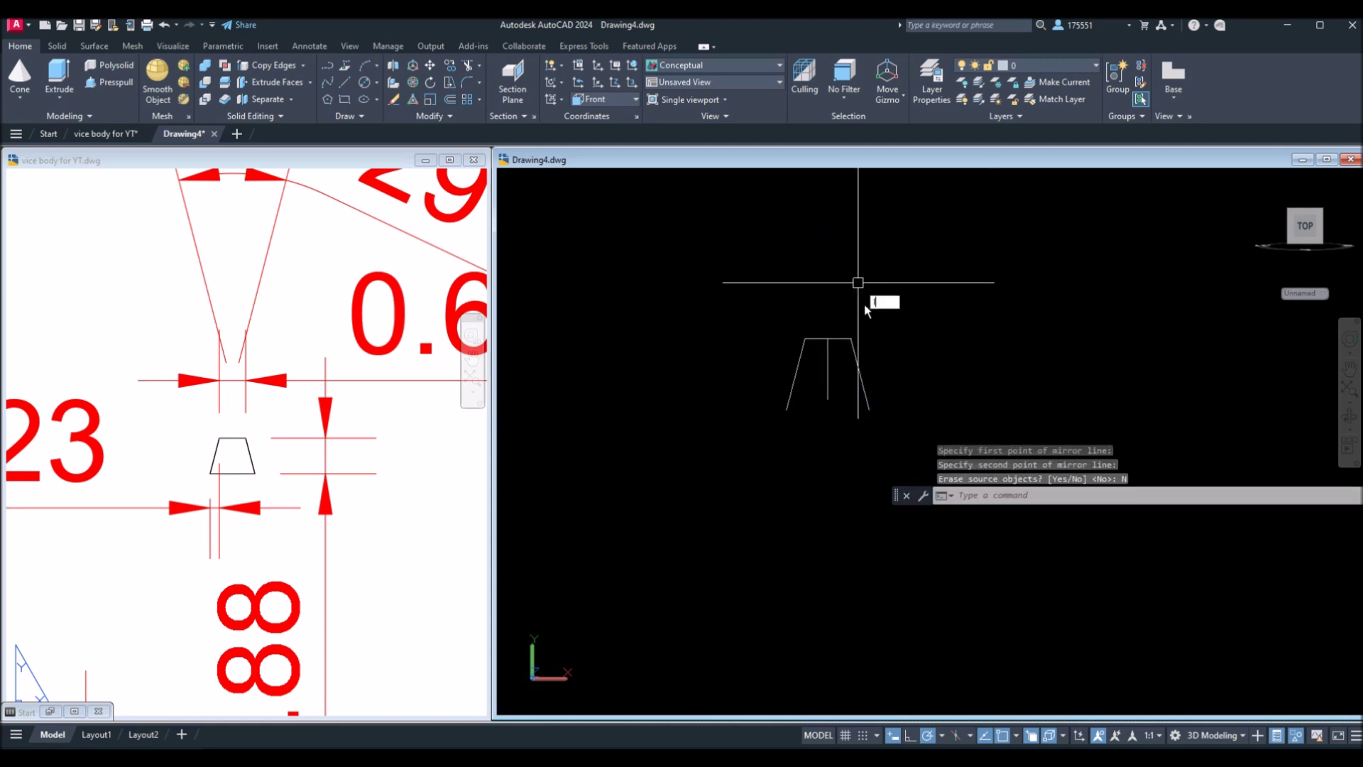
Step: Draw a horizontal base line at the depth line's lower end, and join the trimmed trapezoid's four lines into one polyline
type("l")
left_click(886, 318)
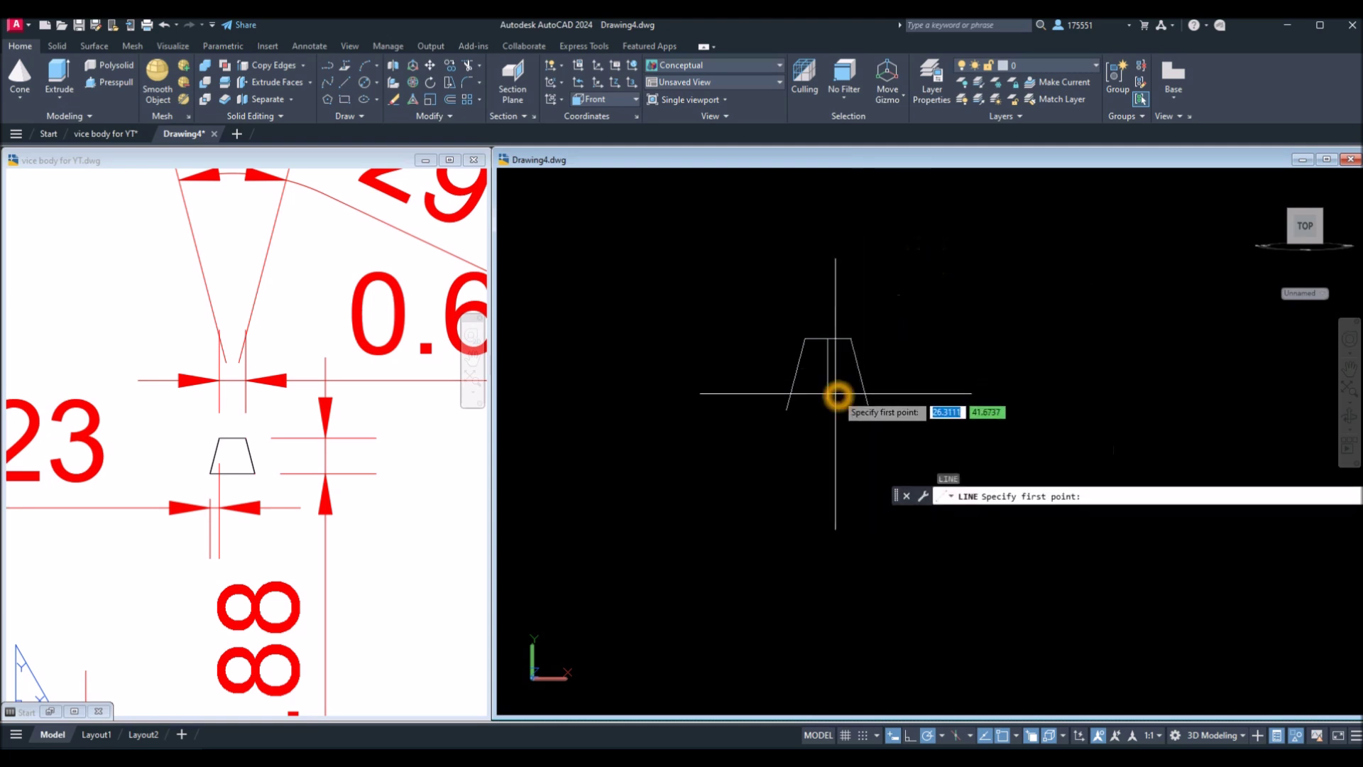
left_click(896, 400)
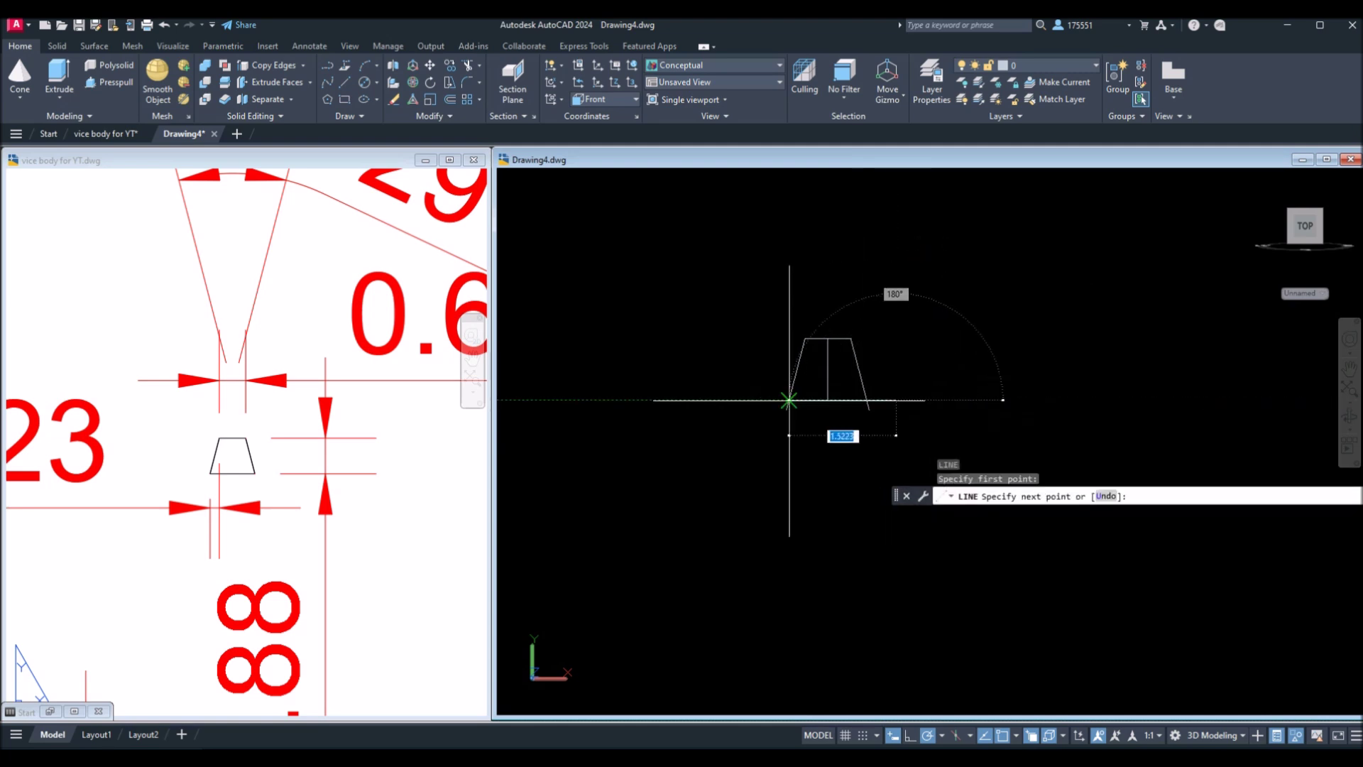
left_click(760, 400)
right_click(761, 372)
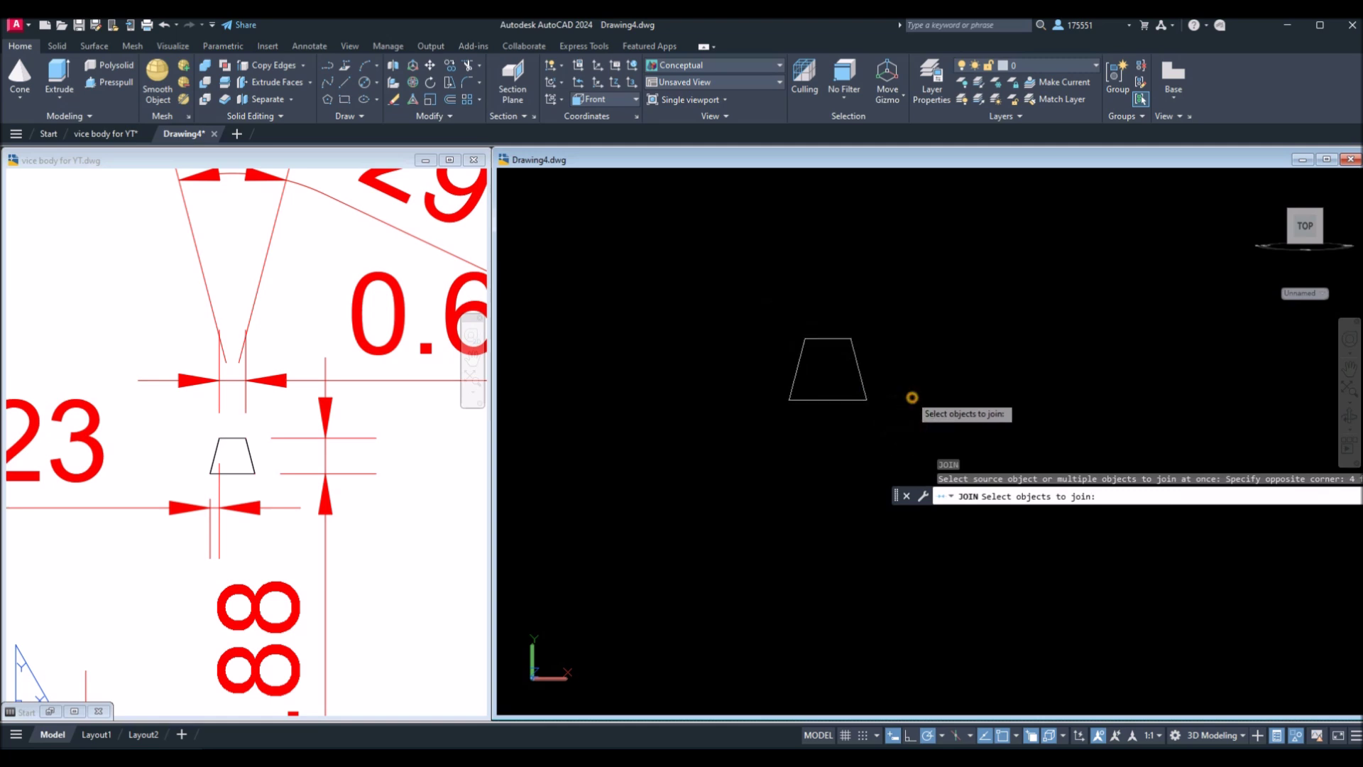
right_click(913, 398)
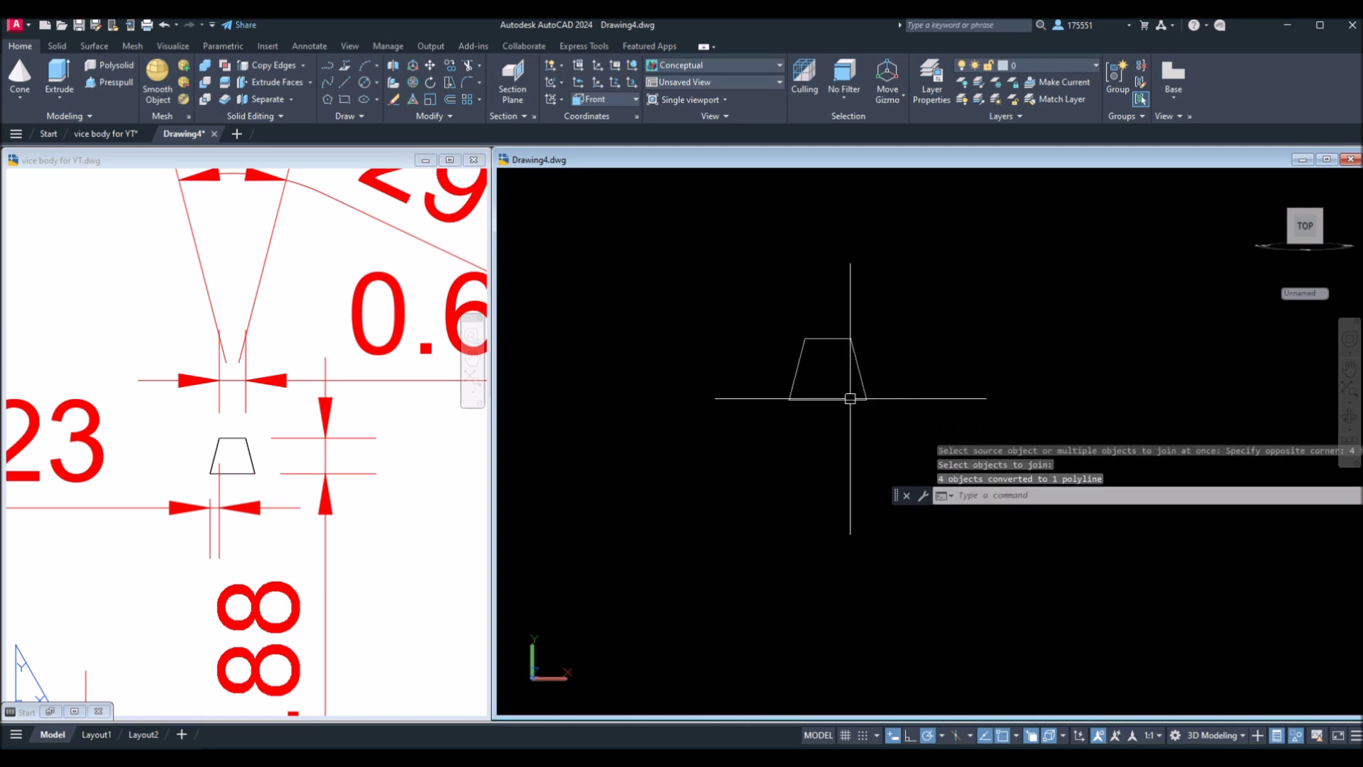
left_click(850, 398)
key("Escape")
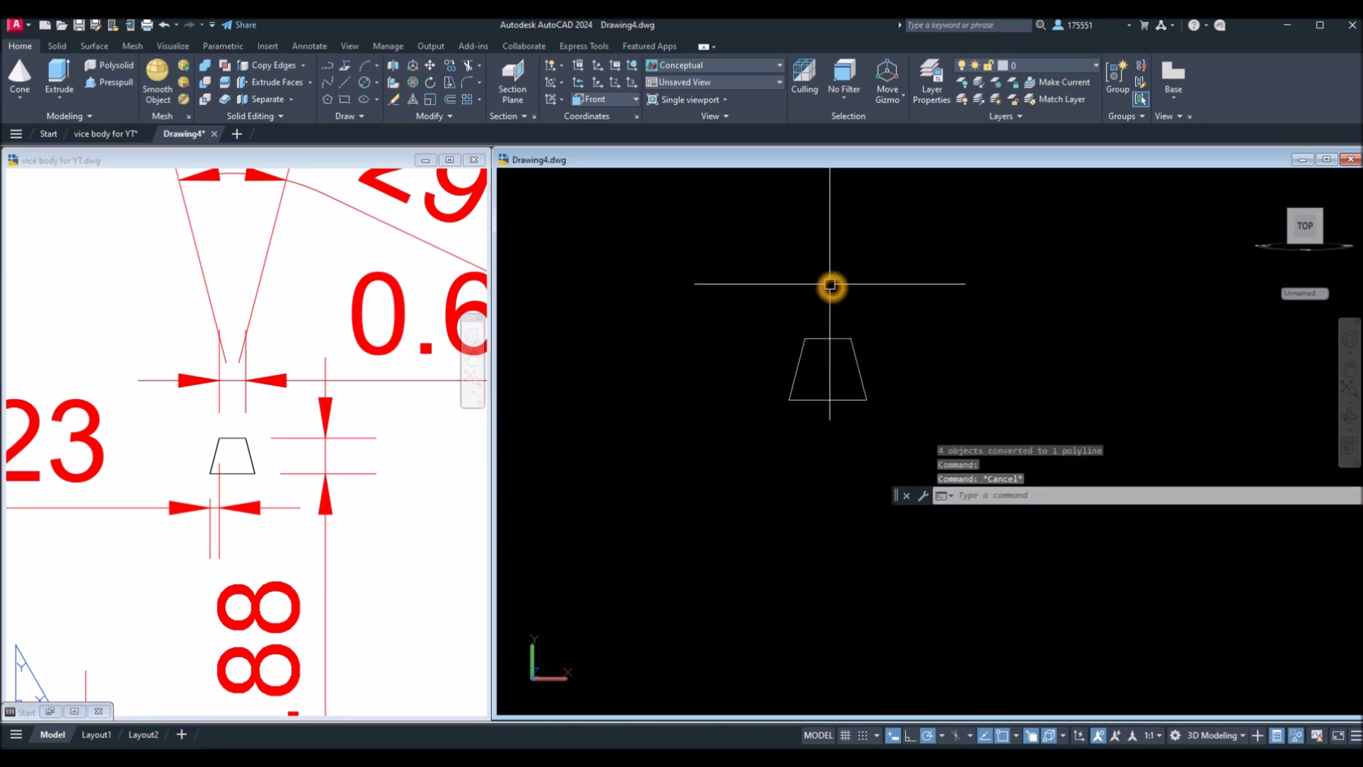
Step: Mirror the trapezoid profile about its short upper edge, keeping the original
type("mi")
key("Return")
left_click(857, 355)
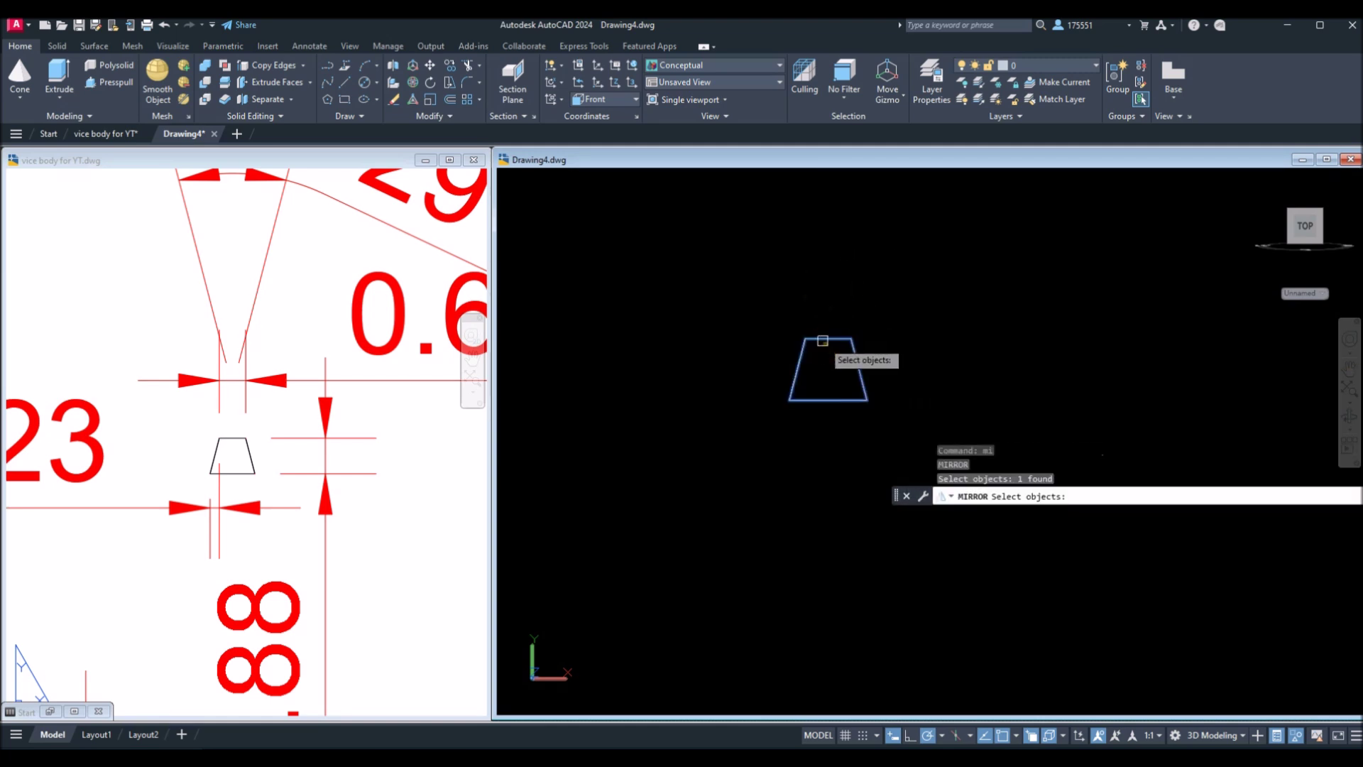
key("Return")
left_click(828, 338)
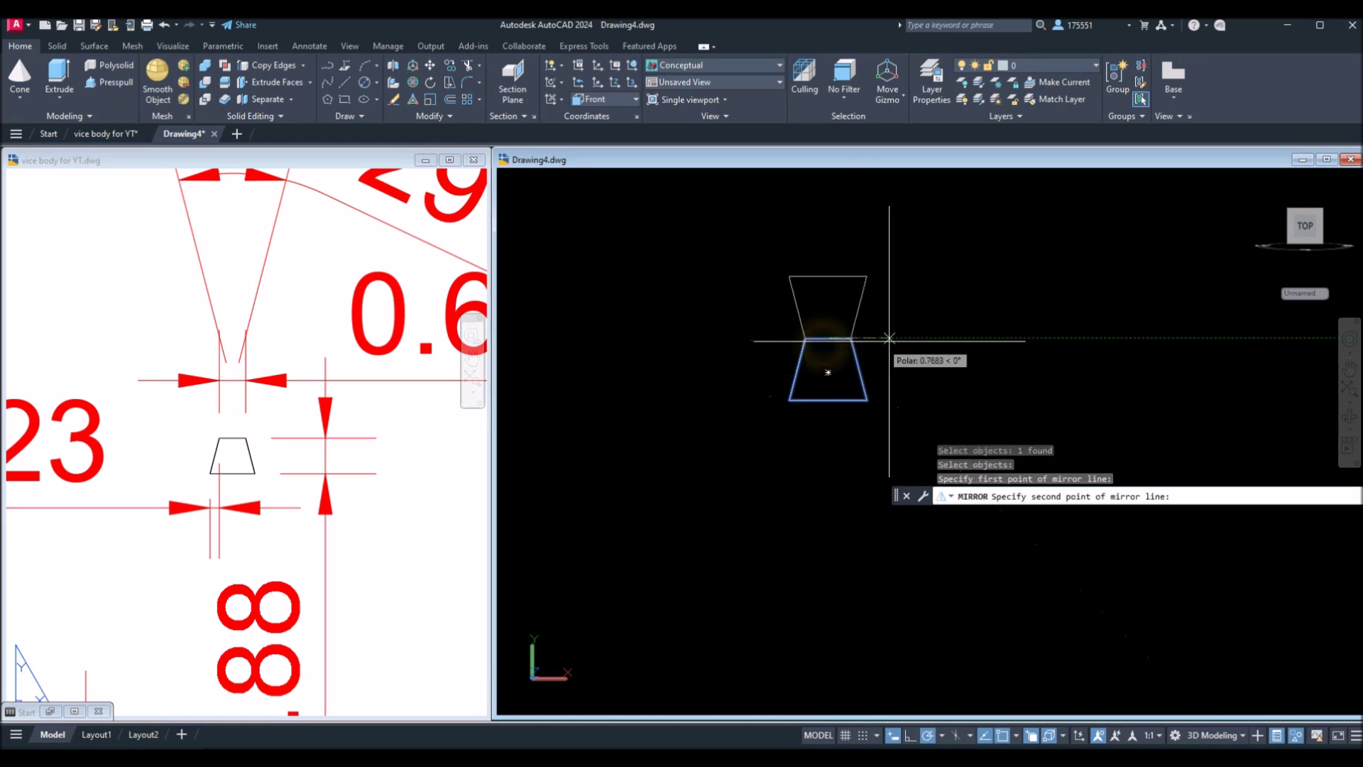
left_click(972, 339)
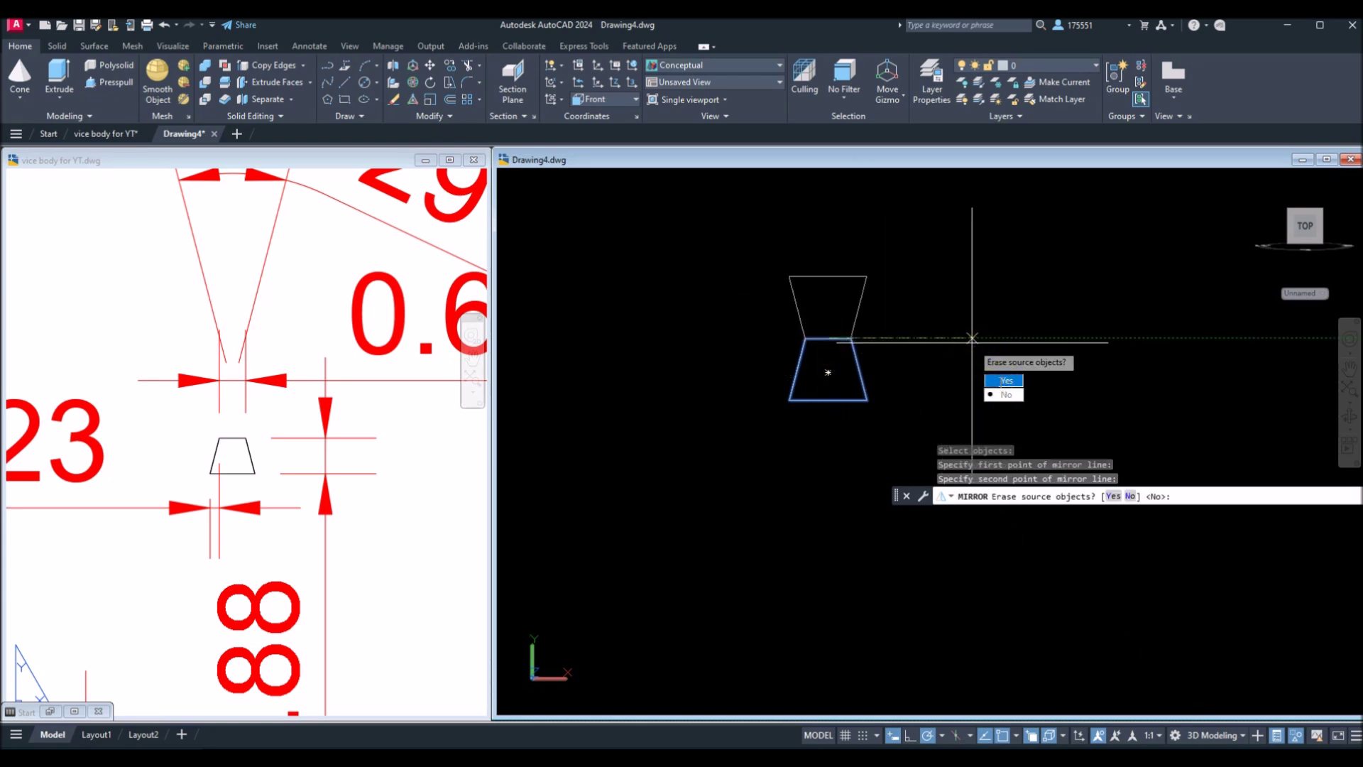
left_click(1005, 395)
Step: Move the inverted trapezoid by the corner of its wide edge to the endpoint of the helix
left_click(860, 305)
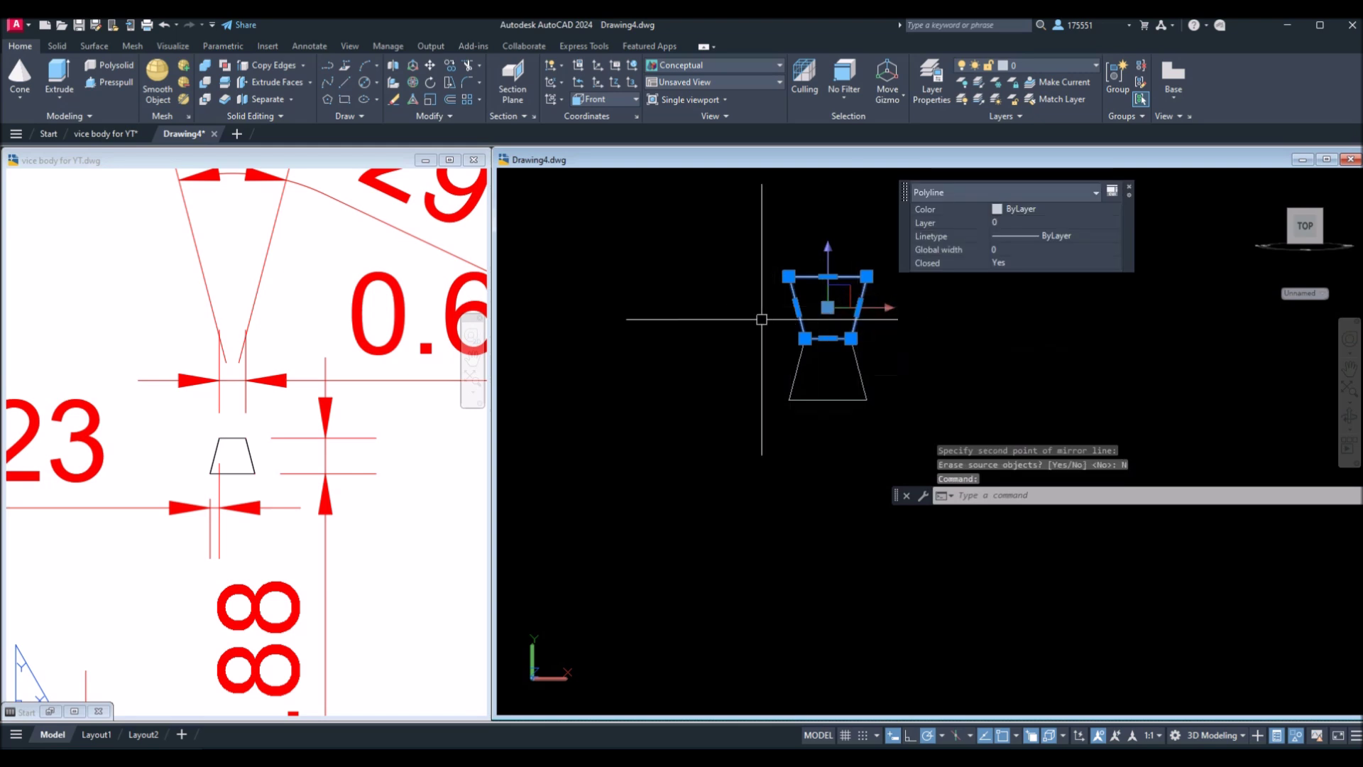
middle_click_drag(762, 319, 812, 316)
right_click(744, 343)
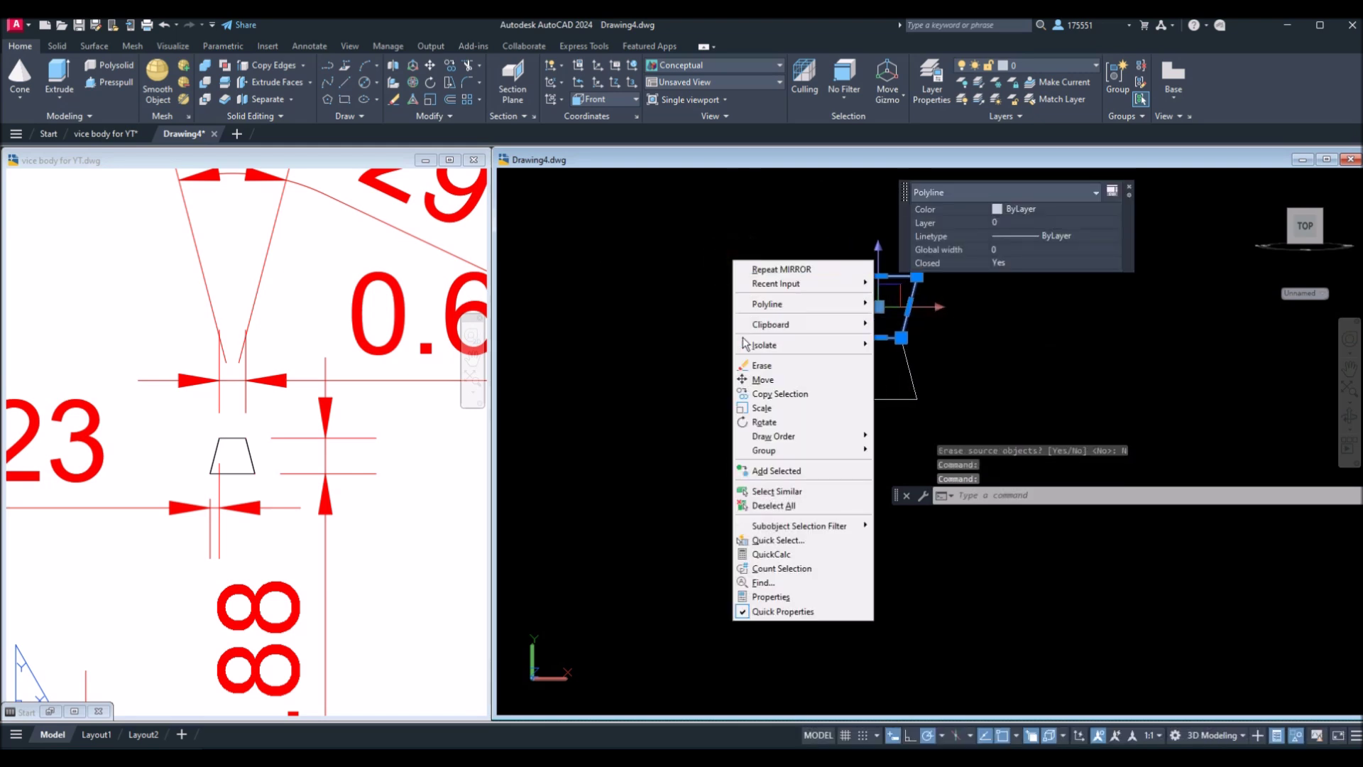
left_click(761, 380)
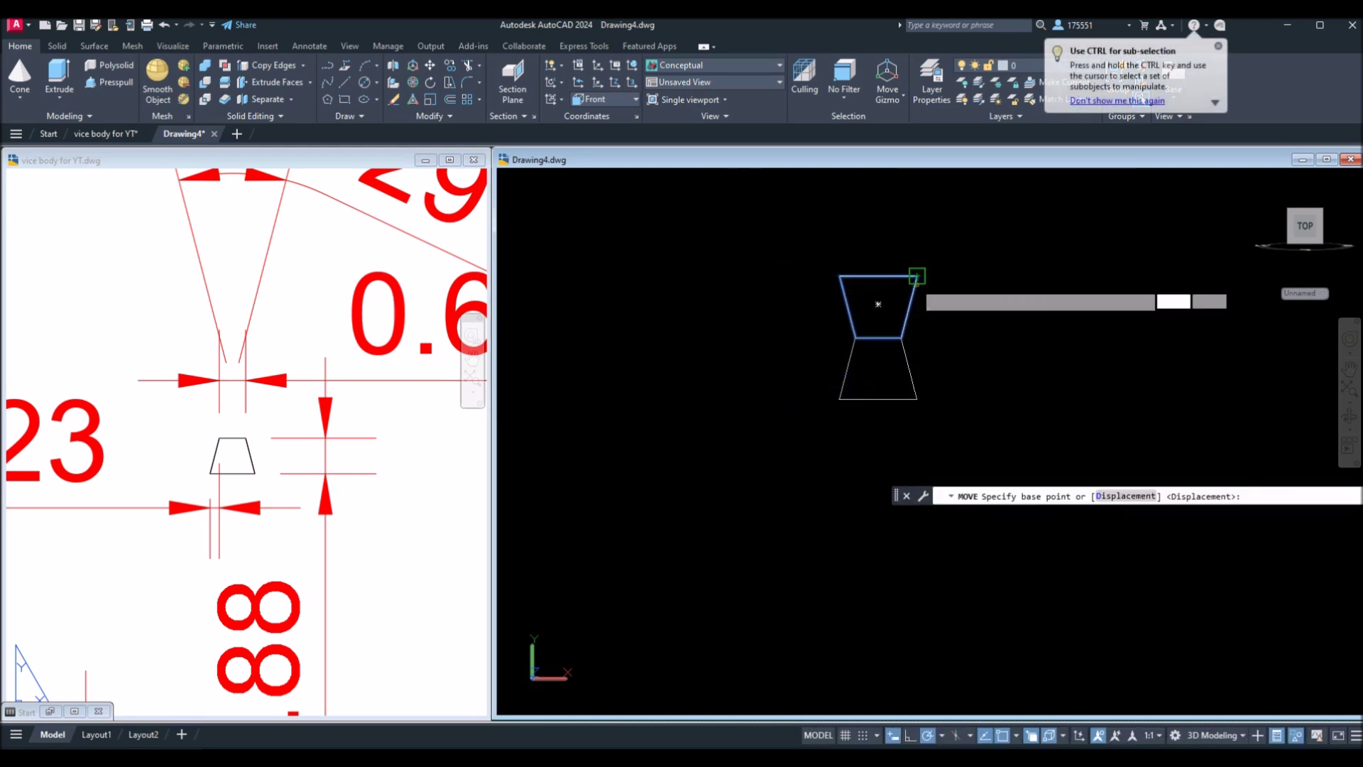
left_click(917, 276)
scroll(764, 305, "down", 5)
middle_click_drag(880, 305, 706, 245)
scroll(916, 310, "up", 1)
right_click(683, 271, "shift")
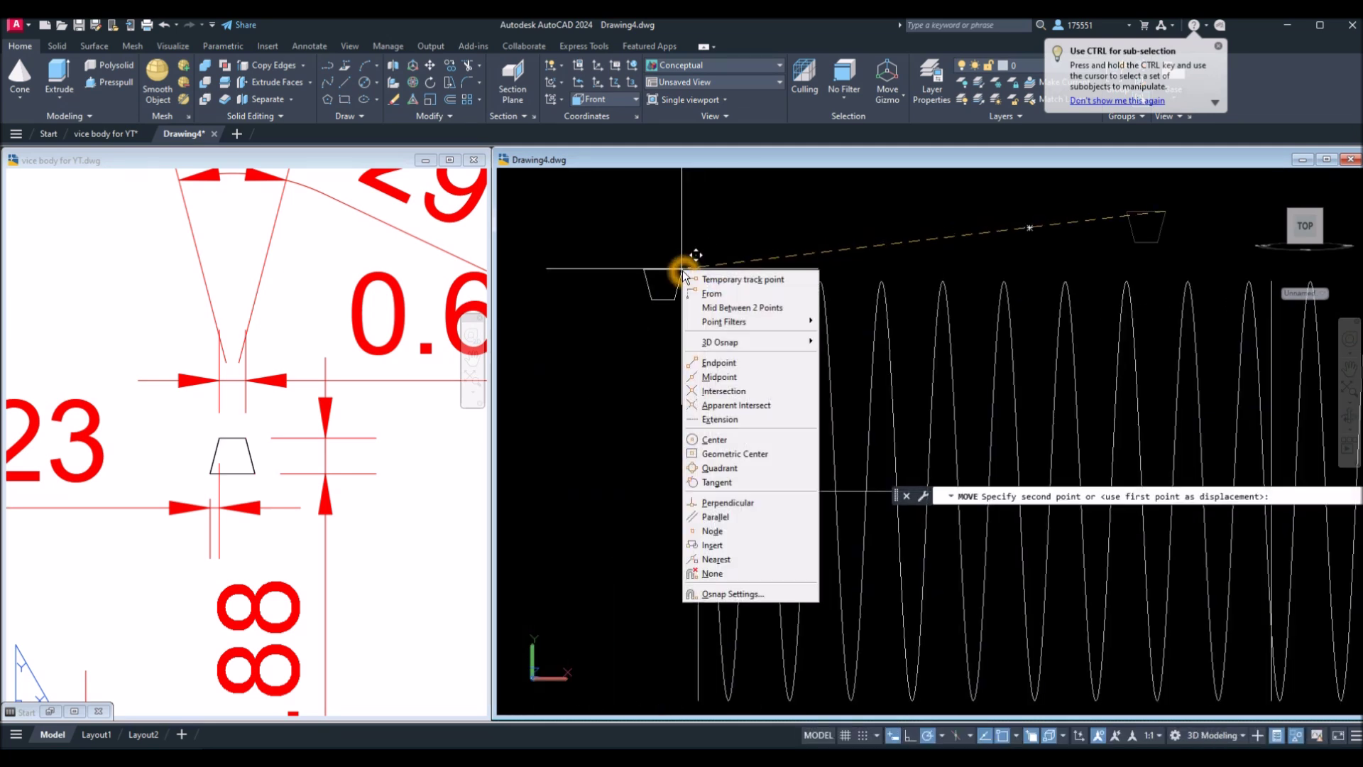
left_click(718, 363)
left_click(697, 312)
left_click(703, 334)
middle_click_drag(697, 312, 731, 325, "shift")
key("Escape")
left_click(754, 361)
key("Escape")
Step: Sweep the inverted trapezoid profile along the helix to form the thread solid
left_click(735, 325)
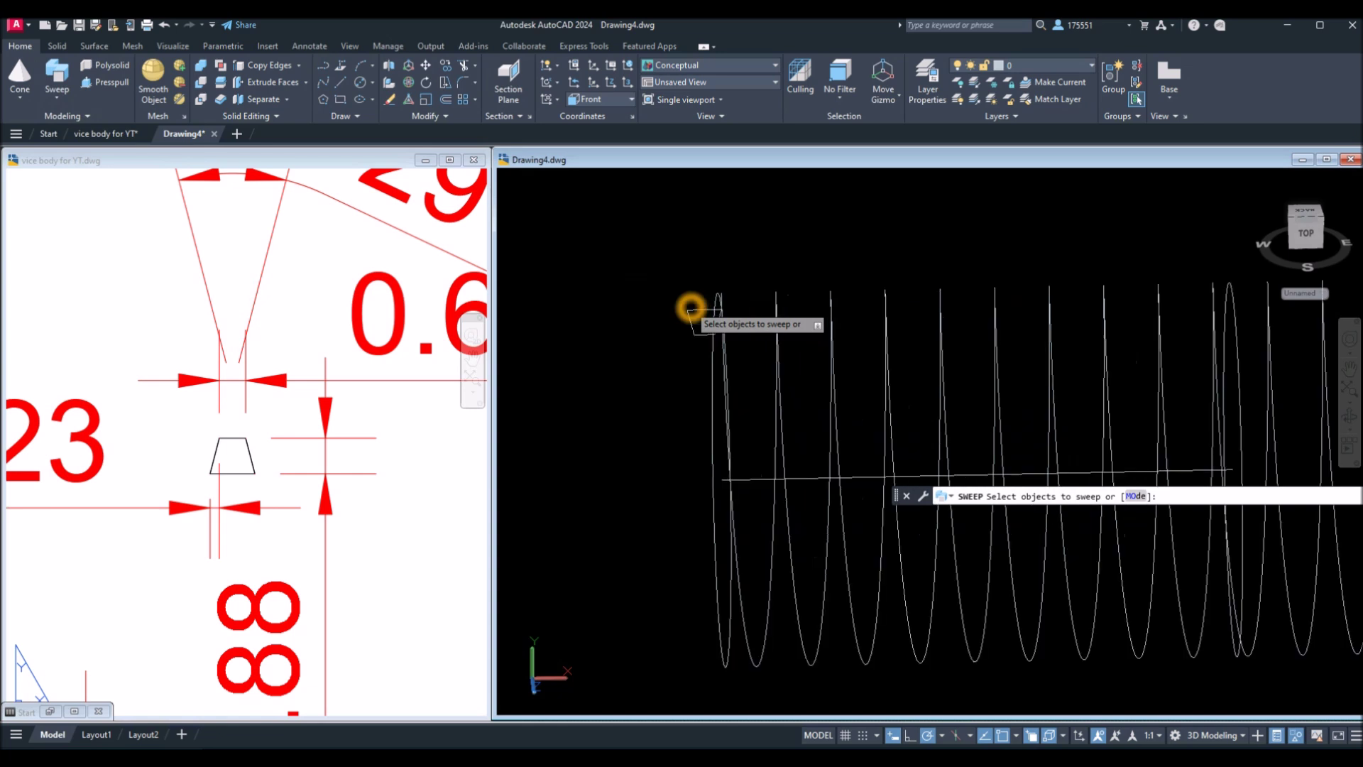
scroll(691, 306, "up", 5)
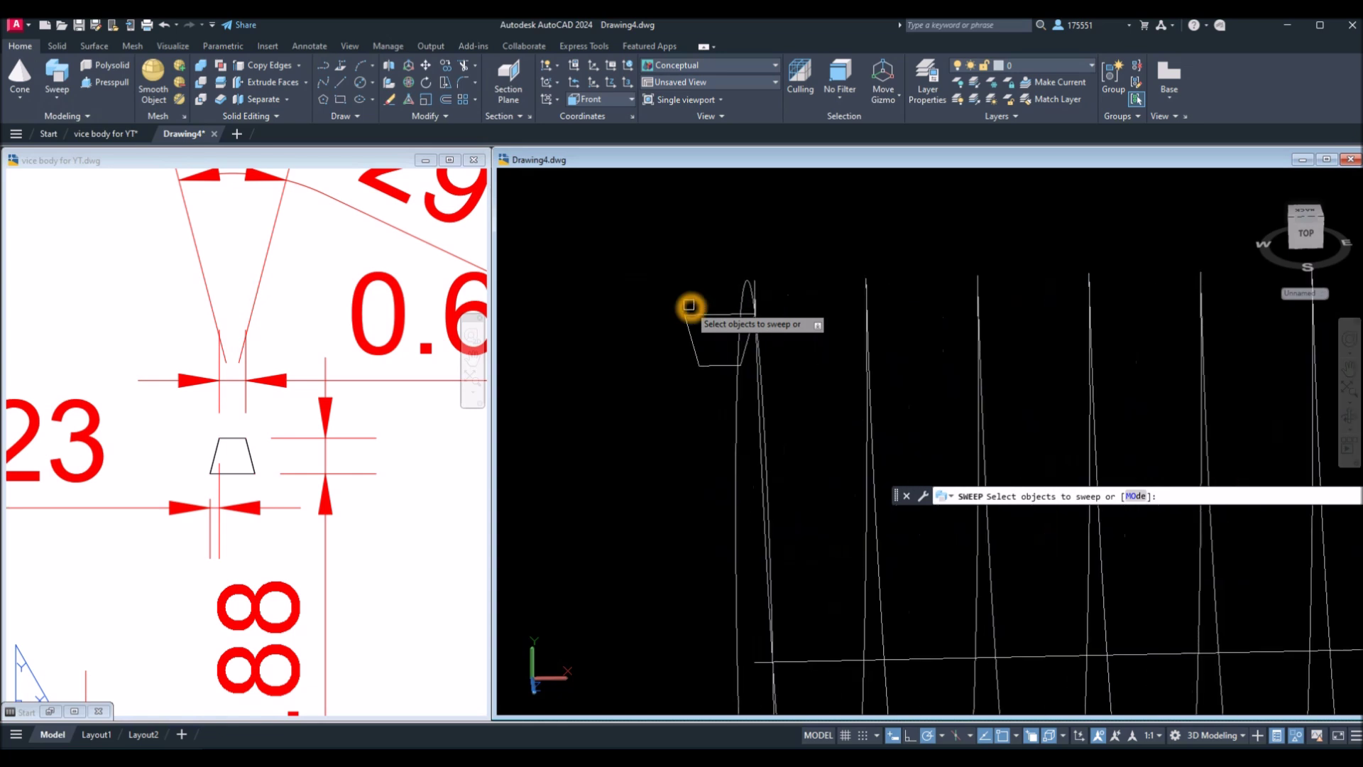
left_click(704, 314)
left_click(693, 256)
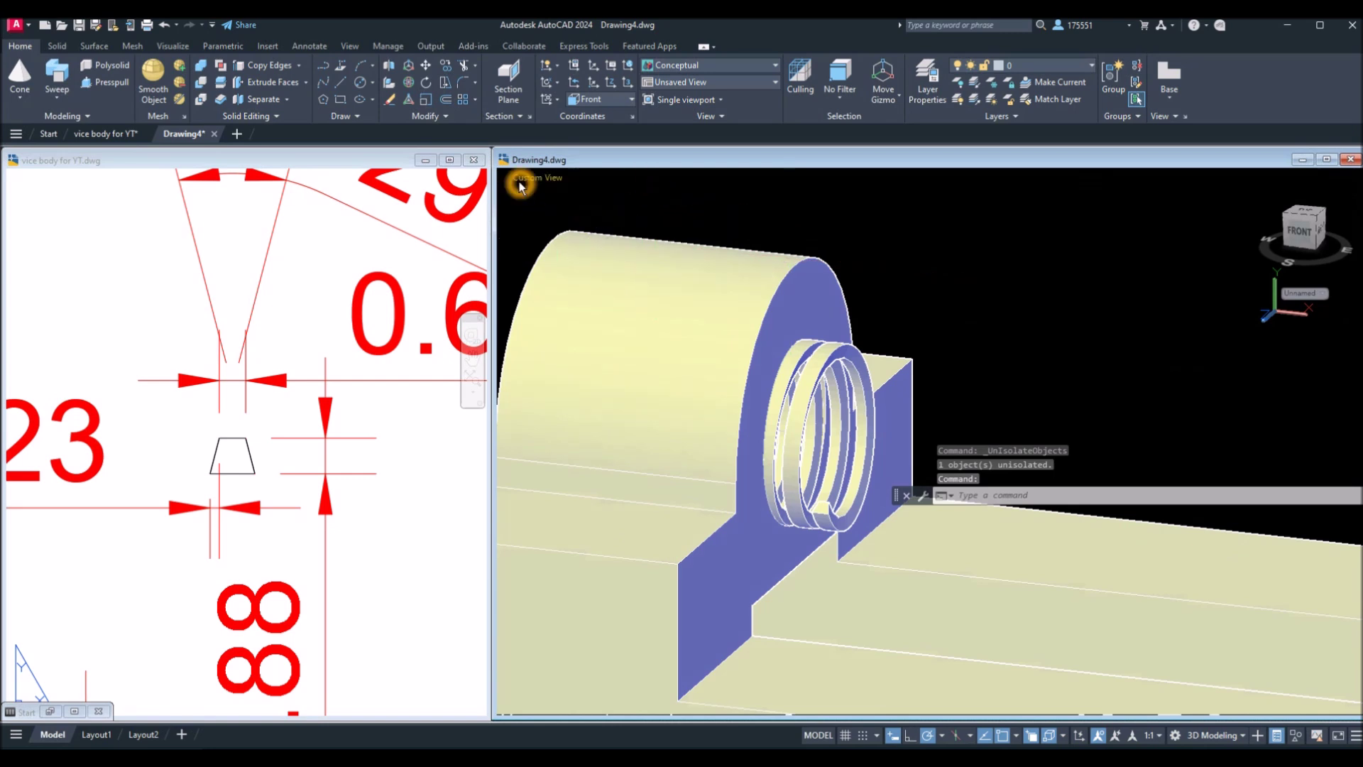
Step: In the Front view with Ortho on, slice the thread coil along the boss's inner vertical face, keeping both sides
left_click(523, 178)
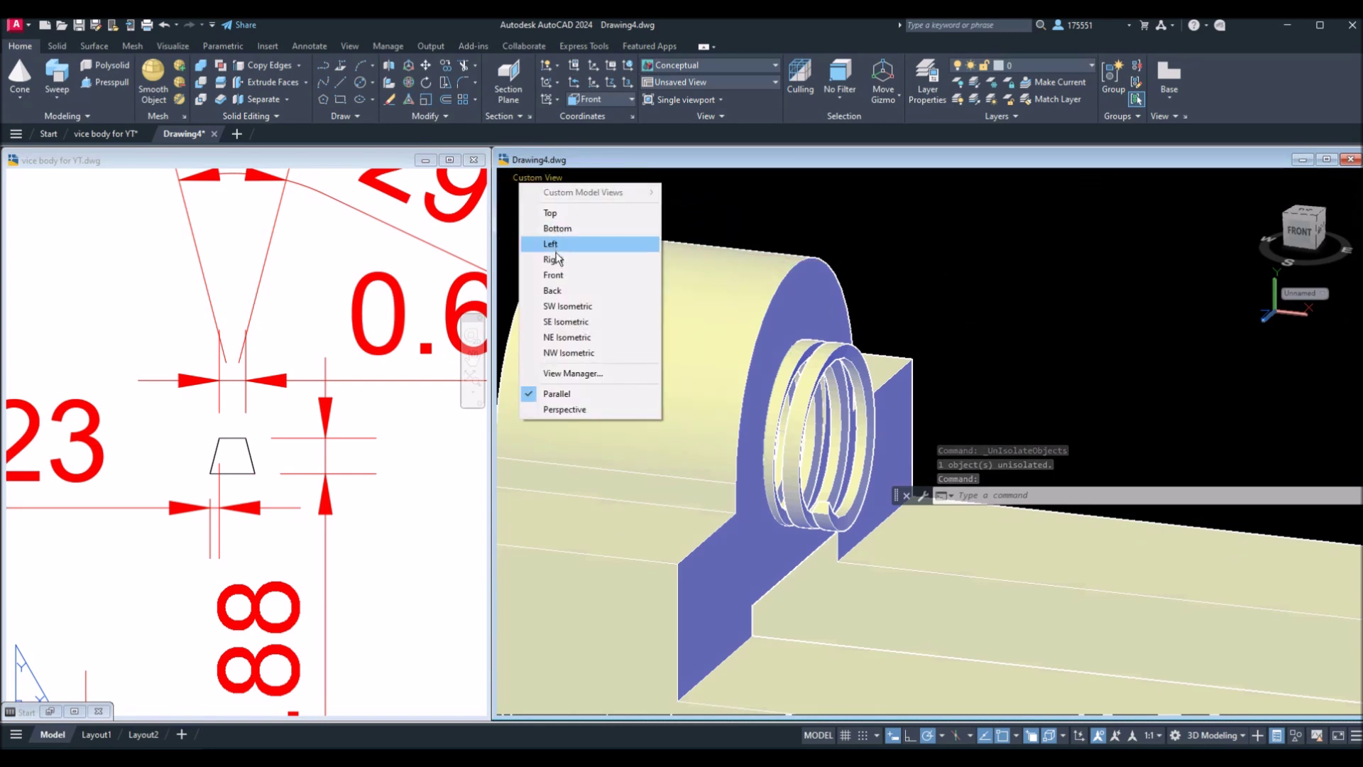
left_click(553, 275)
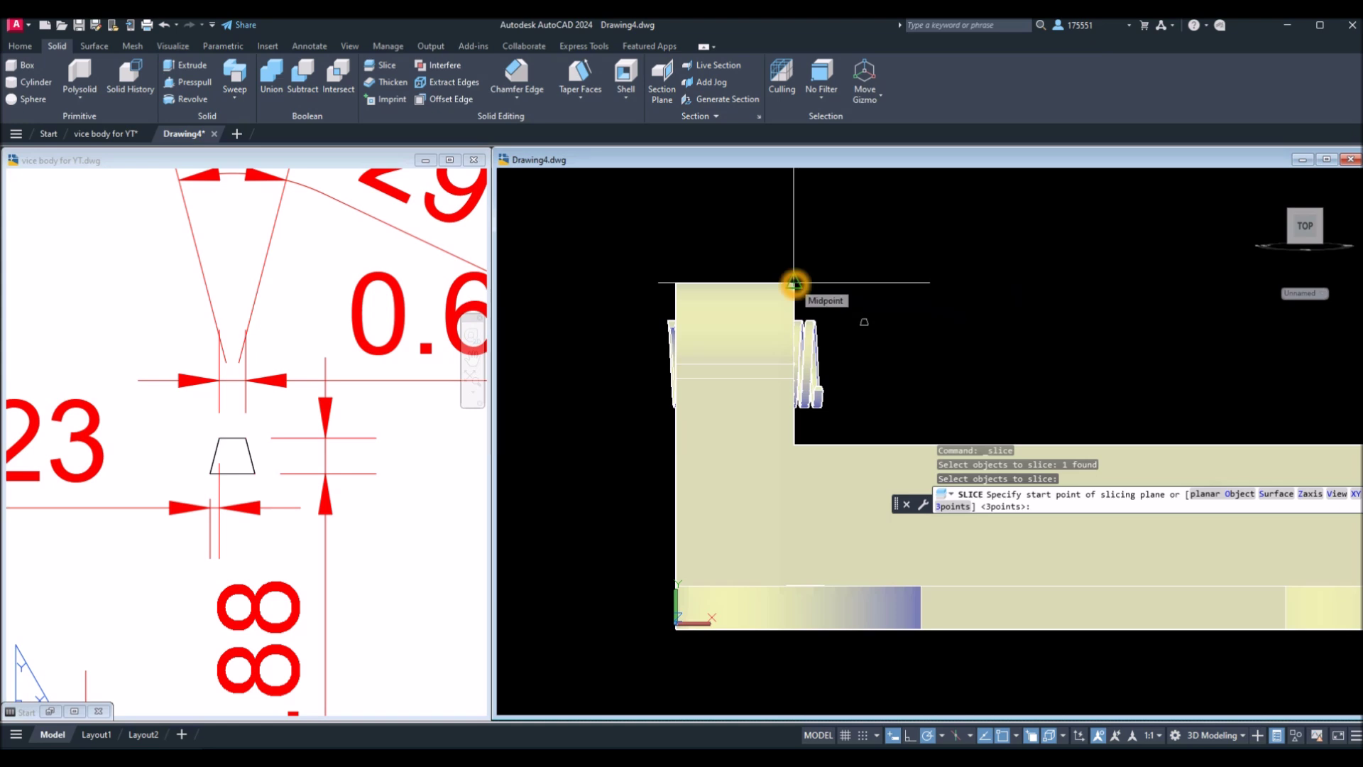
scroll(795, 284, "up", 3)
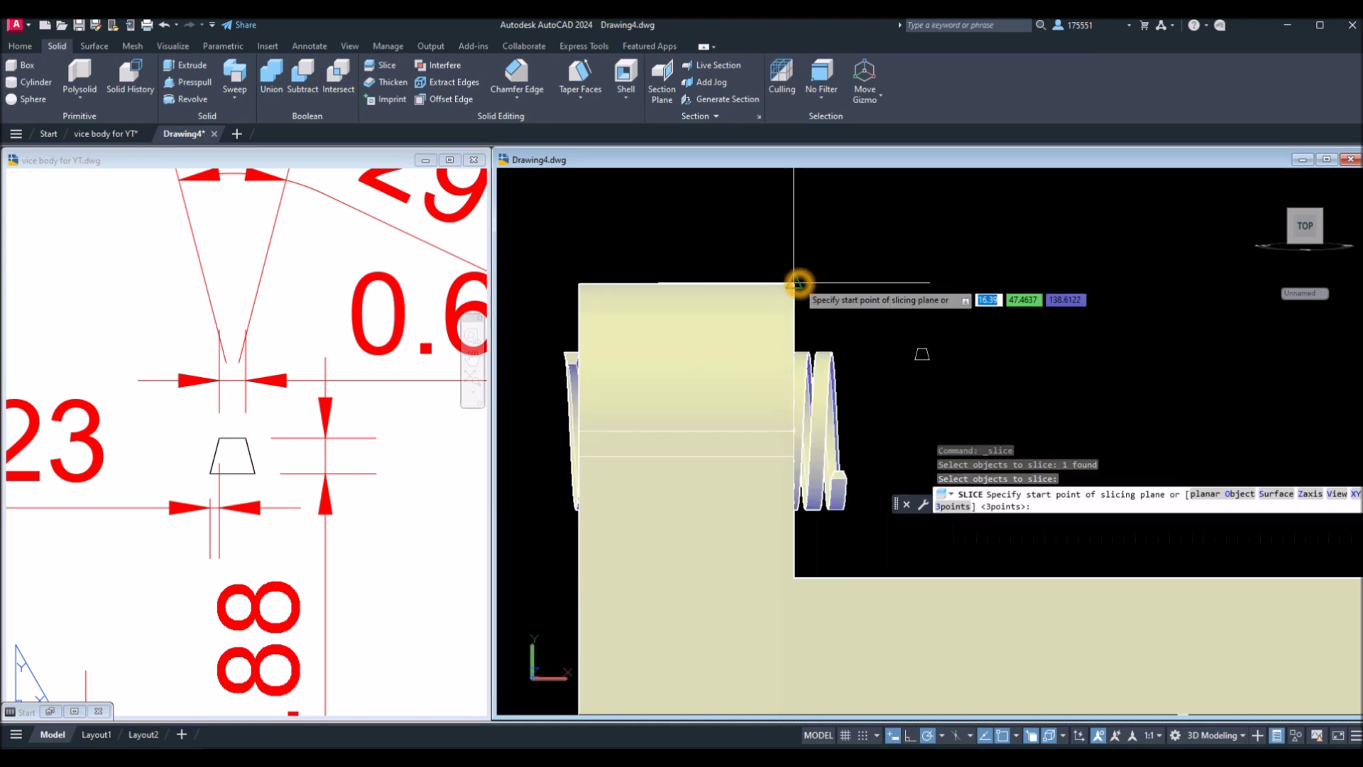
right_click(835, 264, "shift")
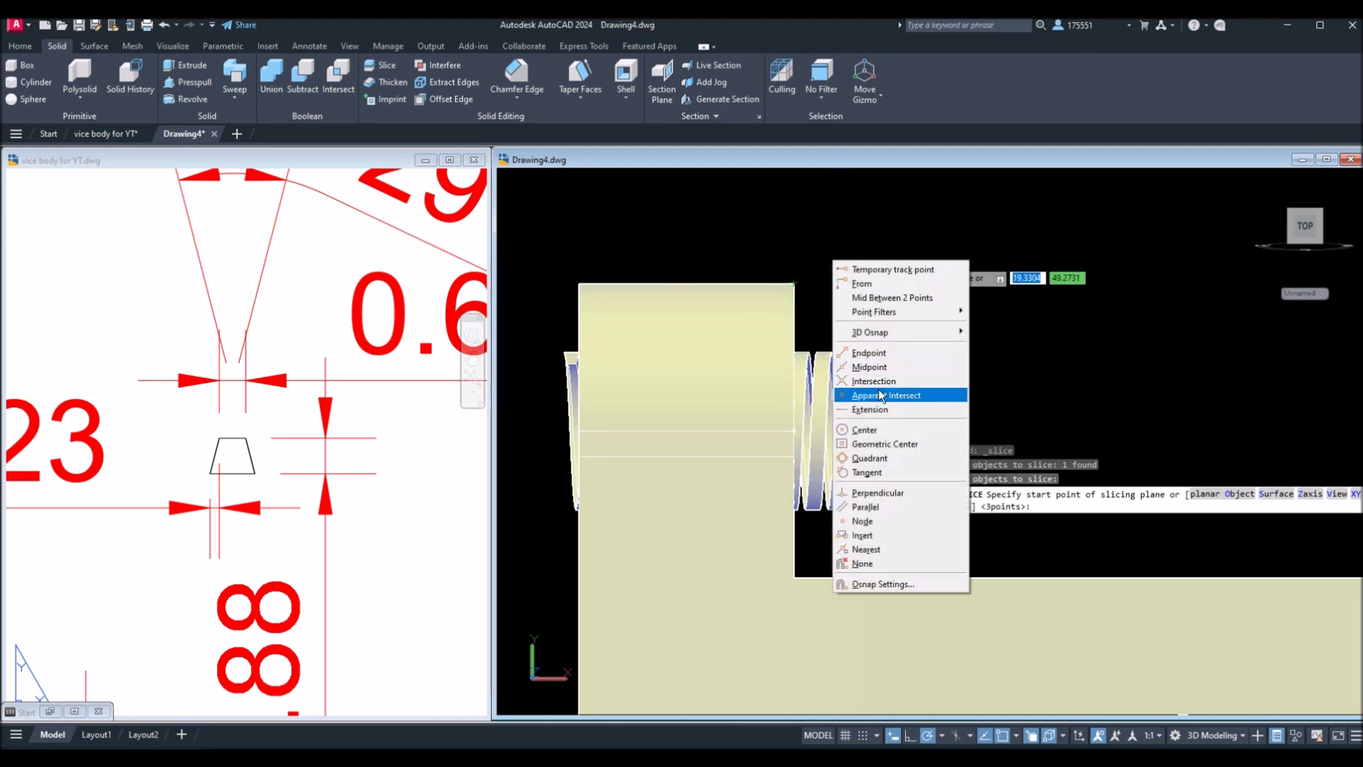
left_click(868, 458)
left_click(794, 284)
middle_click_drag(831, 675, 849, 359)
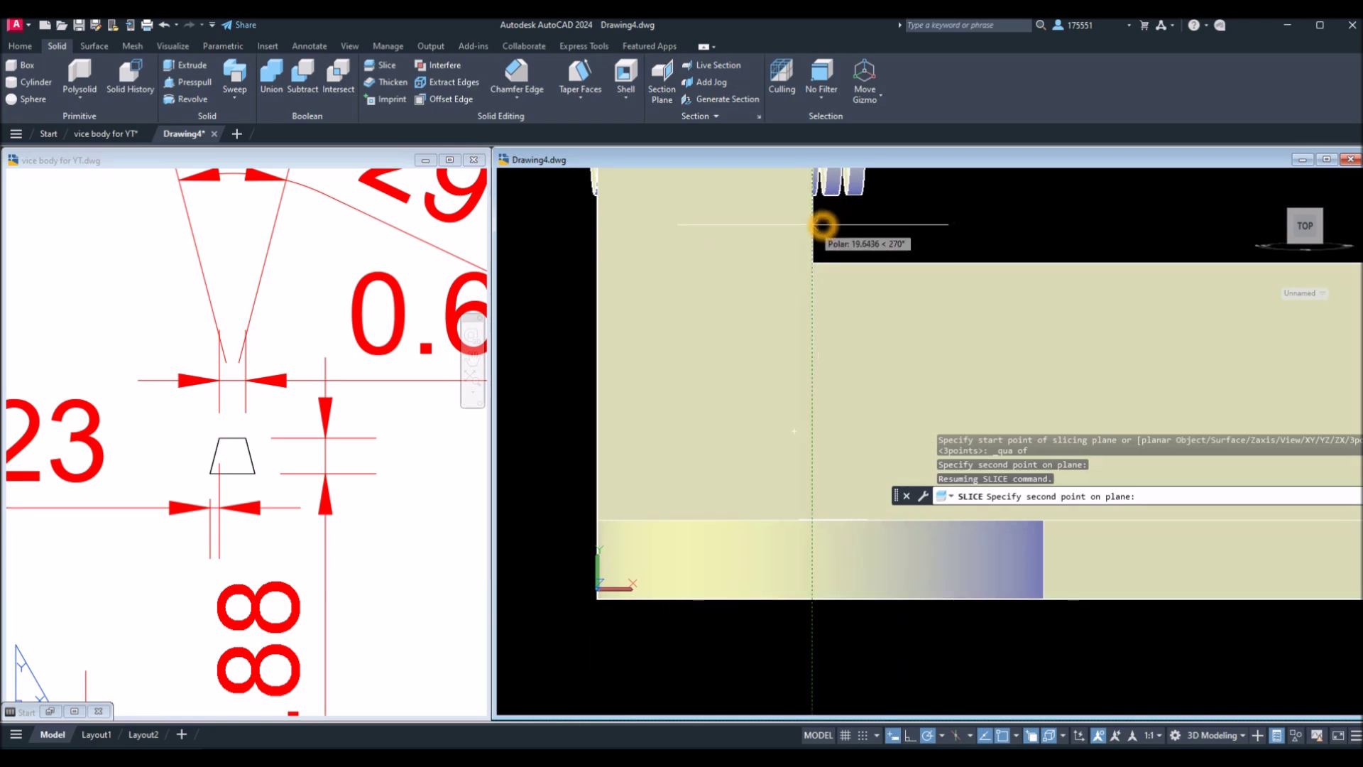
middle_click_drag(813, 224, 815, 328)
scroll(815, 329, "down", 1)
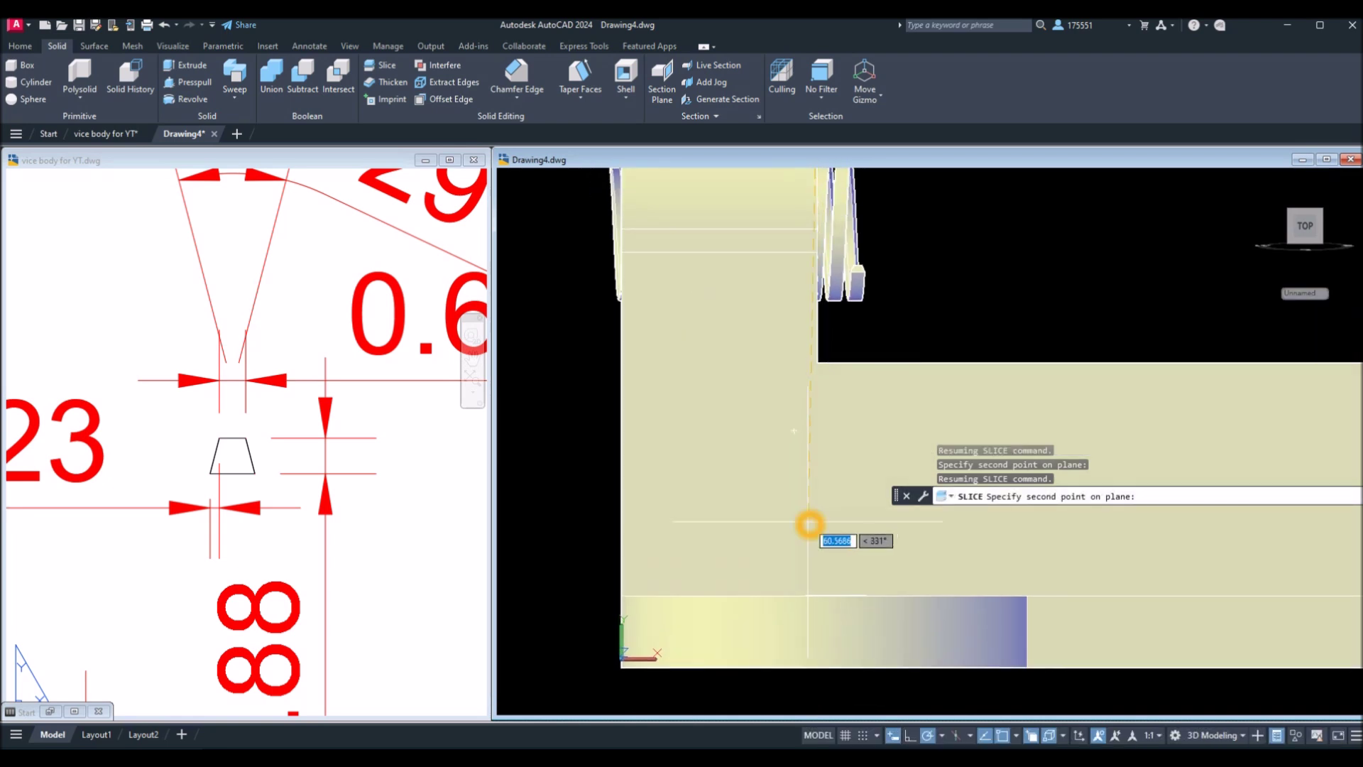
middle_click_drag(808, 522, 813, 432)
left_click(909, 737)
left_click(848, 620)
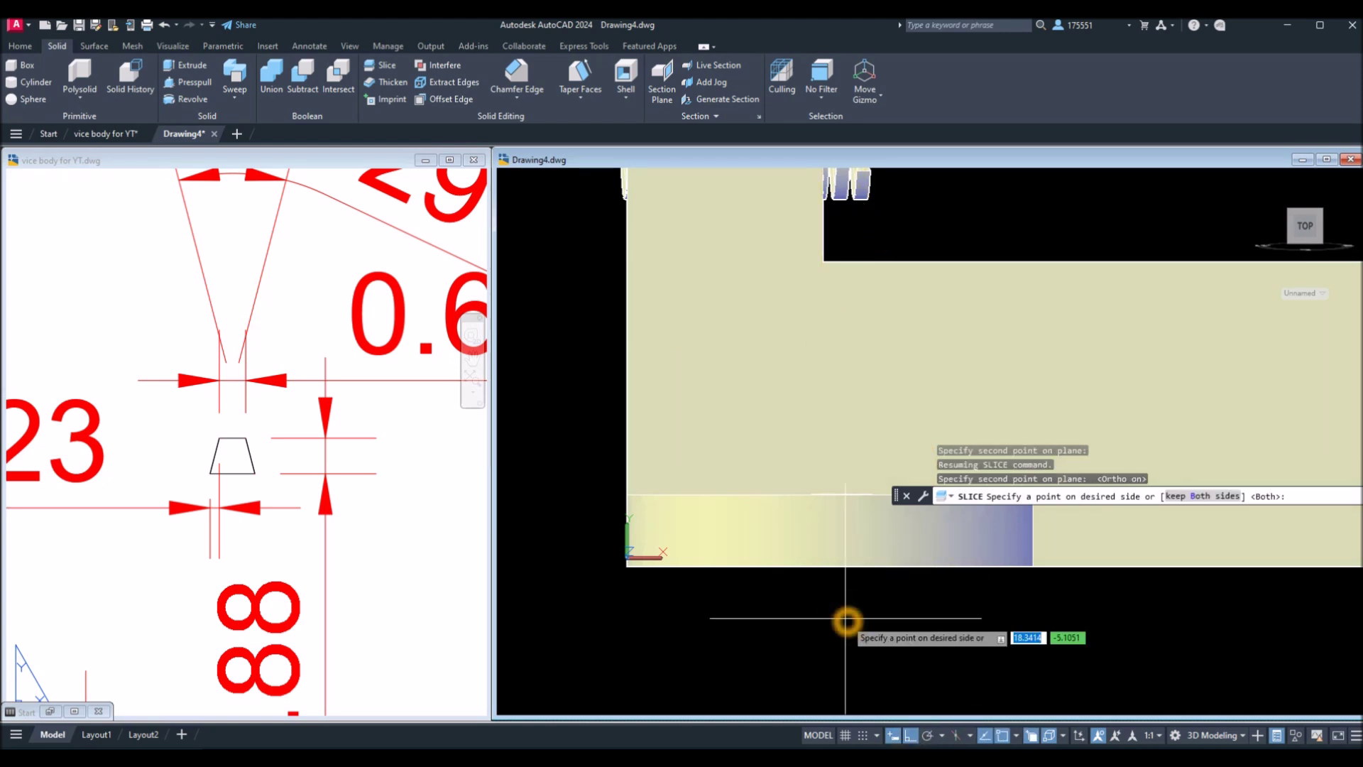
key("Escape")
Step: Delete the sliced-off thread piece protruding past the boss's inner face
scroll(928, 351, "down", 1)
left_click(849, 284)
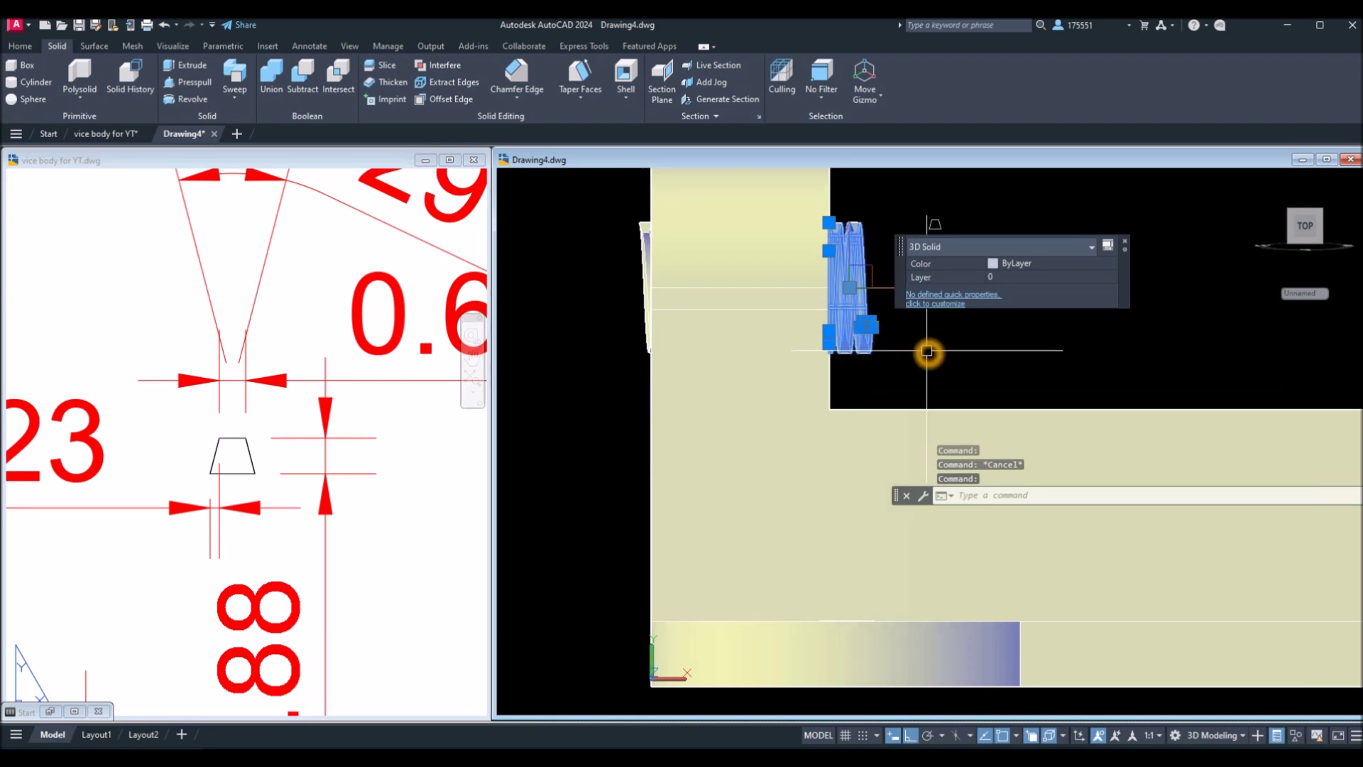
key("Delete")
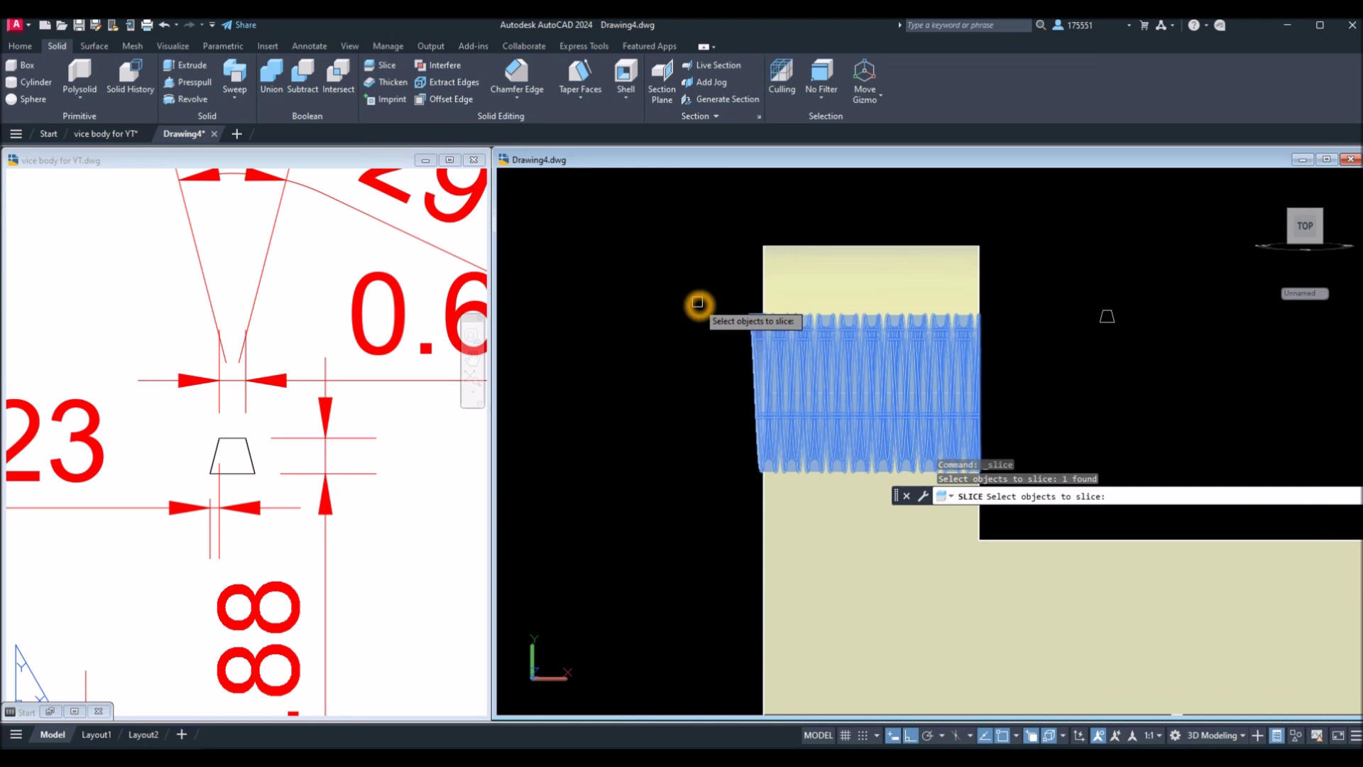
Step: Slice the remaining thread coil along the boss's outer vertical face, keeping only the part inside the boss
key("Return")
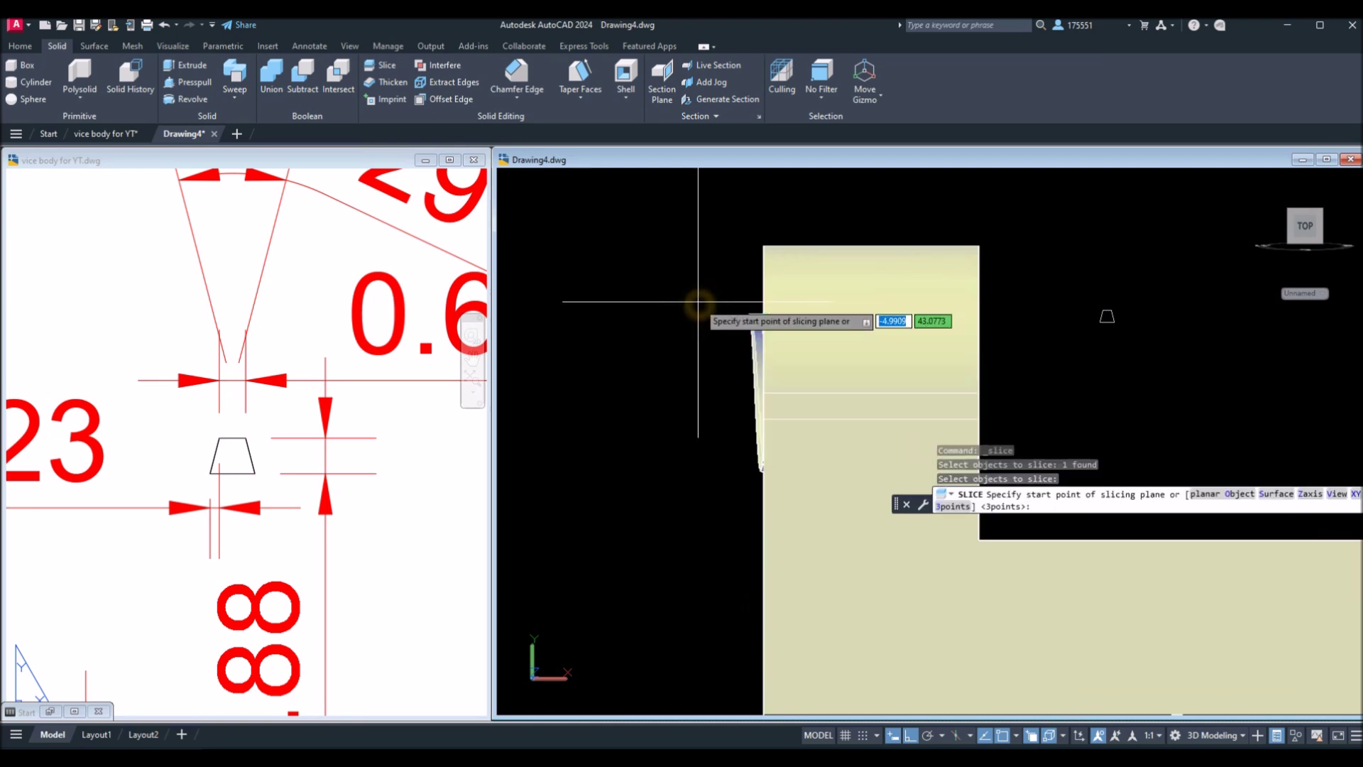
left_click(742, 274)
middle_click_drag(853, 568, 881, 299)
left_click(926, 651)
left_click(925, 652)
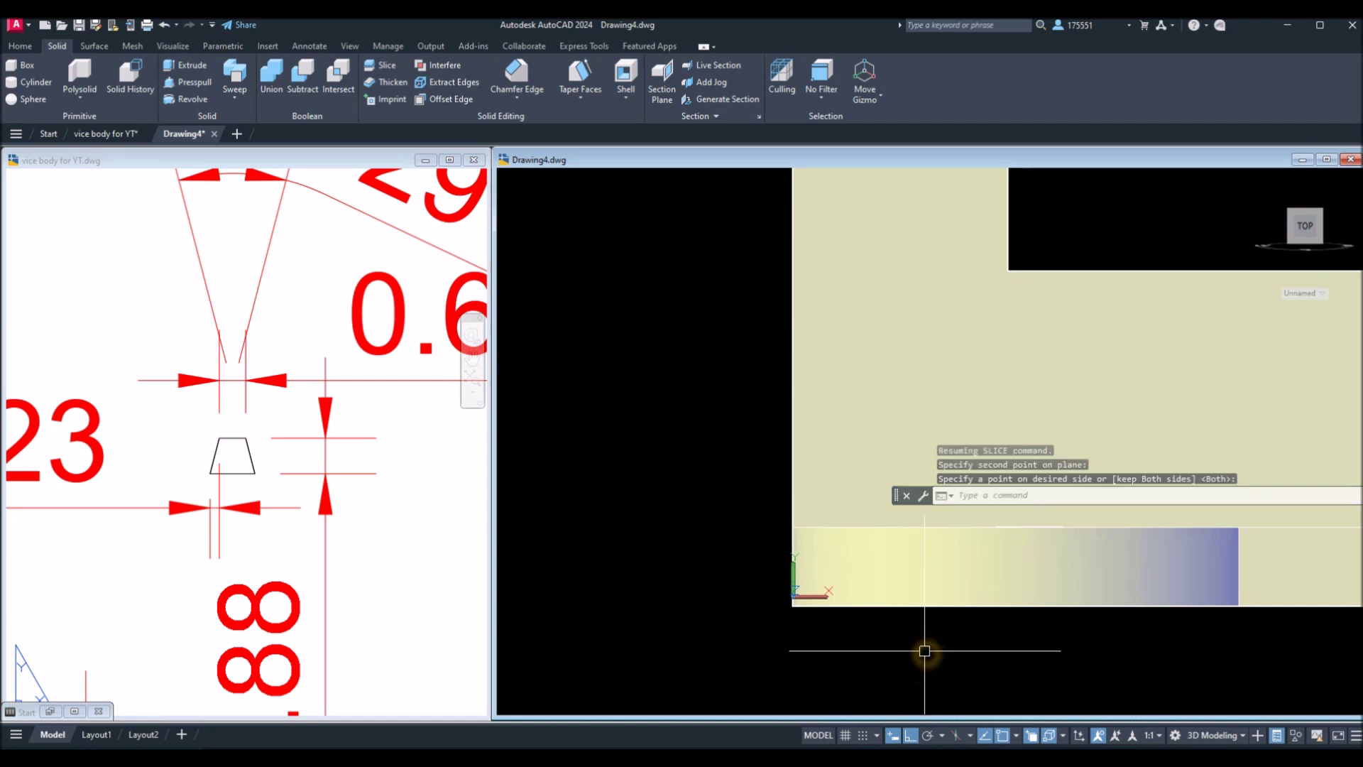
Step: Change the visual style from Conceptual to Shaded with Edges and view the threaded hole in 3D
scroll(925, 652, "down", 4)
middle_click_drag(848, 470, 907, 532, "shift")
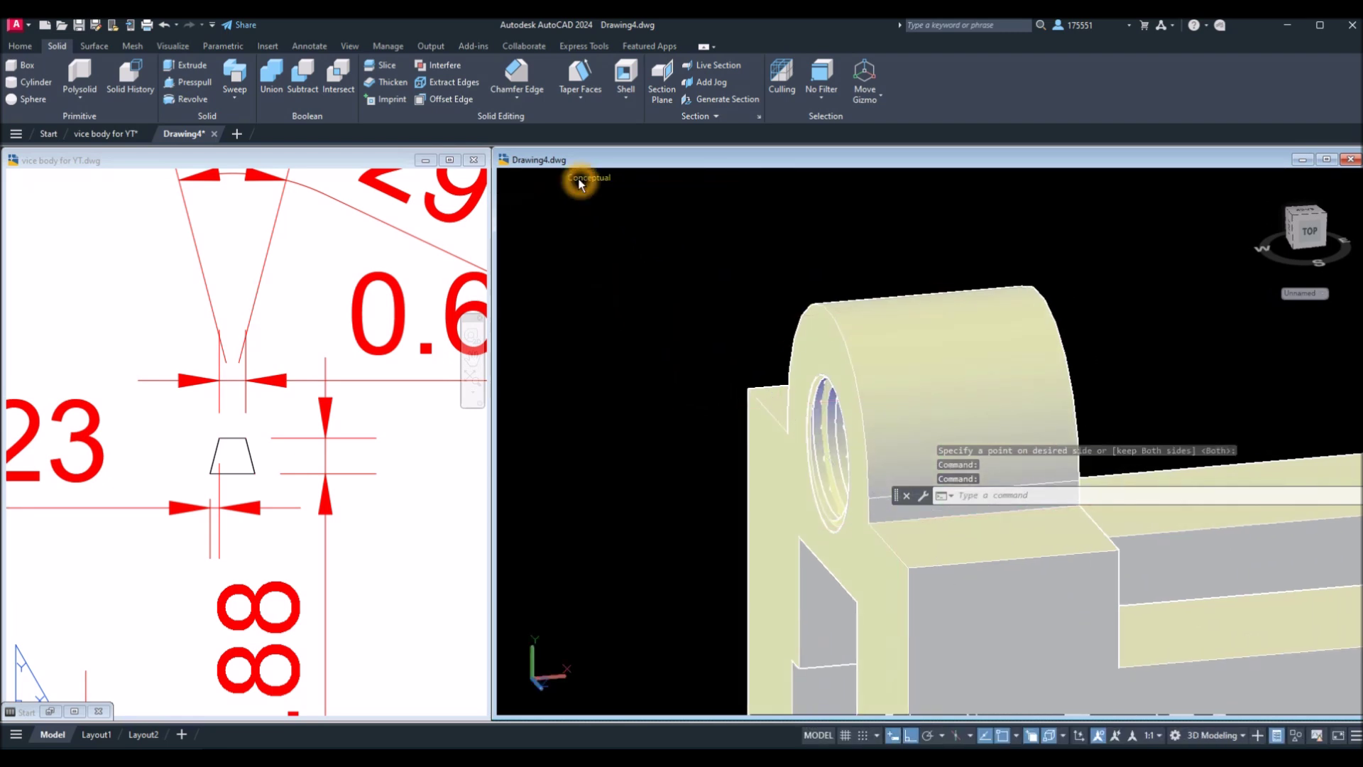
left_click(578, 181)
left_click(642, 291)
middle_click_drag(641, 293, 806, 435, "shift")
key("Escape")
scroll(806, 429, "down", 6)
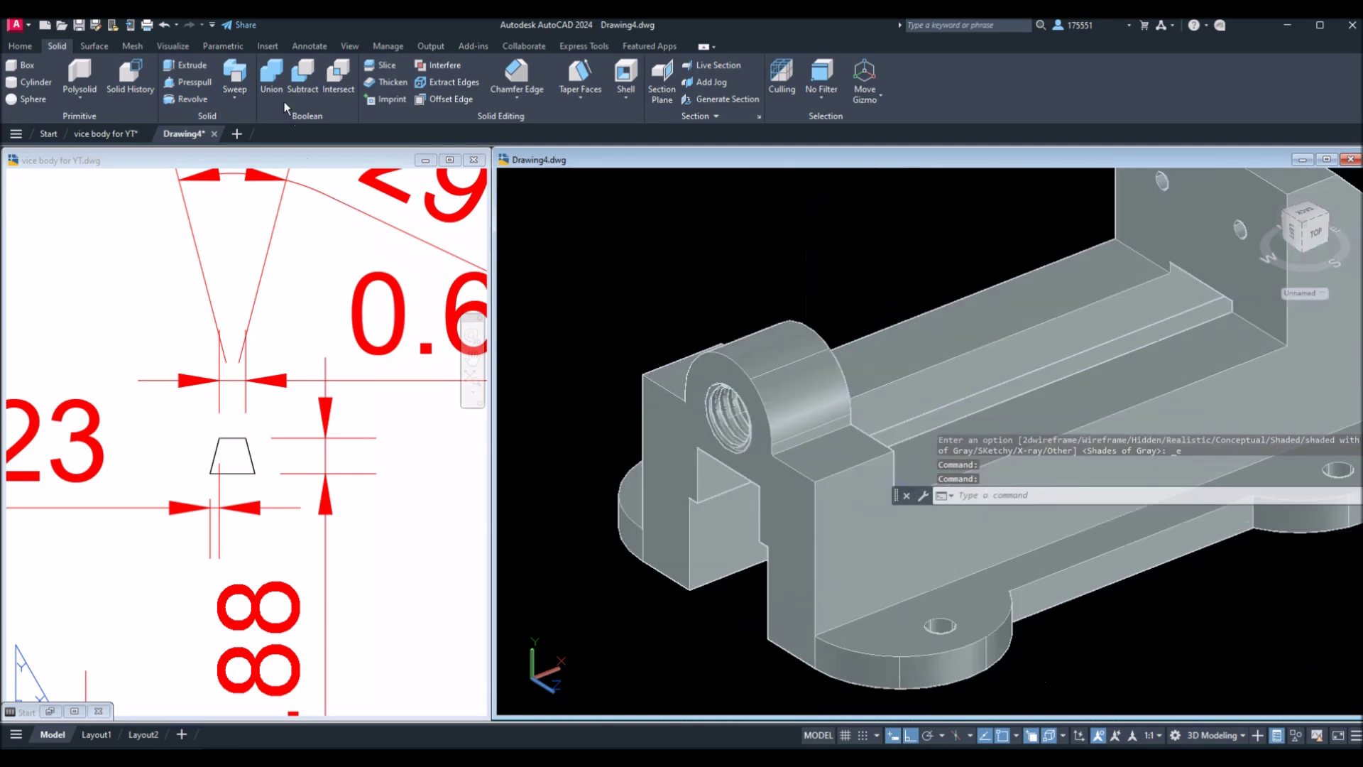
Step: Union the trimmed thread coil with the vice body
left_click(272, 80)
left_click(728, 414)
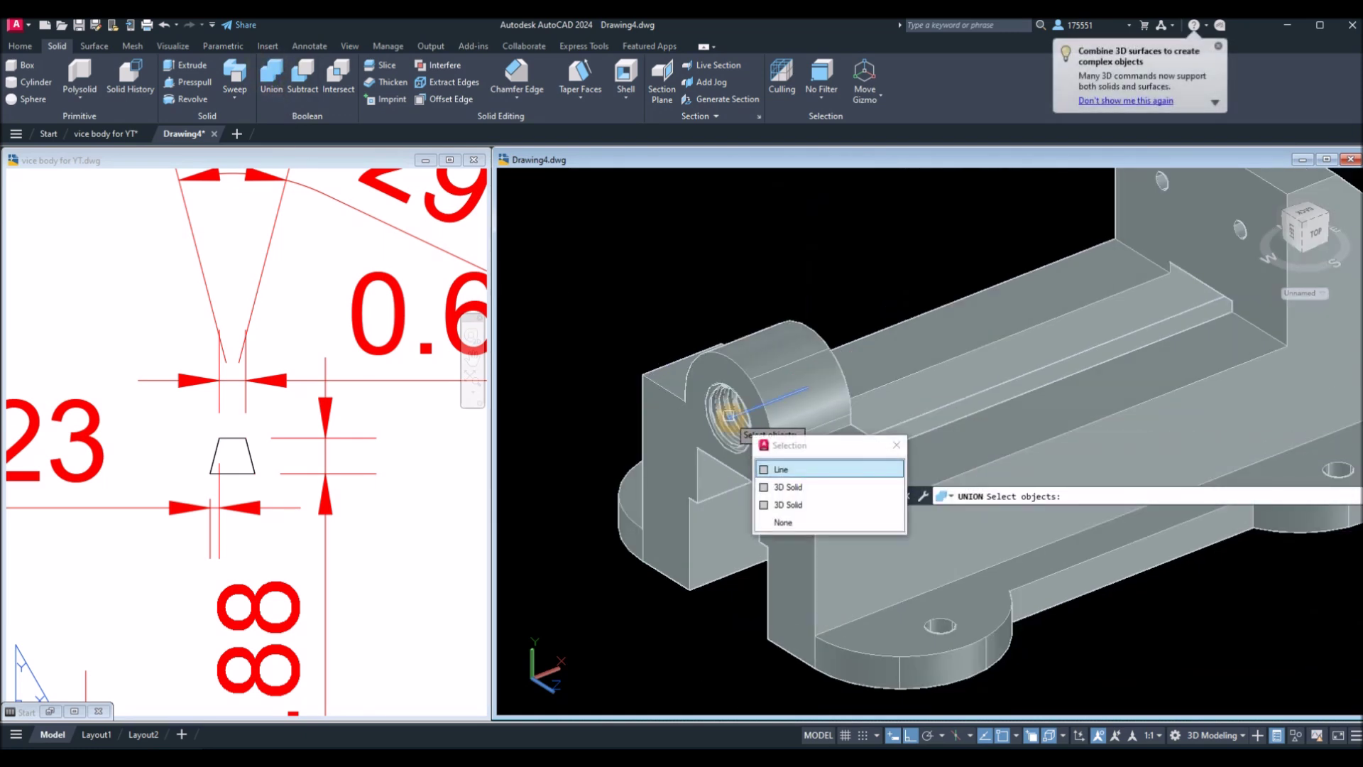